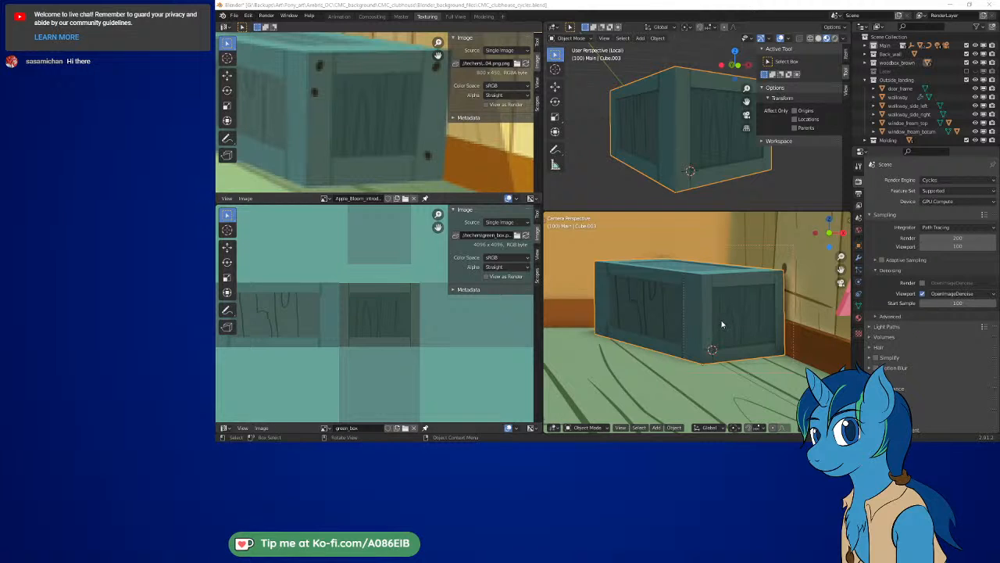
Step: Compare the wood panels in the green_box texture with the crate in the reference image
scroll(366, 326, "up", 4)
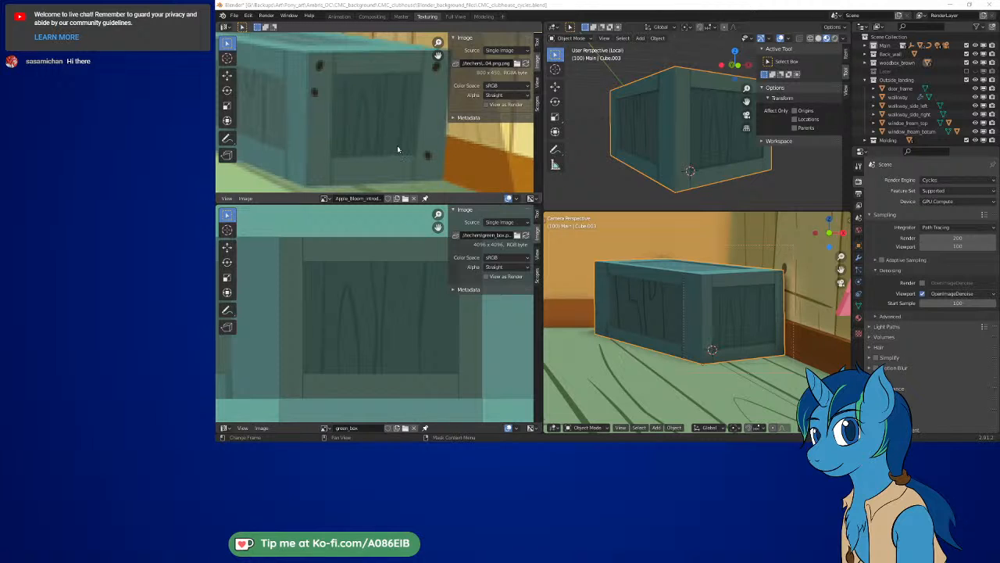
middle_click_drag(327, 125, 423, 142)
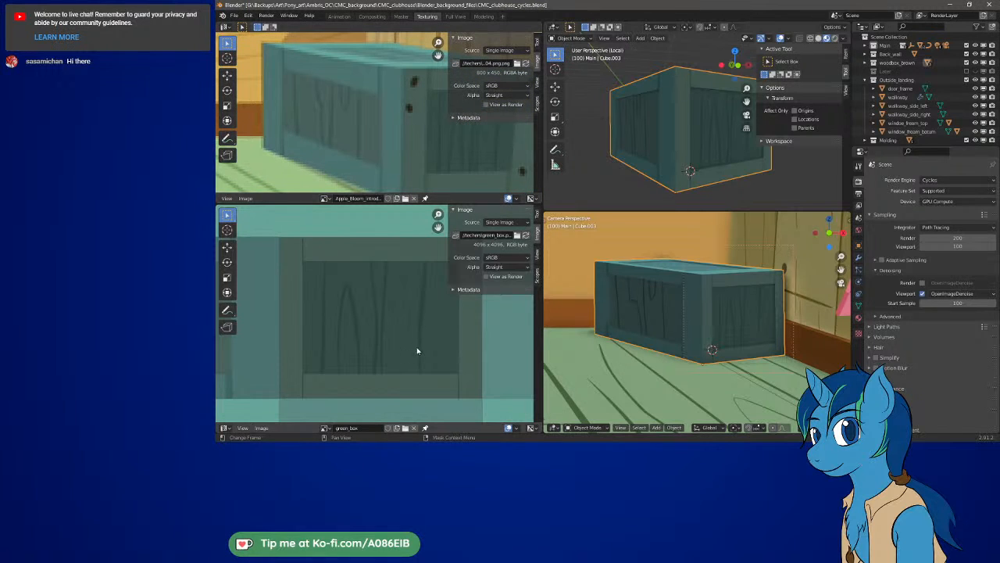
middle_click_drag(337, 333, 470, 333)
scroll(329, 334, "down", 3)
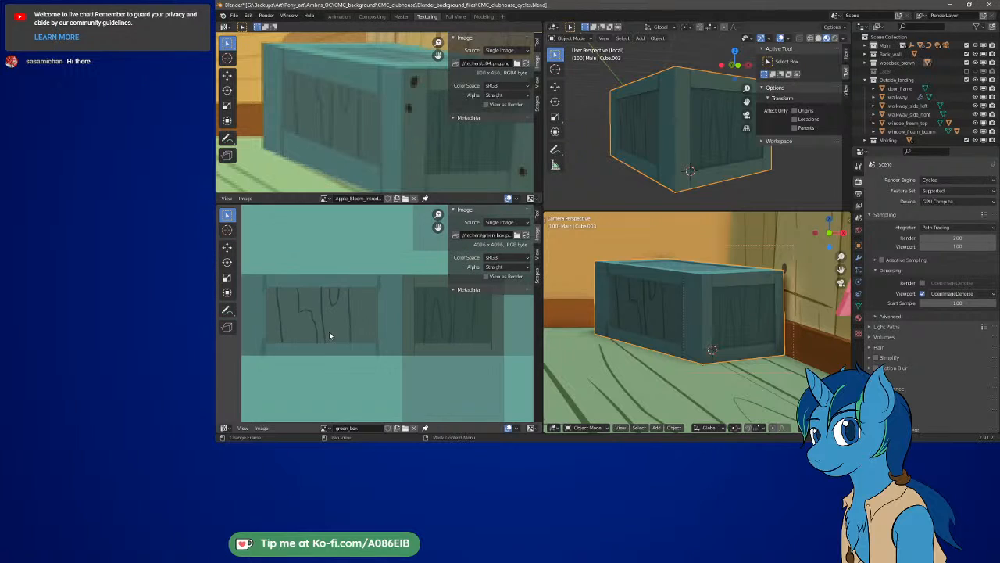
mouse_move(329, 333)
middle_mouse_down()
mouse_move(368, 315)
mouse_move(324, 329)
middle_mouse_up()
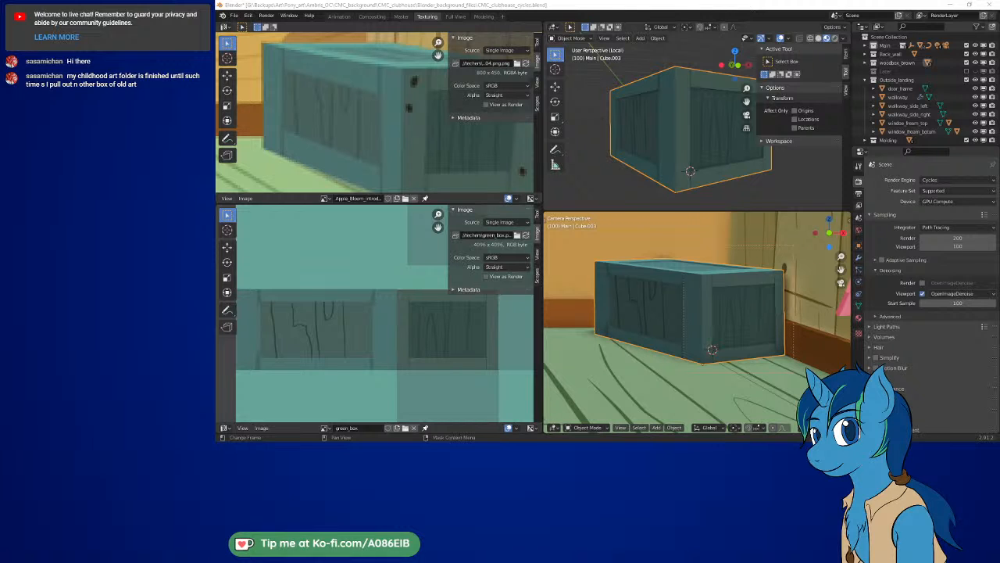
Step: Switch to Affinity Designer and open the recent file green_box.afdesign
left_click_drag(816, 439, 772, 1)
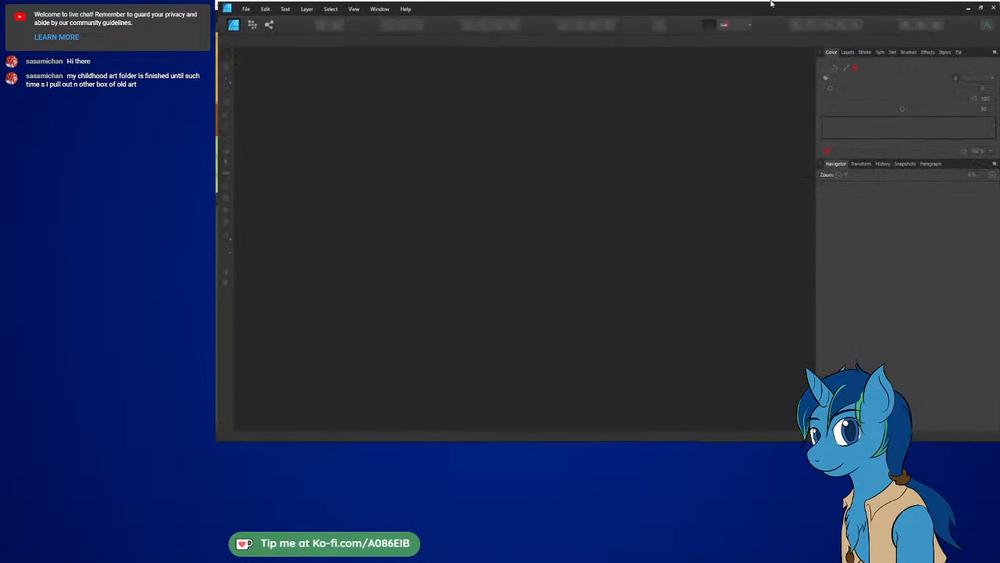
left_click(243, 7)
mouse_move(289, 55)
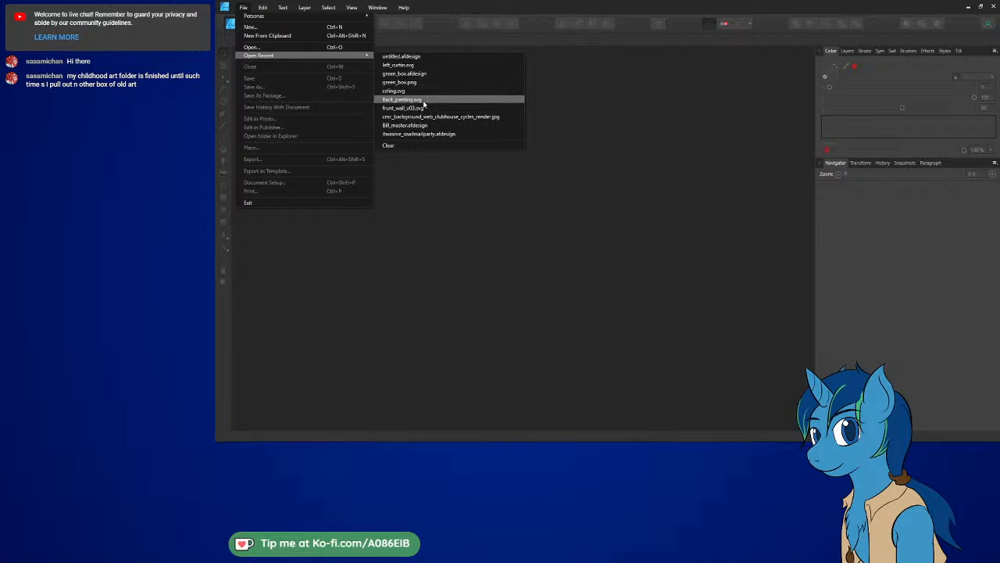
left_click(418, 74)
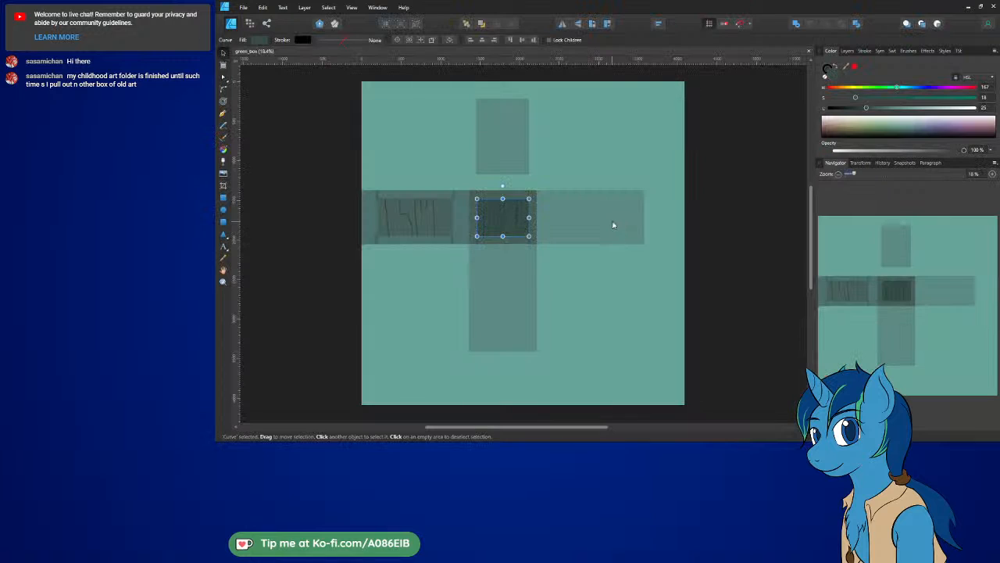
Step: Select and copy the two vertical edge lines framing the darker wood panel
scroll(431, 215, "up", 5, "ctrl")
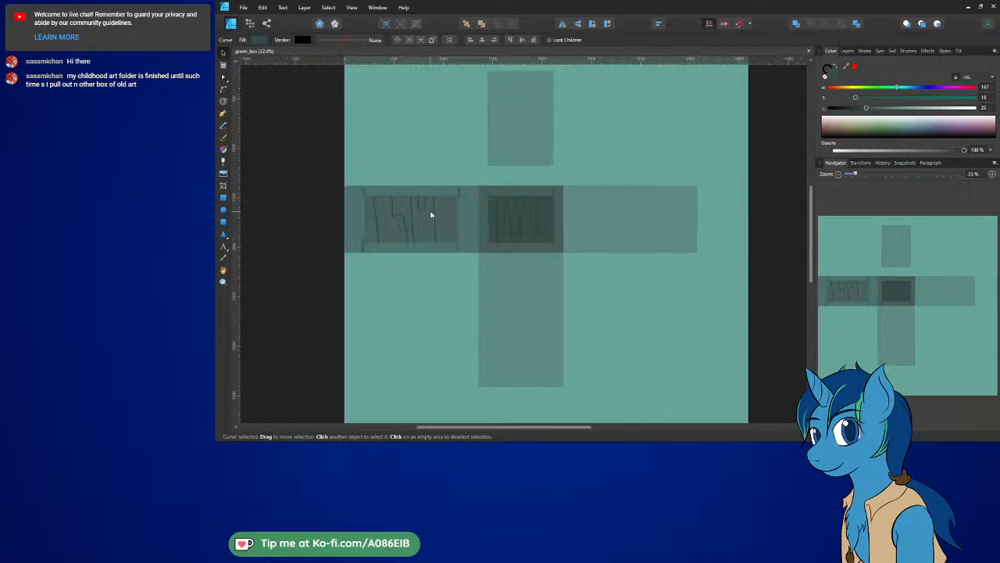
scroll(445, 219, "up", 1, "ctrl")
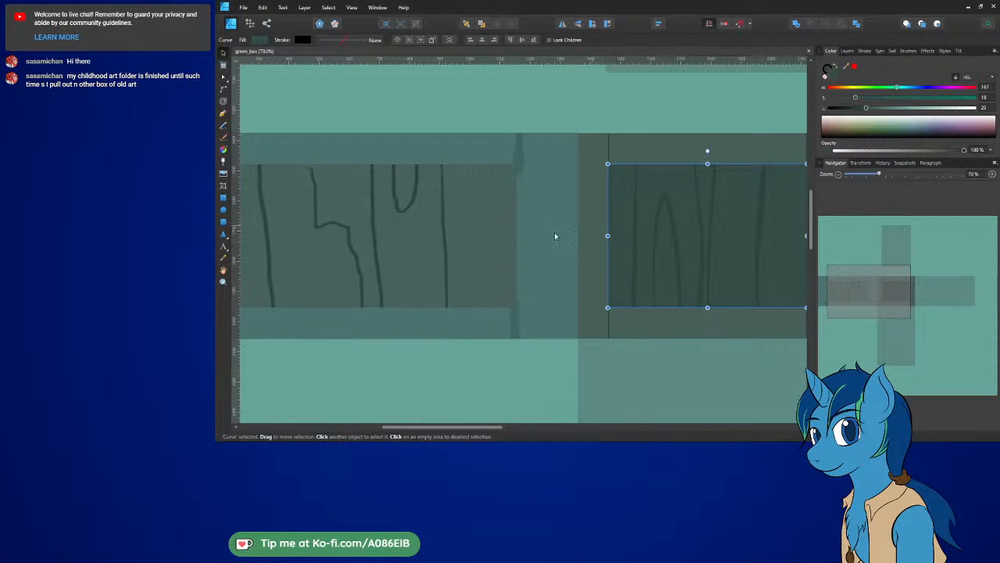
middle_click_drag(529, 226, 490, 209)
left_click(649, 169)
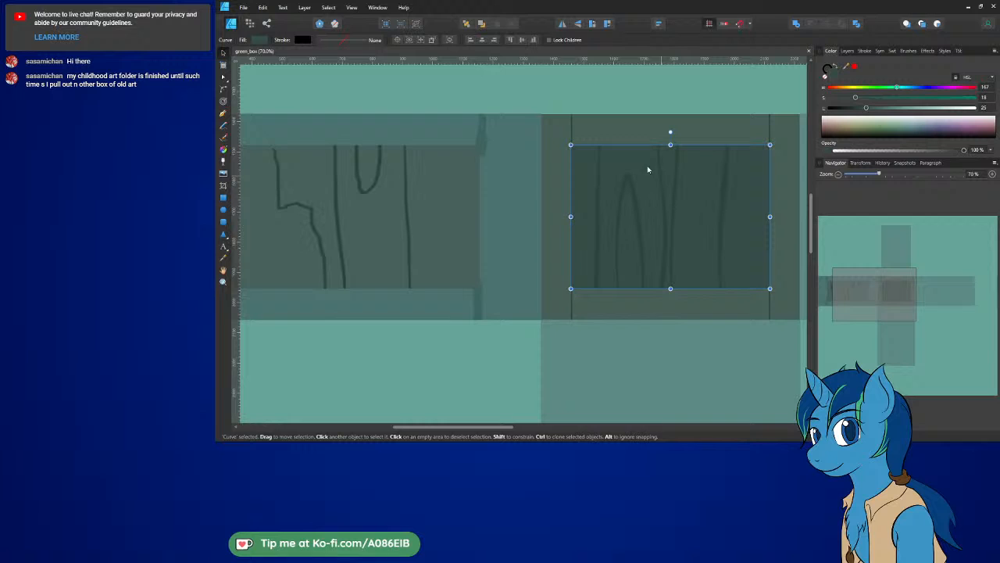
left_click(573, 131)
double_click(572, 132)
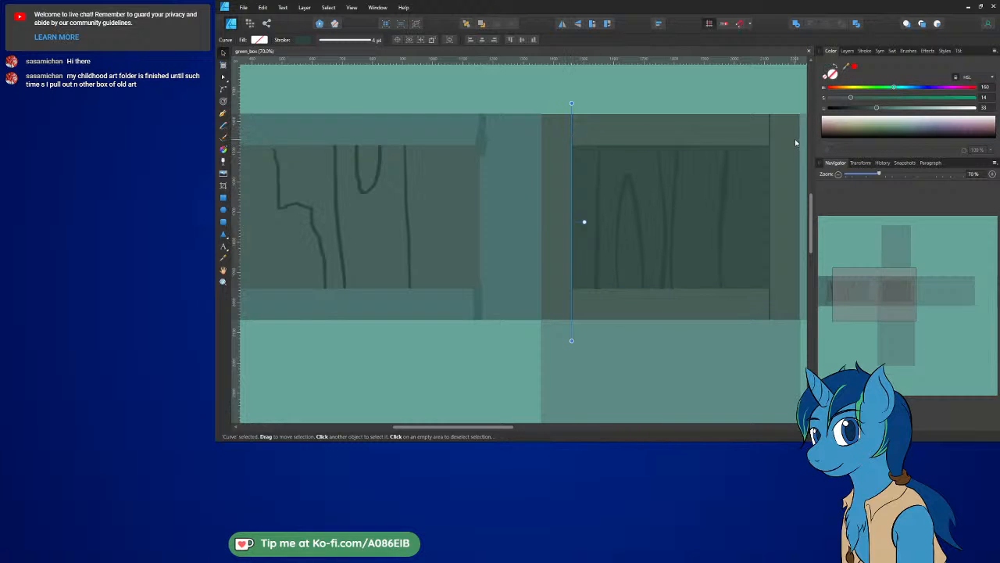
left_click(770, 134, "shift")
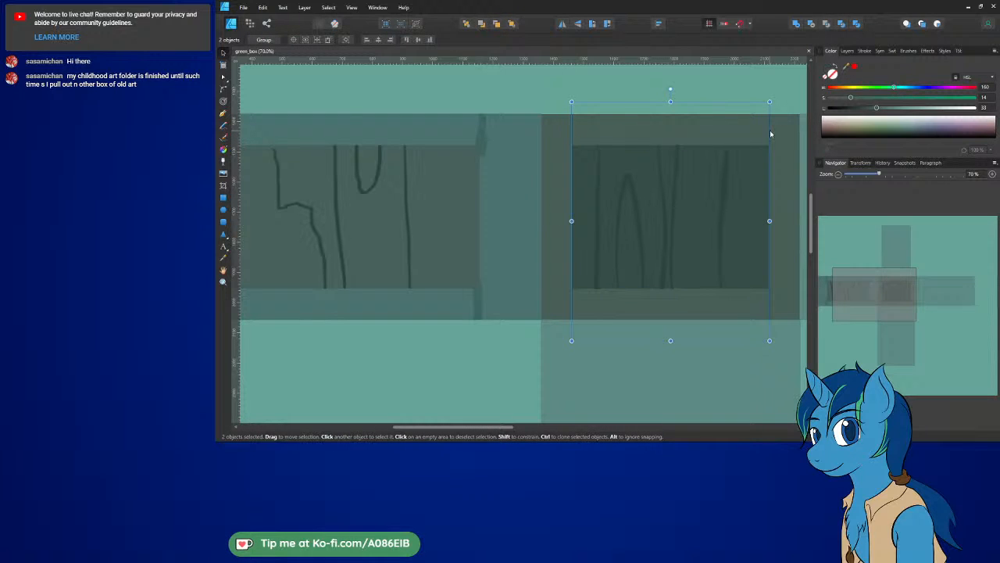
Step: Paste the copied edge lines above the panel's group layer and move them onto the neighbouring lighter wood panel
left_click(366, 182)
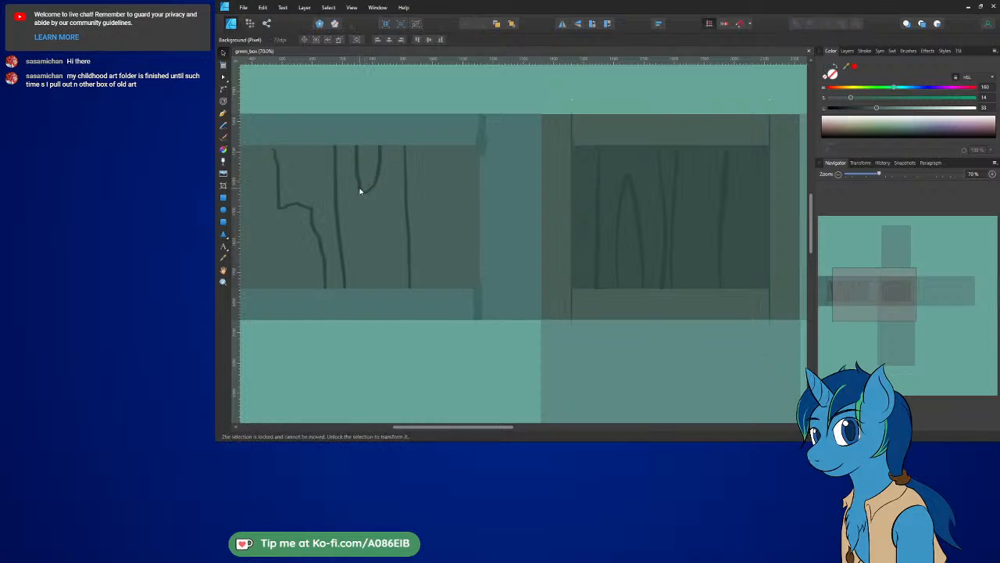
left_click(849, 51)
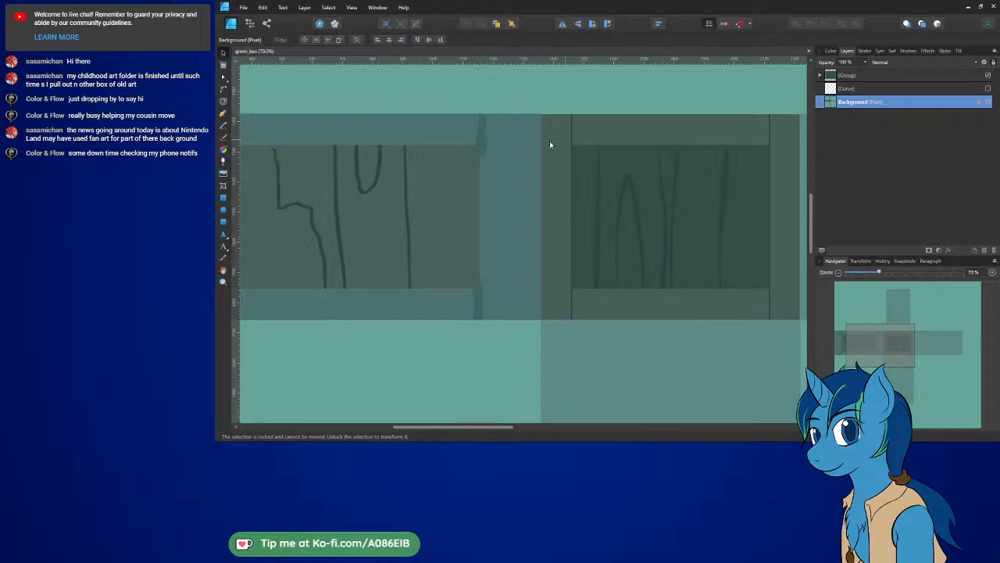
left_click(851, 75)
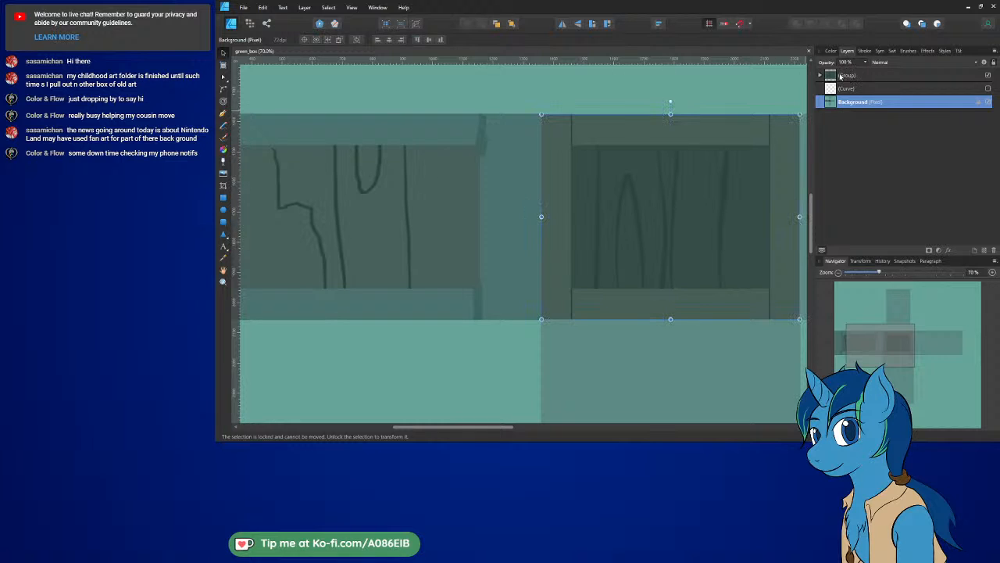
left_click(820, 75)
left_click(820, 75)
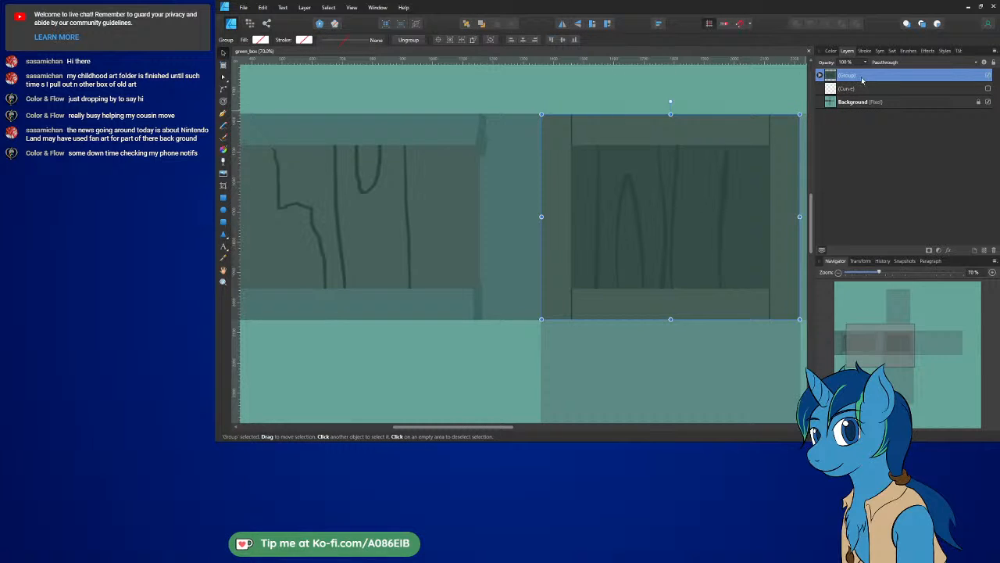
key("ctrl+shift+g")
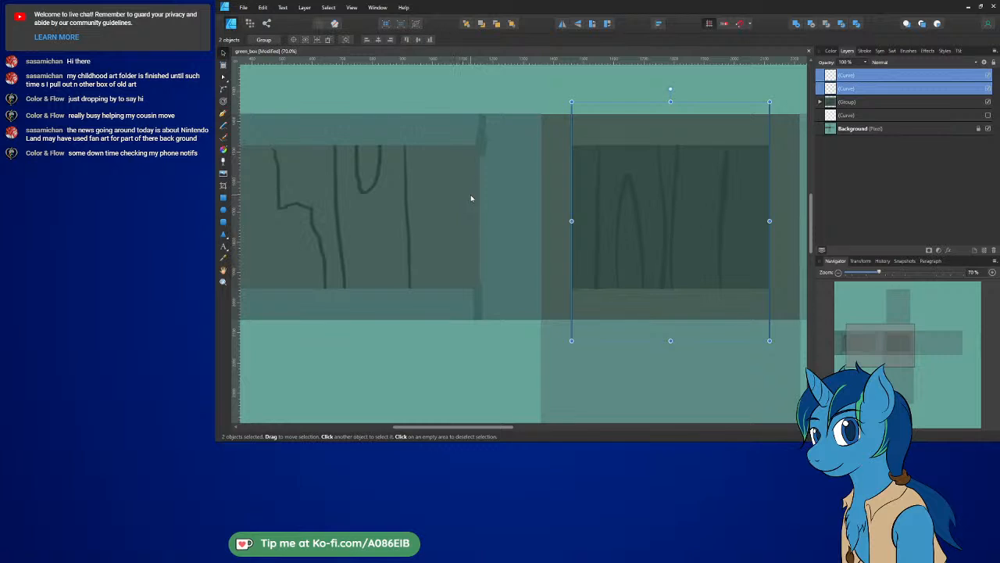
left_click_drag(677, 153, 363, 166)
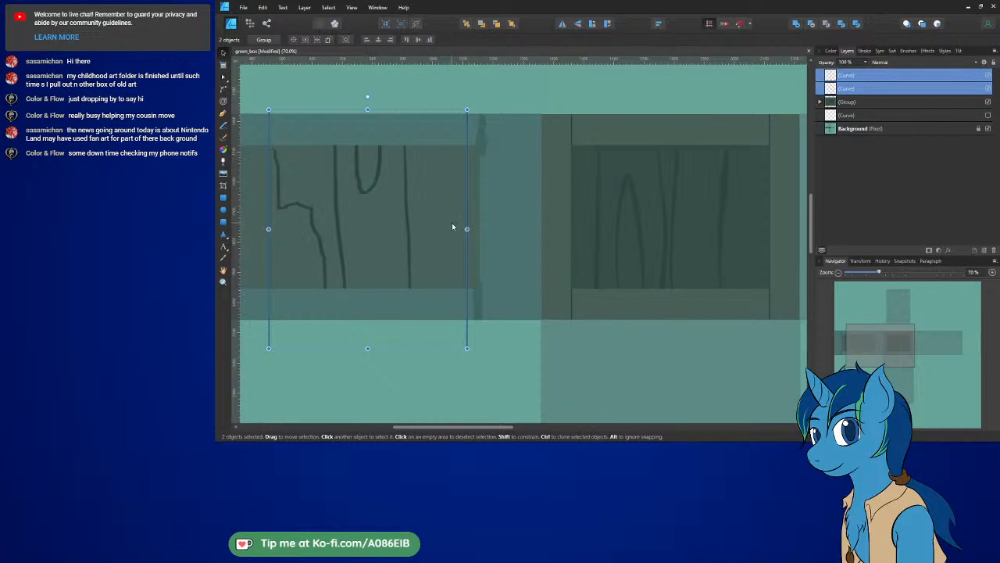
Step: Set the Color Picker radius to Average (5x5) and sample the dark teal brush mark at the lighter panel's corner
scroll(507, 223, "up", 4, "ctrl")
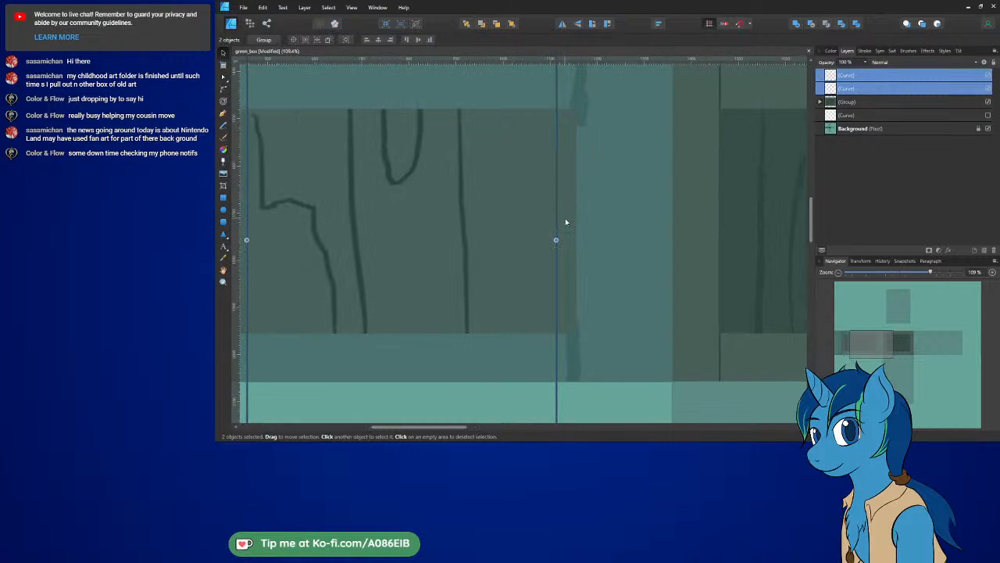
scroll(563, 223, "up", 4, "ctrl")
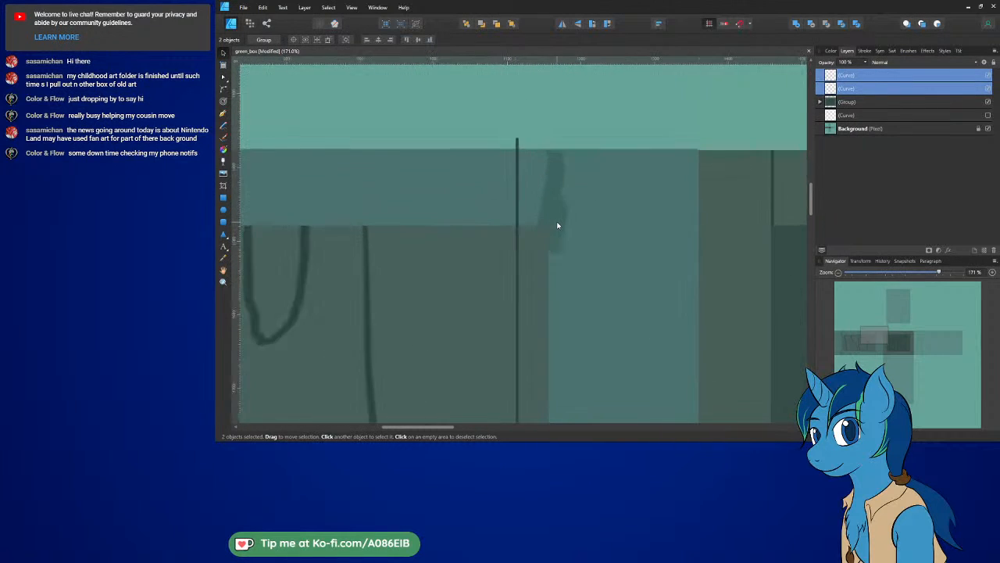
scroll(557, 226, "up", 10, "ctrl")
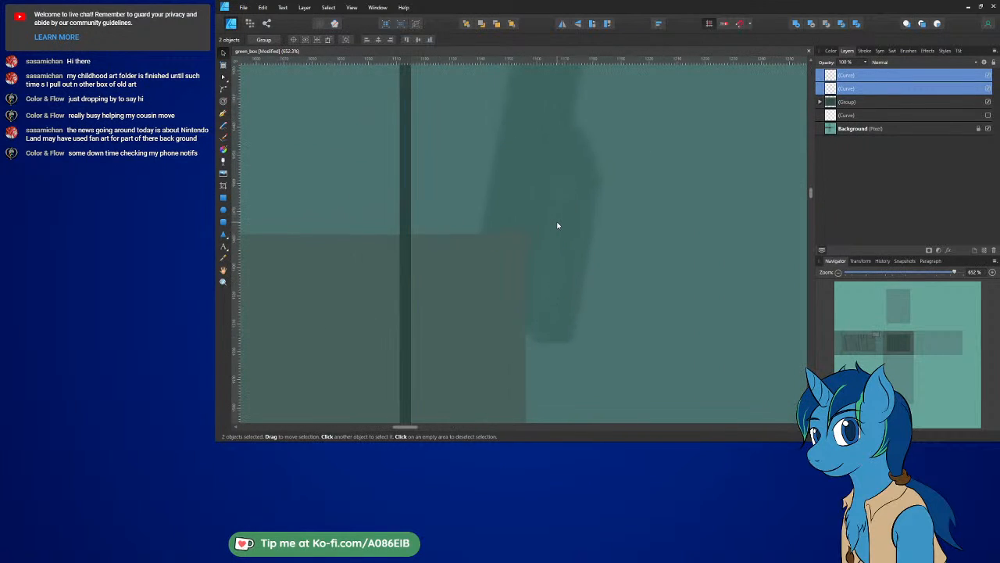
left_click(223, 259)
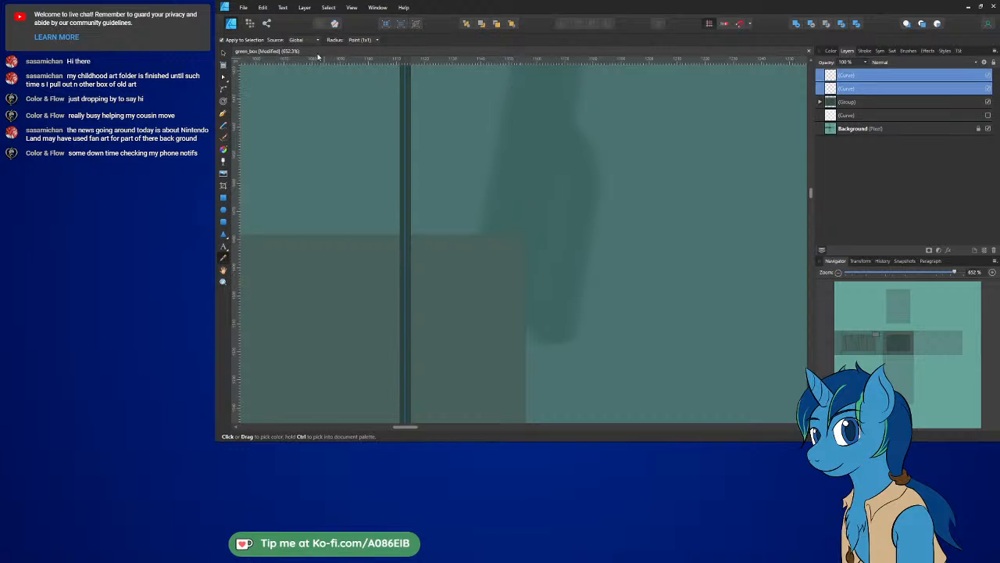
left_click(376, 40)
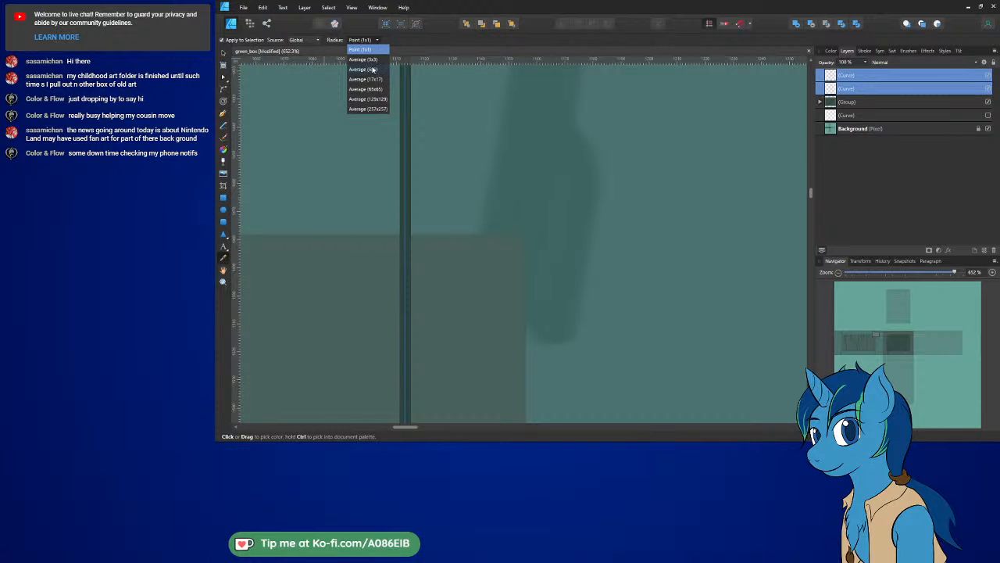
left_click(373, 69)
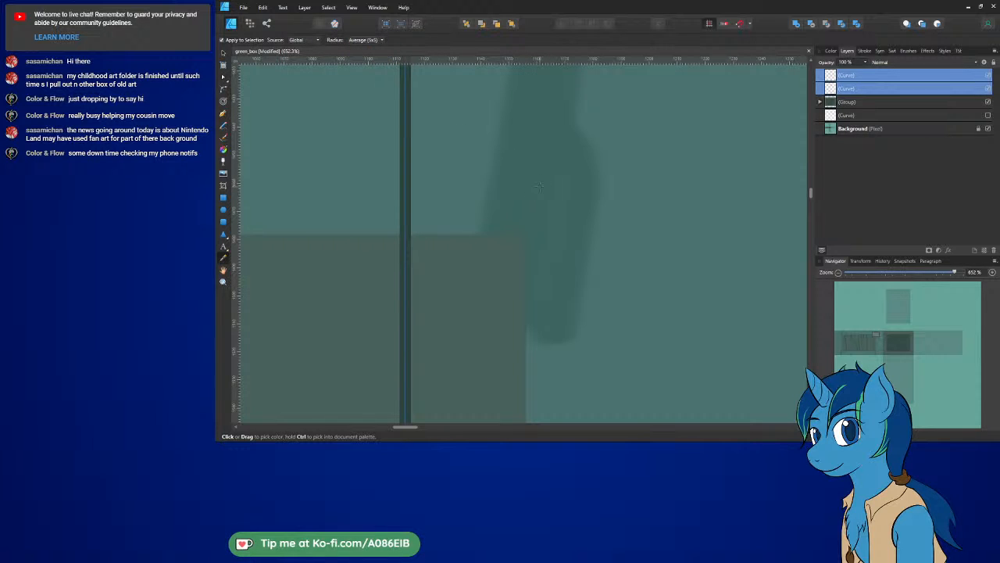
left_click_drag(553, 212, 535, 203)
Step: Remove the fill from the pasted lines and apply the brush mark's dark teal to their stroke
left_click(832, 51)
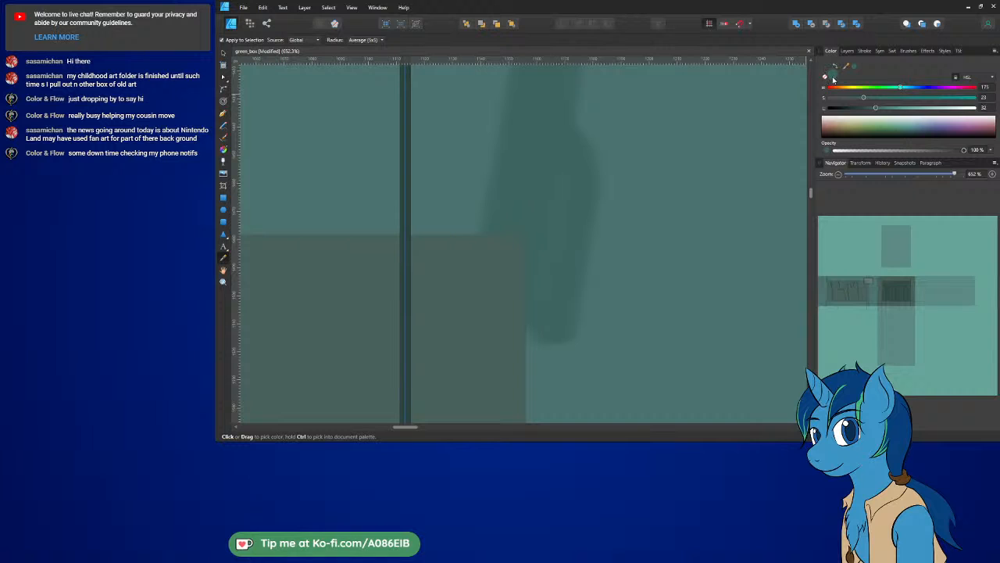
left_click(825, 78)
left_click(826, 73)
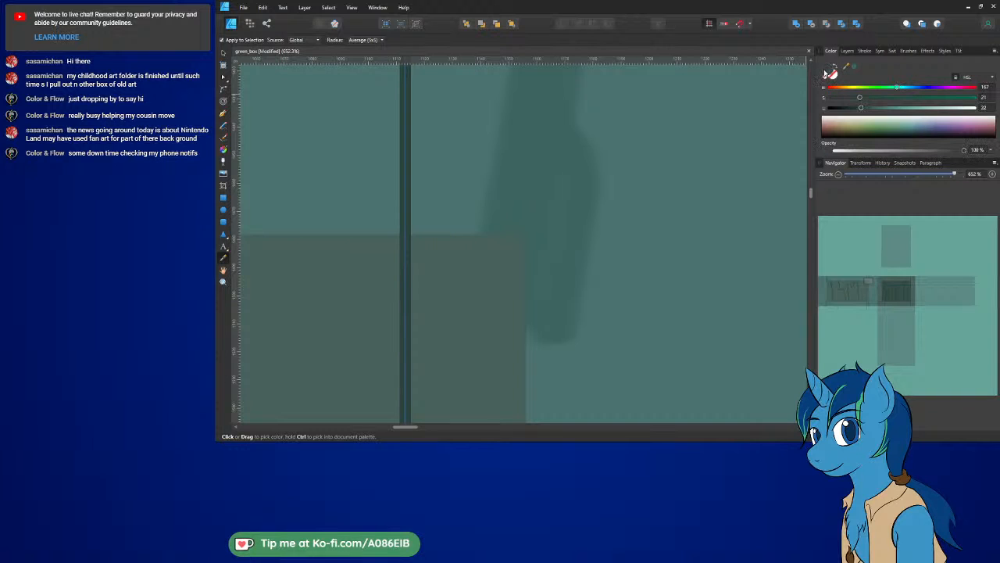
left_click_drag(519, 167, 529, 168)
Step: Expand the darker panel's group to check its curve layers, and group the two pasted line curves together above it
scroll(492, 212, "down", 5, "ctrl")
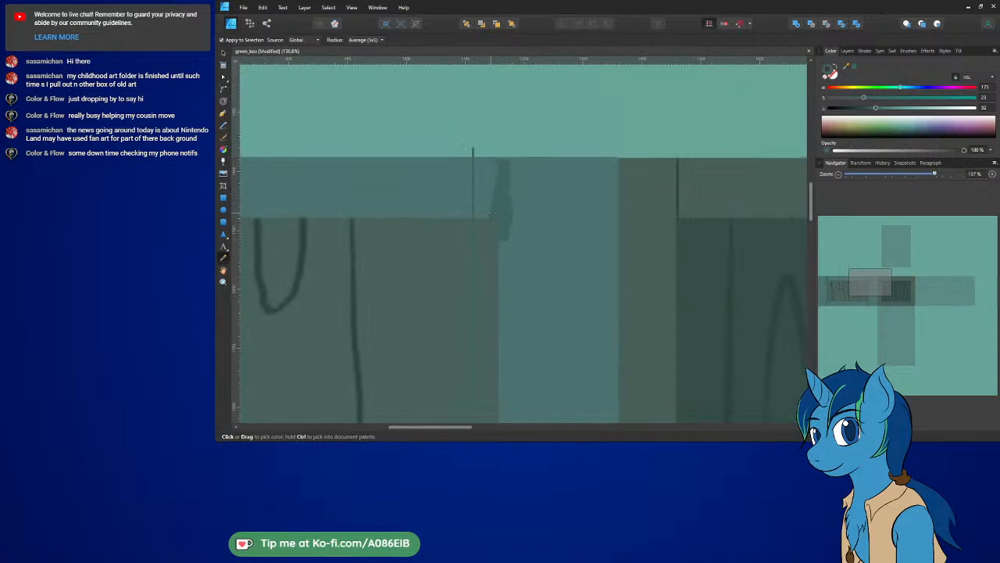
scroll(491, 212, "down", 4, "ctrl")
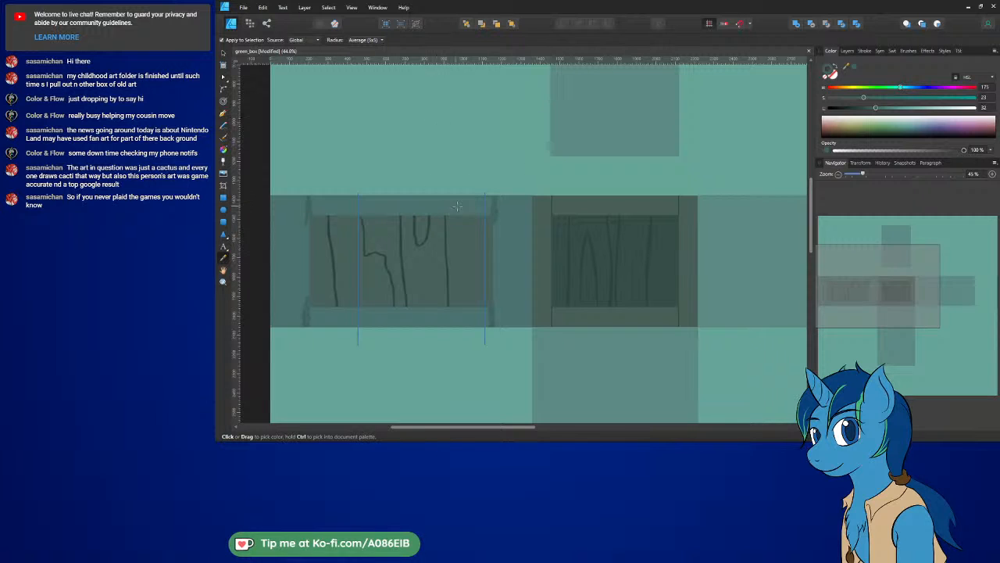
left_click(847, 51)
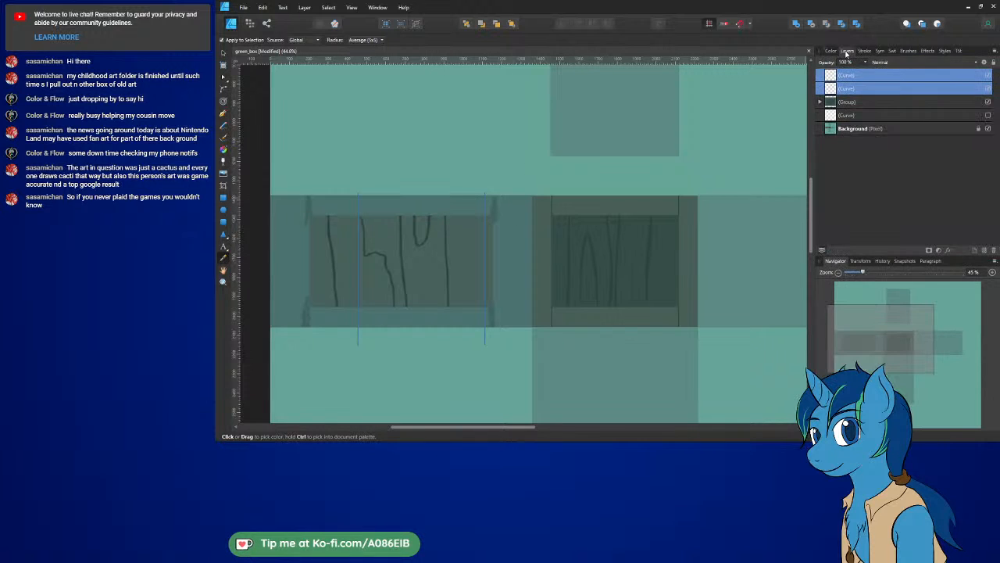
left_click(819, 102)
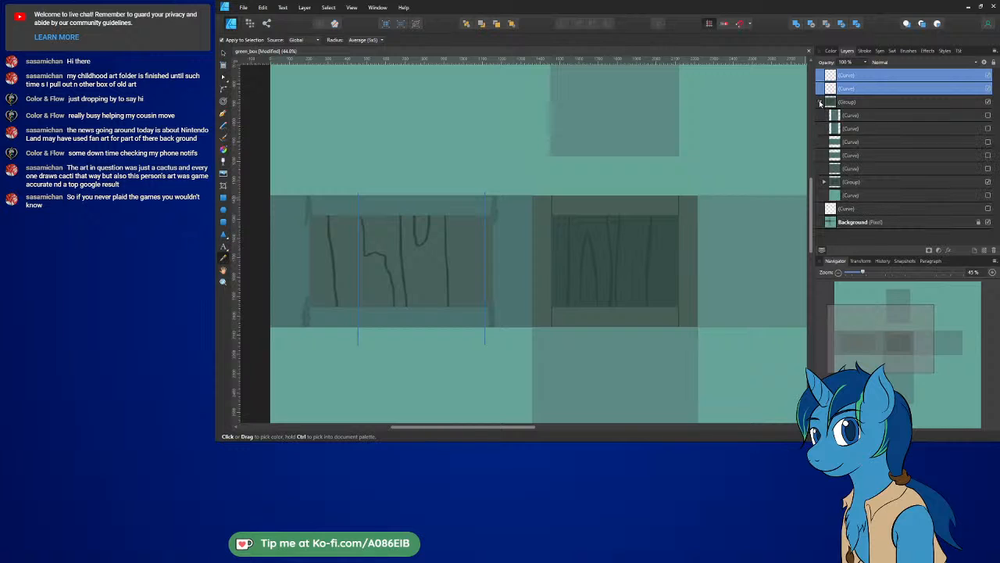
left_click(842, 117)
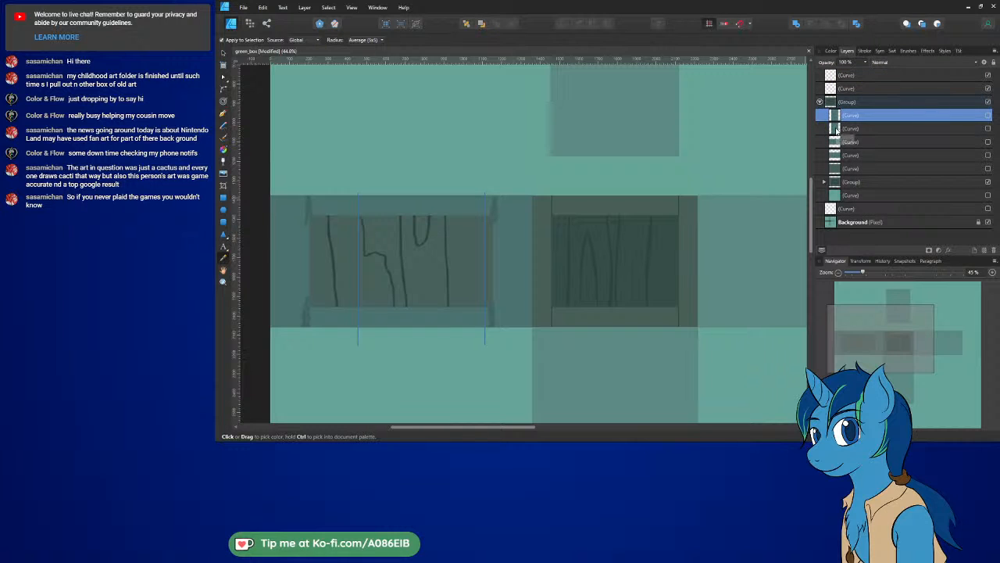
left_click(837, 130)
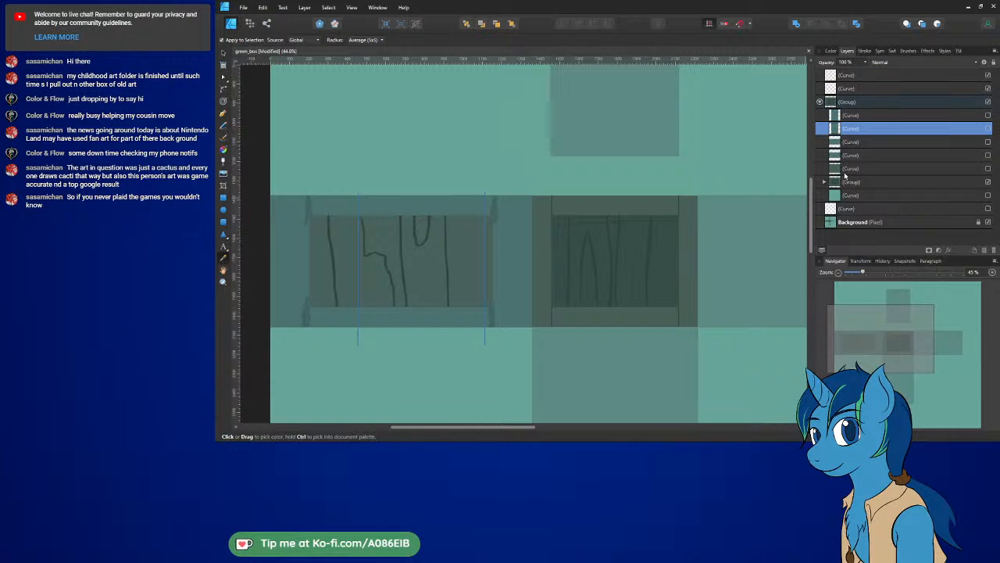
left_click(844, 170)
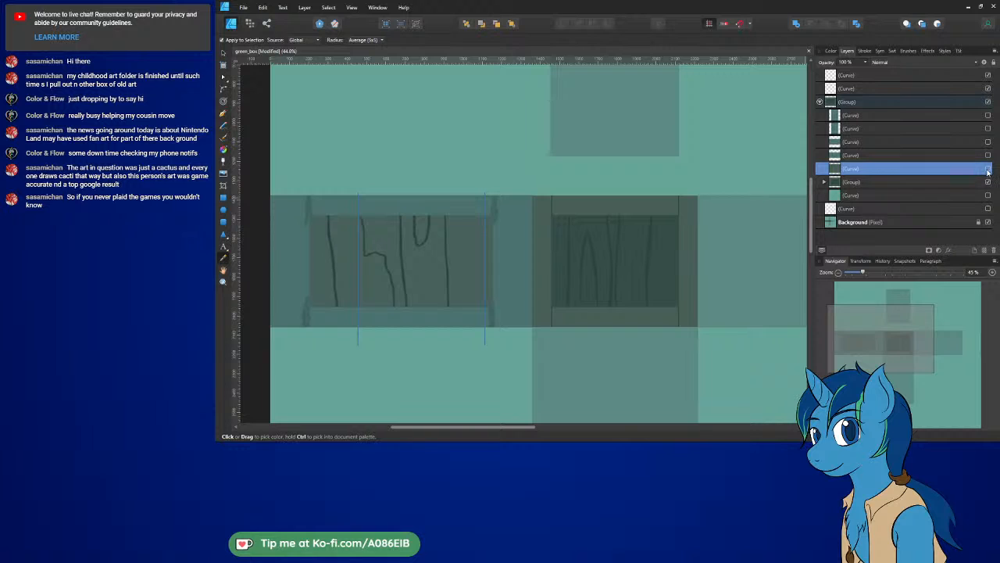
left_click(830, 75)
left_click(852, 89, "shift")
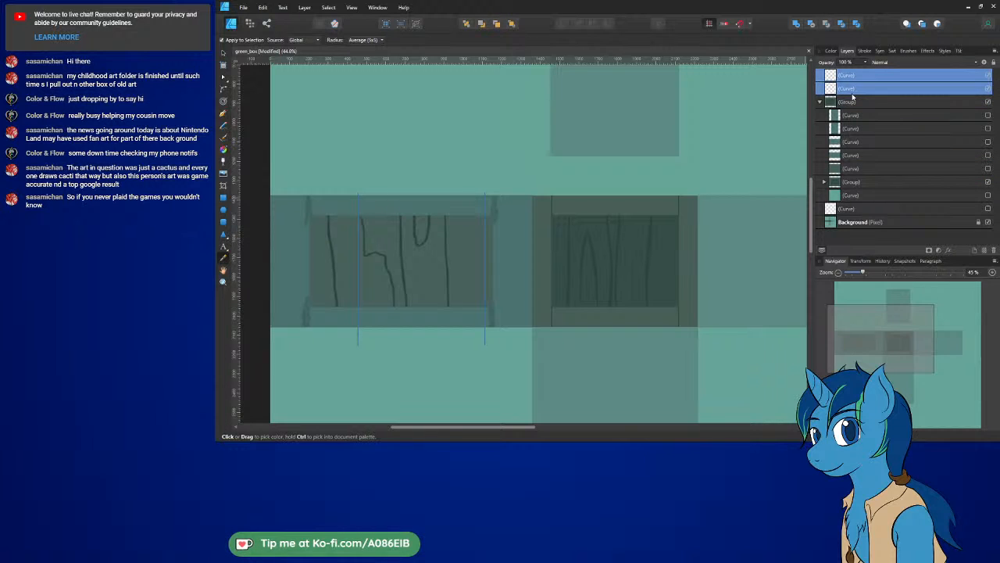
key("ctrl+g")
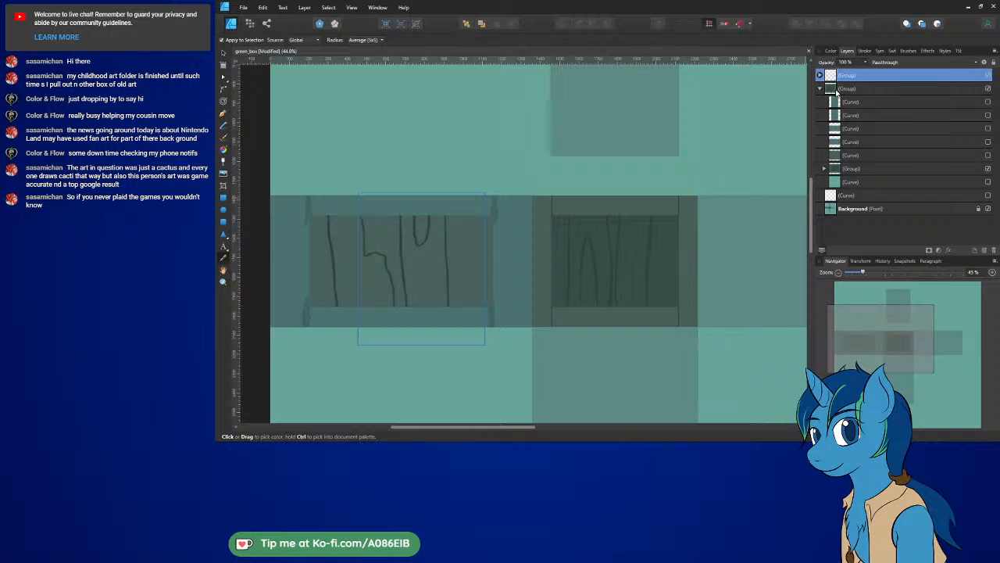
Step: Group the edge-line group with the darker panel's group, and make the standalone curve above the Background visible
left_click(836, 91, "shift")
key("ctrl+g")
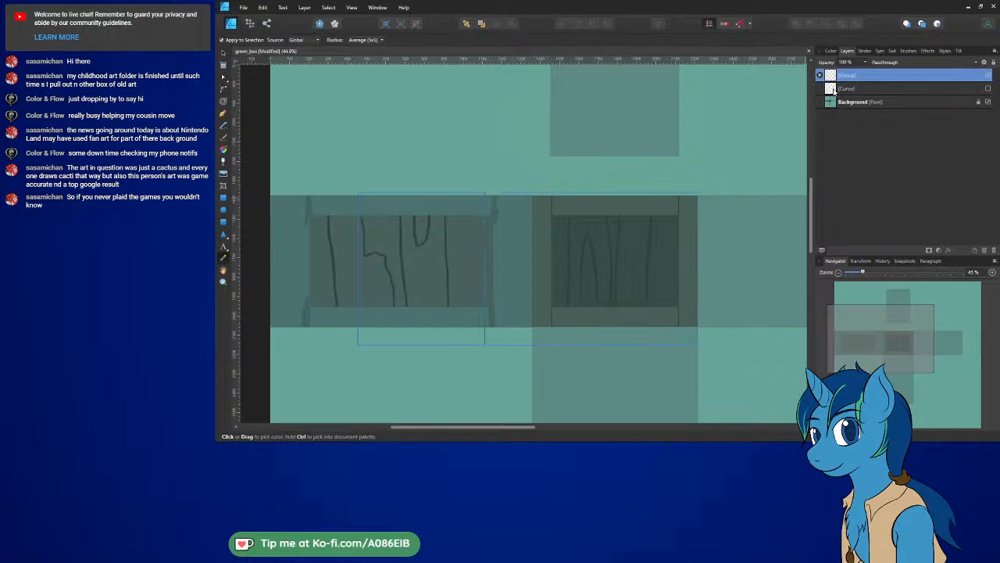
left_click(820, 75)
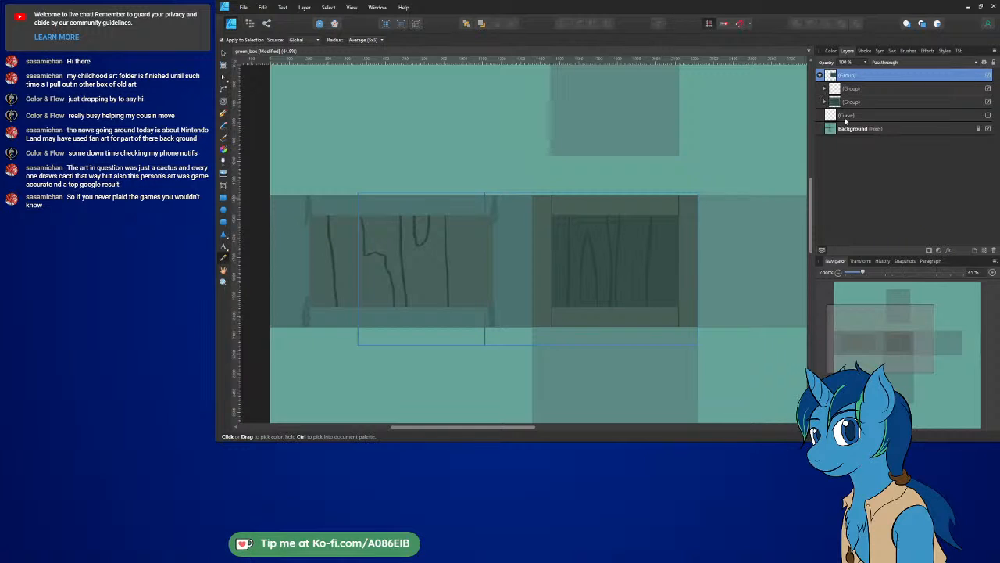
left_click(987, 116)
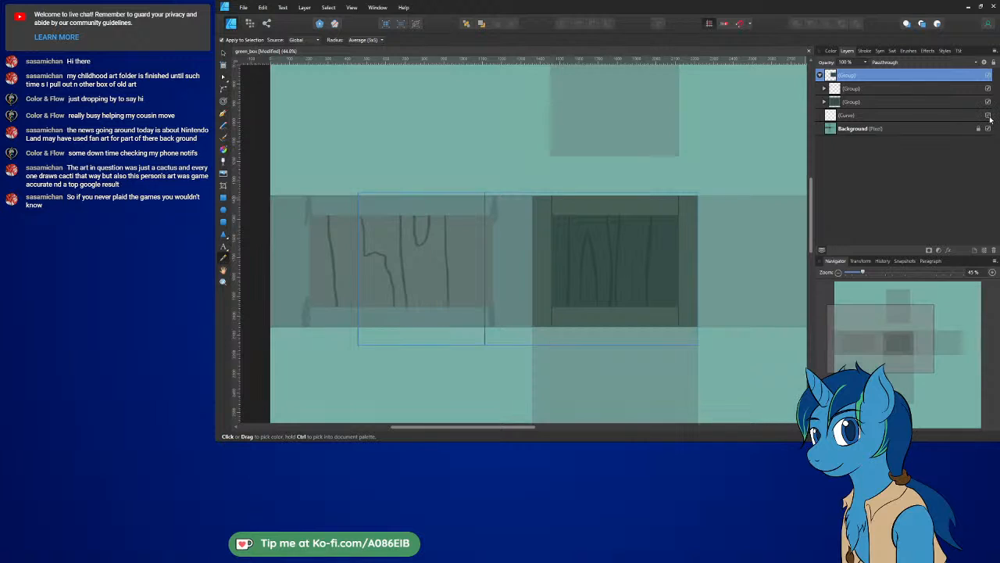
left_click(988, 116)
left_click(988, 116)
Step: Expand both nested groups and go through the darker panel group's curves to find the one covering the lighter panel
left_click(823, 89)
left_click(825, 127)
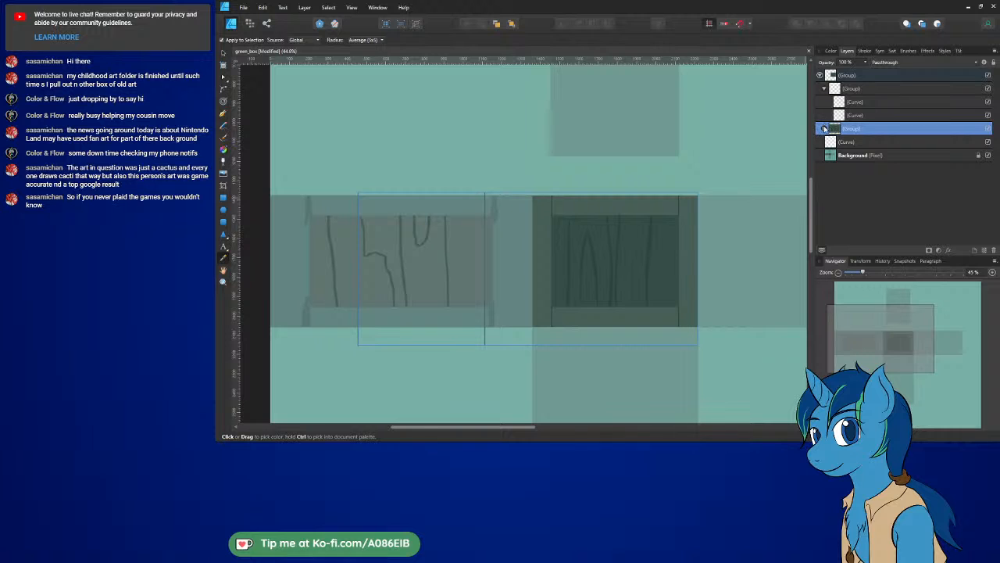
left_click(824, 128)
left_click(839, 169)
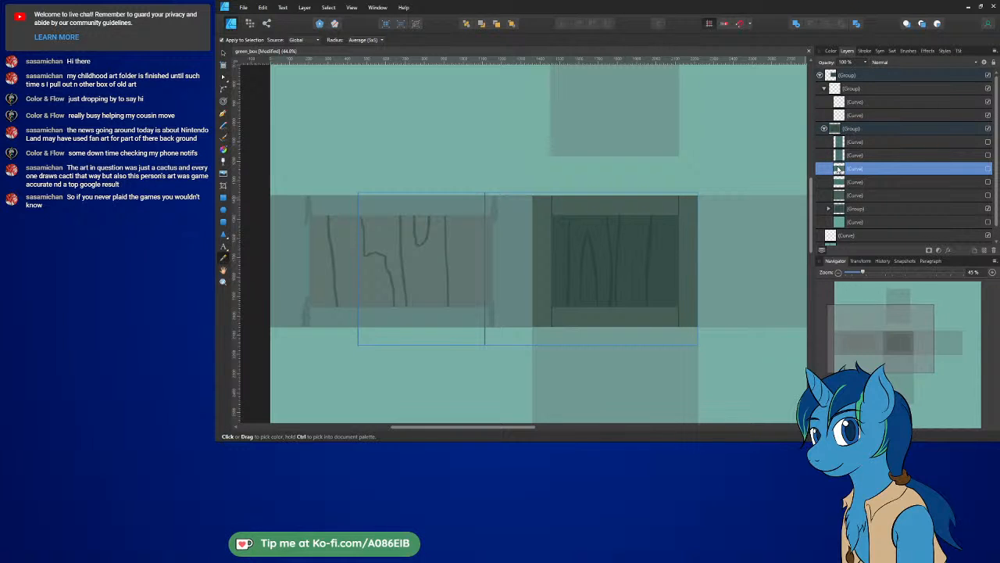
left_click(842, 182)
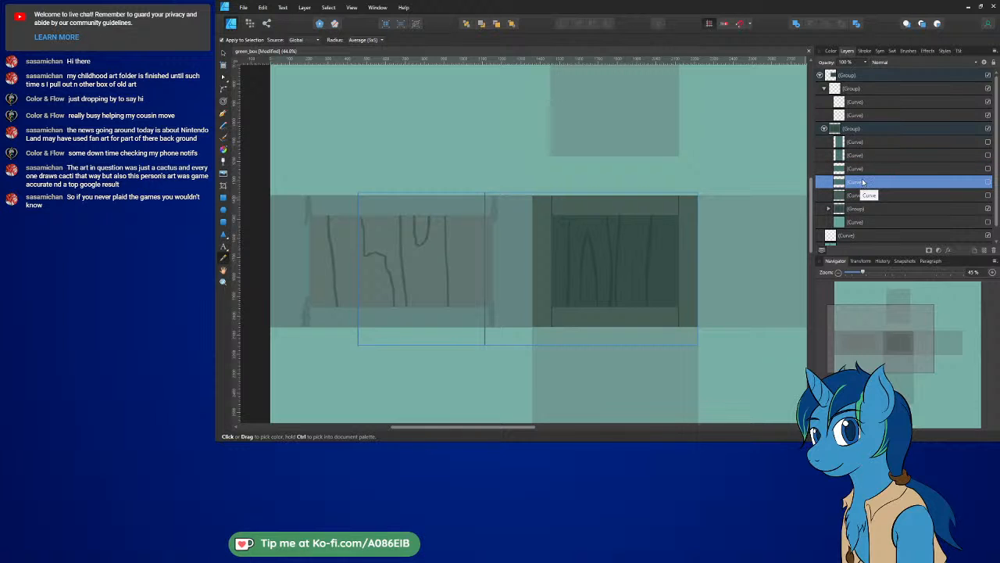
left_click(868, 168)
left_click(871, 129)
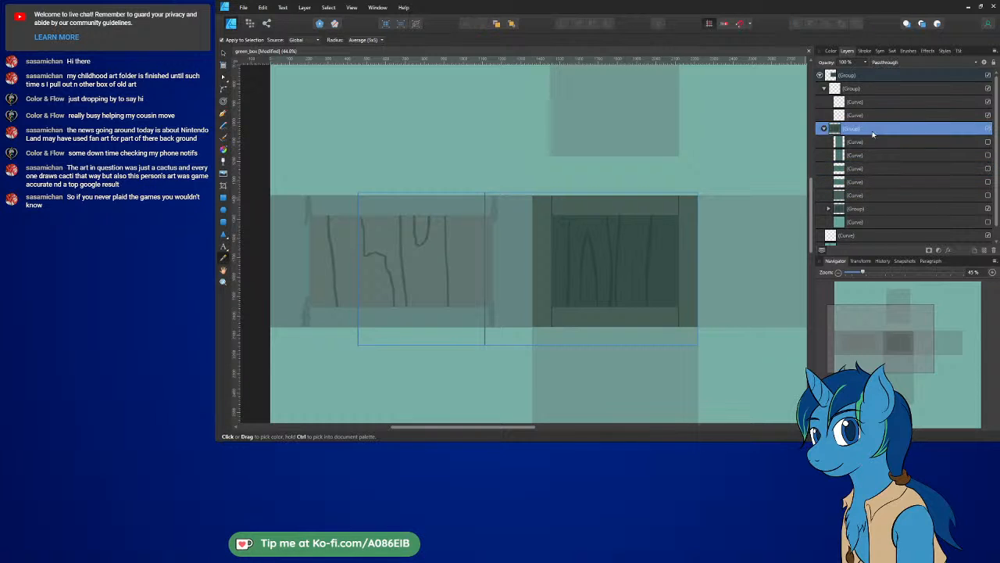
left_click(872, 142)
left_click(856, 181)
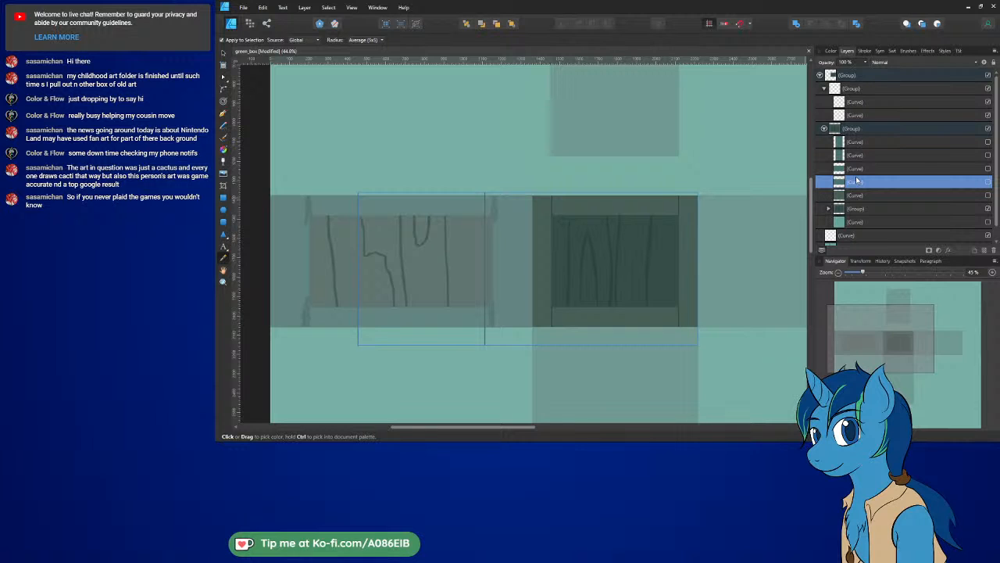
left_click(874, 194)
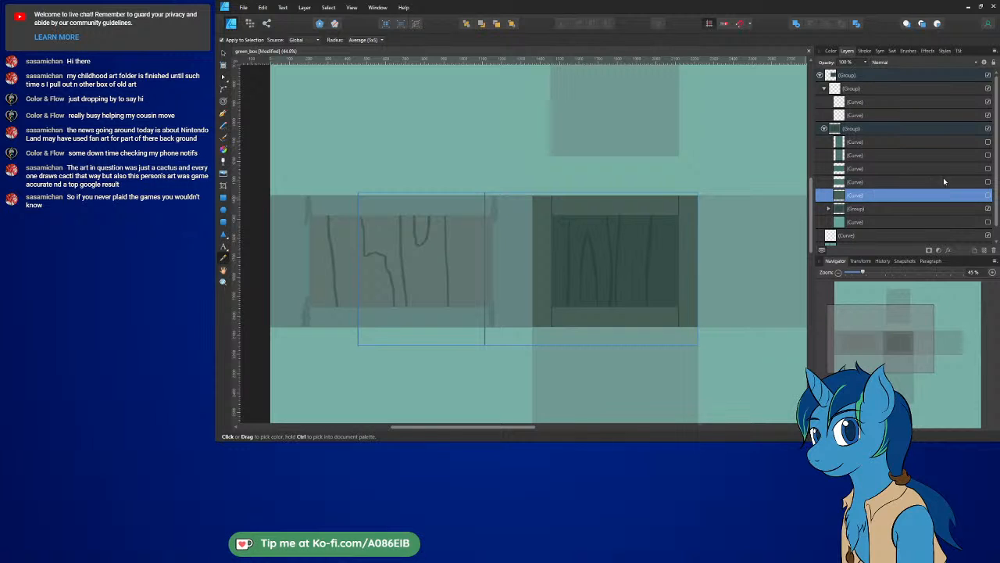
Step: Show the curve covering the lighter panel and move it into the edge-line group, beneath the two line curves
left_click(988, 182)
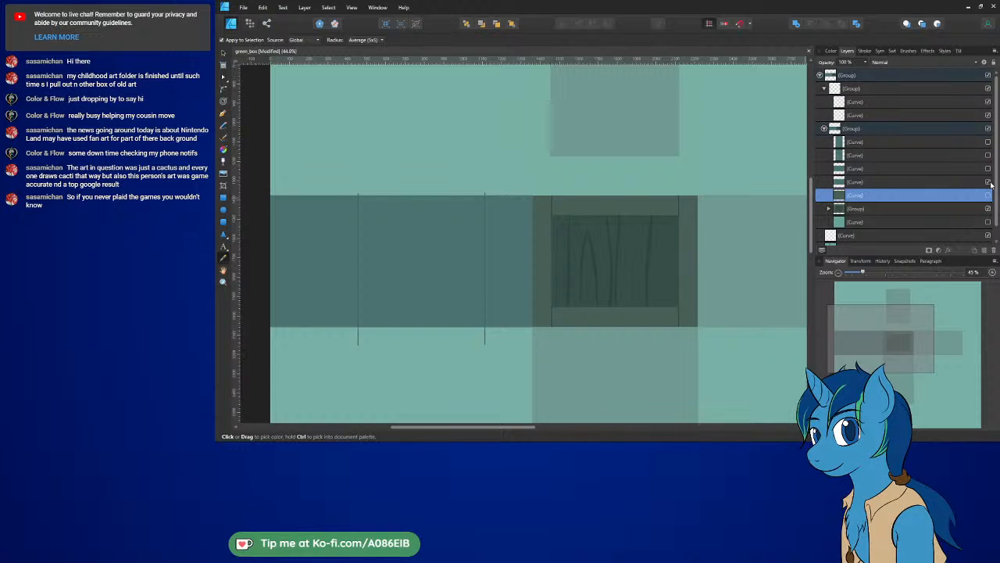
left_click(988, 181)
left_click(987, 181)
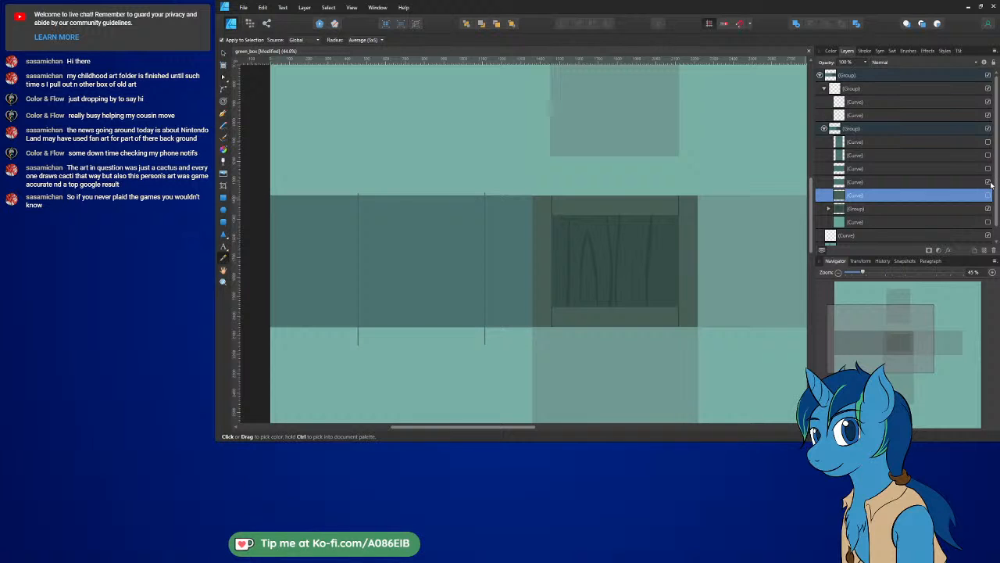
left_click(871, 180)
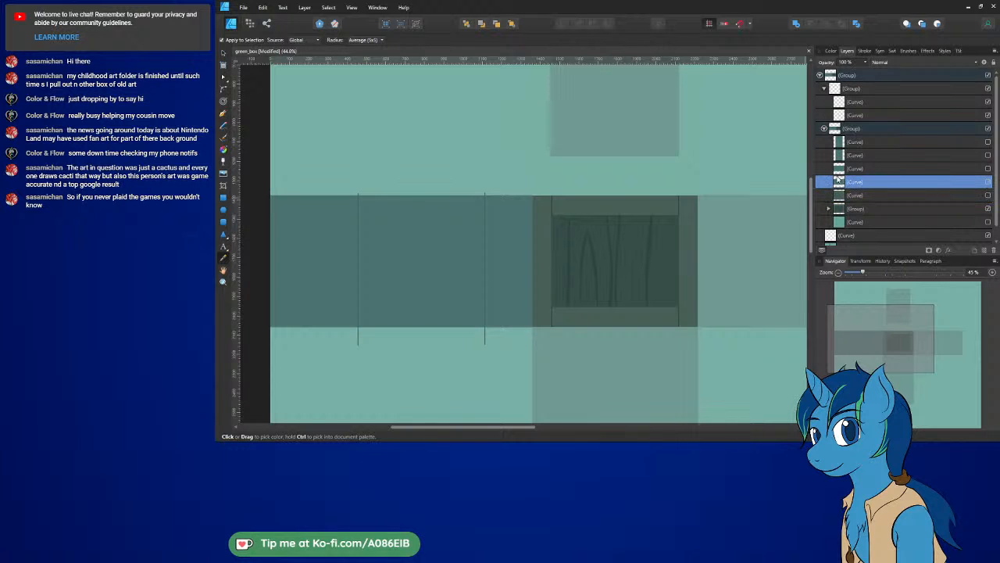
left_click_drag(839, 179, 850, 94)
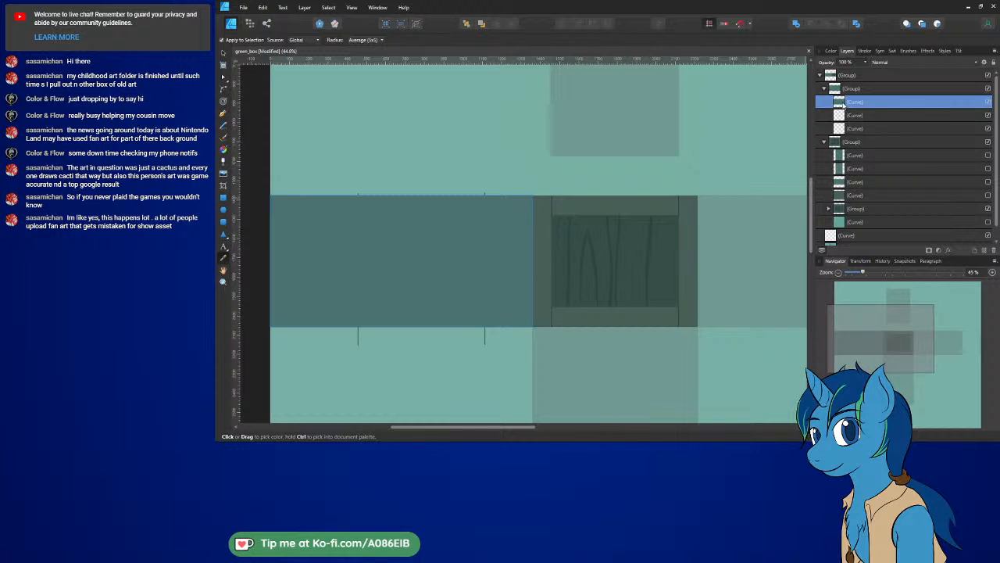
left_click_drag(846, 105, 856, 131)
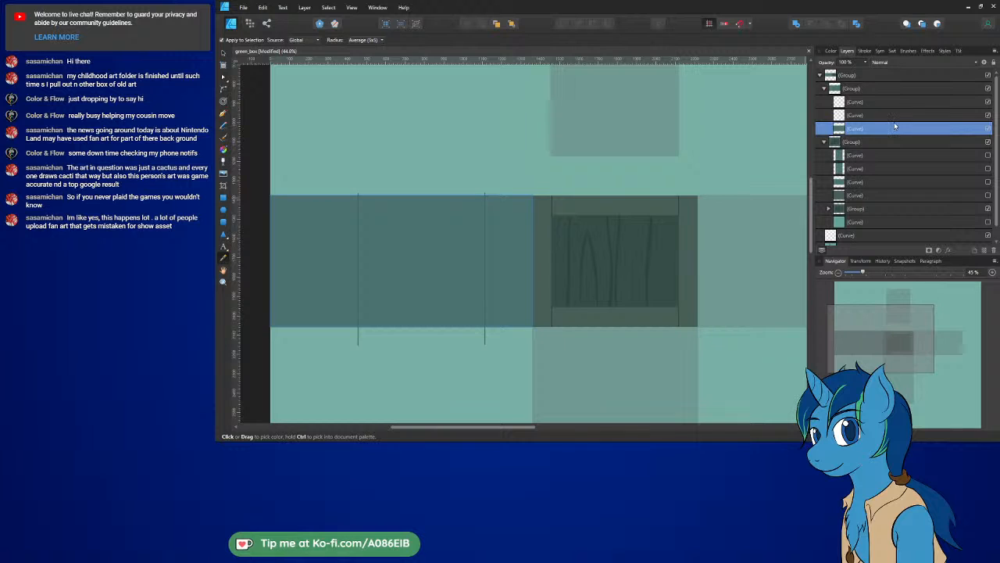
Step: Hide the lighter panel's solid curve in the edge-line group and toggle the opposite side face's curve to identify it
left_click(853, 182)
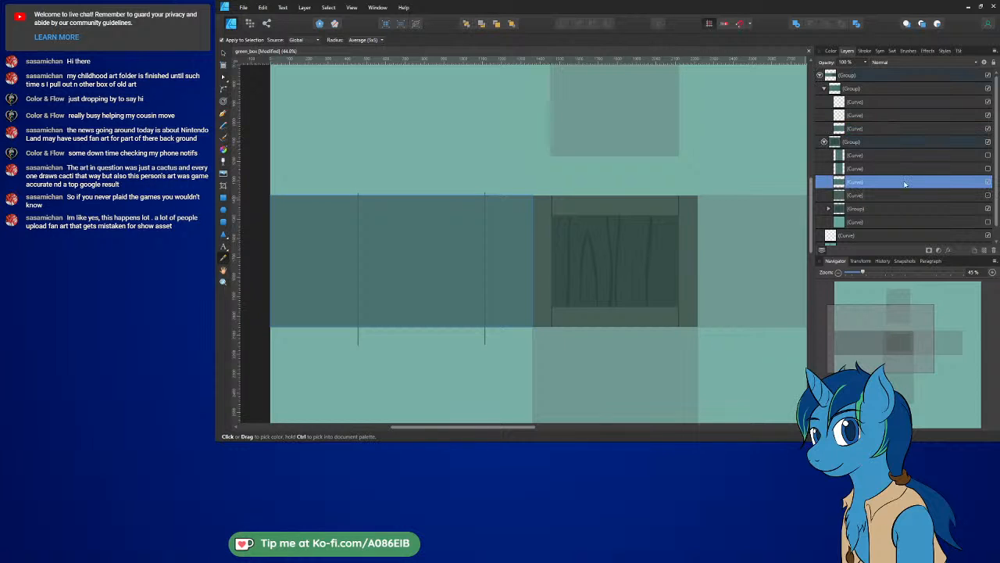
left_click(988, 181)
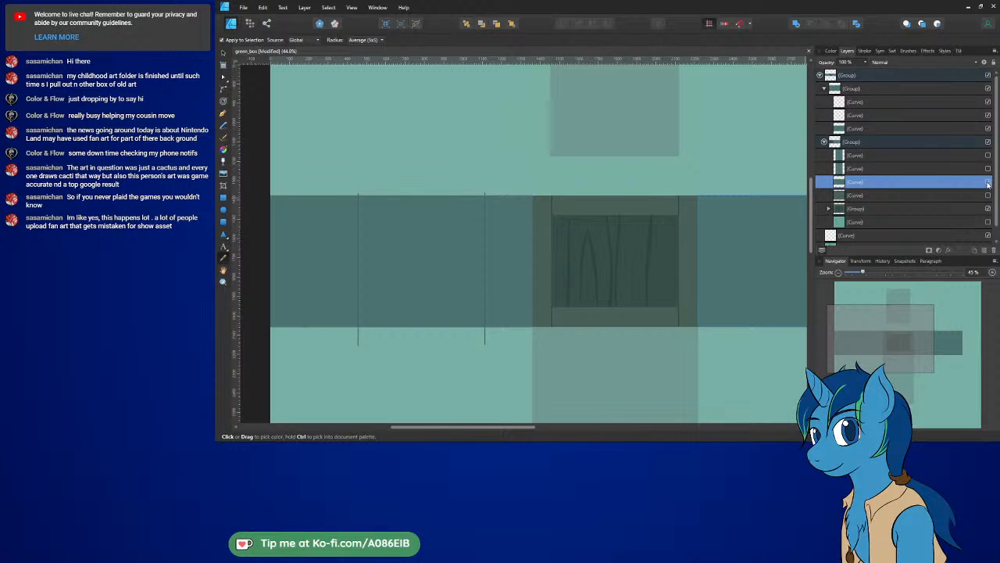
left_click(988, 182)
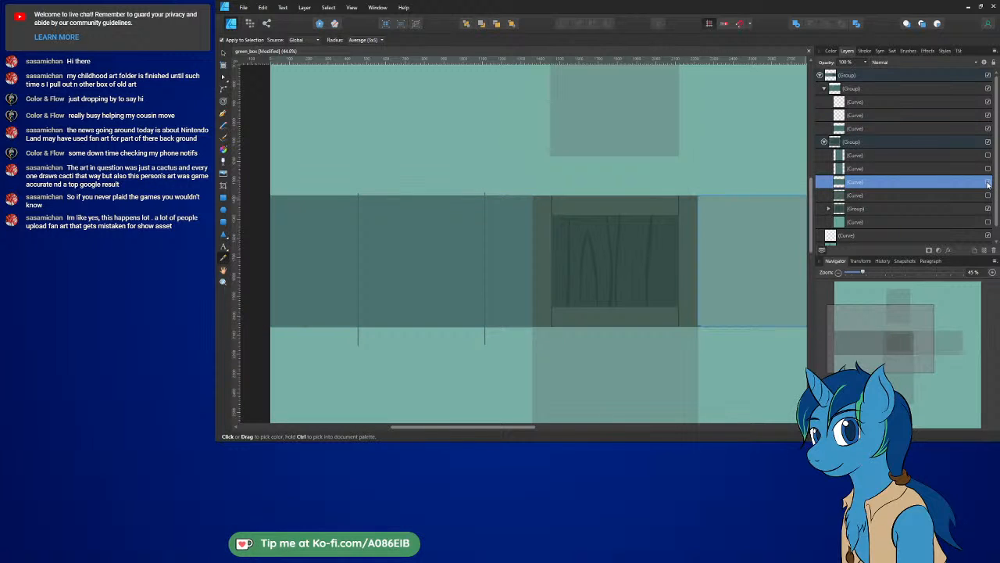
left_click(987, 128)
left_click(987, 182)
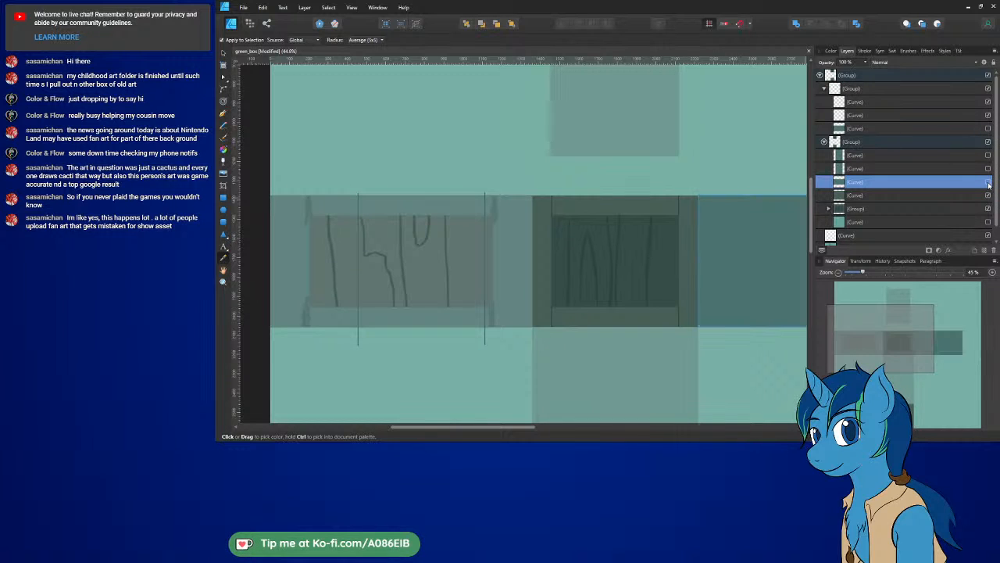
left_click(988, 182)
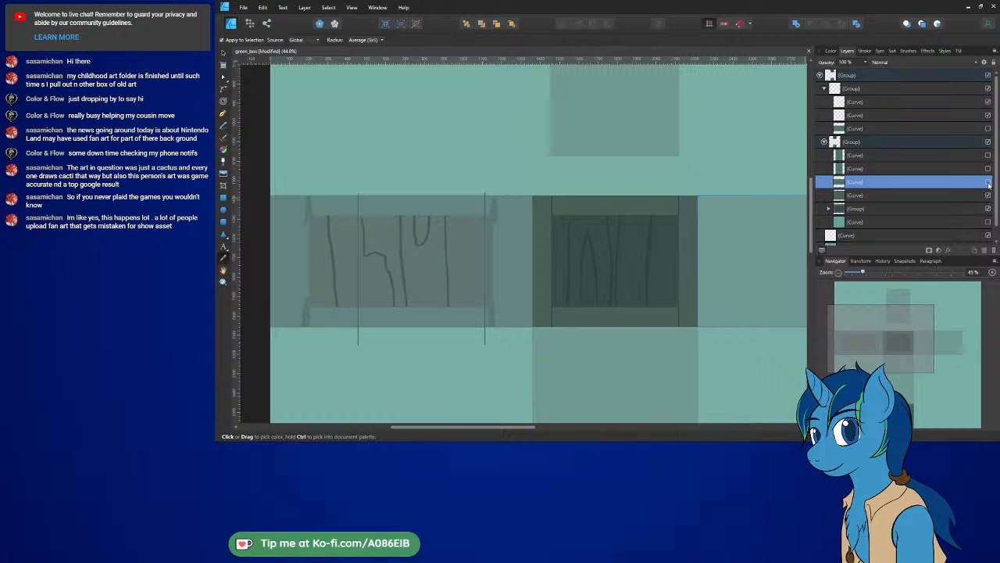
left_click(988, 182)
left_click(988, 182)
Step: Toggle the remaining curves in the darker panel's group to identify which crate face each covers, leaving them hidden
scroll(637, 163, "down", 3, "ctrl")
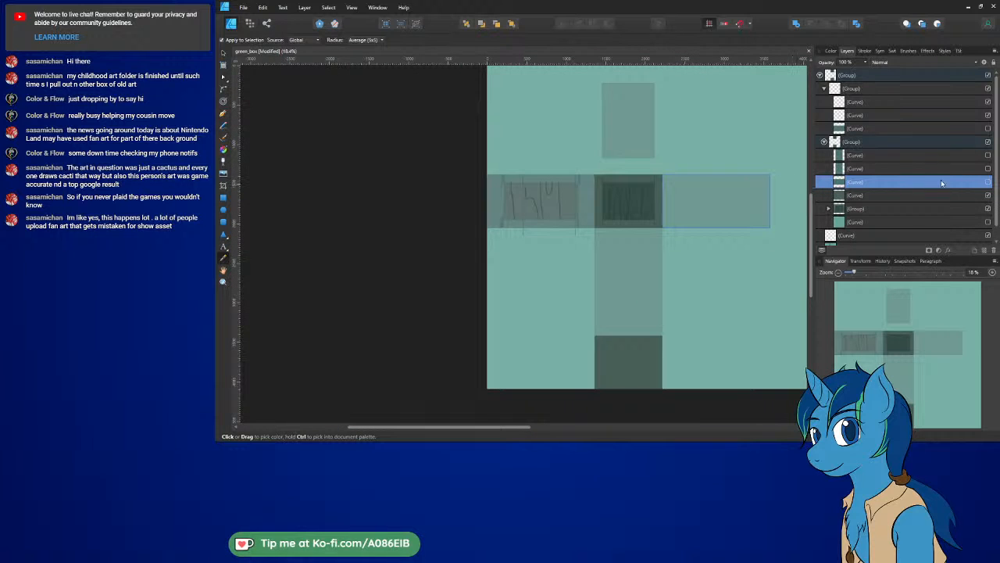
left_click(988, 195)
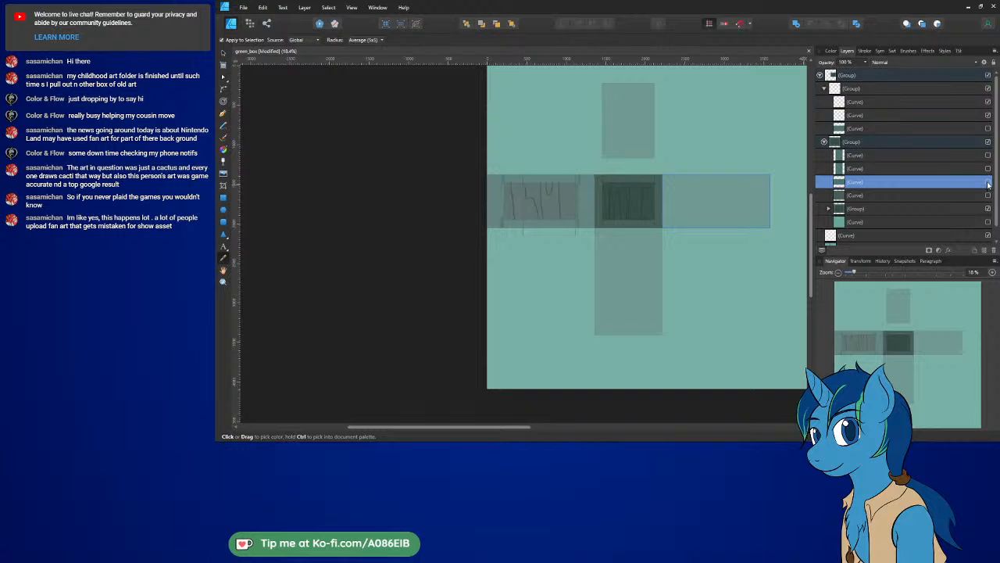
left_click(969, 196)
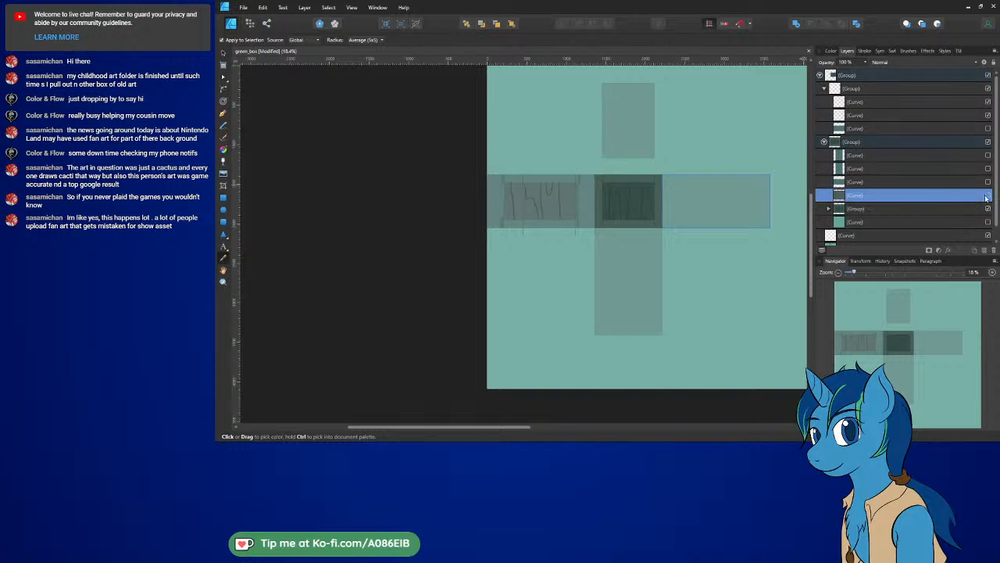
left_click(988, 195)
left_click(988, 195)
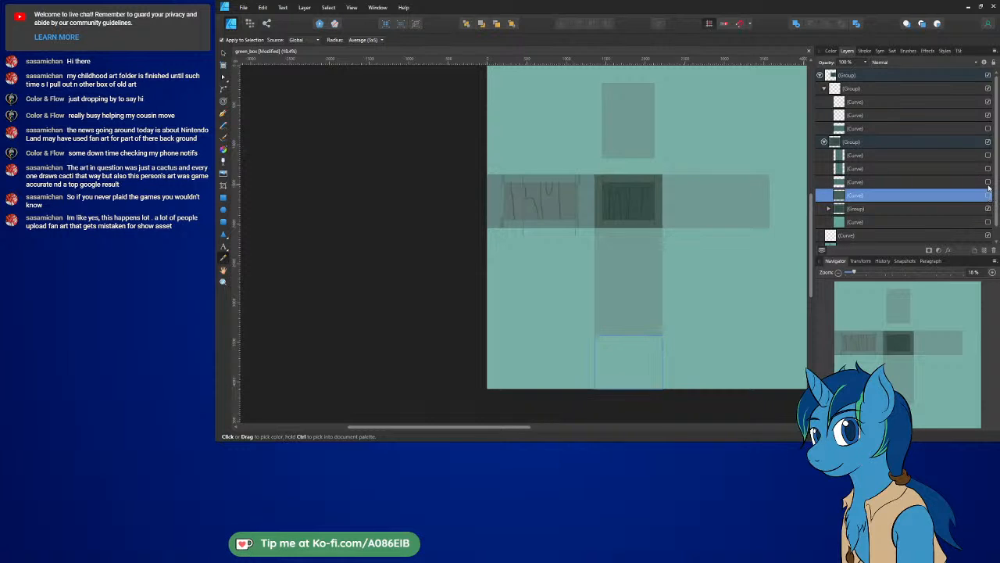
left_click(989, 182)
left_click(989, 182)
left_click(988, 169)
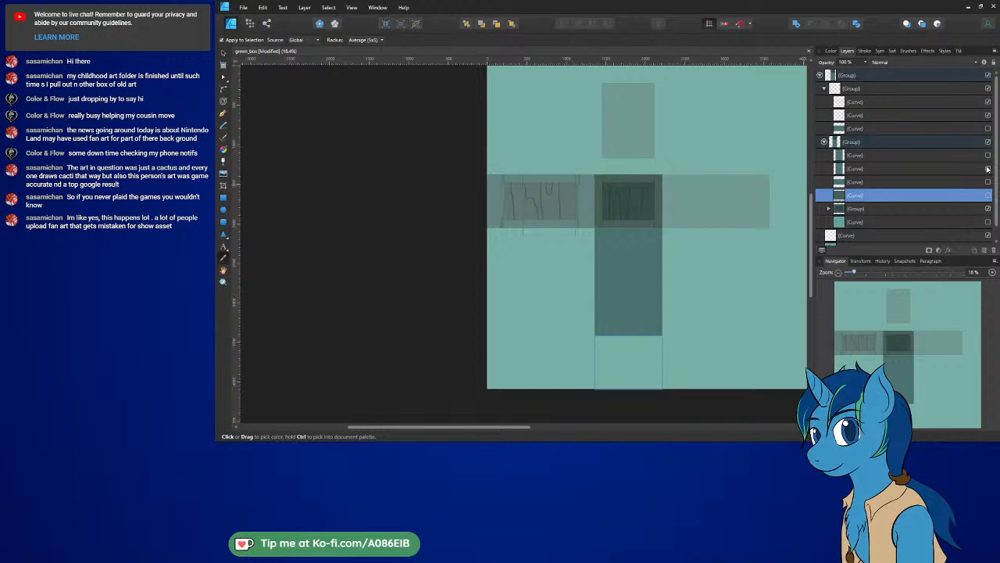
left_click(988, 169)
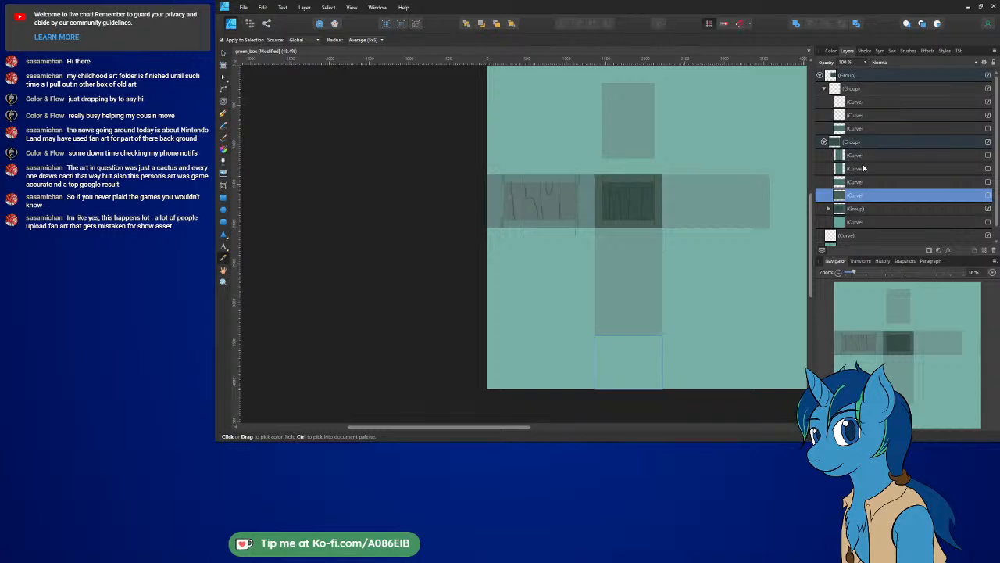
Step: Rename the darker wood panel's nested artwork group as "front"
double_click(856, 209)
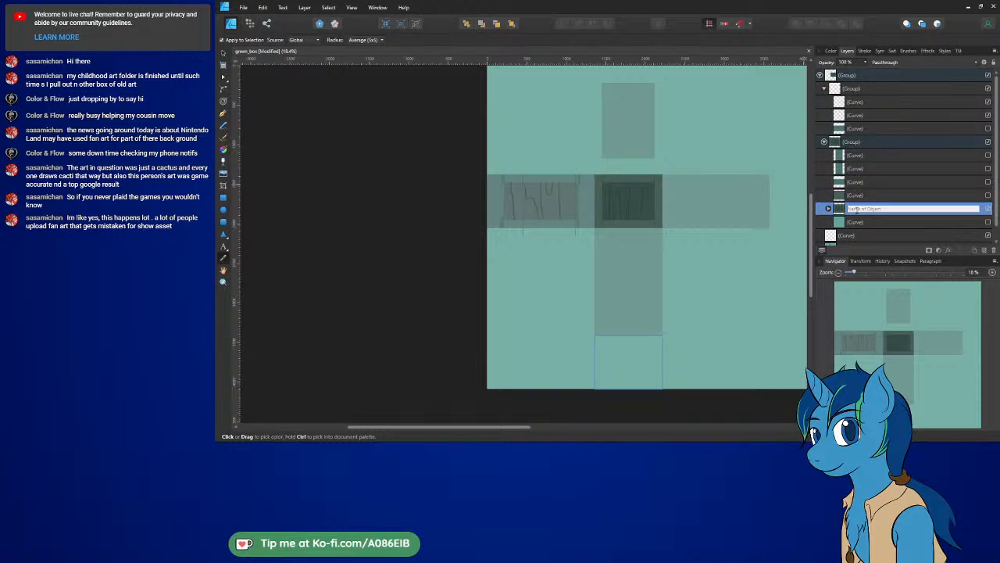
type("f")
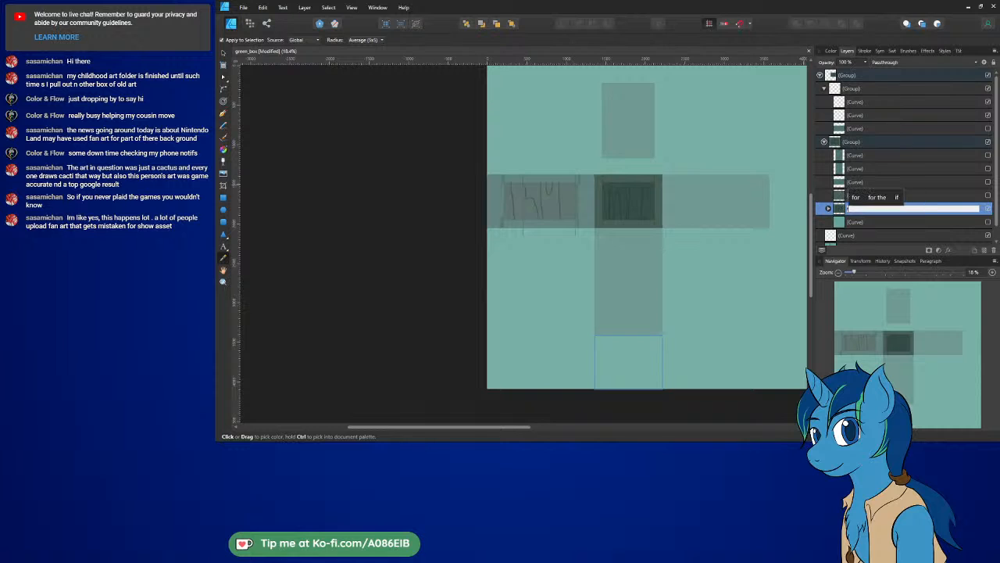
type("unt")
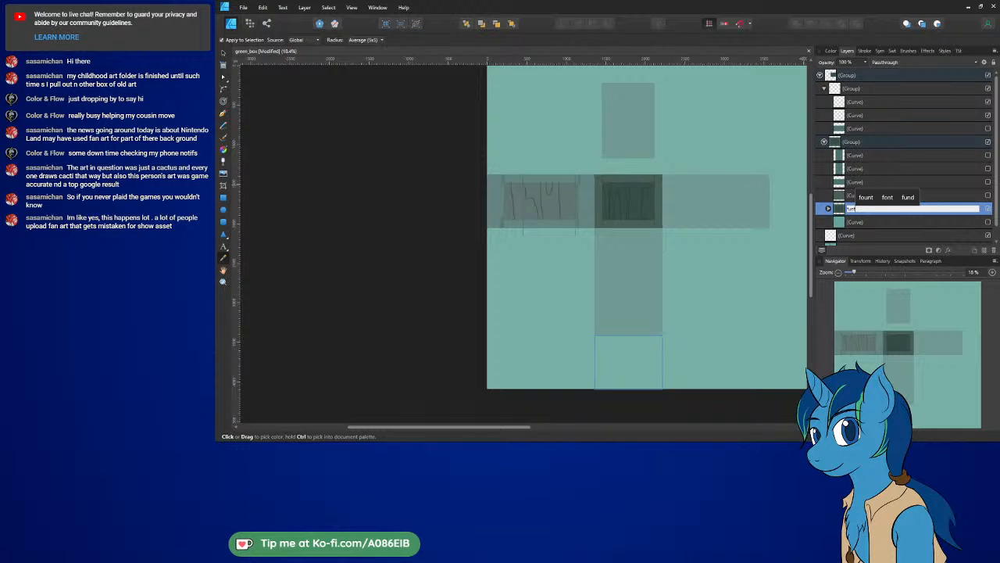
key("BackSpace")
key("BackSpace")
key("BackSpace")
key("BackSpace")
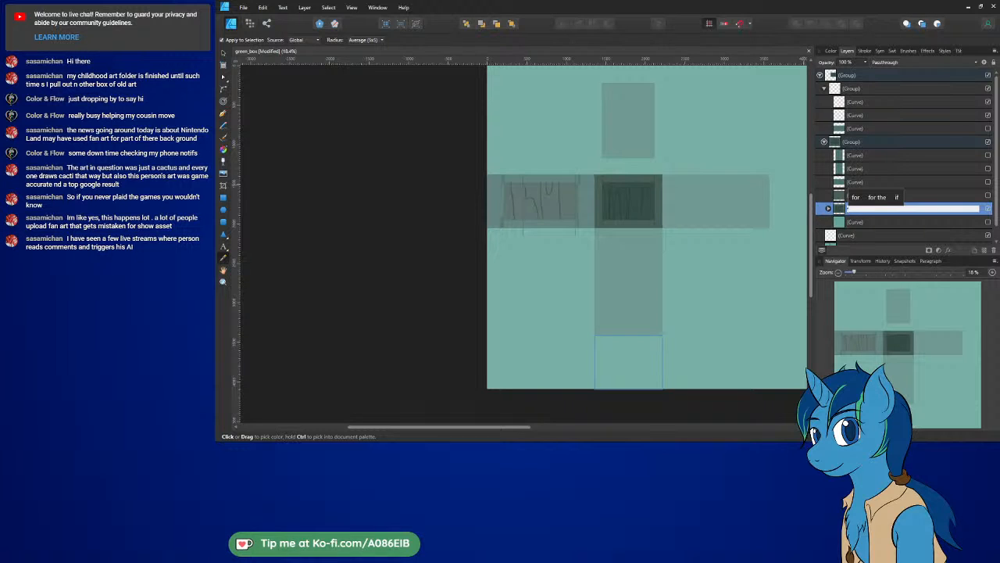
type("front")
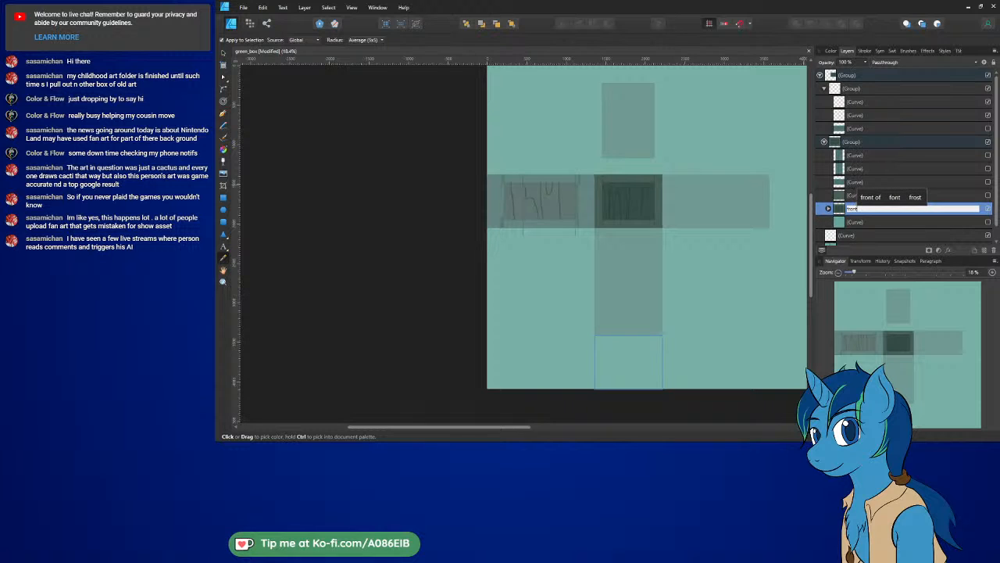
key("Return")
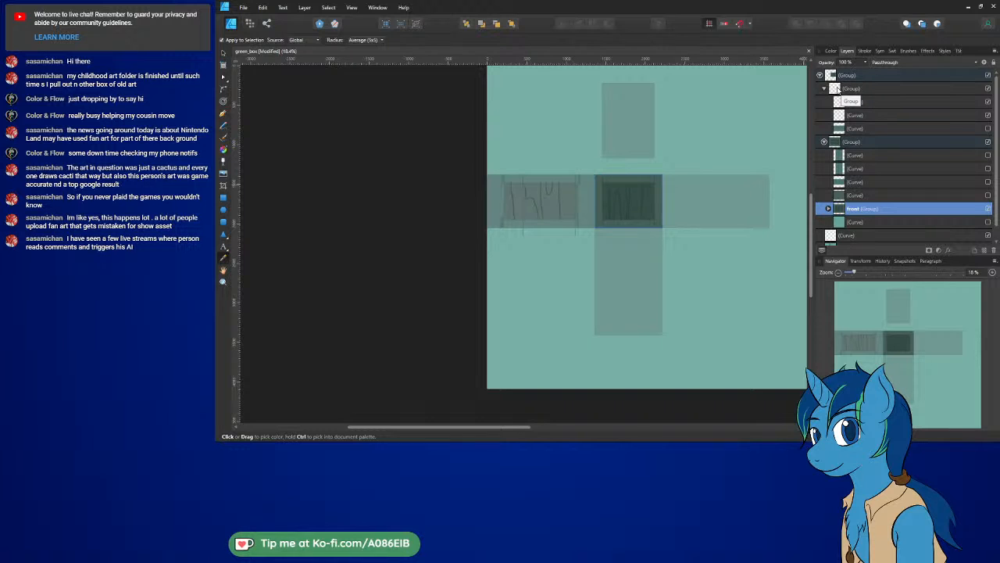
Step: Move the edge-line group into the group holding the face curves, directly above the hidden curve that precedes "front"
left_click_drag(838, 88, 877, 167)
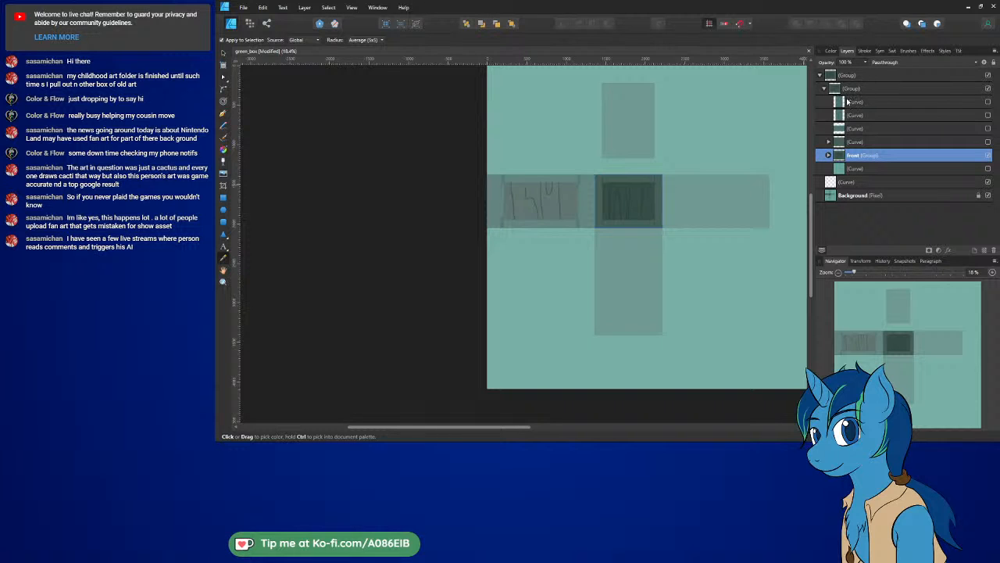
left_click(841, 144)
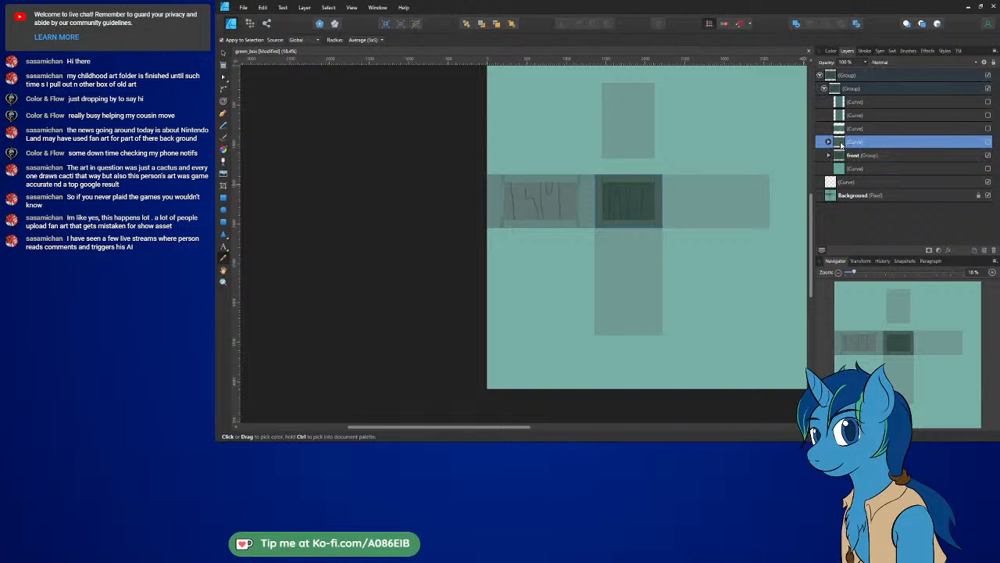
left_click(829, 142)
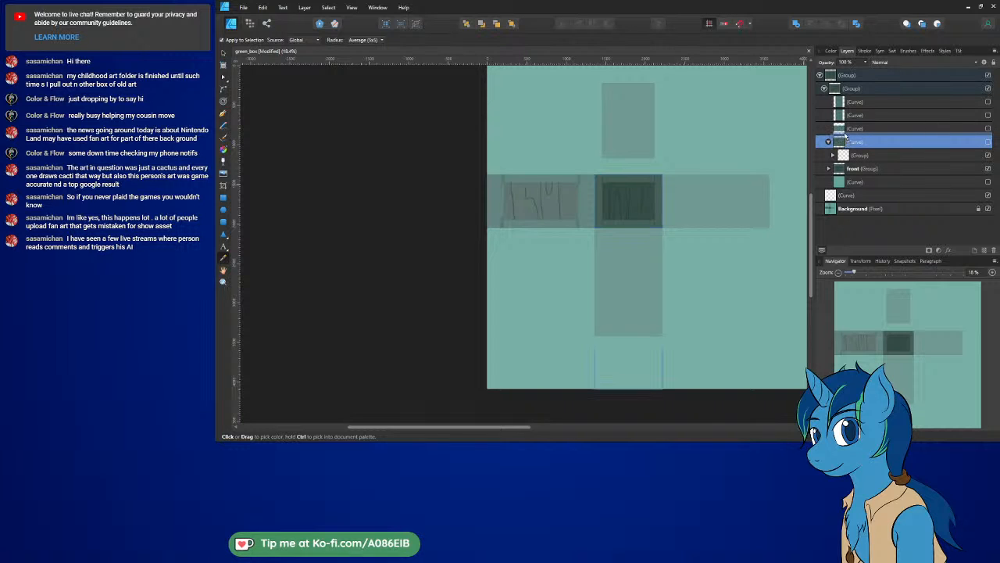
left_click_drag(846, 136, 847, 135)
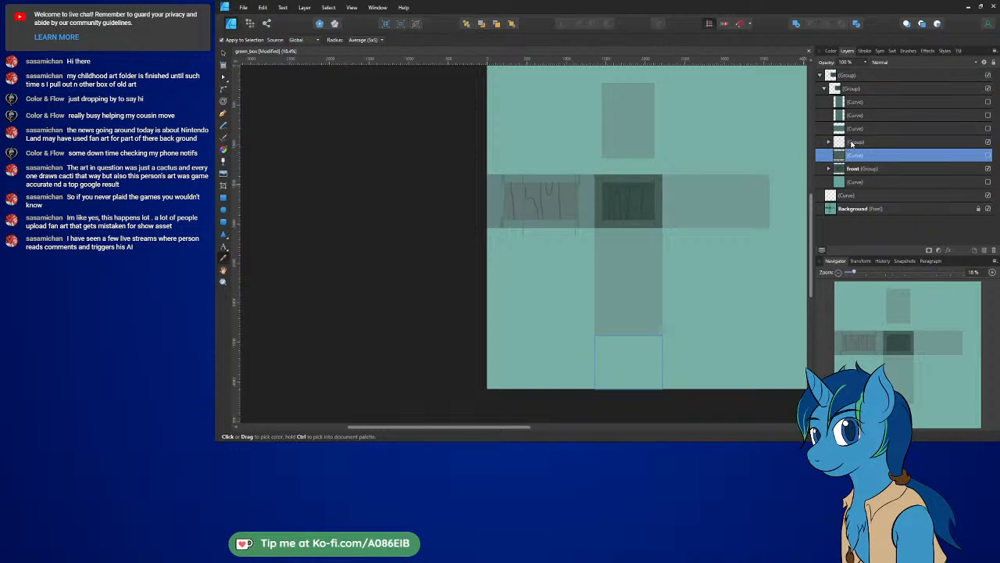
Step: Try to ungroup the outermost crate group and expand the groups nested inside it
left_click(850, 142)
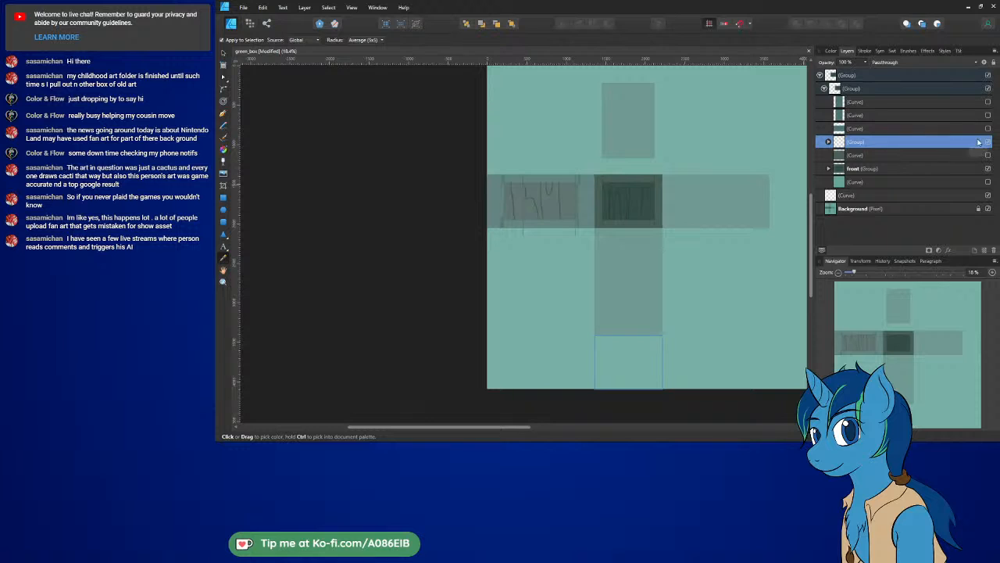
left_click(832, 76)
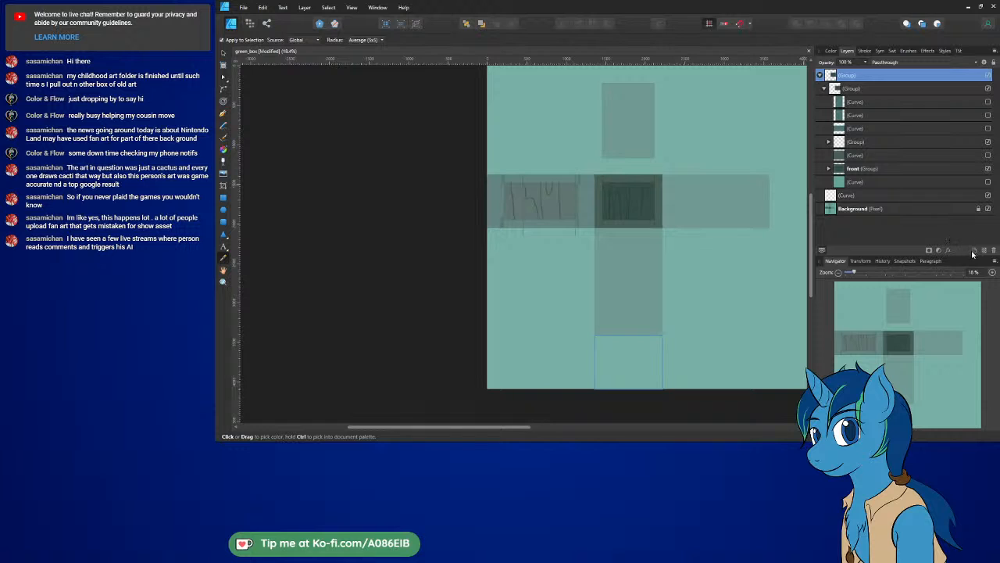
key("ctrl+shift+g")
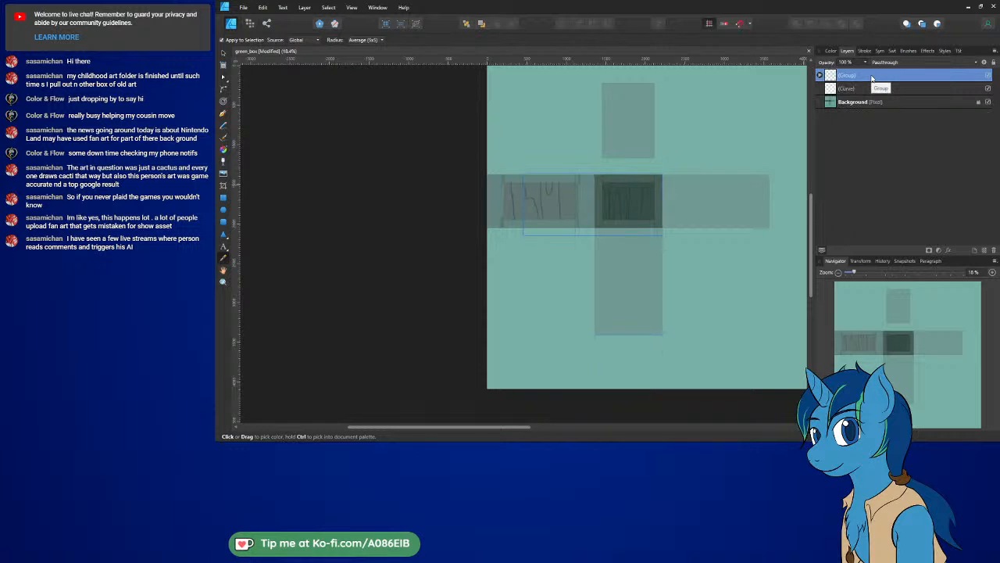
left_click(820, 75)
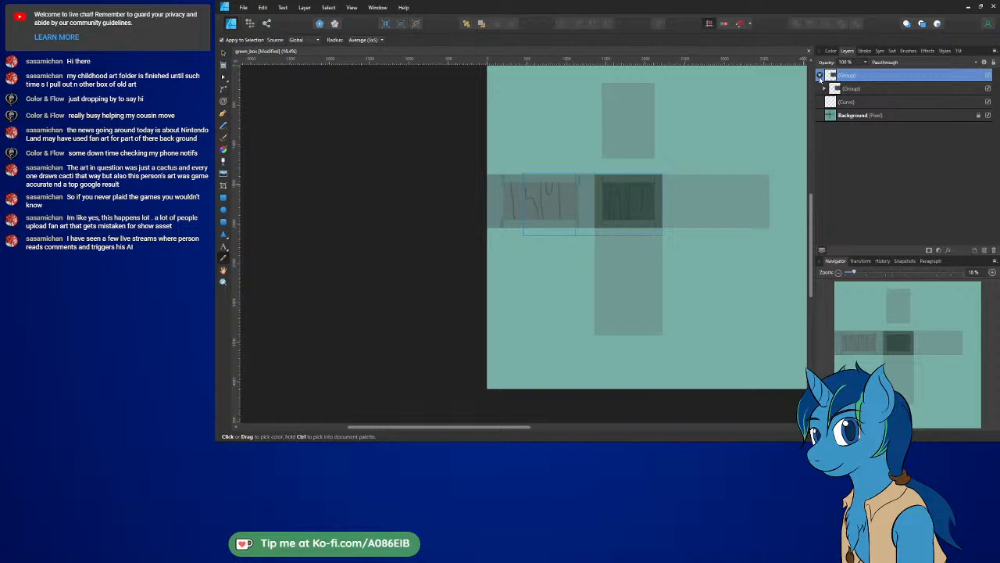
left_click(823, 89)
left_click(828, 103)
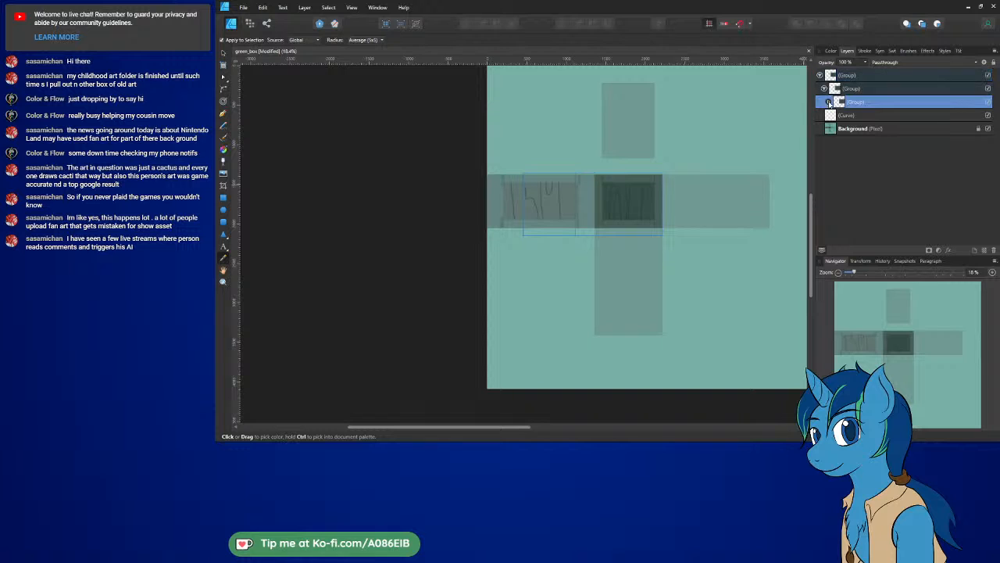
Step: Ungroup the outermost crate group twice so the face layers sit directly inside a single group
left_click(847, 75)
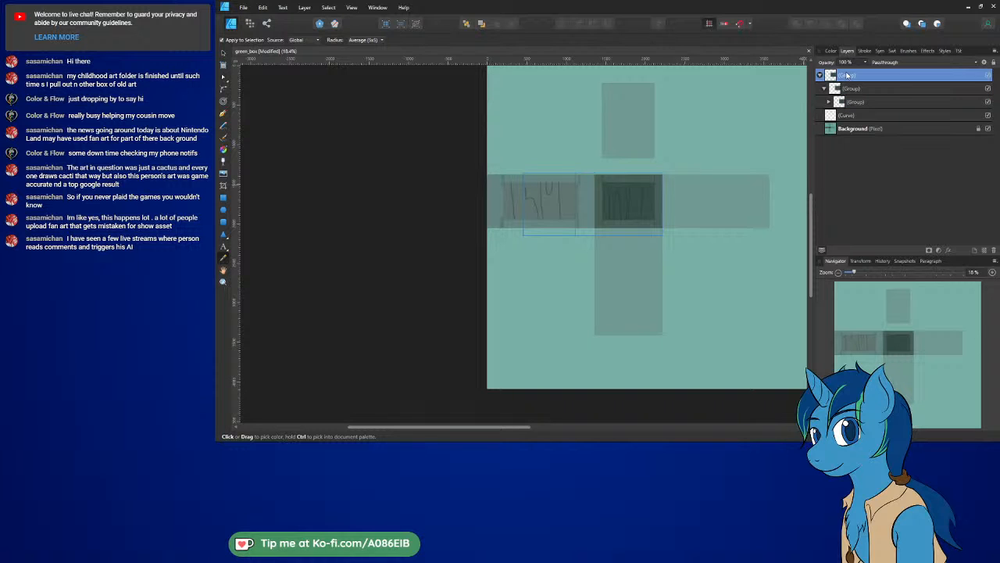
right_click(847, 75)
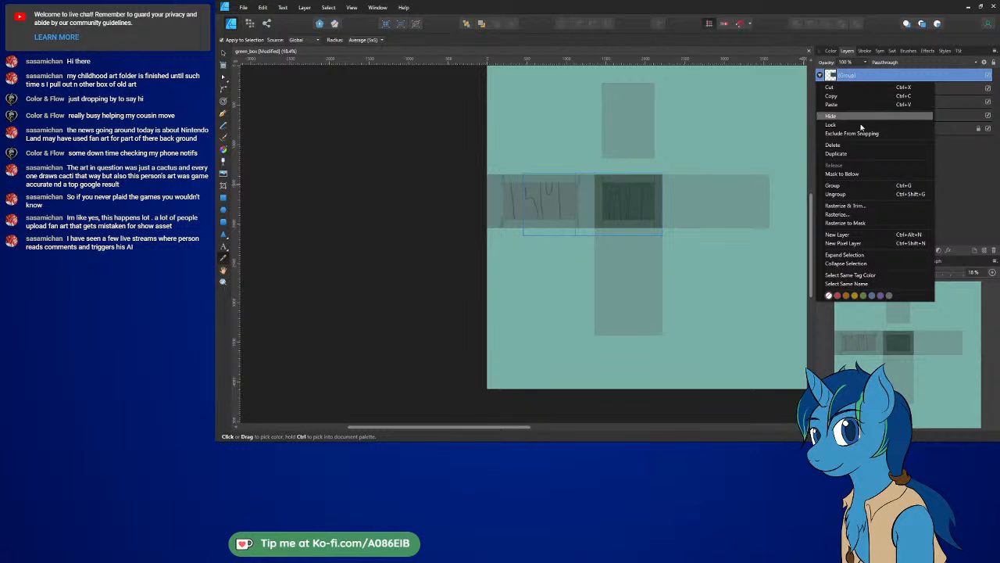
left_click(838, 194)
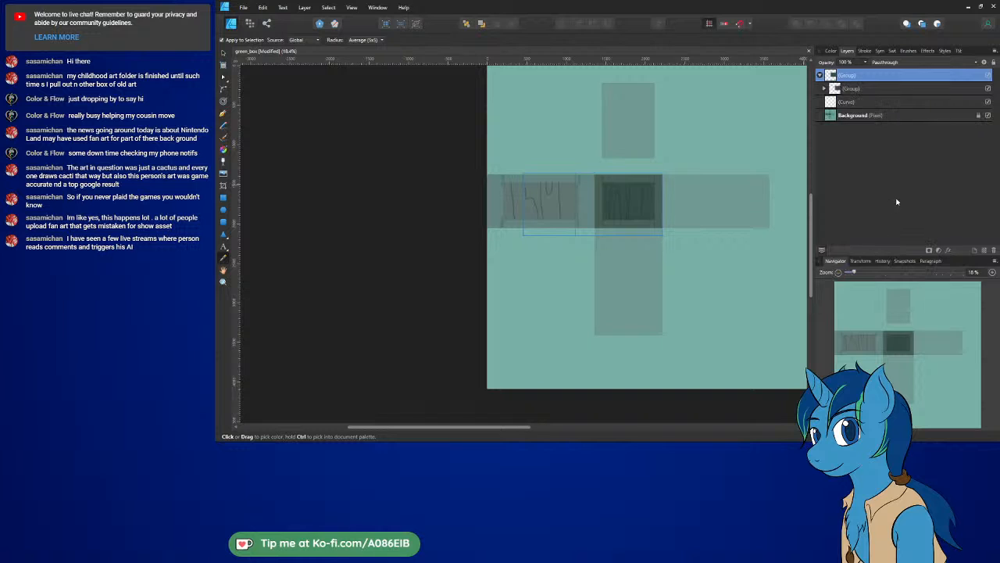
right_click(852, 76)
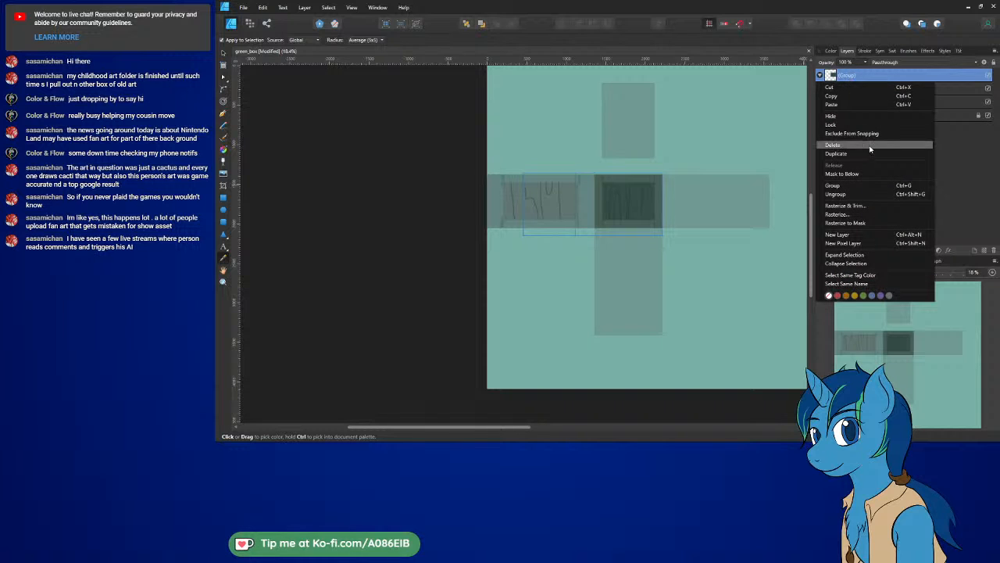
left_click(864, 194)
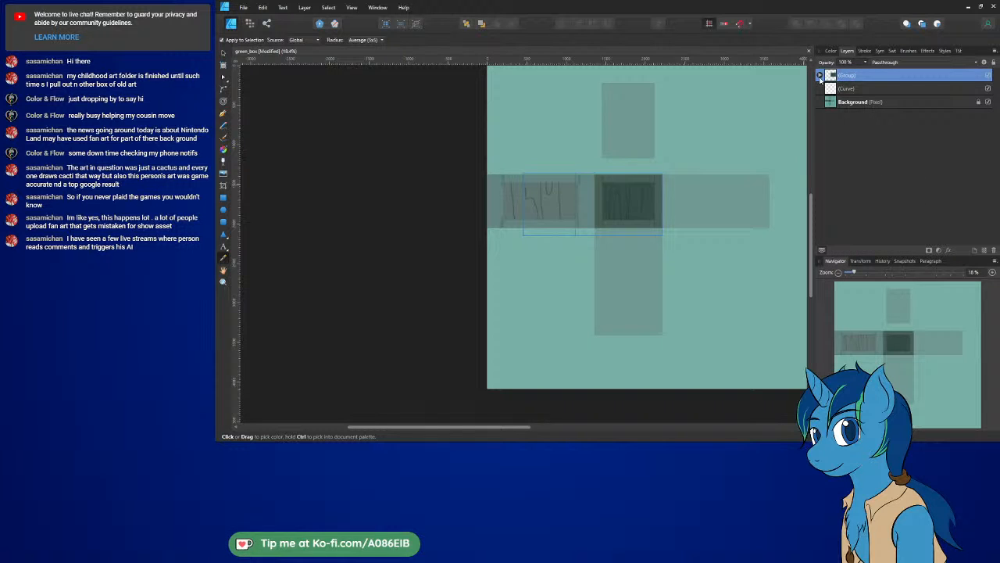
left_click(820, 75)
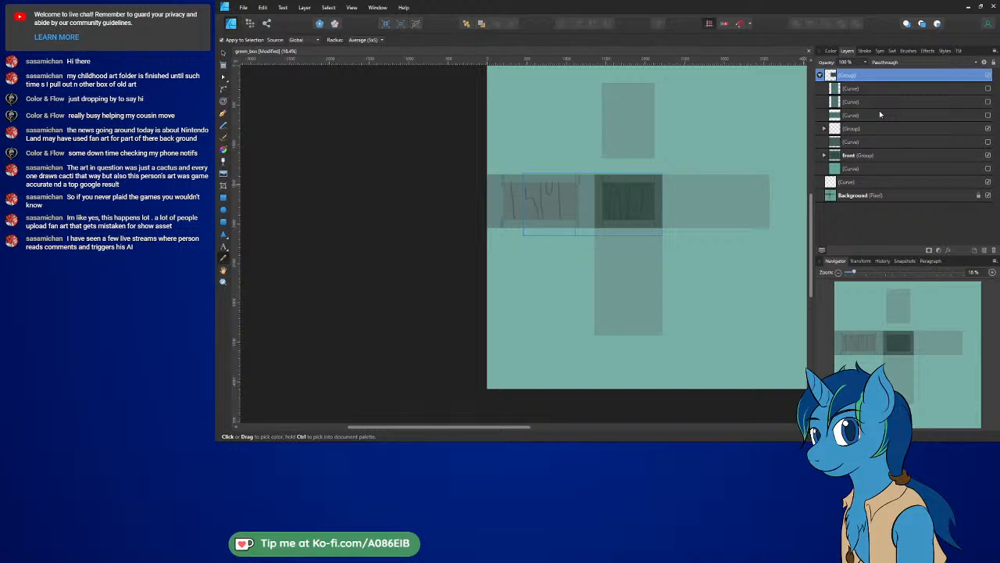
Step: Show the solid curve inside the edge-line group, rename the group as "Left side" and collapse it
left_click(824, 129)
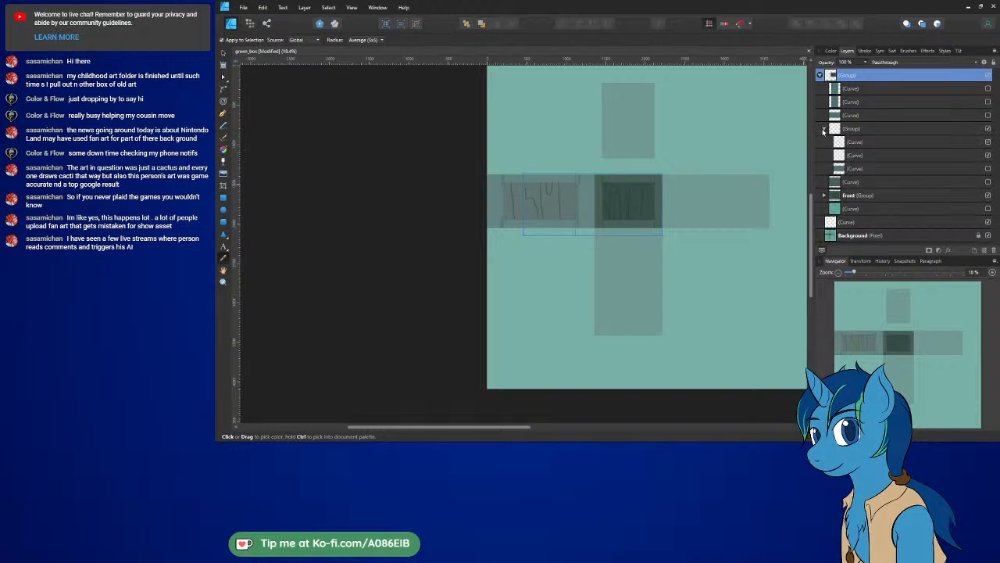
left_click(836, 168)
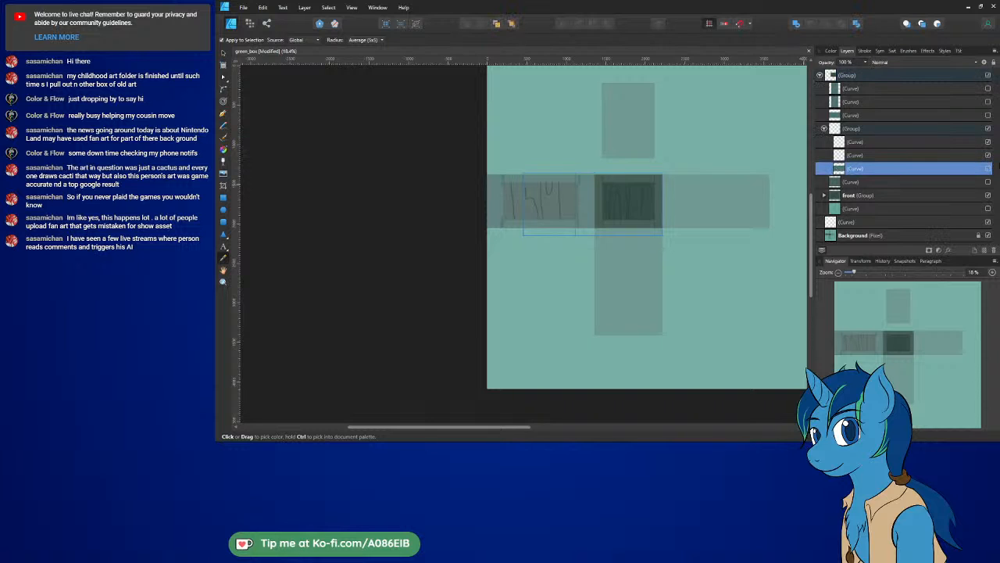
left_click(988, 168)
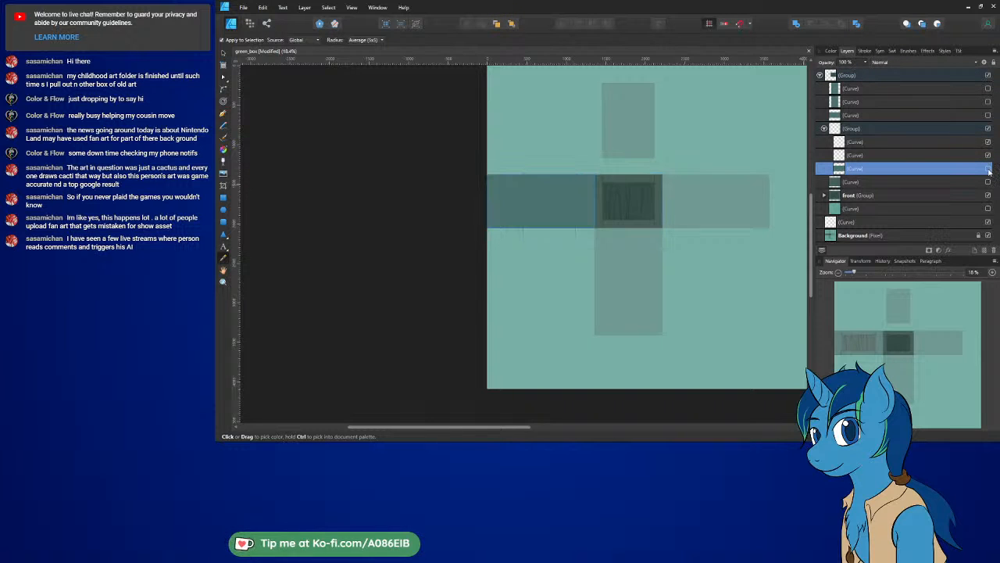
double_click(855, 129)
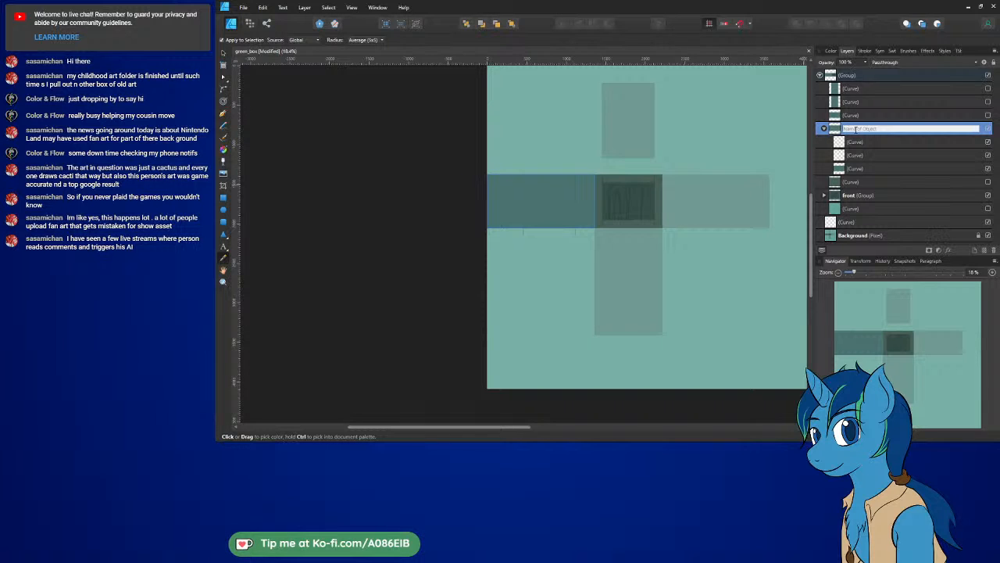
type("Left")
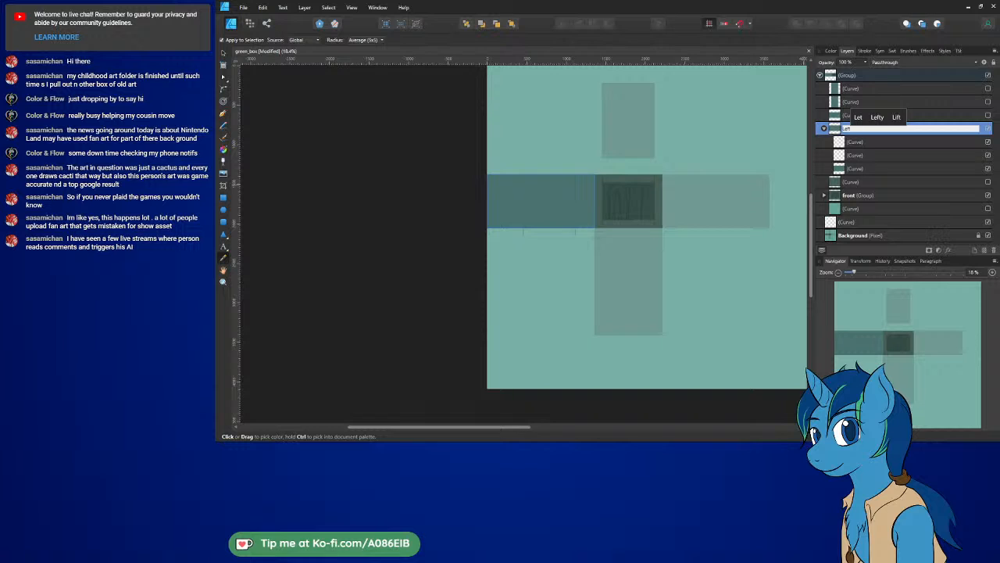
type(" side")
key("Return")
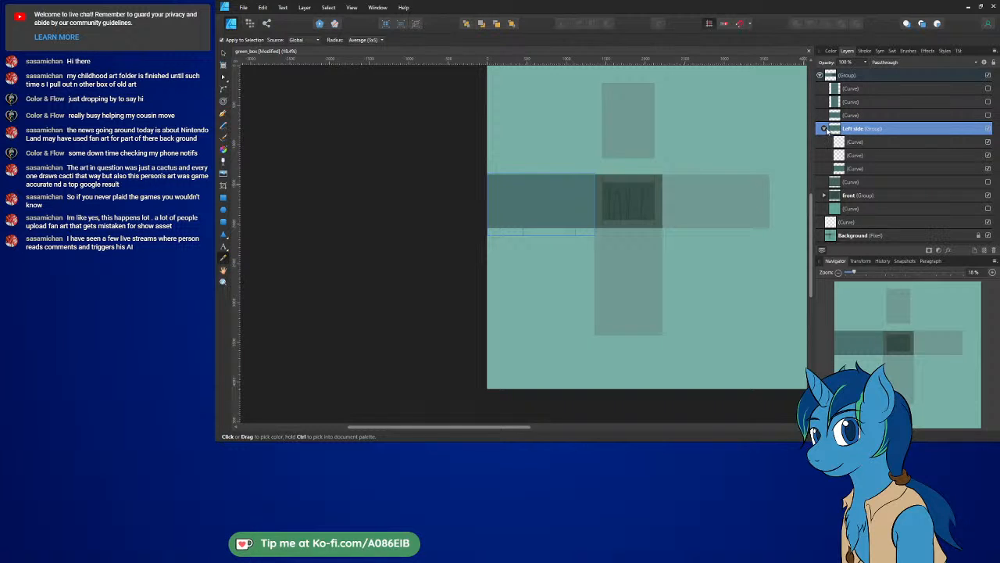
left_click(825, 129)
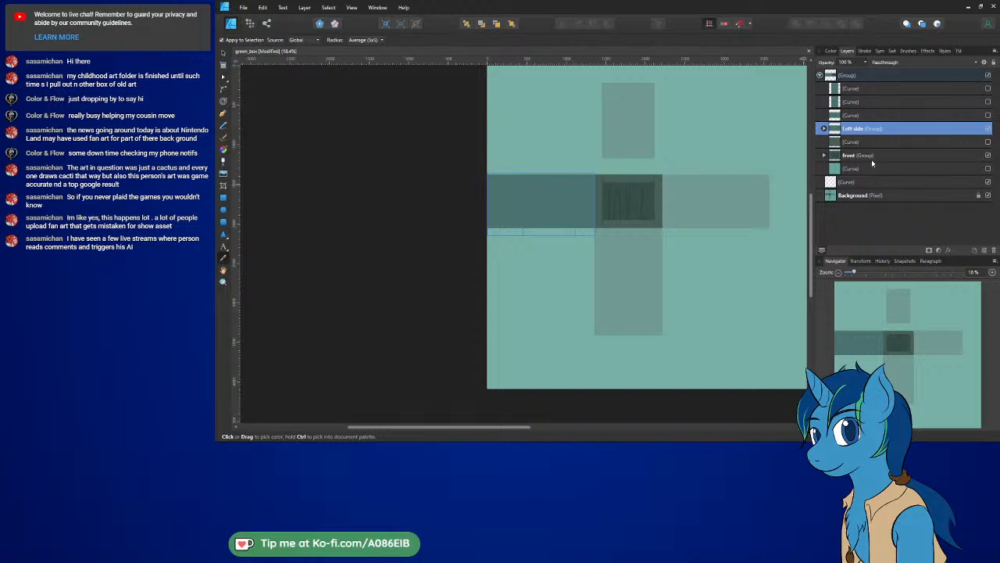
Step: Put the hidden curve between "Left side" and "front" in its own group named "Back"
left_click(857, 142)
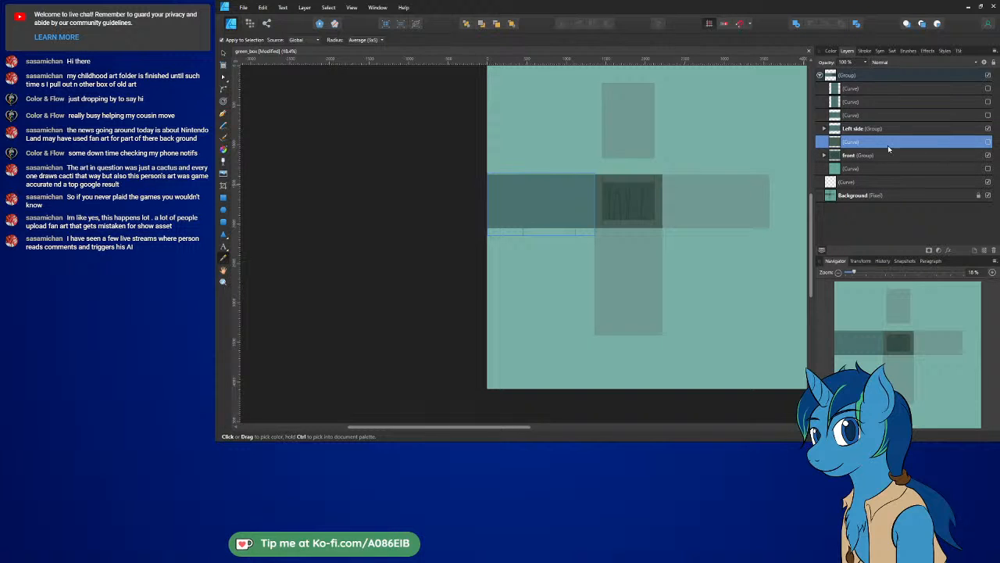
double_click(858, 143)
key("ctrl+g")
double_click(856, 142)
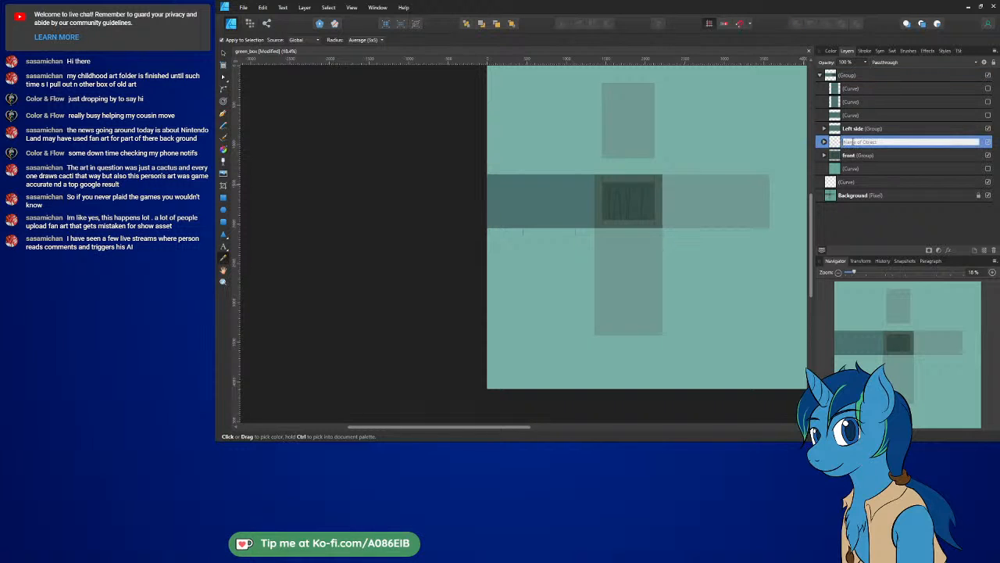
type("Back")
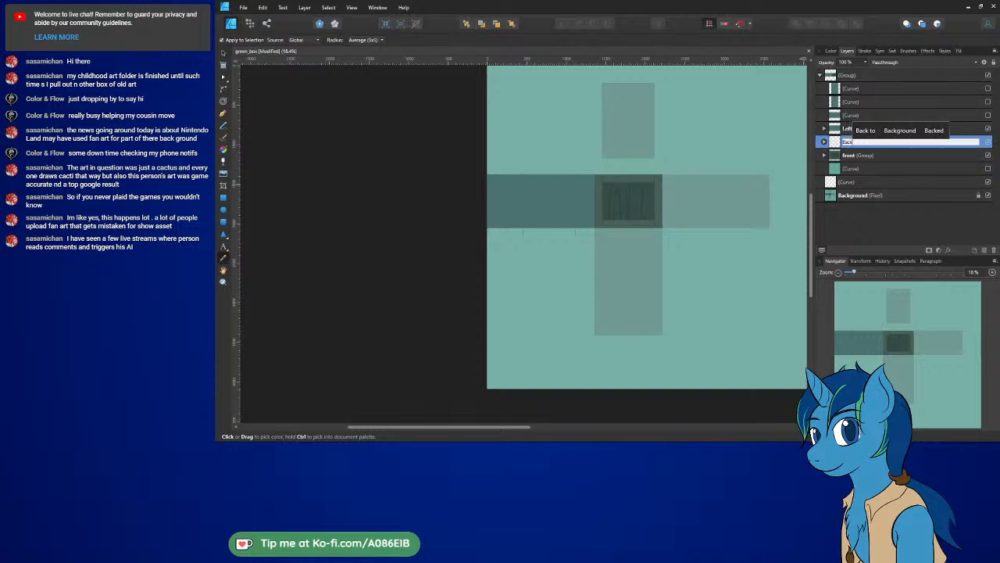
key("Return")
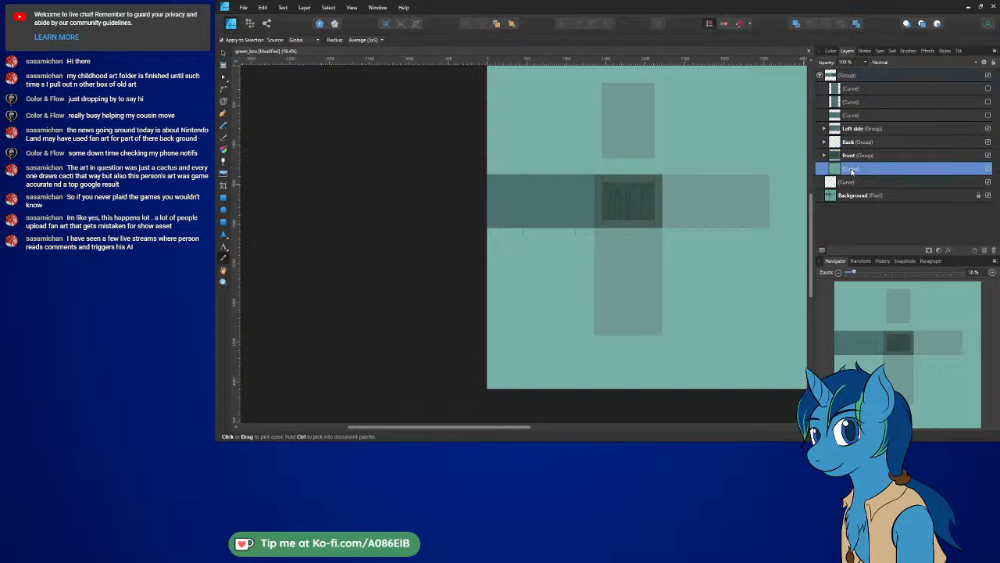
Step: Toggle the curve below "front" to identify it, leave it hidden and rename it as "backdrop"
left_click(852, 168)
left_click(988, 168)
left_click(988, 170)
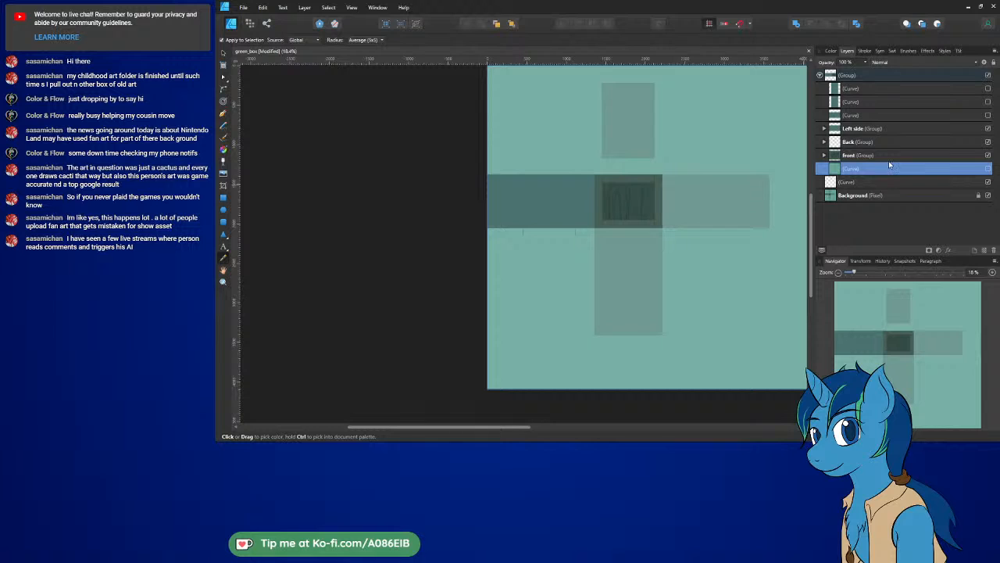
double_click(852, 169)
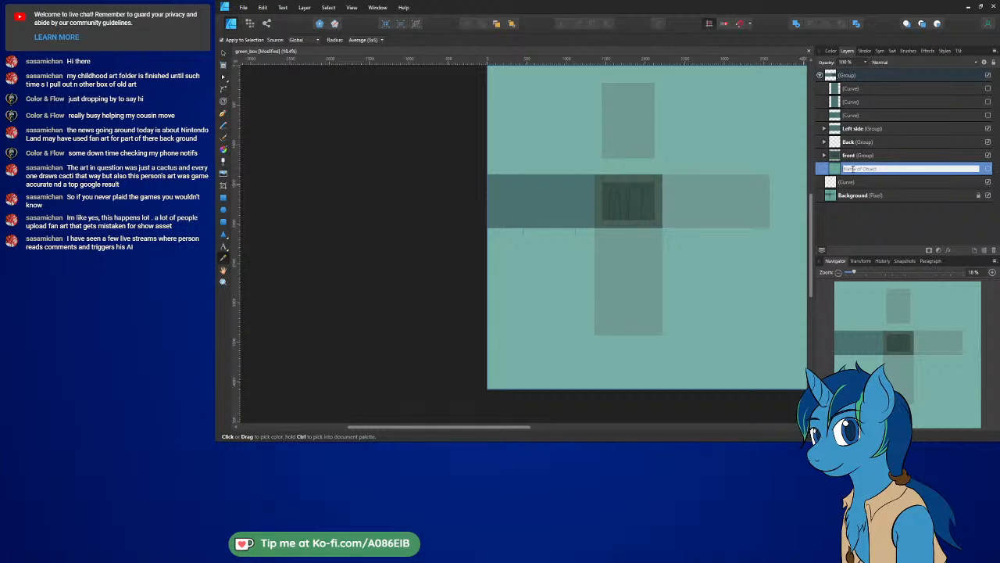
type("back")
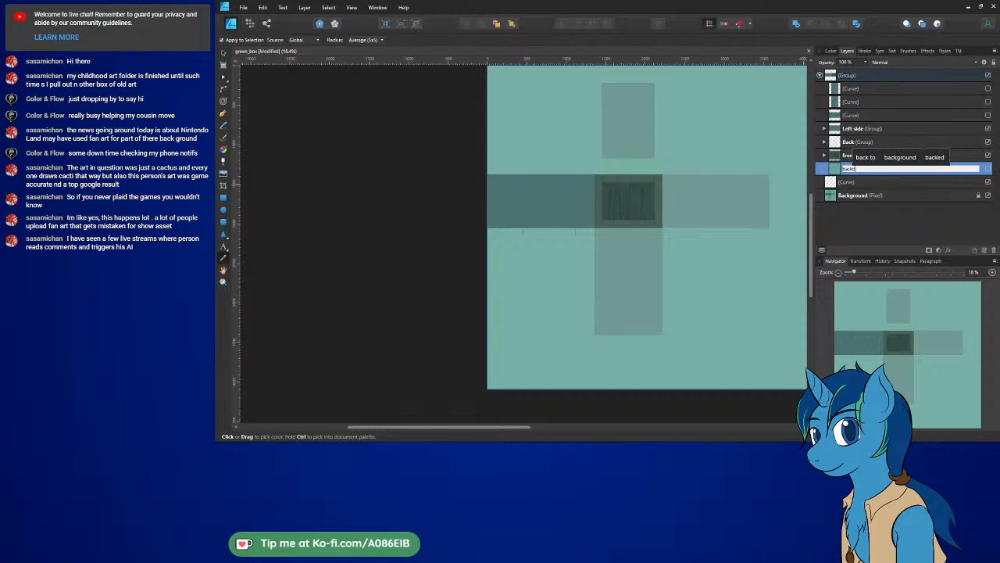
type("drop")
key("Return")
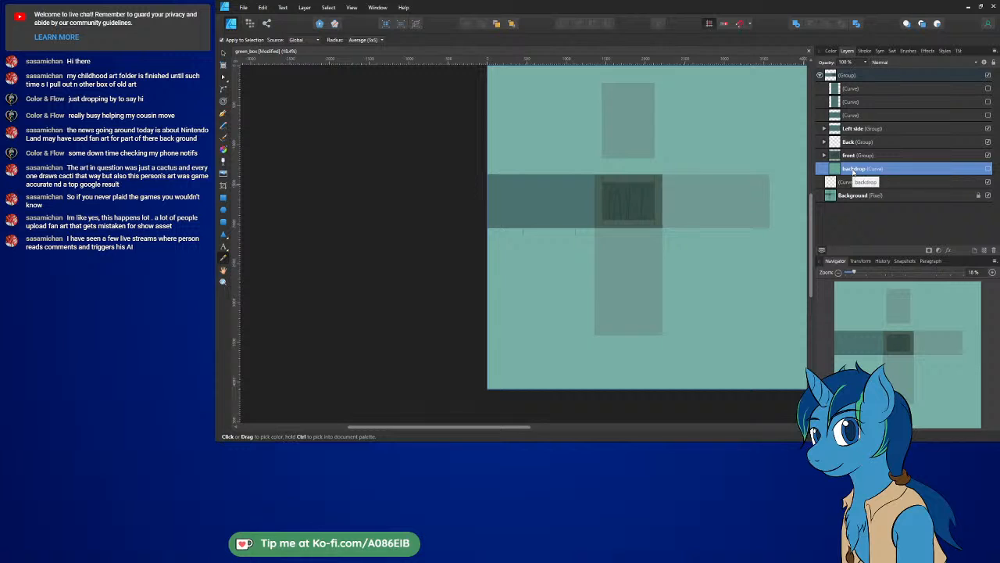
Step: Group the hidden curve directly above "Left side", make that curve visible and name the group "Right Side"
left_click(851, 116)
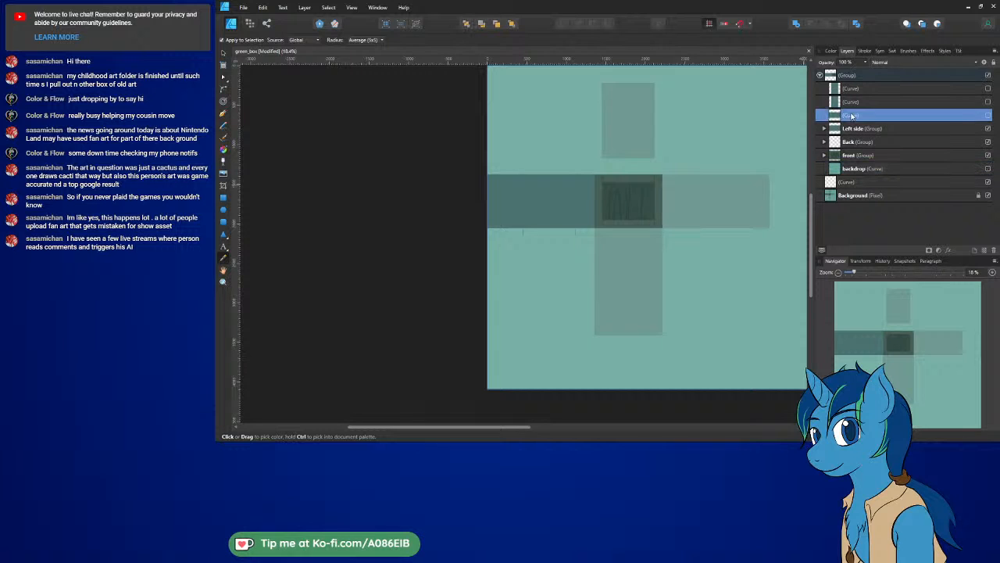
key("ctrl+g")
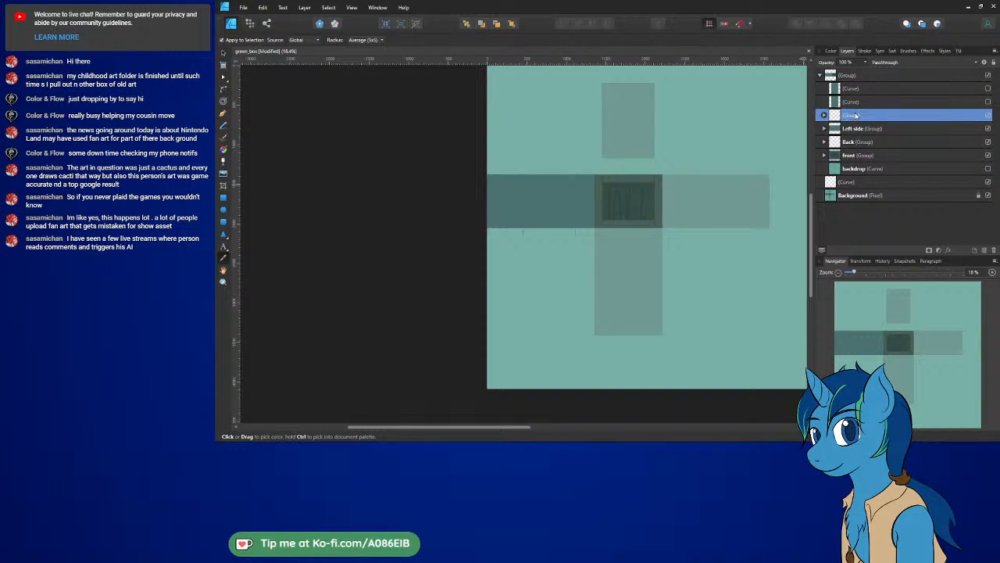
left_click(824, 115)
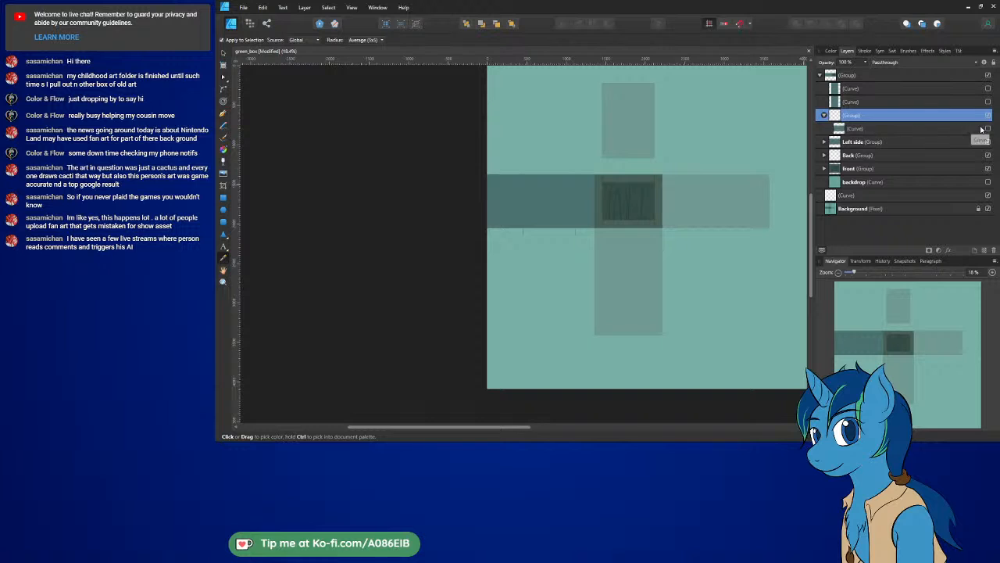
double_click(858, 115)
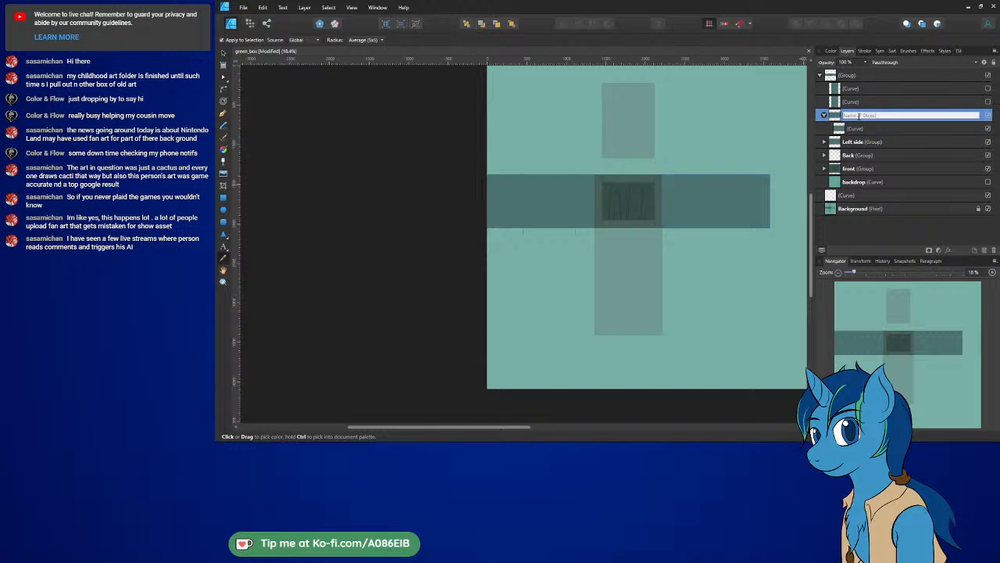
type("Right")
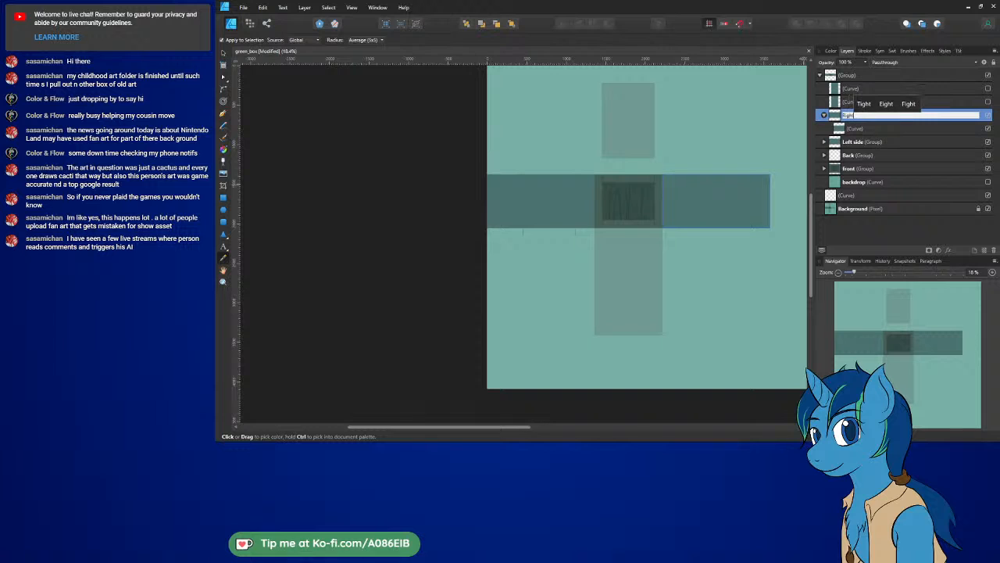
type(" Side")
key("Return")
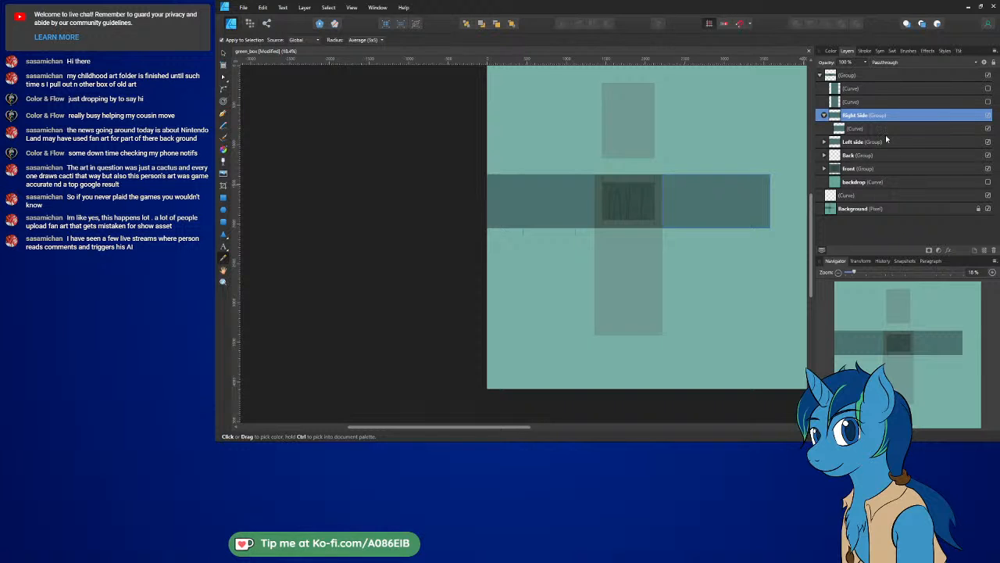
left_click(823, 115)
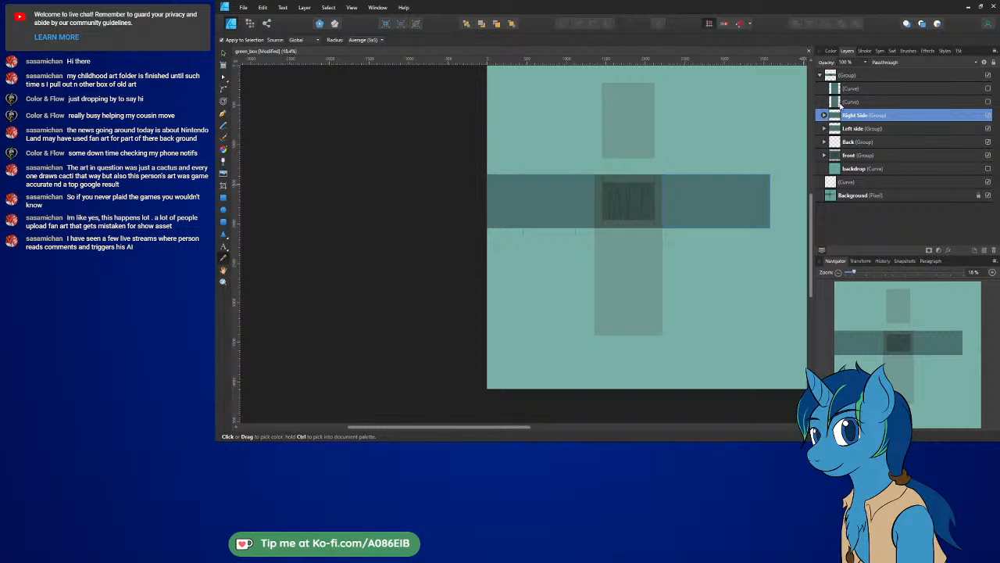
Step: Make the hidden curve directly above "Right Side" visible, put it in its own group and name the group "Bottom"
left_click(849, 103)
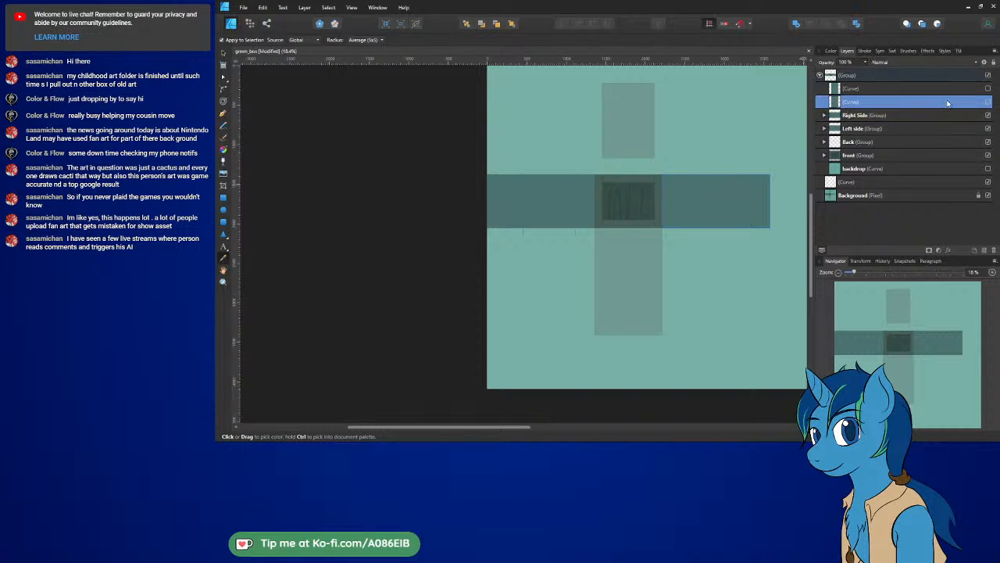
double_click(850, 103)
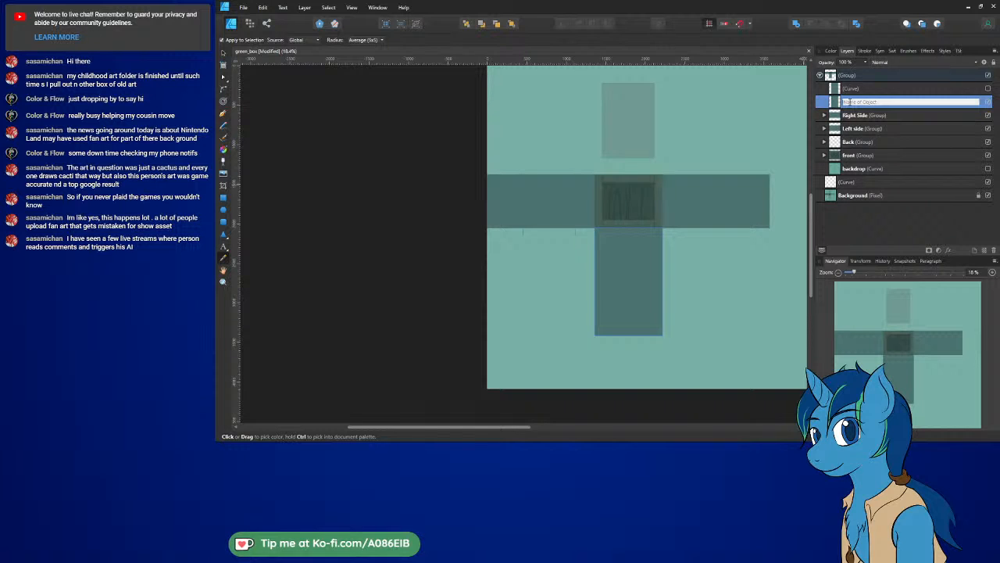
key("Escape")
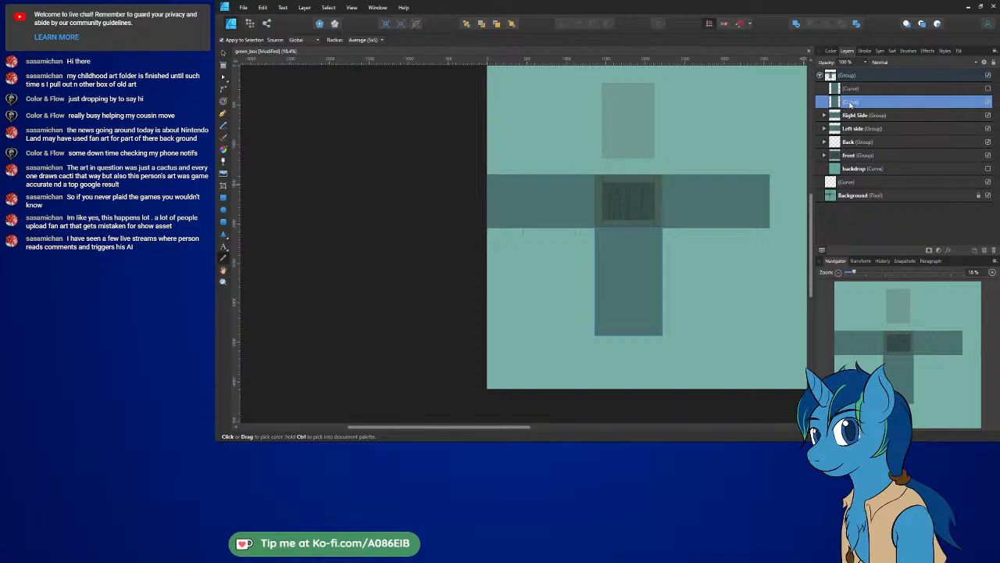
double_click(848, 102)
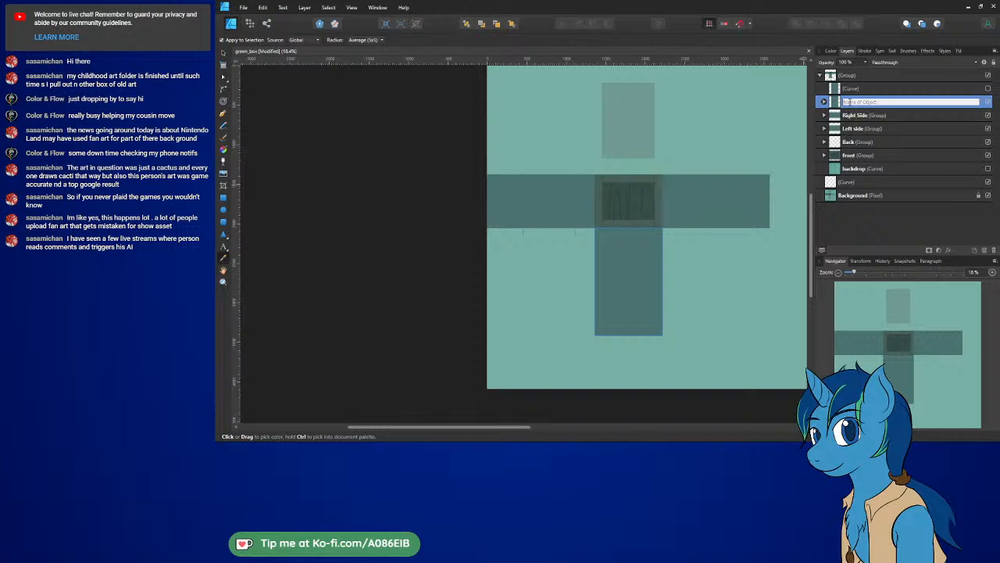
type("Bo")
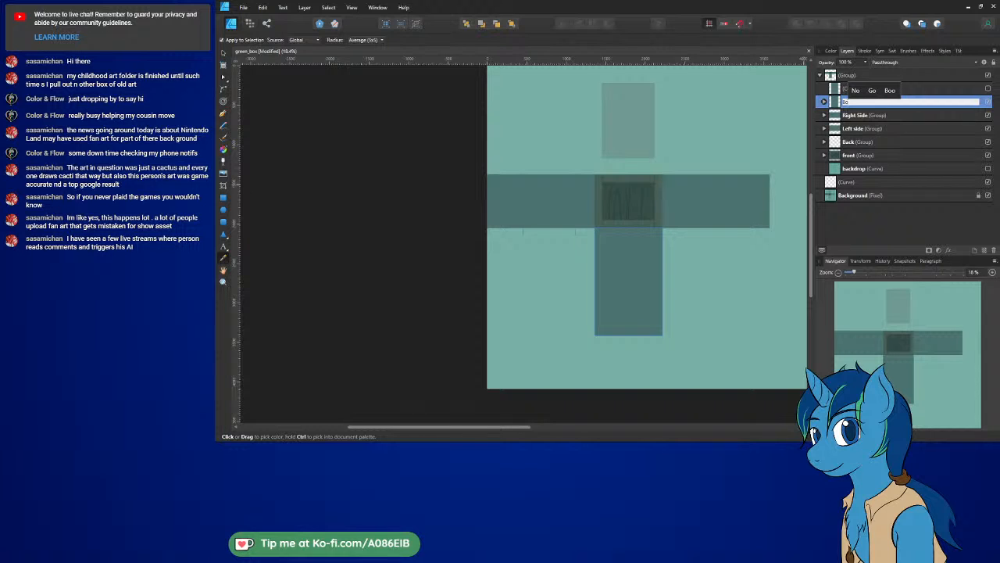
type("tum")
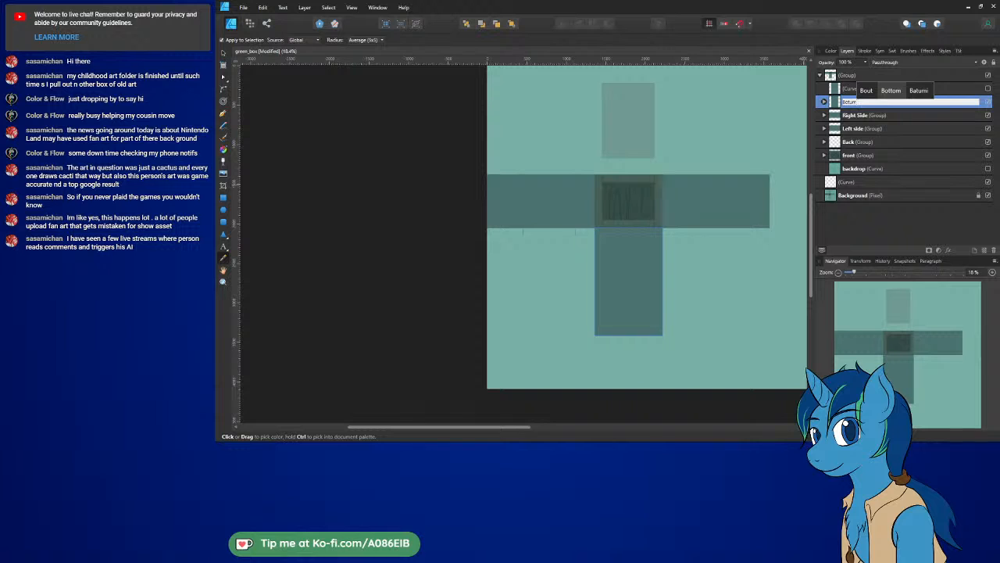
key("Return")
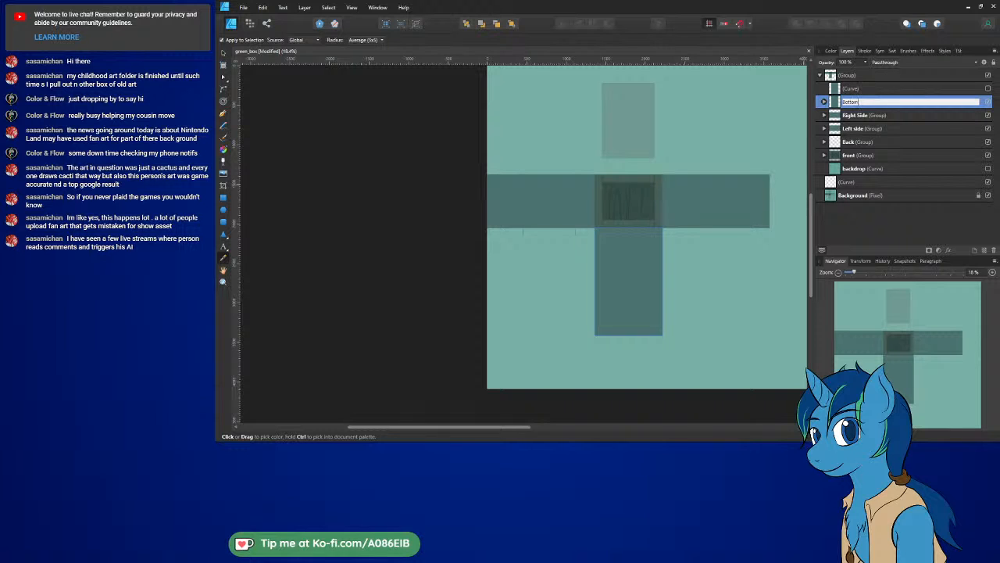
key("Return")
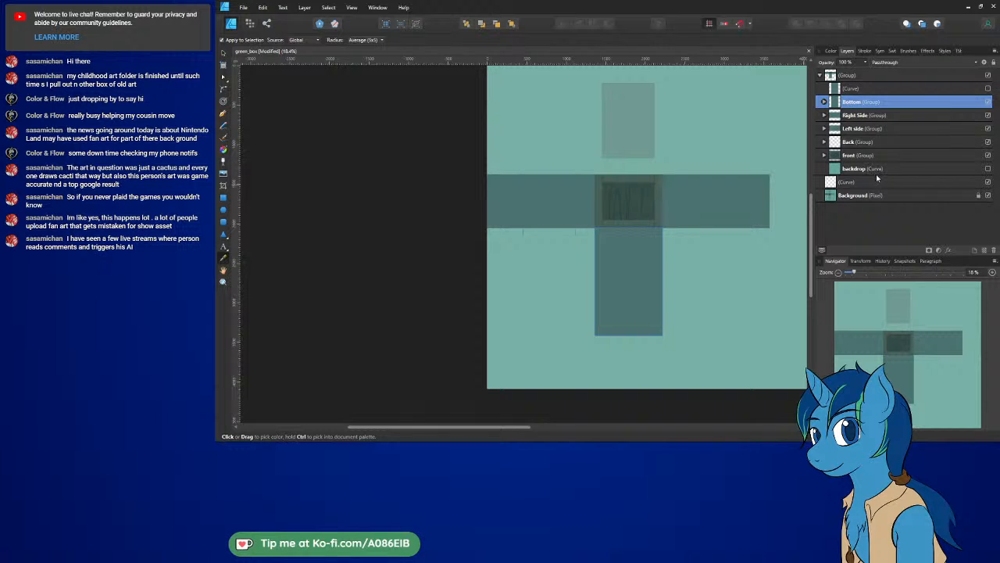
Step: Put the remaining hidden curve above "Bottom" in its own group named "Top"
left_click(841, 91)
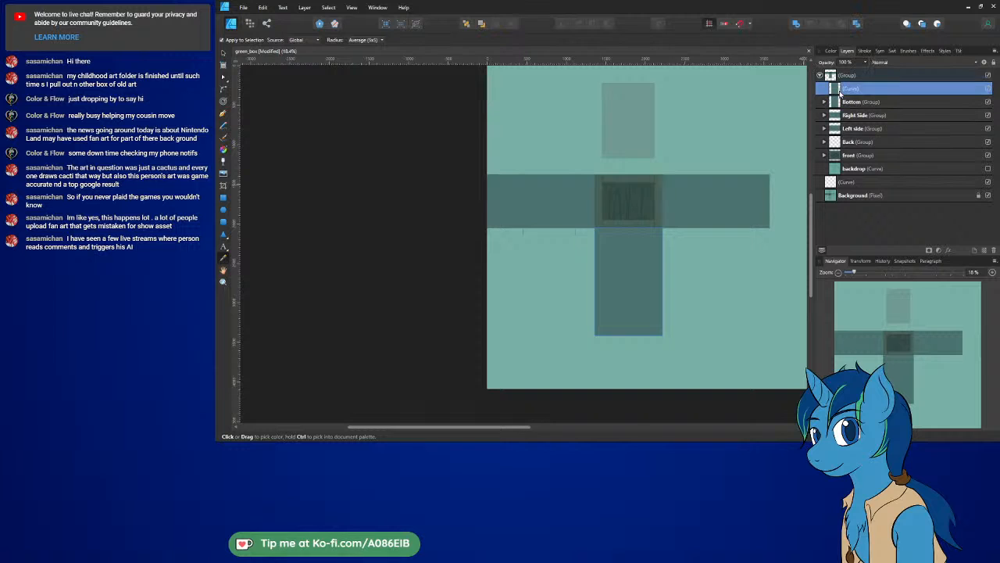
key("ctrl+g")
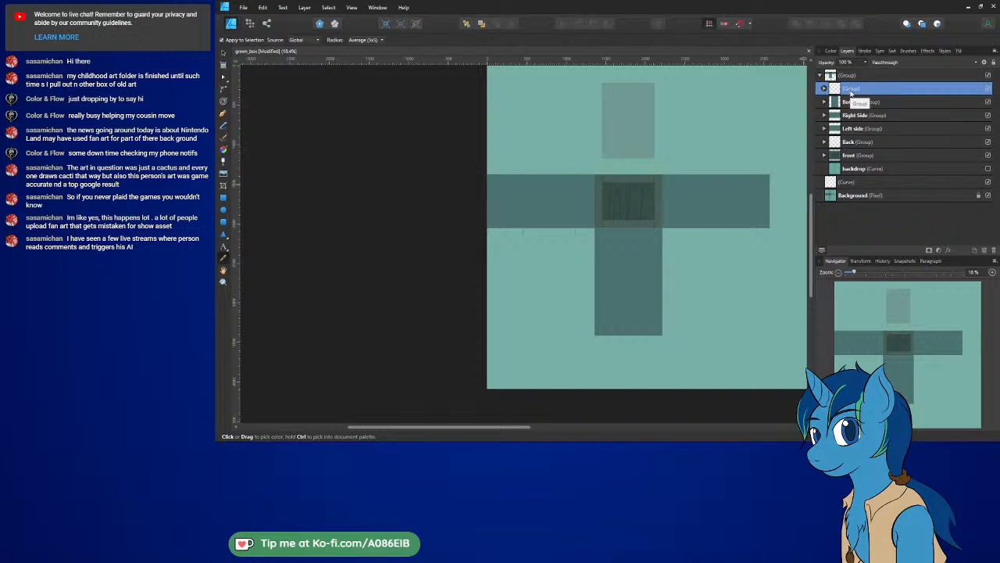
double_click(851, 90)
type("Top")
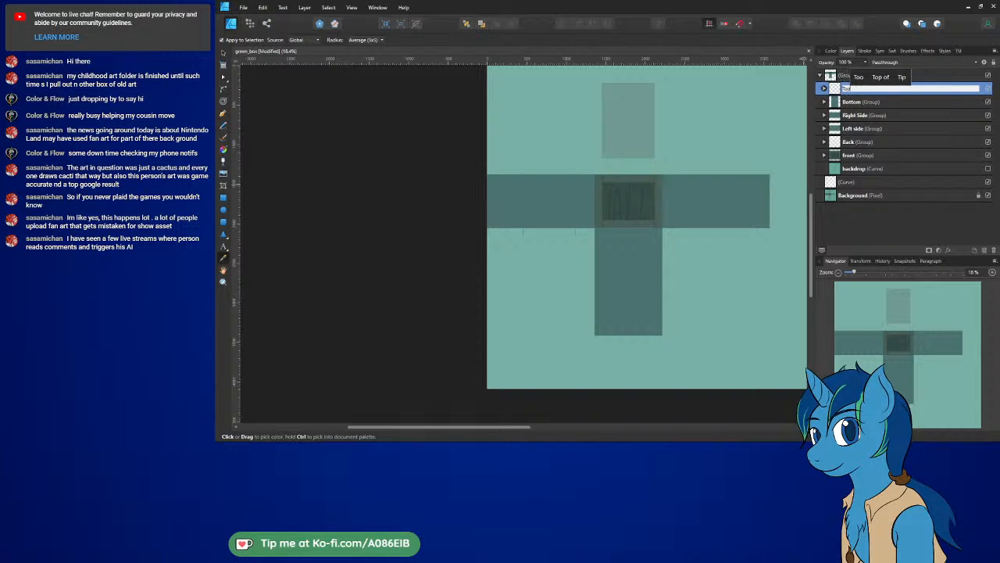
key("Return")
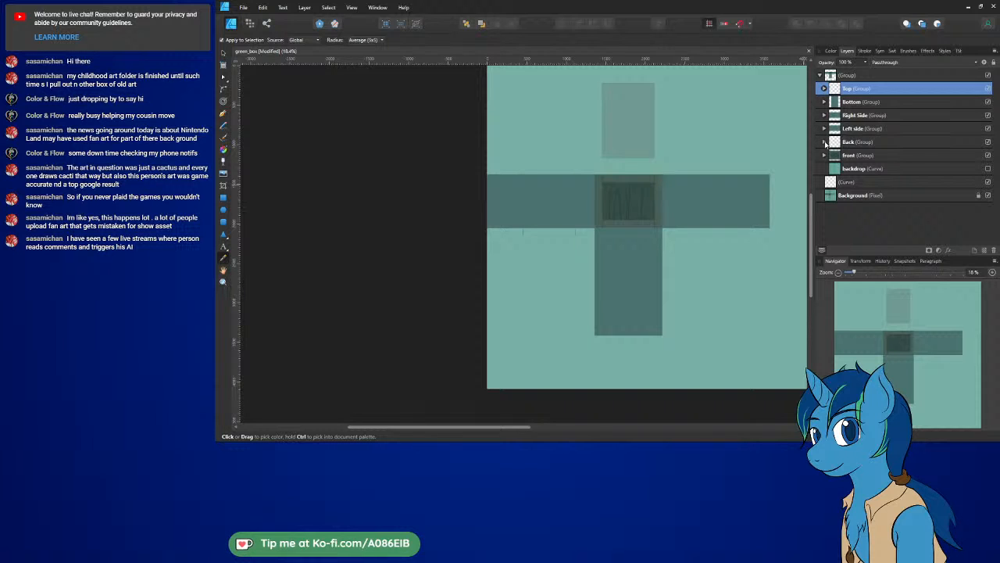
Step: Expand the "Left side" group, check the contents of "Right Side" and "Bottom", and hide both of those groups
left_click(824, 129)
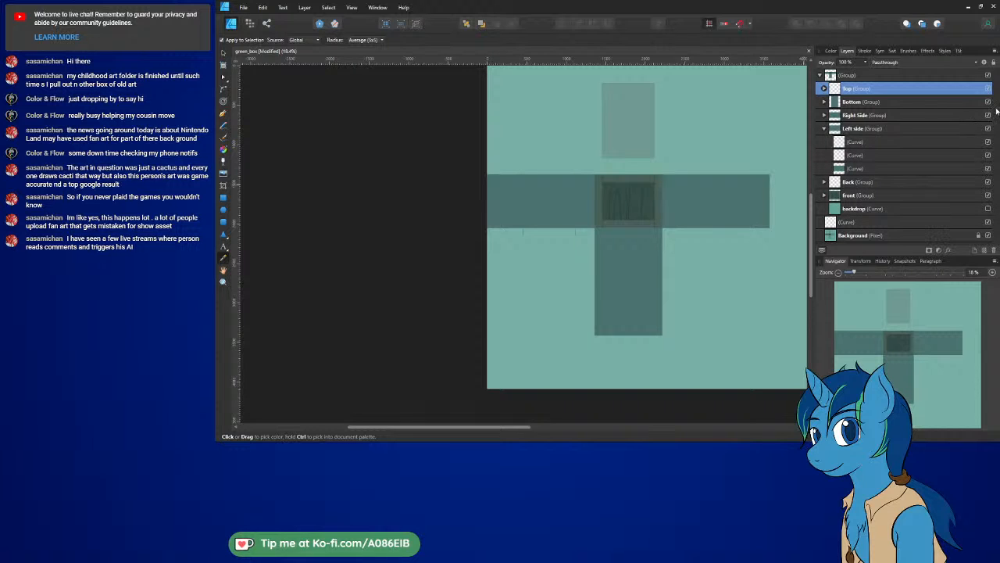
left_click(825, 115)
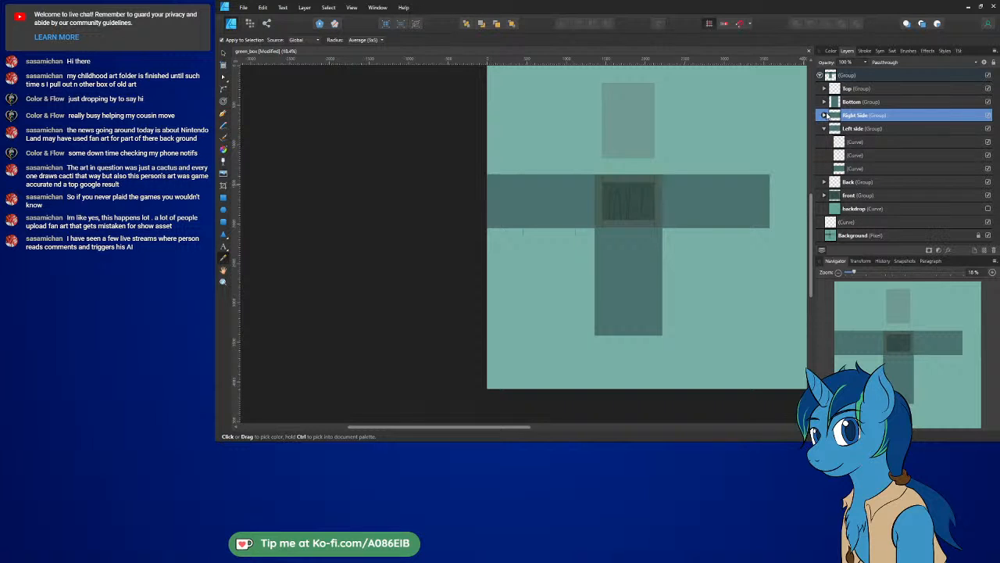
left_click(824, 115)
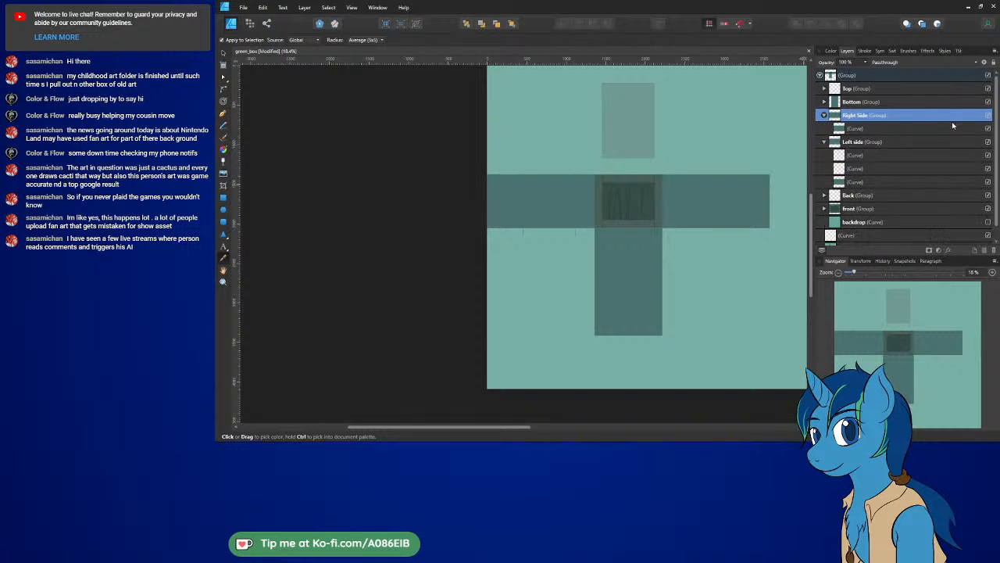
left_click(823, 115)
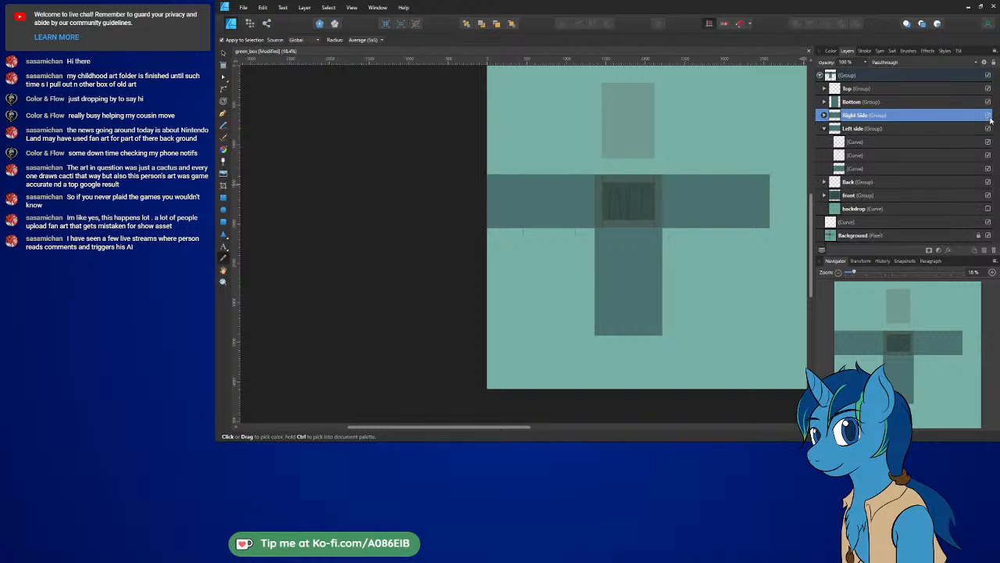
left_click(824, 101)
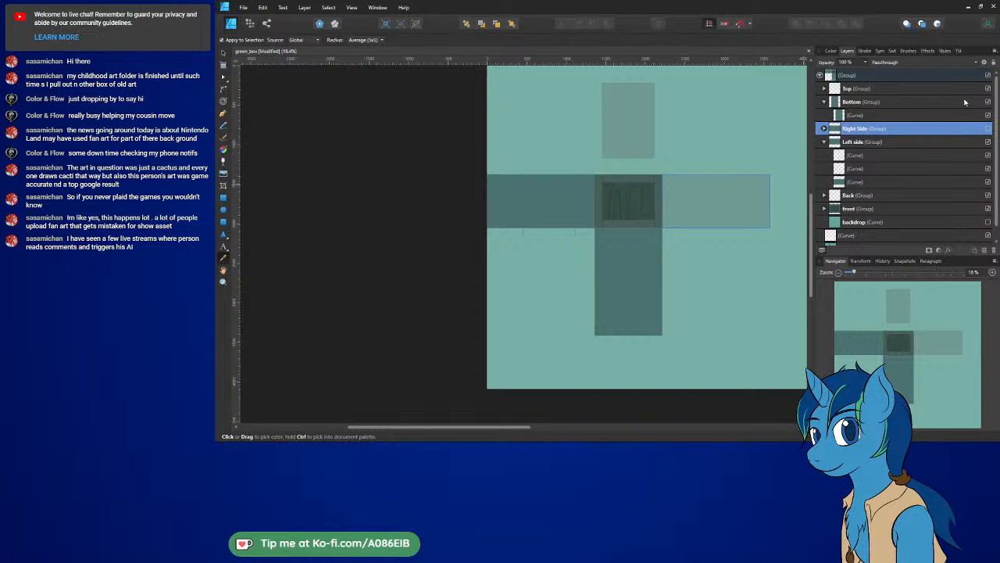
left_click(988, 102)
left_click(823, 101)
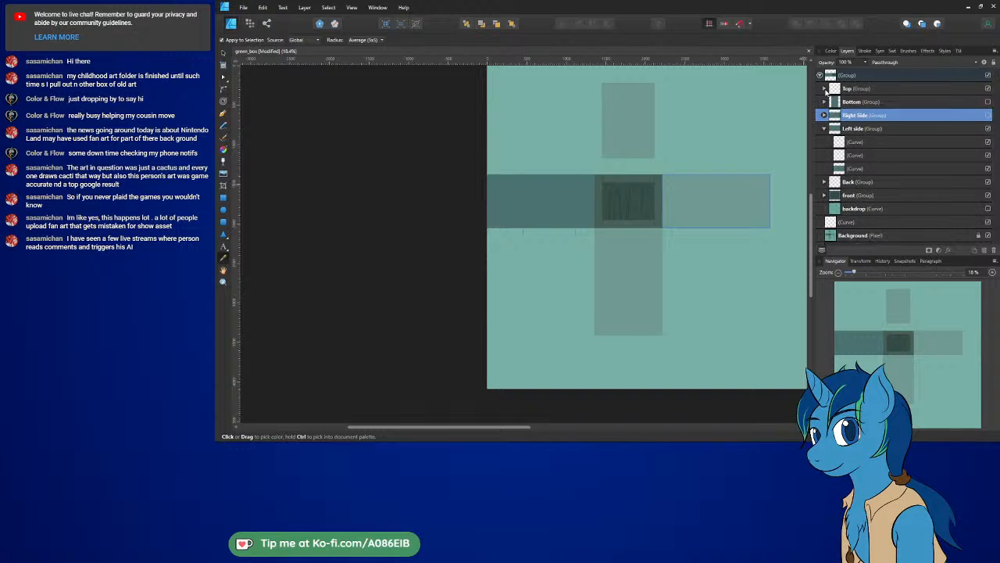
Step: Turn on the curve inside the "Top" group, then hide and collapse the group itself
left_click(823, 89)
left_click(988, 88)
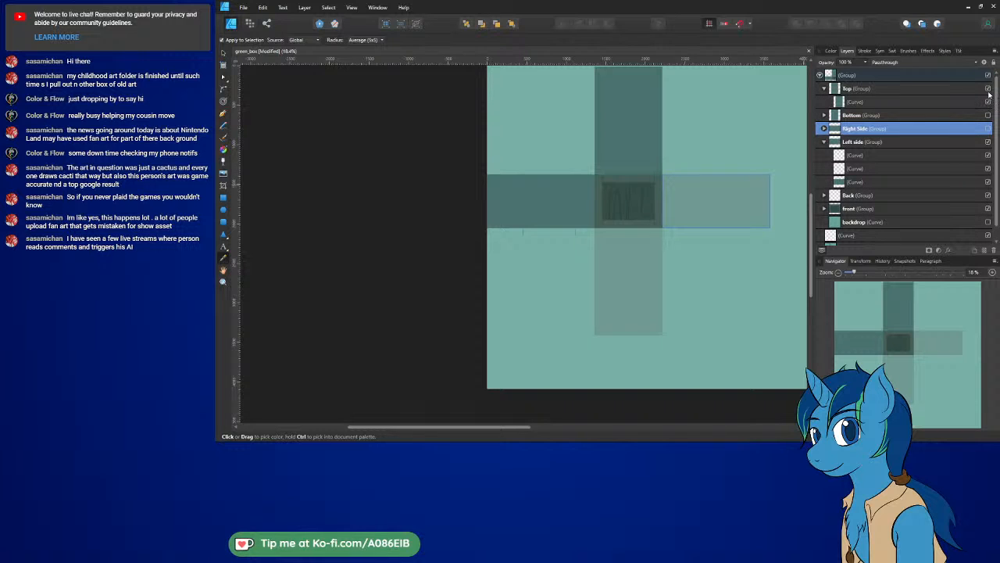
left_click(988, 90)
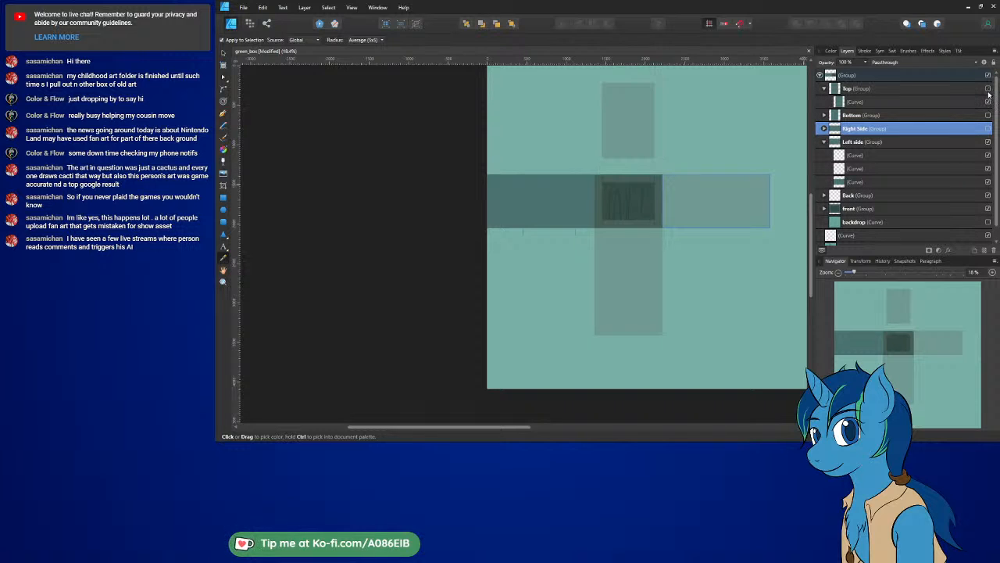
left_click(824, 88)
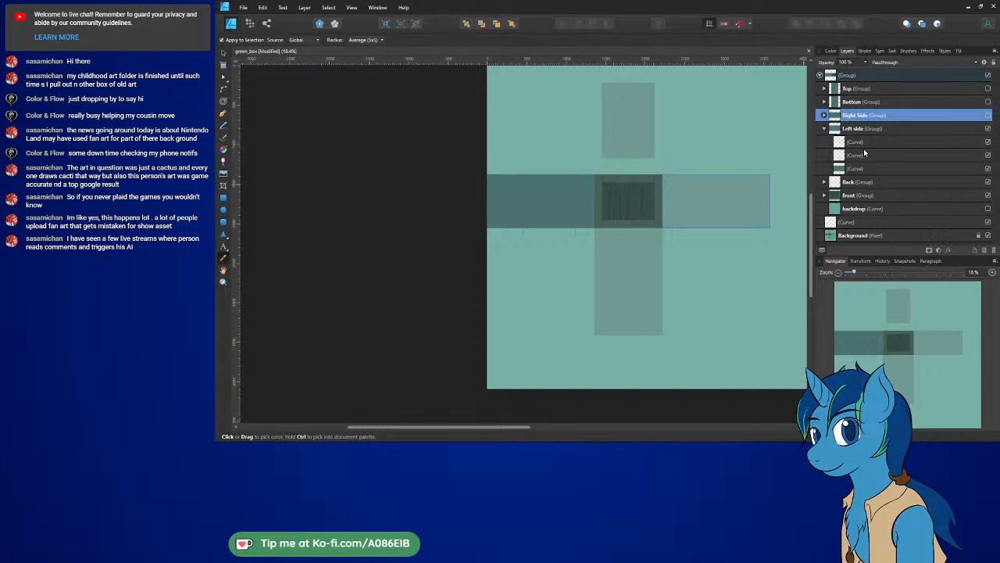
Step: Turn on the curve inside the "Back" group, then hide and collapse the group itself
left_click(824, 182)
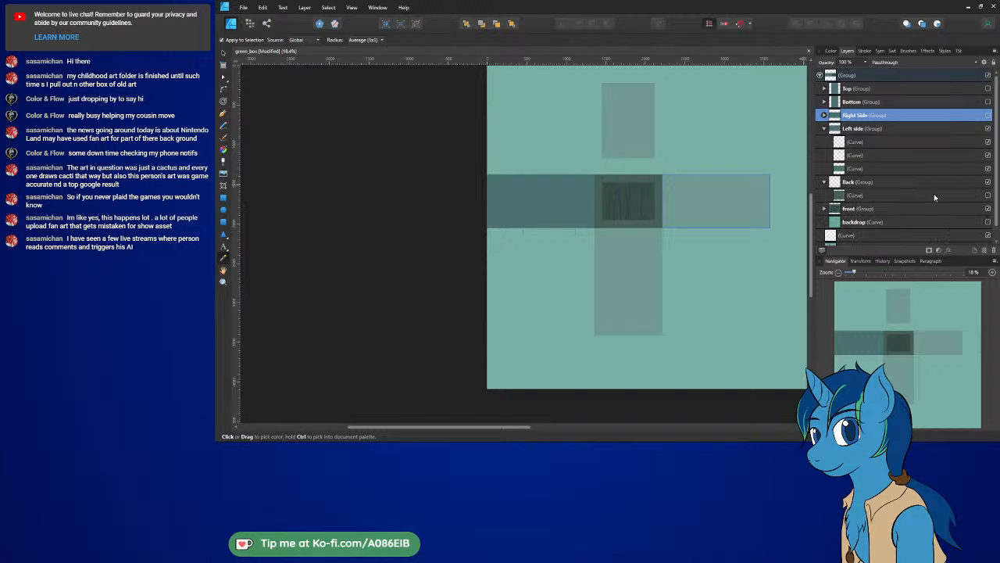
left_click(987, 195)
left_click(986, 185)
left_click(825, 183)
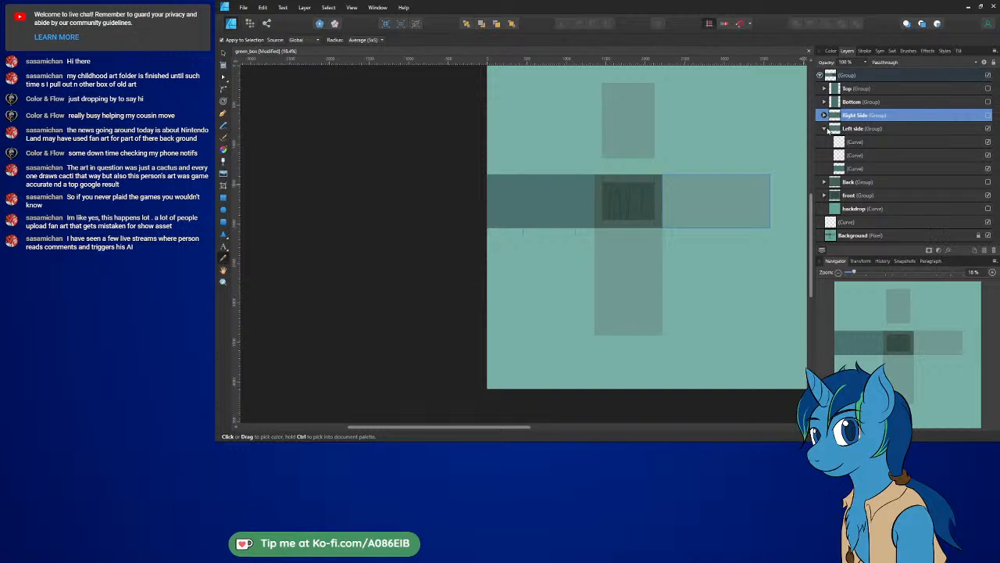
Step: Hide the solid panel curve at the base of the "Left side" group and duplicate it
left_click(843, 170)
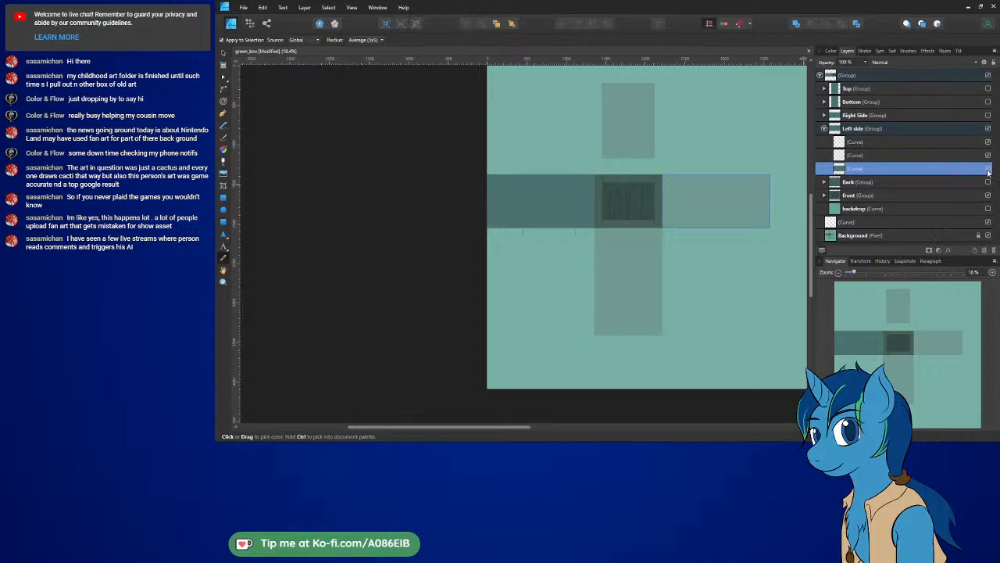
left_click(987, 169)
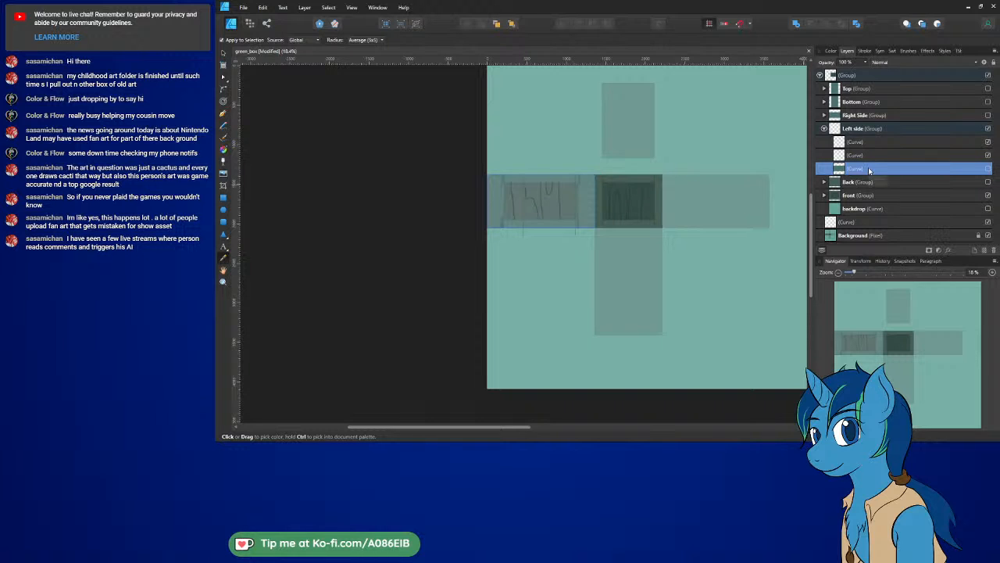
key("ctrl+j")
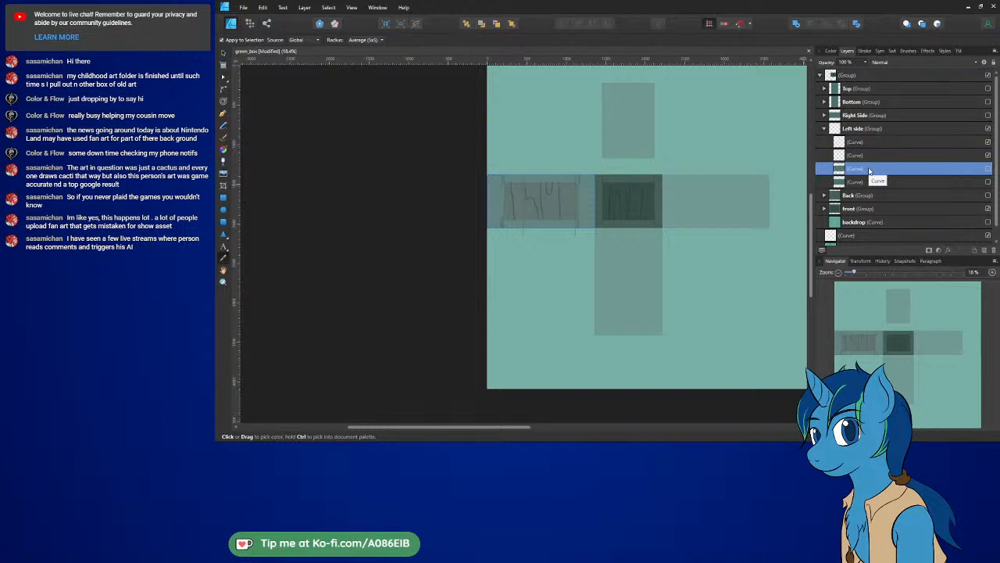
Step: Hide the loose curve below "backdrop" and the two line curves in "Left side", keeping the duplicated panel ready for node editing
scroll(547, 195, "up", 5, "ctrl")
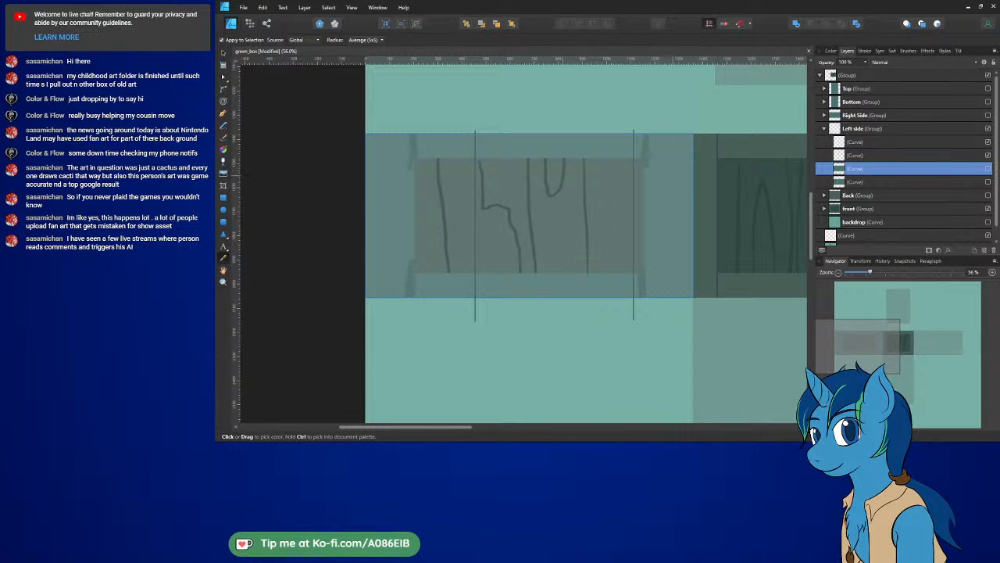
left_click(225, 79)
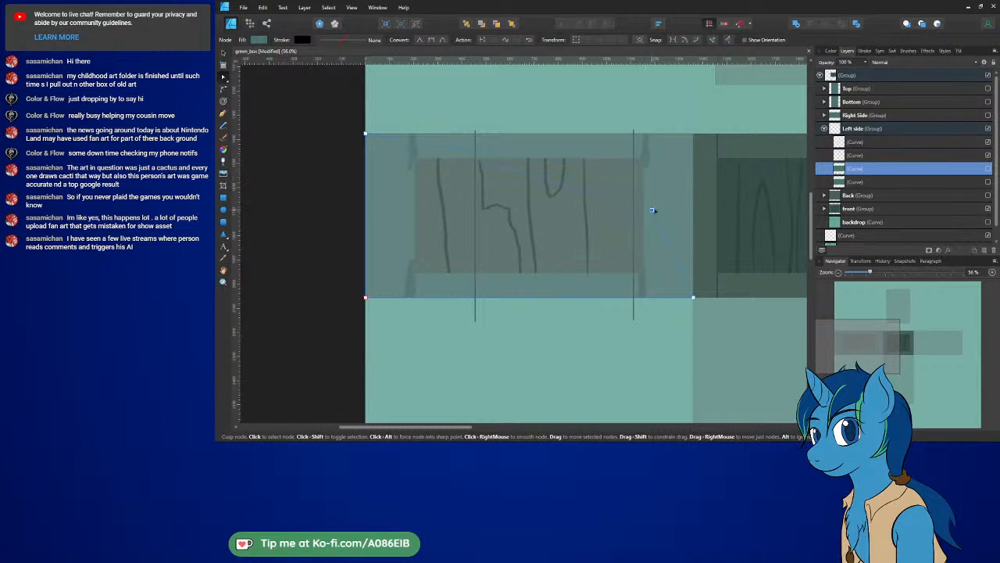
left_click_drag(711, 178, 736, 125)
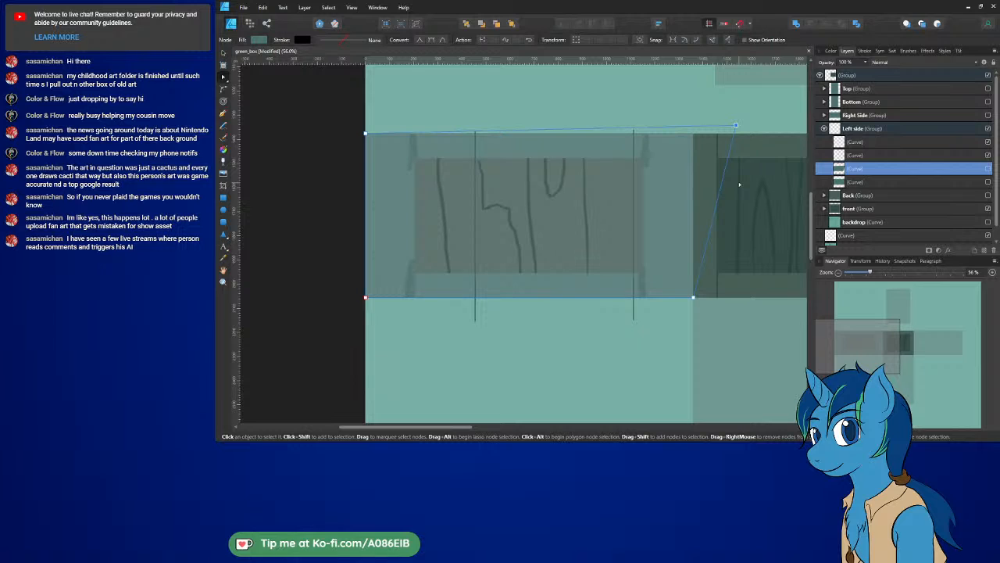
key("ctrl+z")
left_click(987, 235)
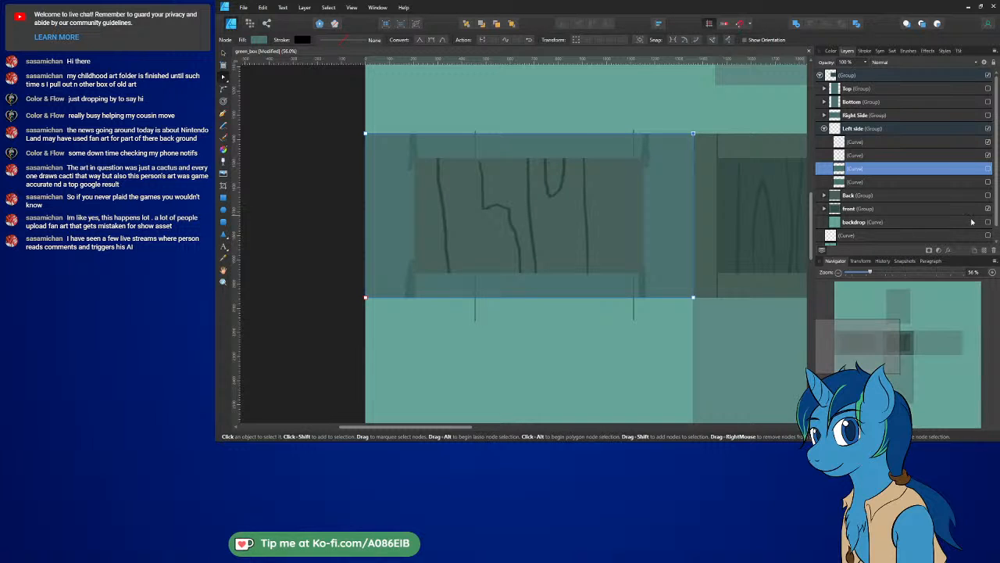
left_click(989, 155)
left_click(988, 142)
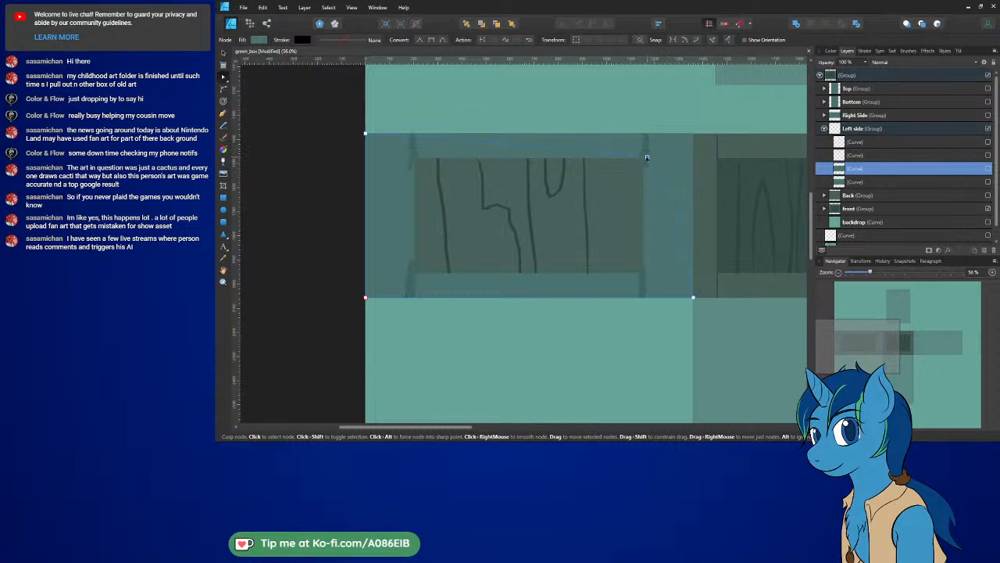
Step: Move the duplicated panel curve's upper-right node exactly onto the upper-right corner of the inner wood panel
scroll(646, 159, "up", 10, "ctrl")
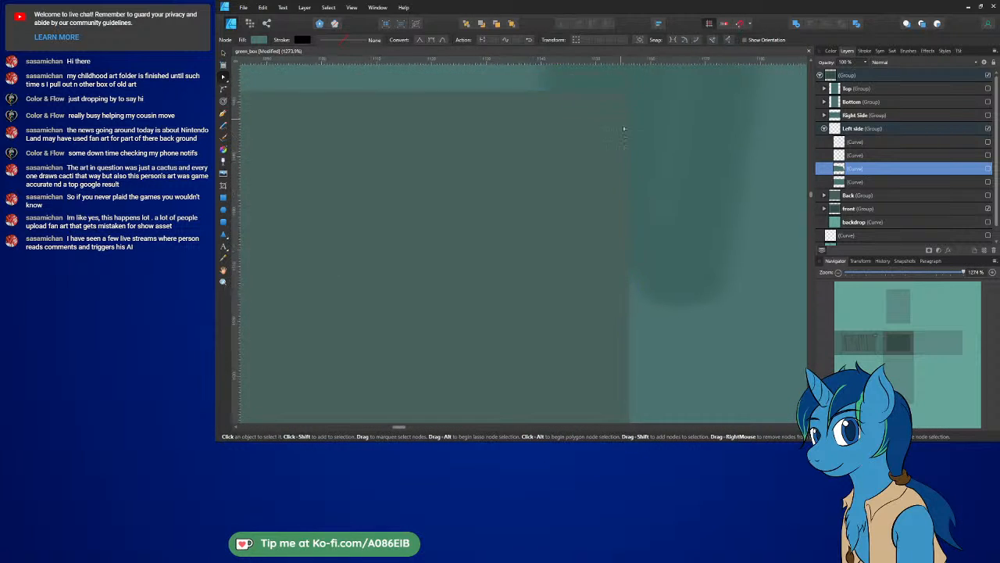
scroll(624, 128, "up", 5, "ctrl")
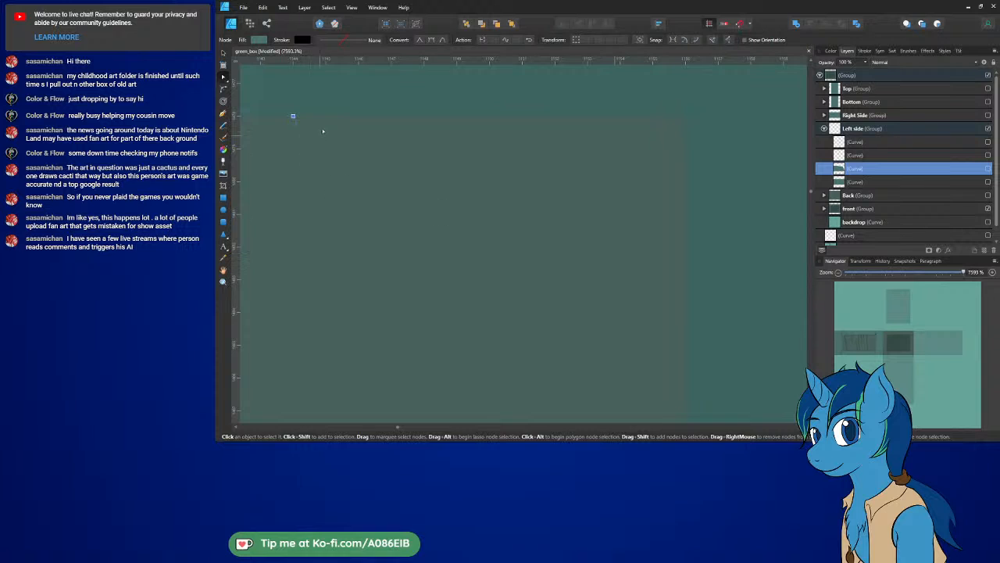
left_click_drag(293, 117, 426, 118)
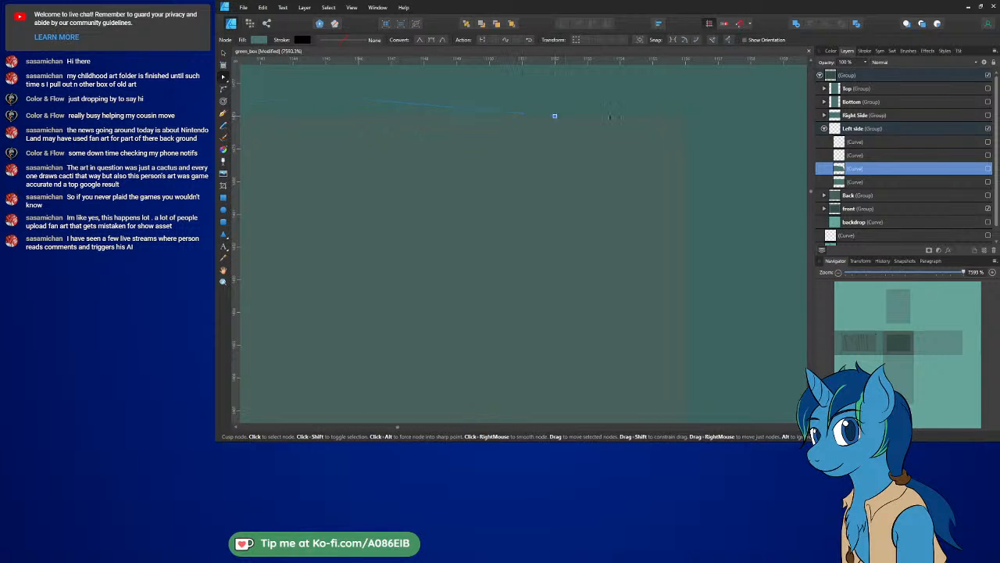
left_click_drag(609, 118, 685, 115)
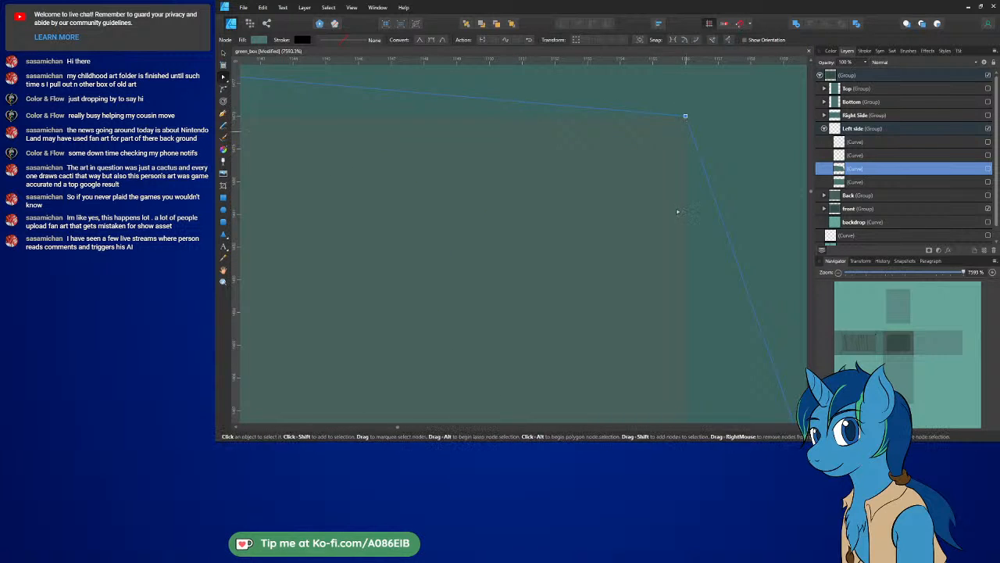
Step: Move the duplicated panel curve's two lower nodes close to the lower corners of the inner wood panel
scroll(677, 211, "down", 10, "ctrl")
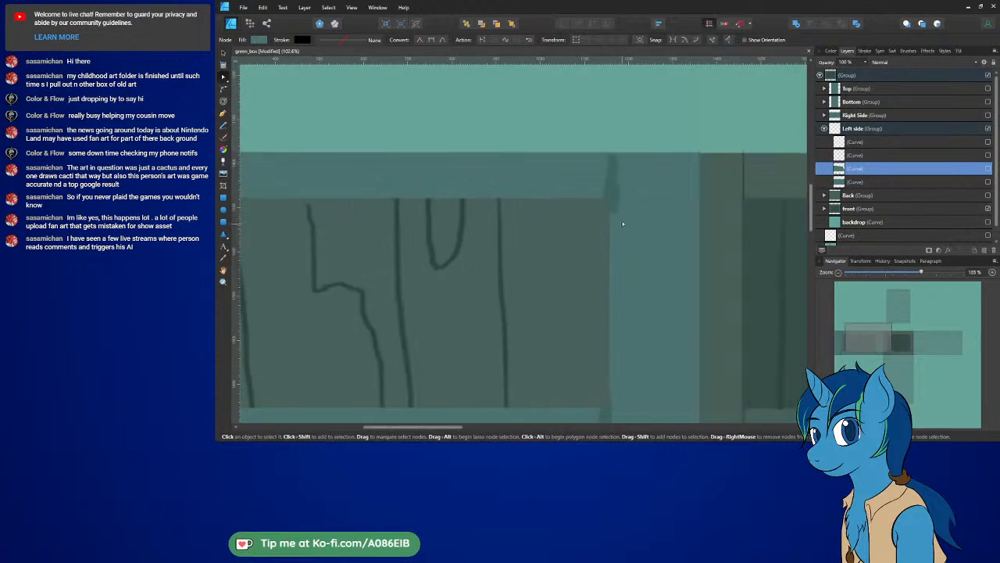
scroll(623, 223, "down", 4, "ctrl")
left_click_drag(647, 297, 616, 281)
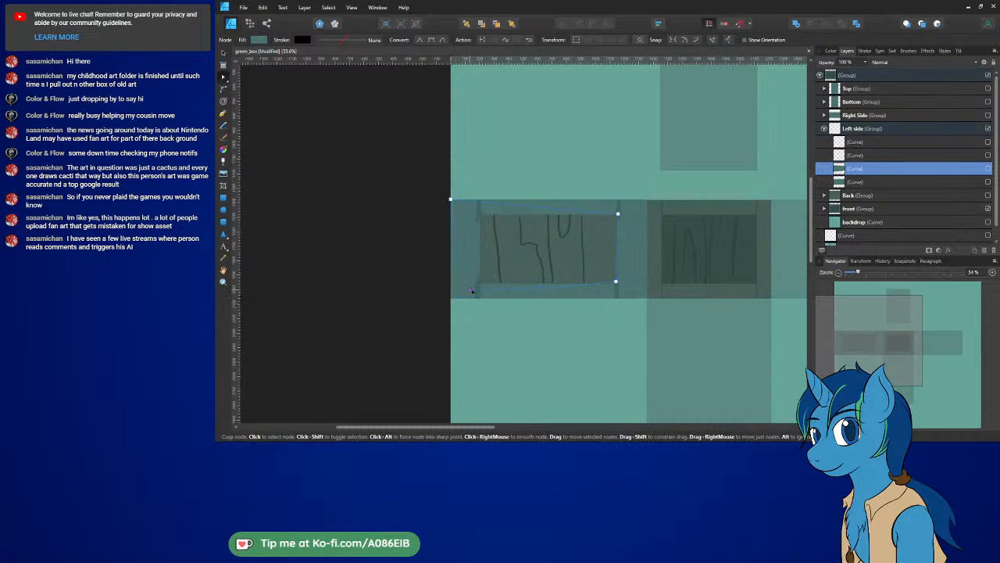
left_click_drag(472, 291, 481, 283)
Step: Move the duplicated panel curve's upper-left node exactly onto the upper-left corner of the inner wood panel
scroll(478, 216, "up", 10, "ctrl")
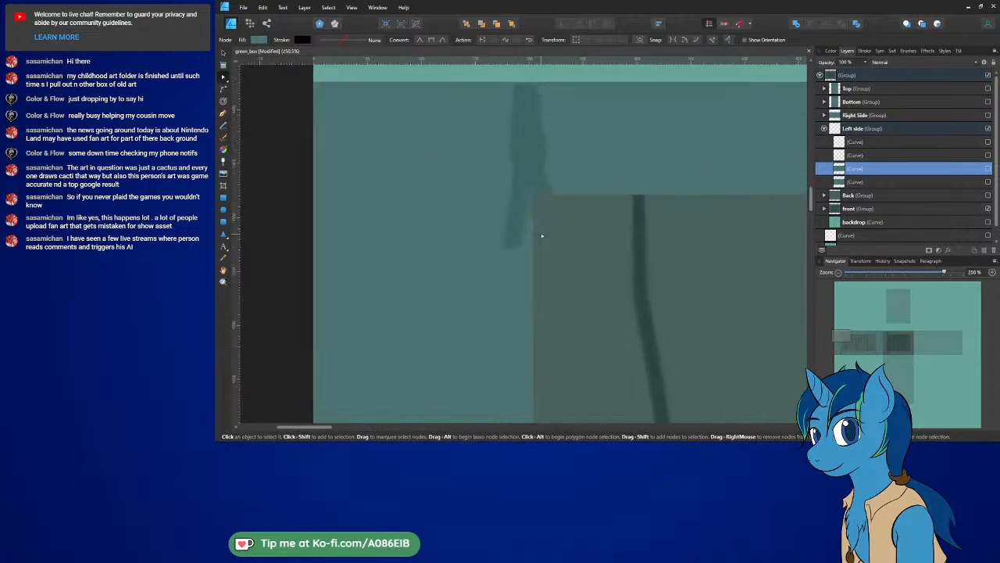
scroll(594, 266, "up", 3, "ctrl")
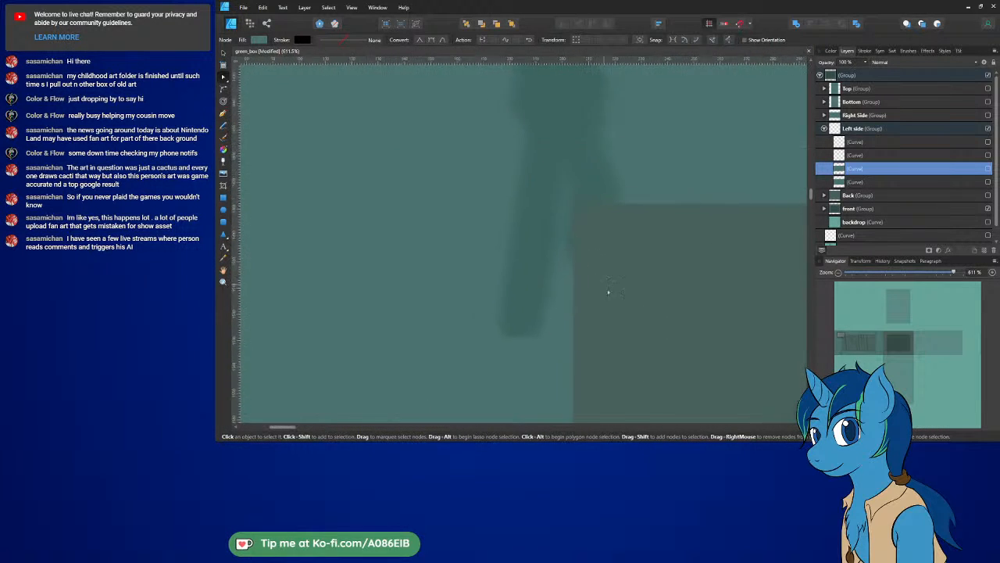
scroll(590, 262, "up", 2, "ctrl")
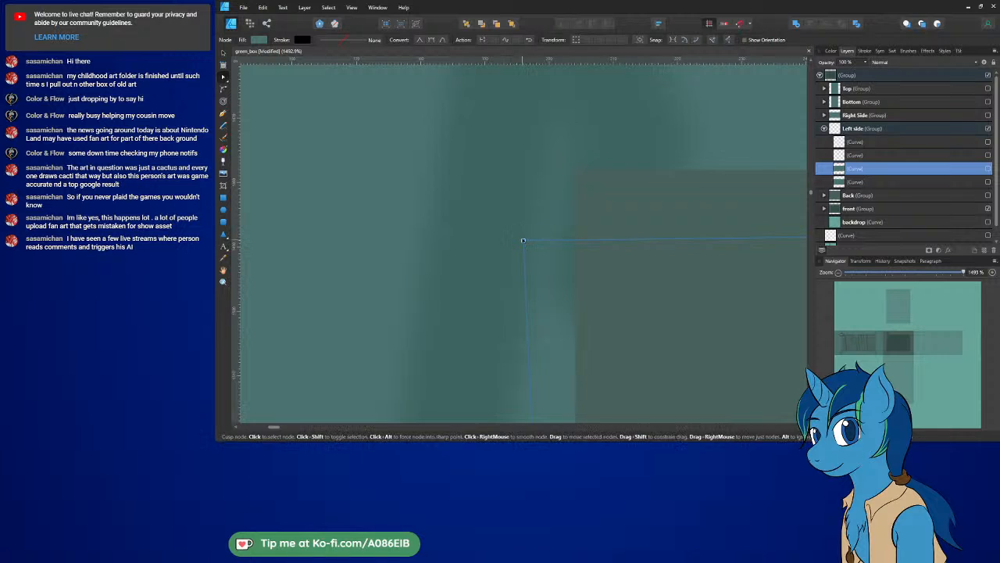
left_click_drag(524, 240, 580, 169)
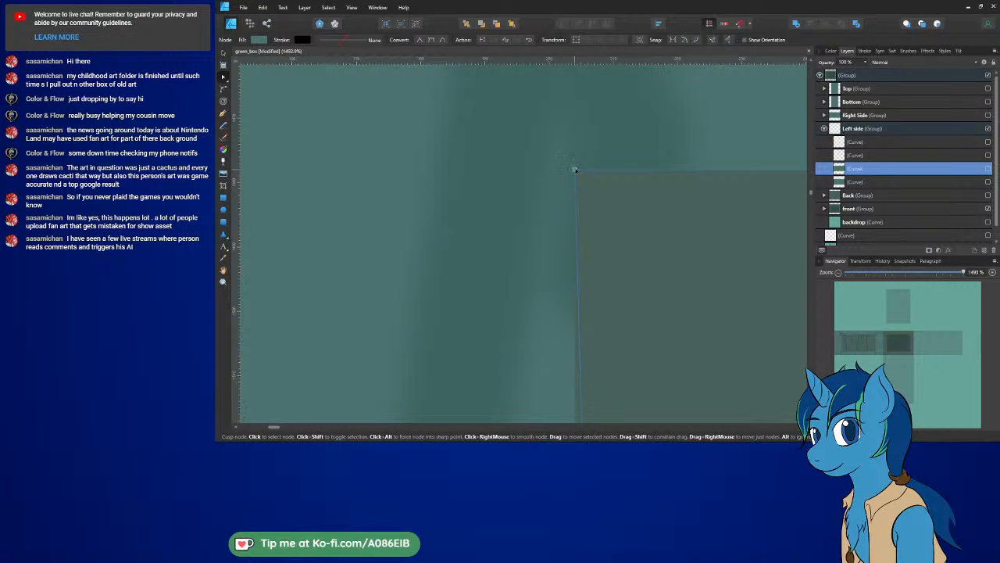
scroll(576, 171, "up", 13, "ctrl")
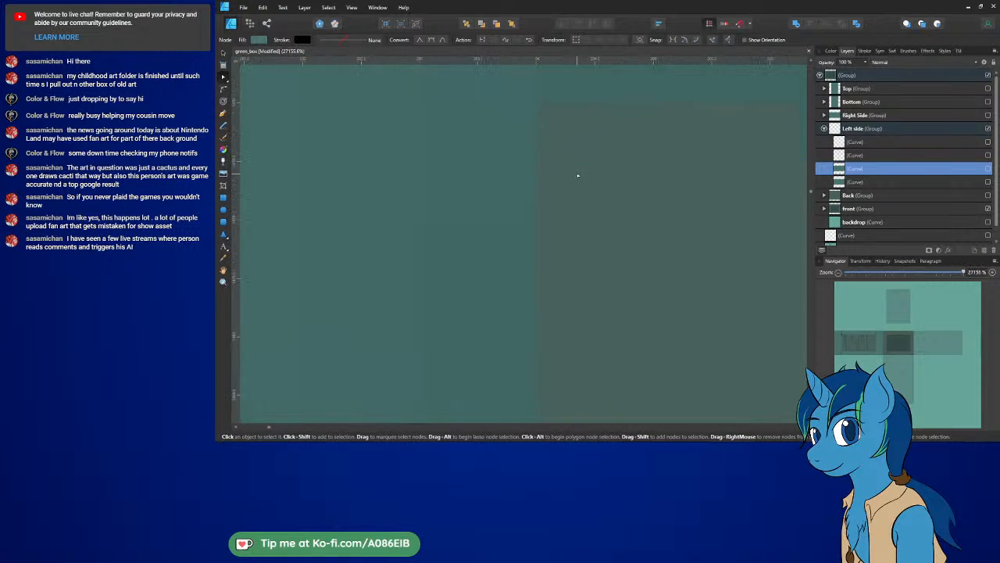
scroll(578, 175, "up", 5, "ctrl")
middle_click_drag(524, 142, 609, 331)
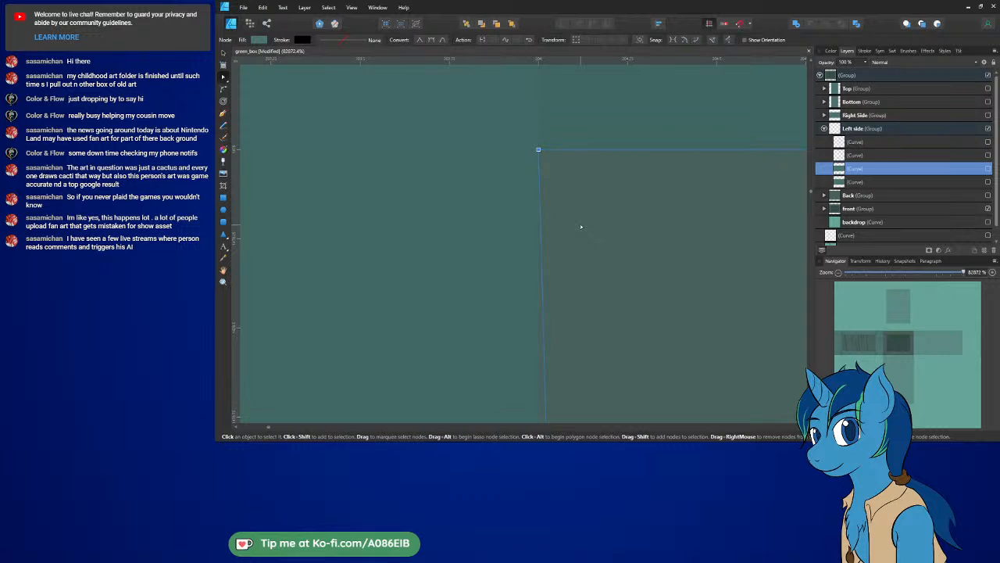
Step: Align the curve's lower-left node exactly with the lower-left corner of the inner wood panel
scroll(580, 225, "down", 10, "ctrl")
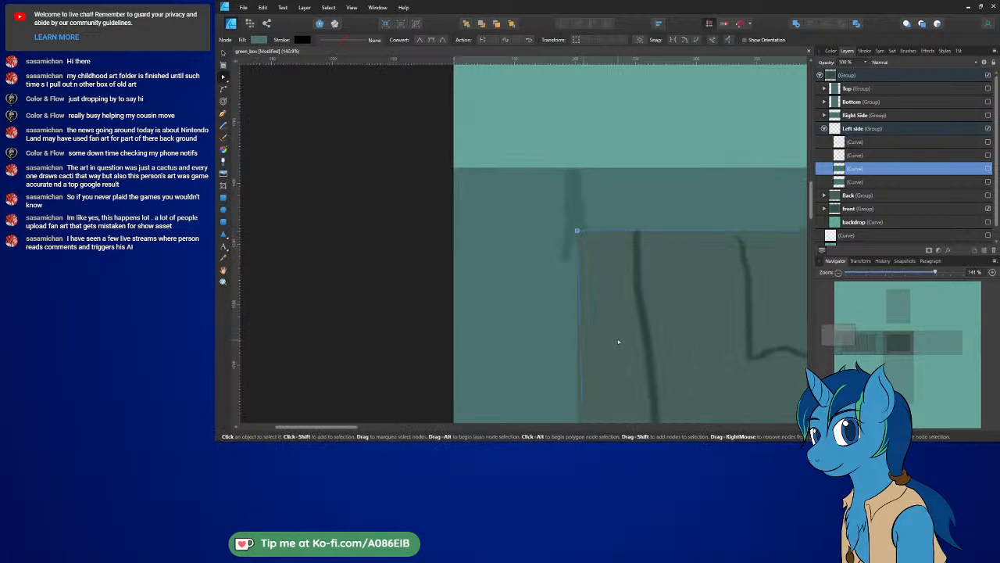
middle_click_drag(607, 368, 545, 190)
scroll(624, 230, "up", 8, "ctrl")
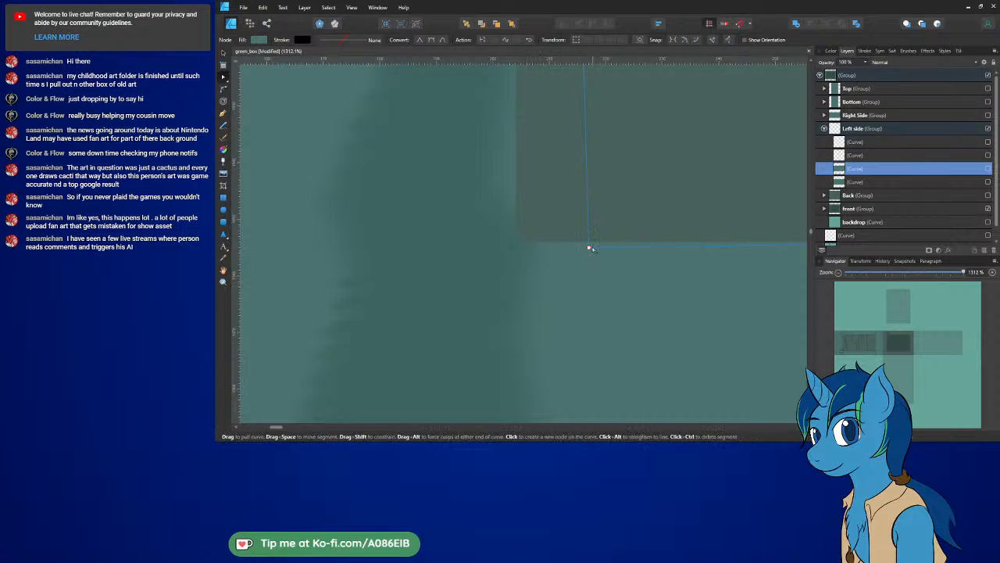
left_click_drag(532, 241, 516, 241)
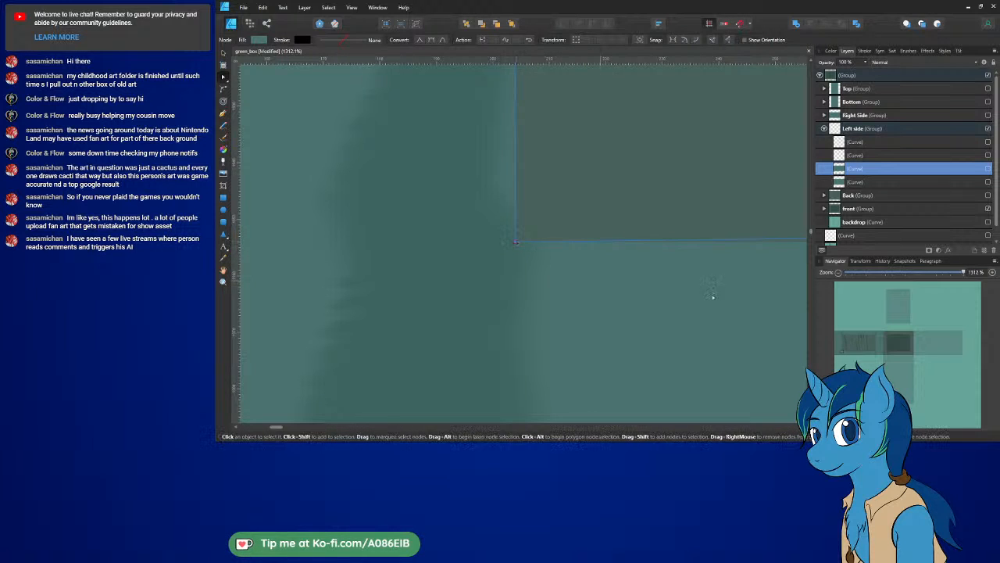
Step: Follow the panel's lower edge and place the curve's lower-right node exactly on the panel's lower-right corner
middle_click_drag(713, 297, 252, 300)
middle_click_drag(664, 299, 356, 289)
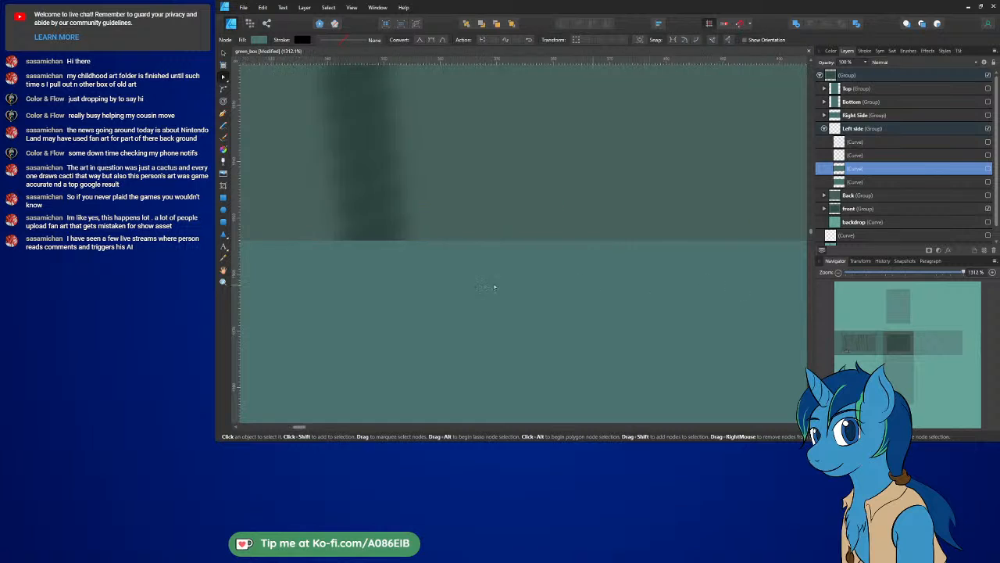
middle_click_drag(737, 284, 286, 288)
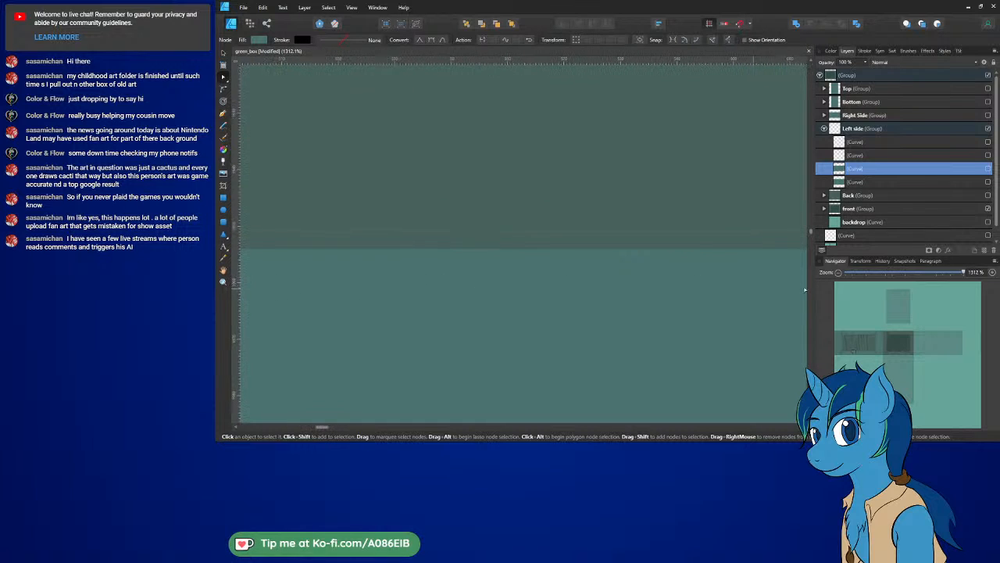
middle_click_drag(790, 290, 395, 293)
middle_click_drag(664, 286, 393, 289)
middle_click_drag(740, 278, 426, 282)
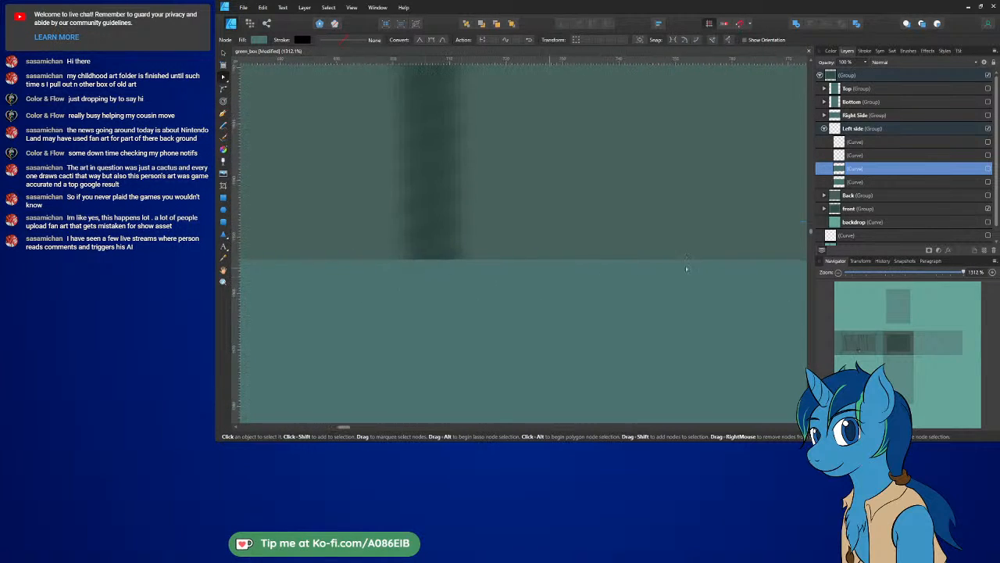
middle_click_drag(686, 269, 436, 274)
mouse_move(695, 265)
middle_mouse_down()
mouse_move(456, 258)
mouse_move(656, 268)
mouse_move(341, 311)
middle_mouse_up()
middle_click_drag(728, 286, 499, 277)
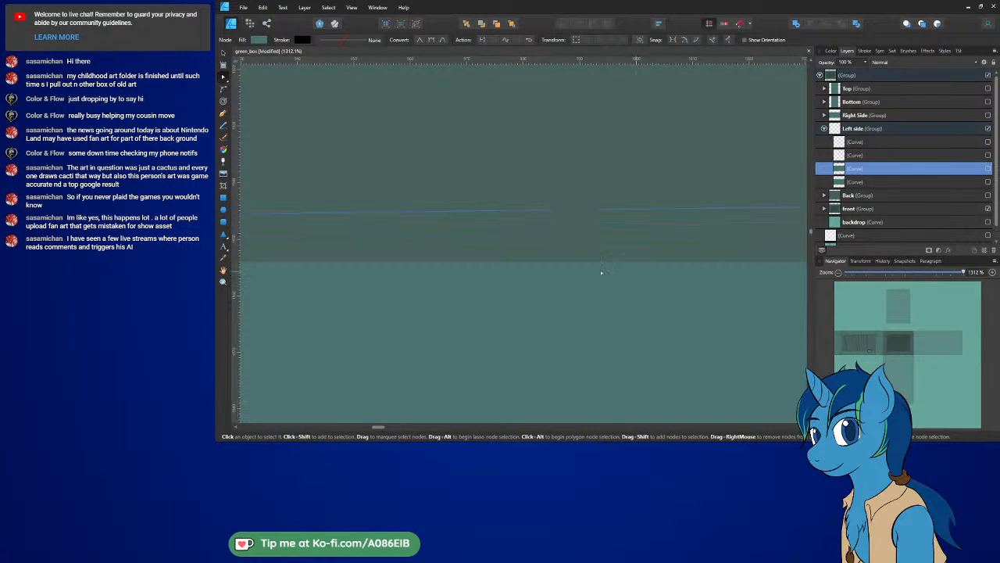
mouse_move(703, 284)
middle_mouse_down()
mouse_move(705, 297)
mouse_move(487, 288)
middle_mouse_up()
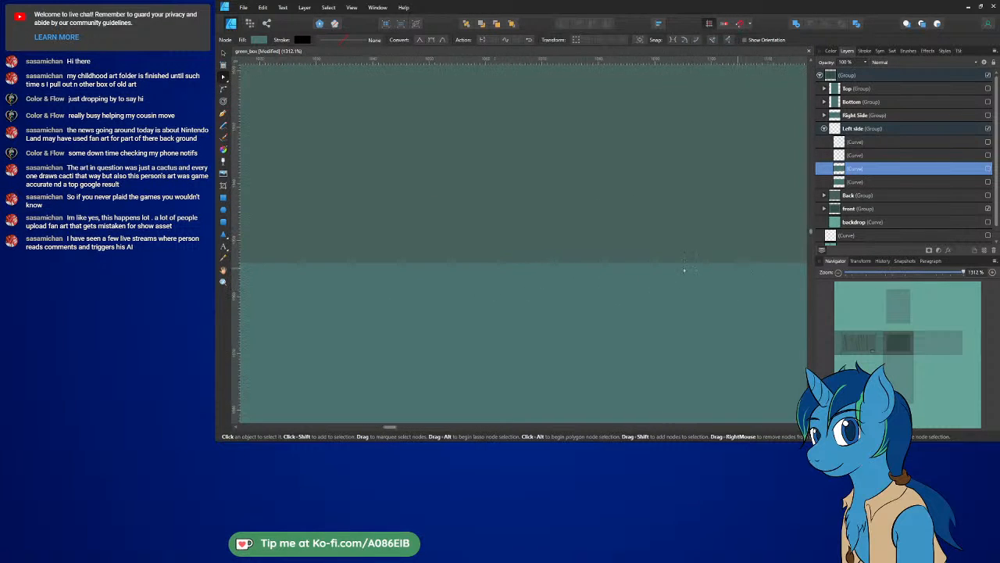
middle_click_drag(684, 270, 606, 279)
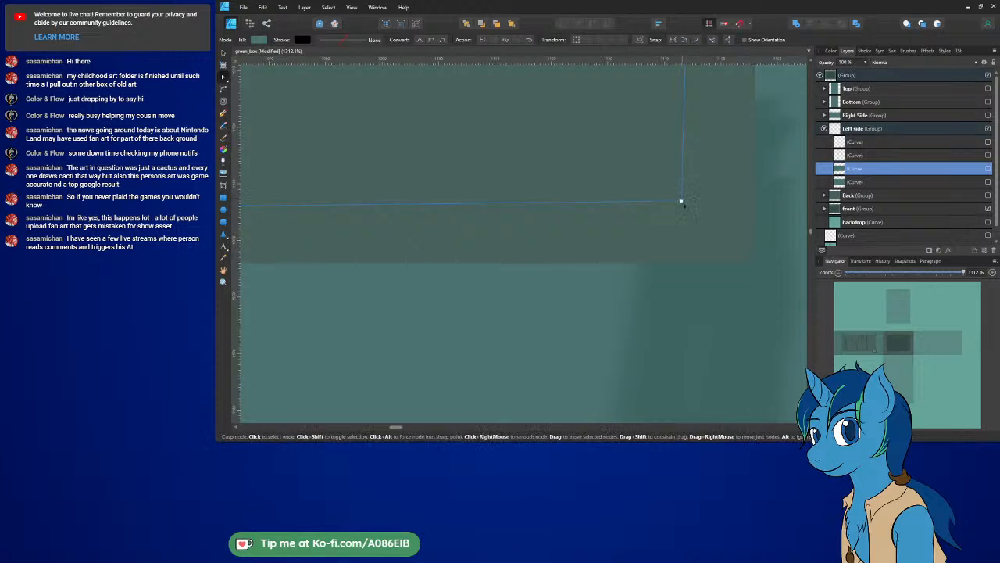
left_click_drag(680, 200, 754, 263)
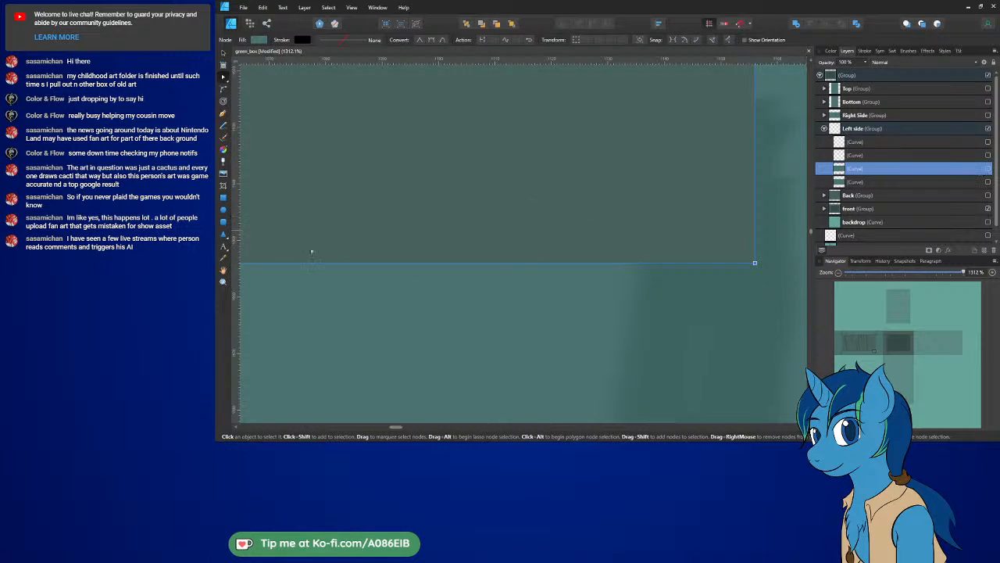
Step: Sample the inner wood panel's colour and apply it as the duplicated curve's fill
left_click(224, 259)
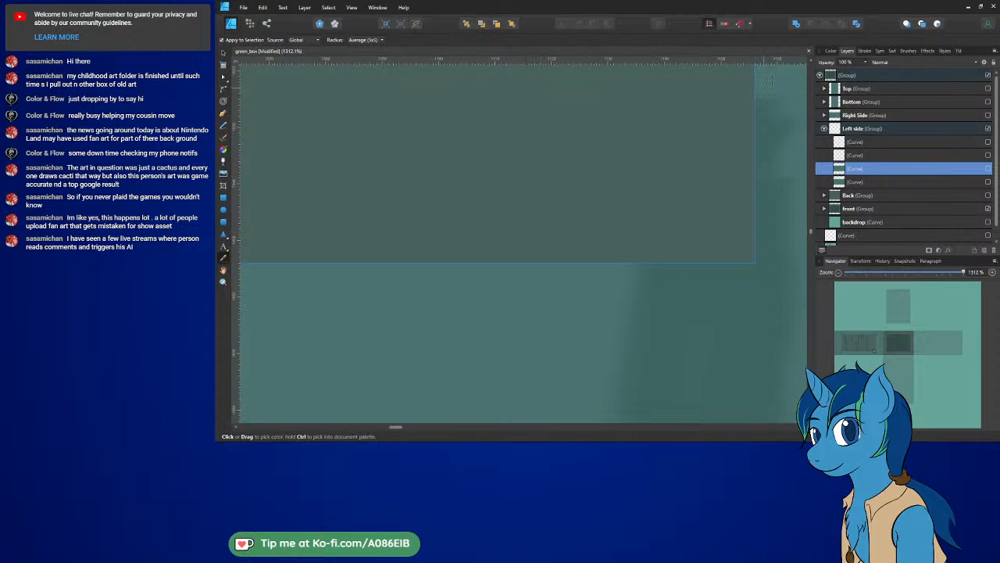
left_click(831, 51)
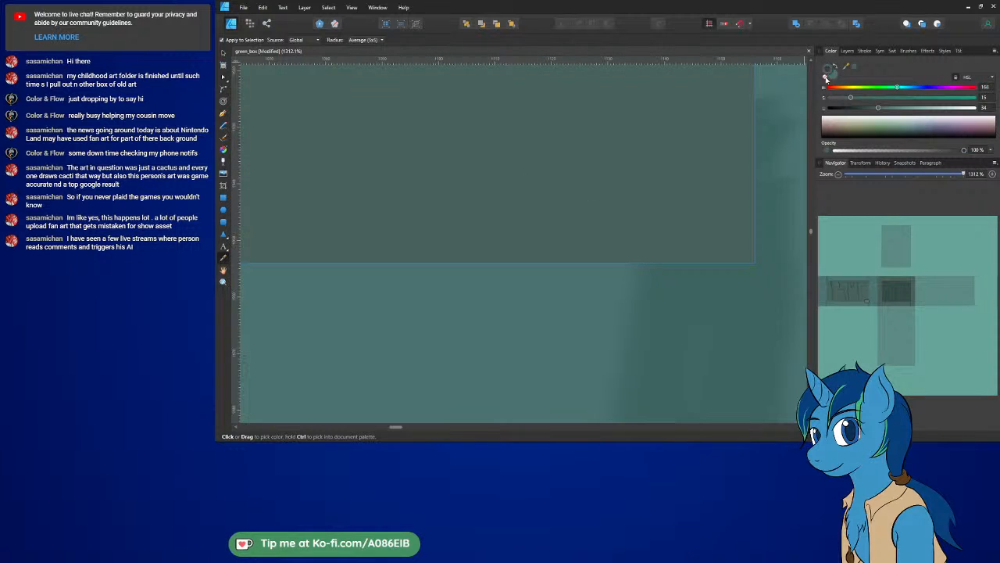
left_click(826, 78)
left_click(834, 77)
left_click(854, 70)
left_click(847, 51)
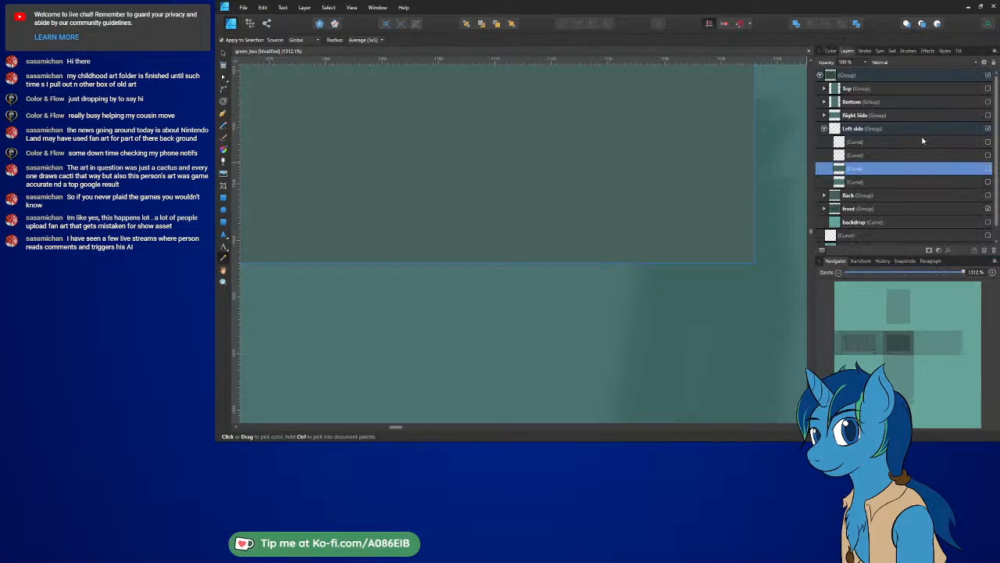
Step: Show both solid panel curves in "Left side" to compare them with the painted texture, and hide them again
left_click(988, 171)
left_click(989, 182)
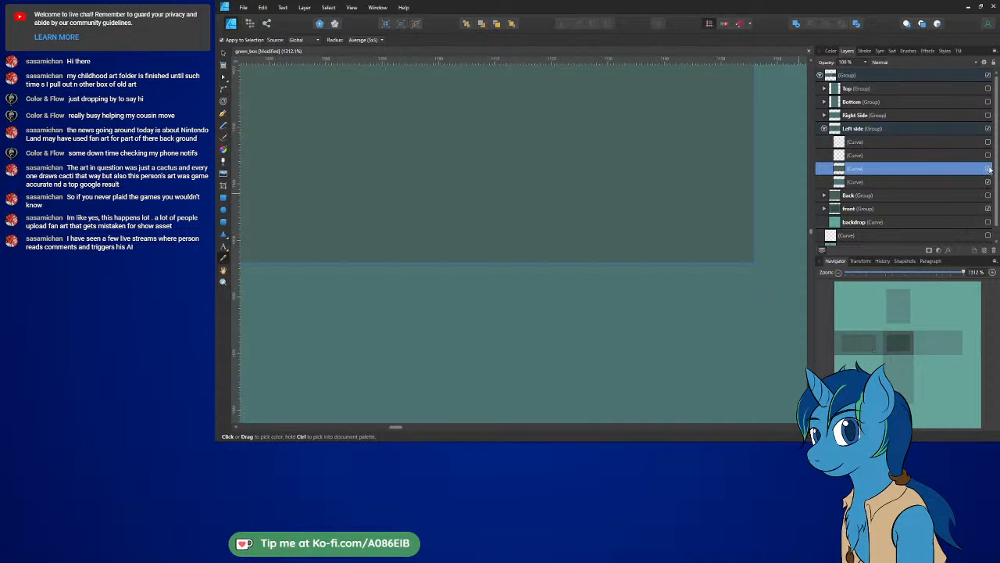
left_click(988, 169)
left_click(989, 182)
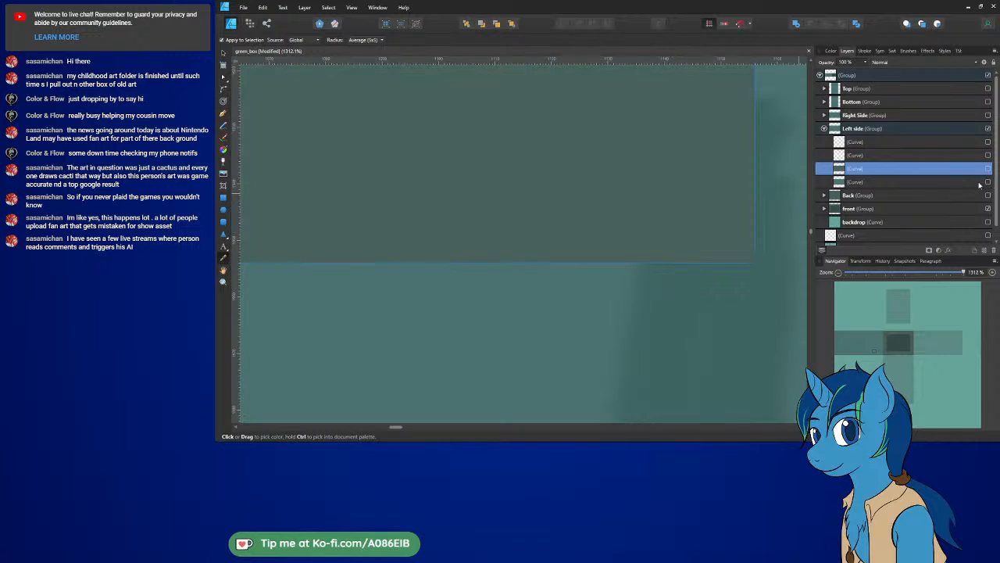
Step: Fill the base curve of "Left side" with the sampled outer frame colour and show both solid panel curves
left_click(909, 183)
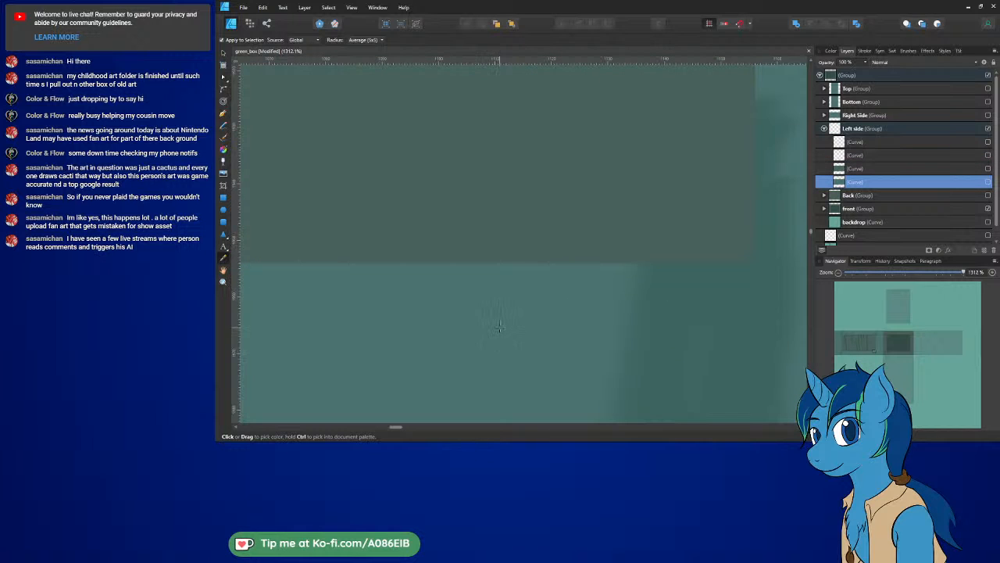
left_click_drag(351, 312, 363, 312)
left_click(989, 182)
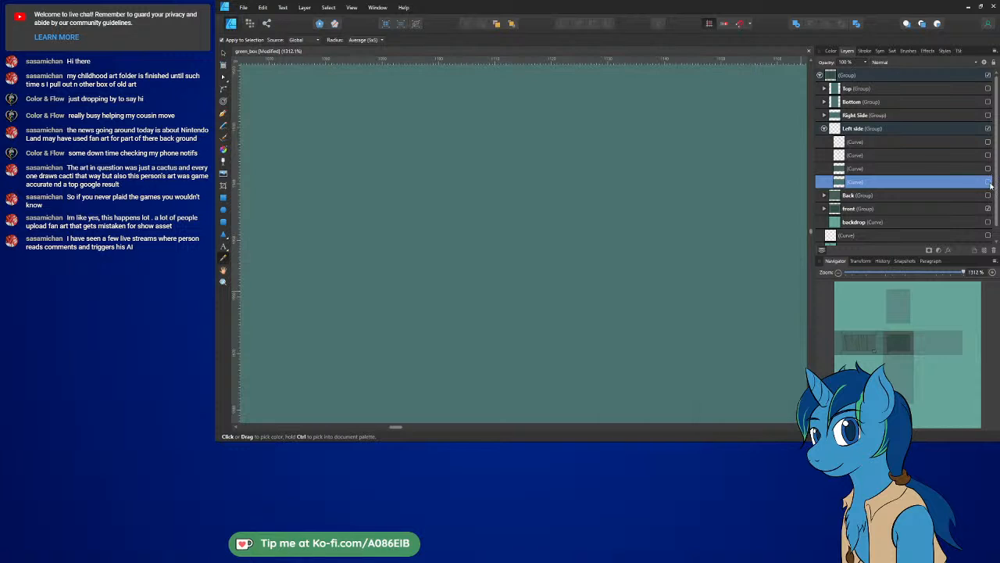
left_click(988, 168)
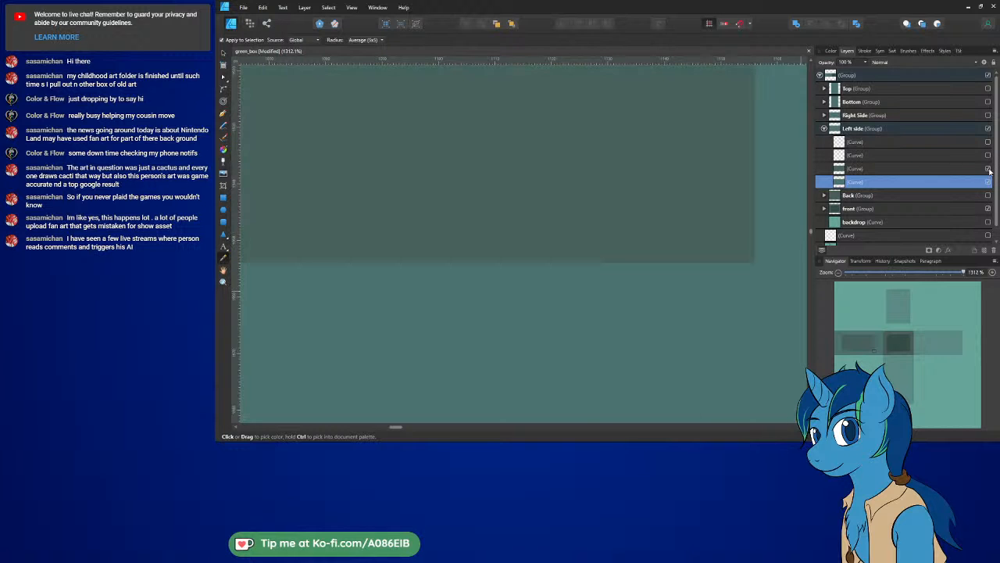
Step: Show the two line curves in "Left side" and put the inner panel curve at the head of the group
scroll(666, 238, "down", 10, "ctrl")
scroll(666, 238, "down", 3, "ctrl")
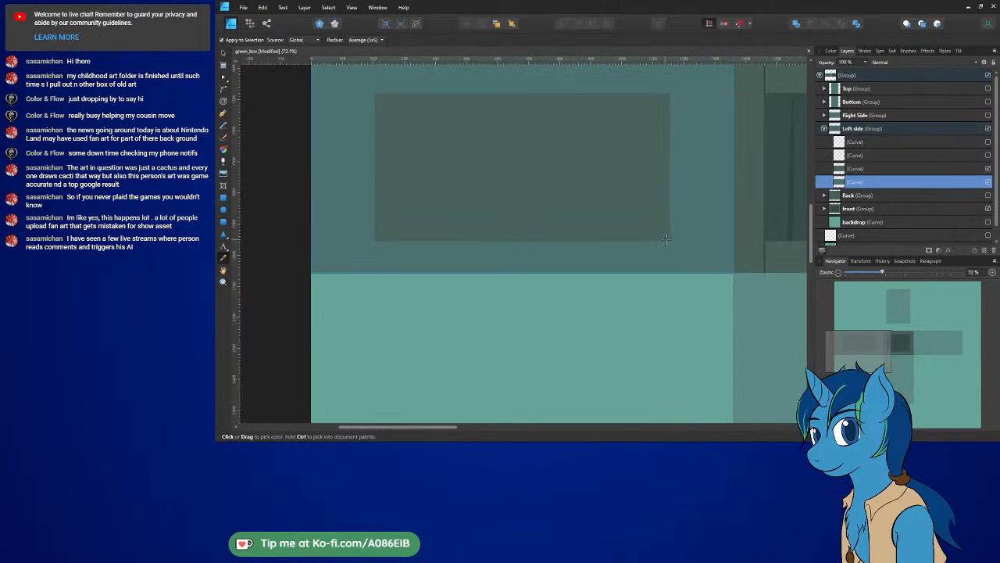
middle_click_drag(694, 183, 575, 263)
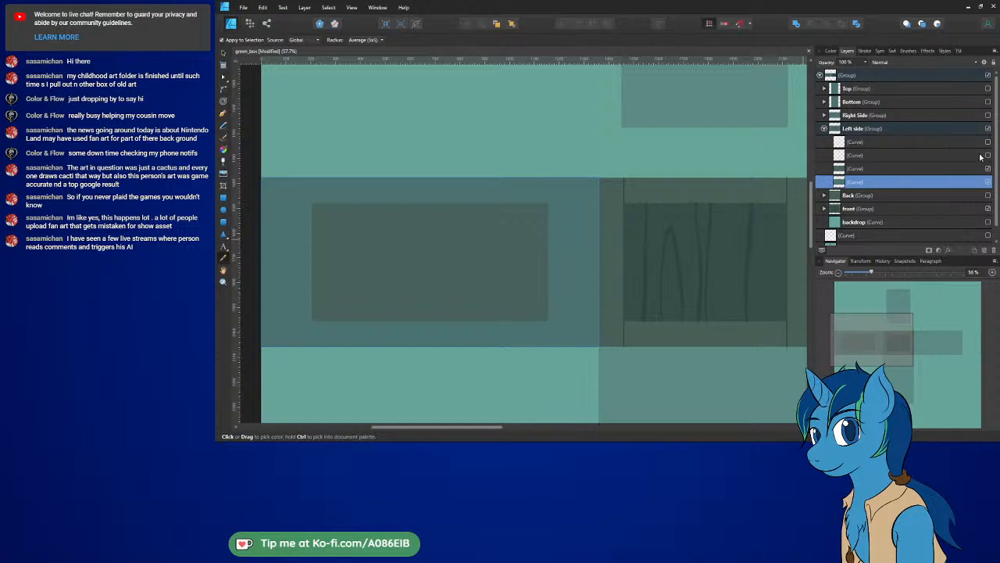
left_click(987, 142)
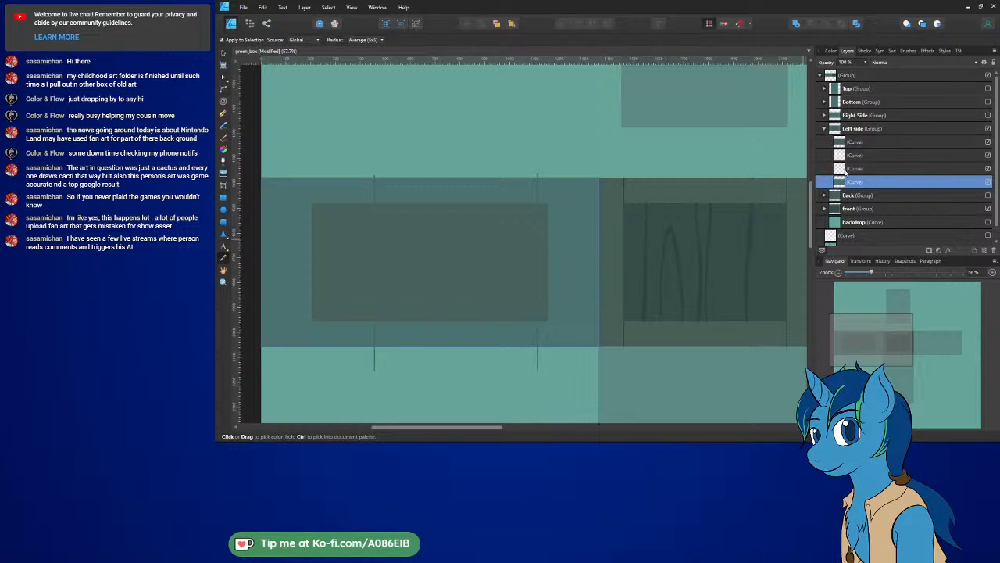
Step: Select both vertical line curves in "Left side" and nest them inside the base panel curve to clip them
left_click(839, 168)
left_click(841, 155)
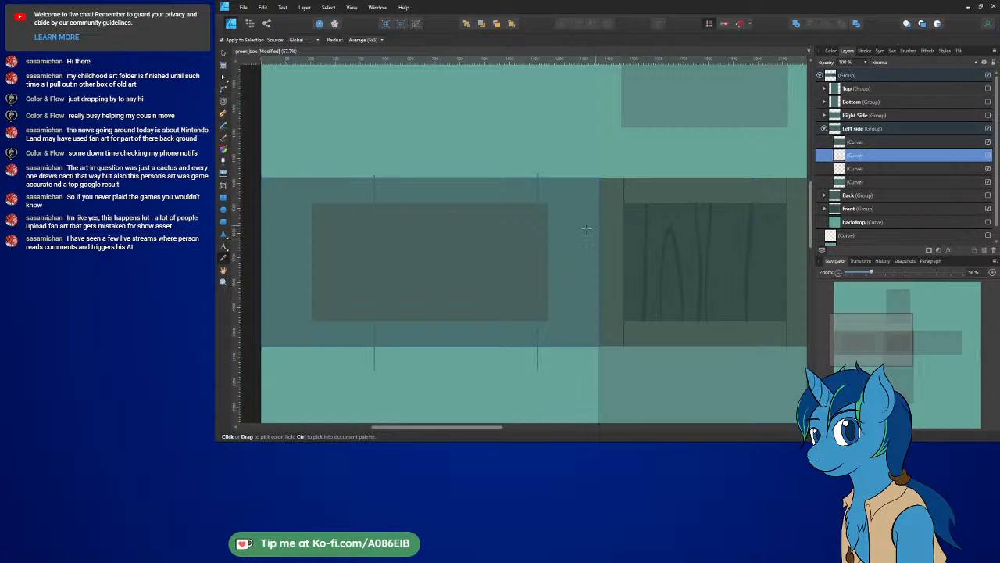
scroll(530, 228, "up", 5)
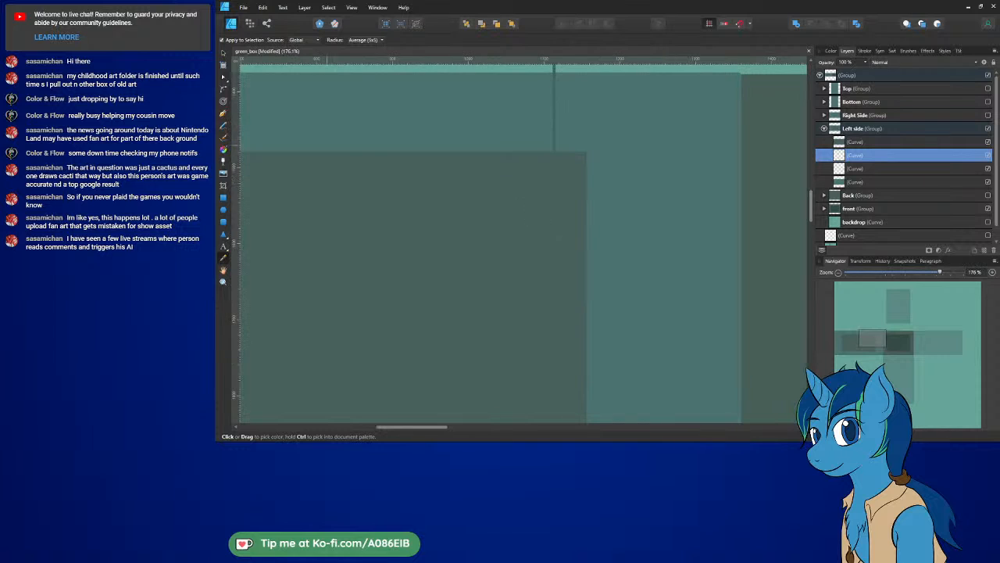
left_click(222, 52)
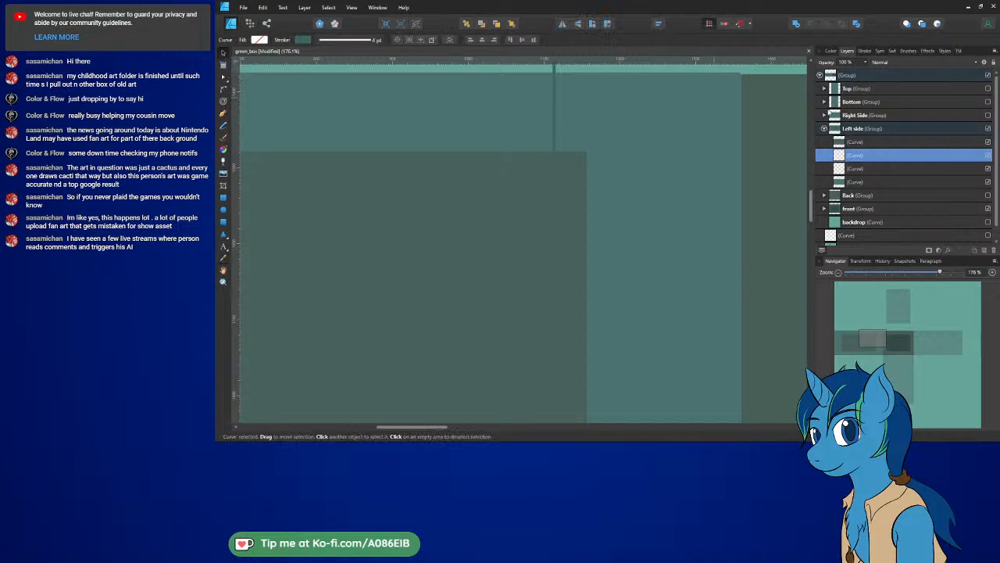
left_click(841, 168)
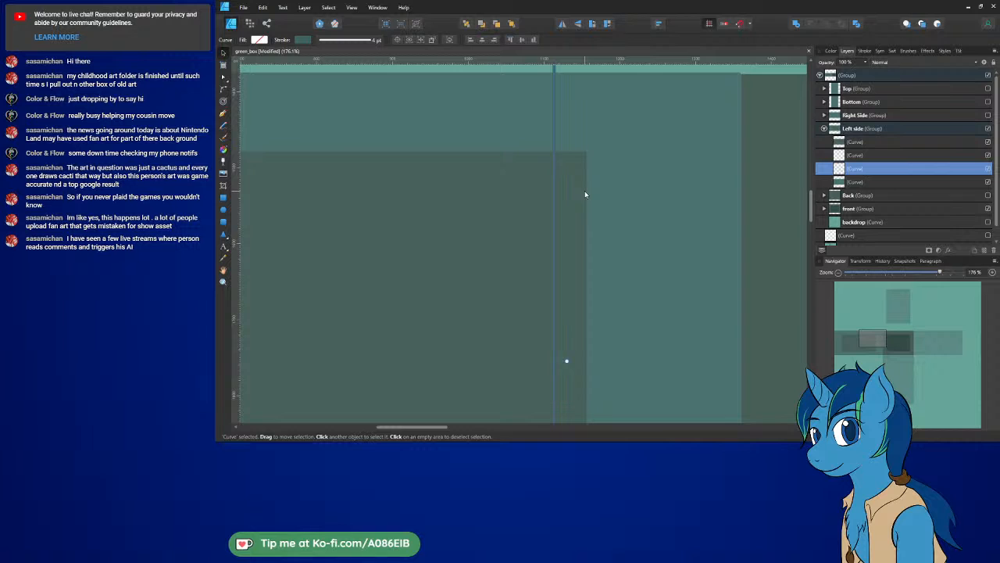
left_click(845, 157, "shift")
left_click_drag(844, 158, 866, 186)
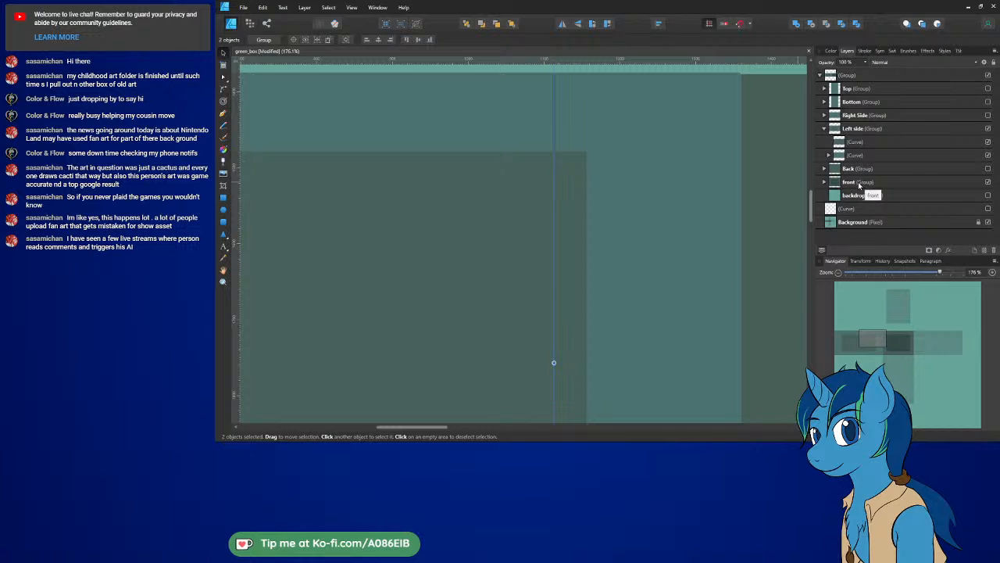
scroll(600, 133, "up", 6, "ctrl")
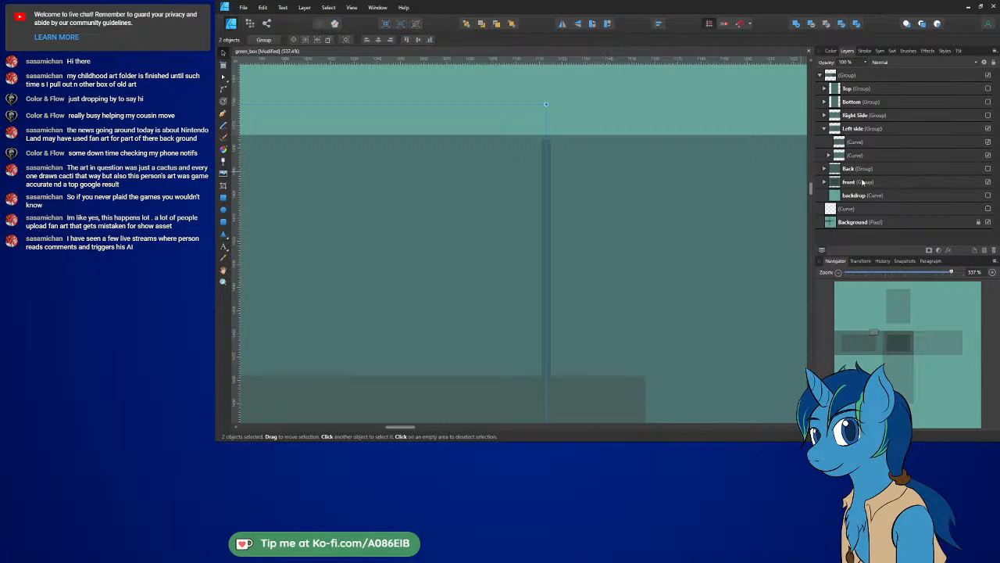
Step: Hide the locked Background layer to check the left side's shapes alone, and show it again
left_click(988, 223)
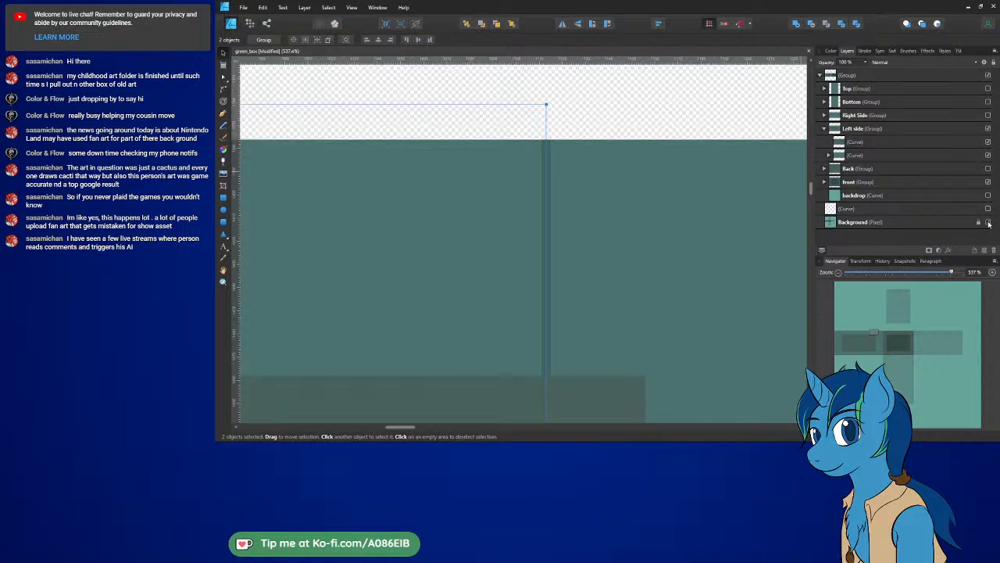
left_click(988, 223)
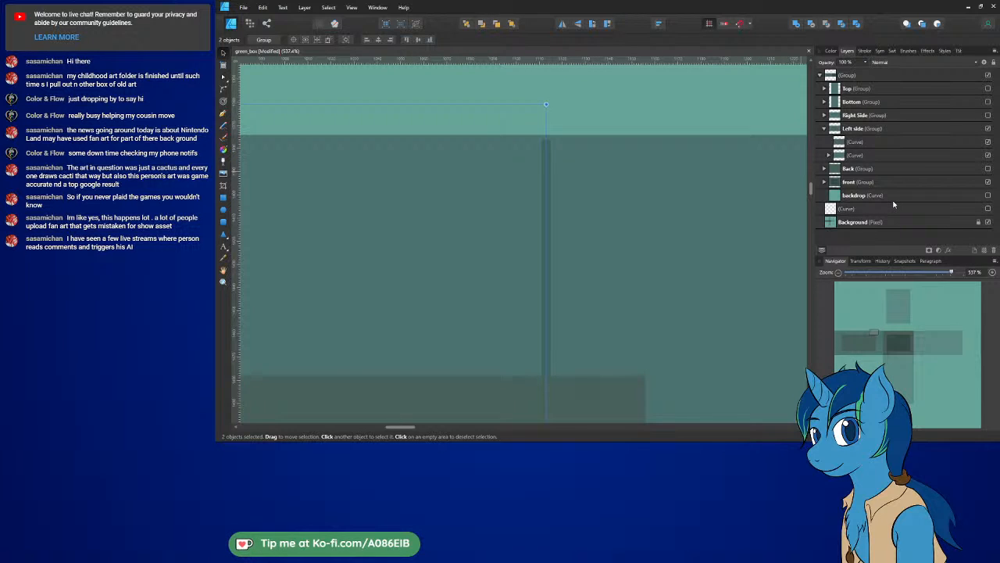
Step: Nudge the second line curve nested in the "Left side" base panel to the right, over the inner panel's right edge
left_click(828, 155)
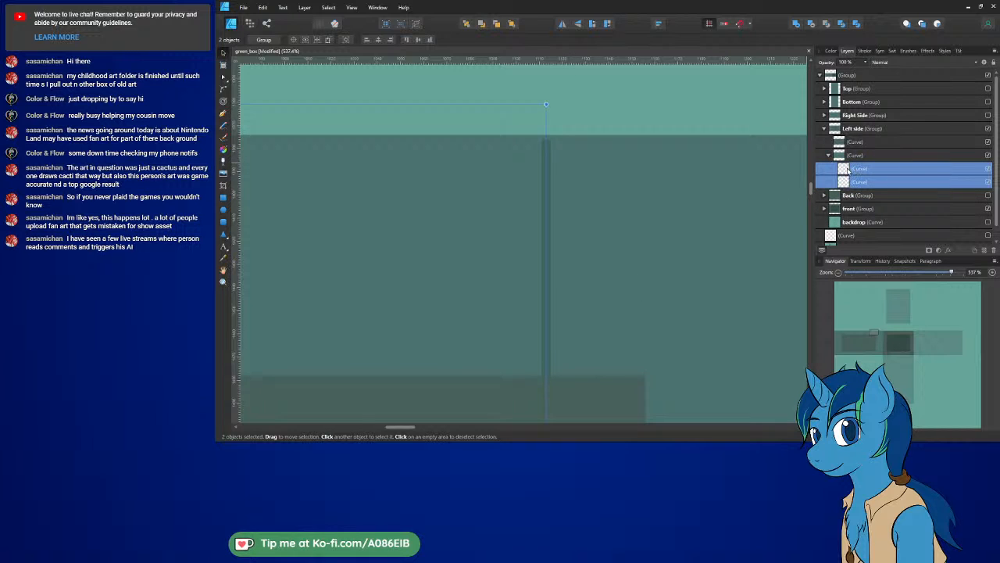
left_click(697, 252)
left_click(880, 181)
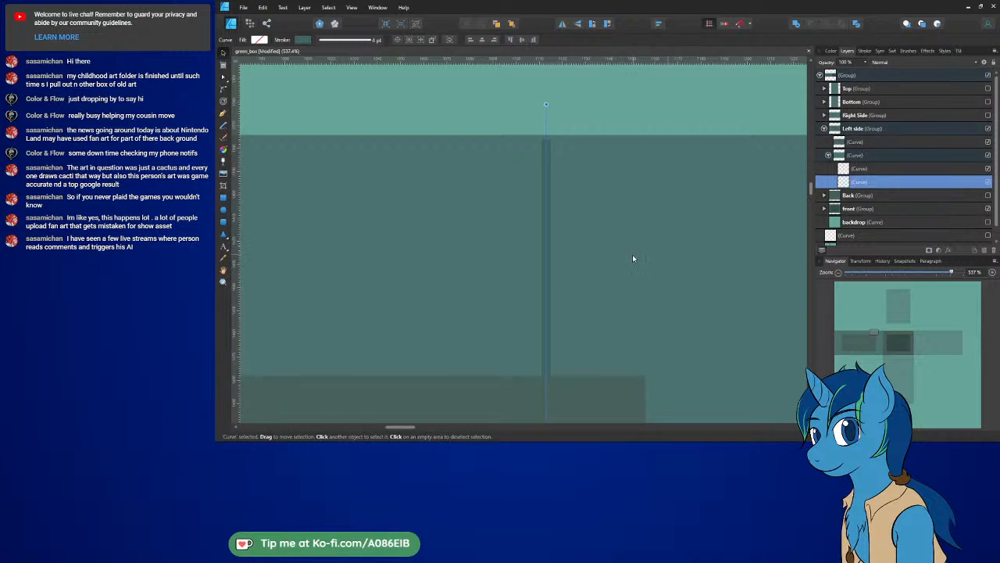
key("Right")
key("Right")
key("Right")
key("Right")
key("Right")
key("Right")
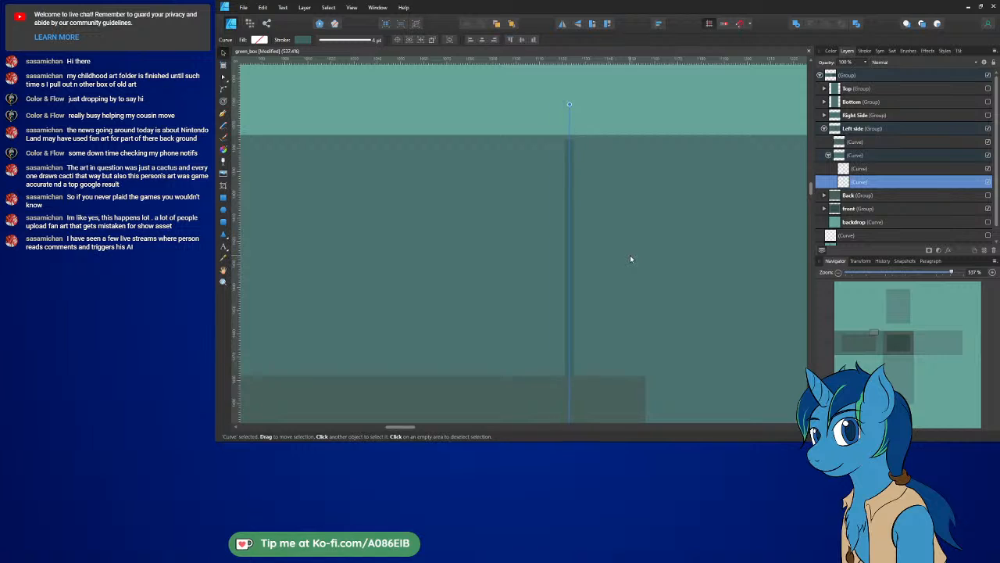
key("Right")
key("Right")
key("Right")
key("Right")
key("Right")
key("Right")
key("Right")
key("Right")
key("Right")
key("Right")
key("Right")
key("Right")
key("Right")
key("Right")
key("Right")
key("Right")
key("Right")
key("Right")
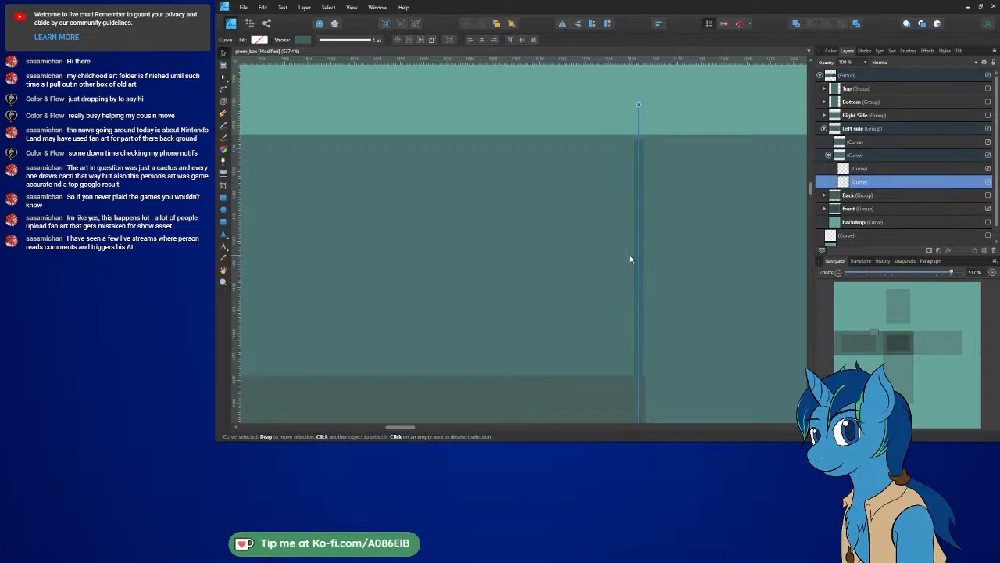
key("Right")
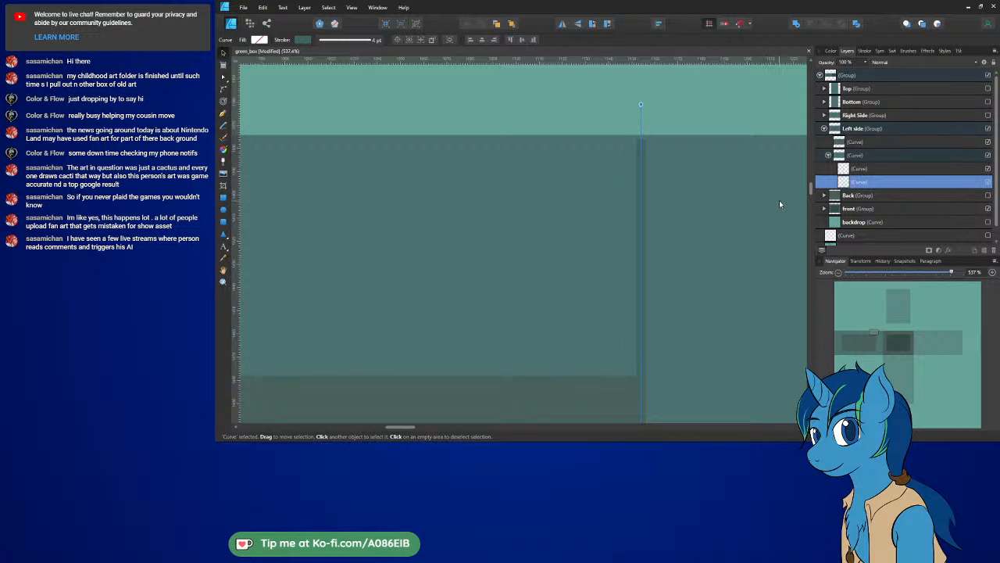
Step: Nudge the first line curve nested in the "Left side" base panel leftward onto the inner panel's left edge
scroll(750, 231, "down", 8, "ctrl")
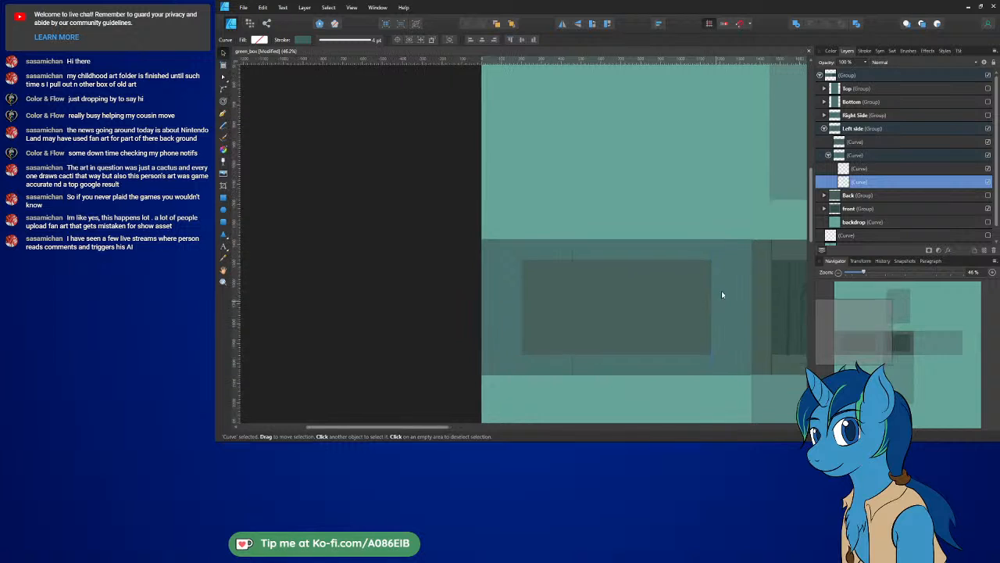
left_click(850, 169)
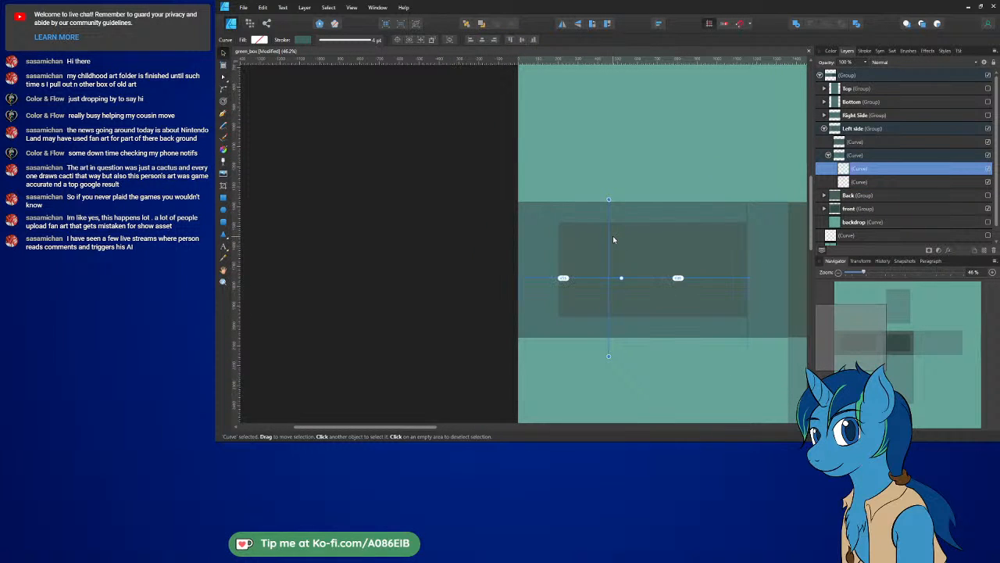
key("Left")
key("Left")
key("Left")
key("Left")
key("Left")
key("Left")
key("Left")
key("Left")
key("Left")
key("Left")
key("Left")
key("Left")
key("Left")
key("Left")
key("Left")
key("Left")
key("Left")
key("Left")
key("Left")
key("Left")
key("Left")
key("Left")
key("Left")
key("Left")
key("Left")
key("Left")
key("Left")
key("Left")
key("Left")
key("Left")
key("Left")
key("Left")
key("Left")
key("Left")
key("Left")
key("Left")
key("Left")
key("Left")
key("Left")
key("Left")
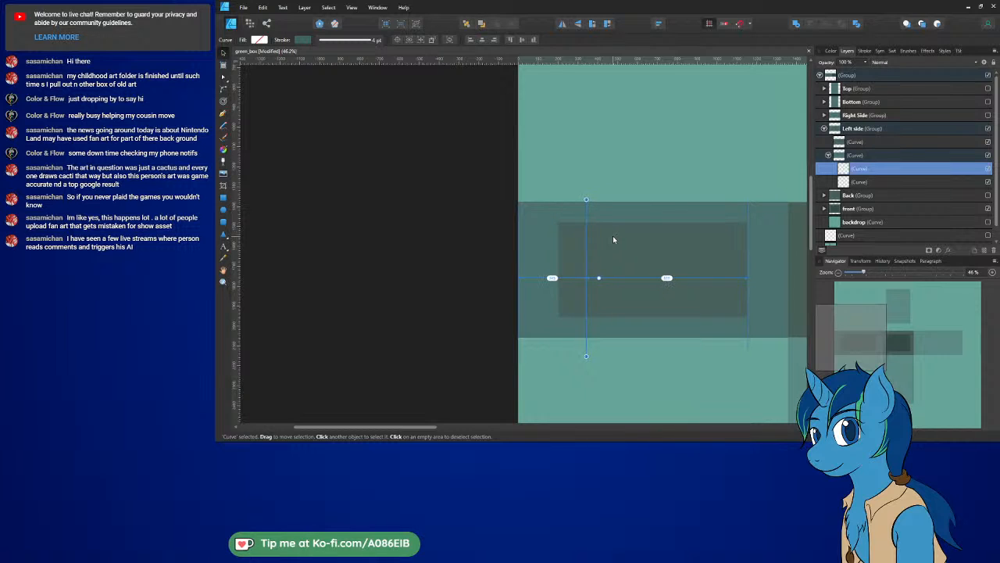
key("Left")
key("Left")
key("Left")
key("Left")
key("Left")
key("Left")
key("Left")
key("Left")
key("Left")
key("Left")
key("Left")
key("Left")
key("Left")
key("Left")
key("Left")
key("Left")
key("Left")
key("Left")
key("Left")
key("Left")
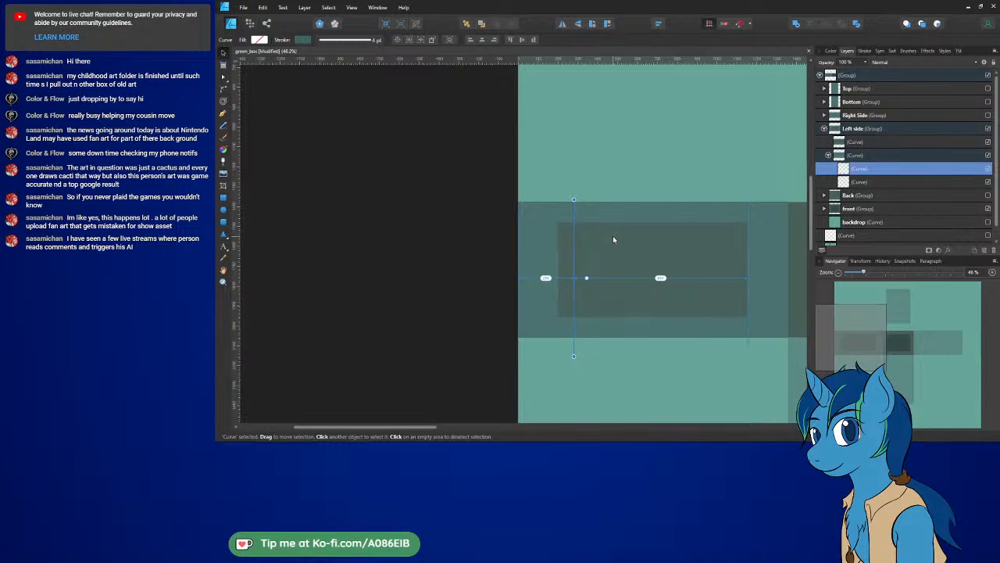
key("Left")
key("Left")
key("Left")
key("Left")
key("Left")
key("Left")
key("Left")
key("Left")
key("Left")
key("Left")
key("Left")
key("Left")
key("Left")
key("Left")
key("Left")
key("Left")
key("Left")
key("Left")
key("Left")
key("Left")
key("Left")
key("Left")
key("Left")
key("Left")
scroll(579, 239, "up", 8, "ctrl")
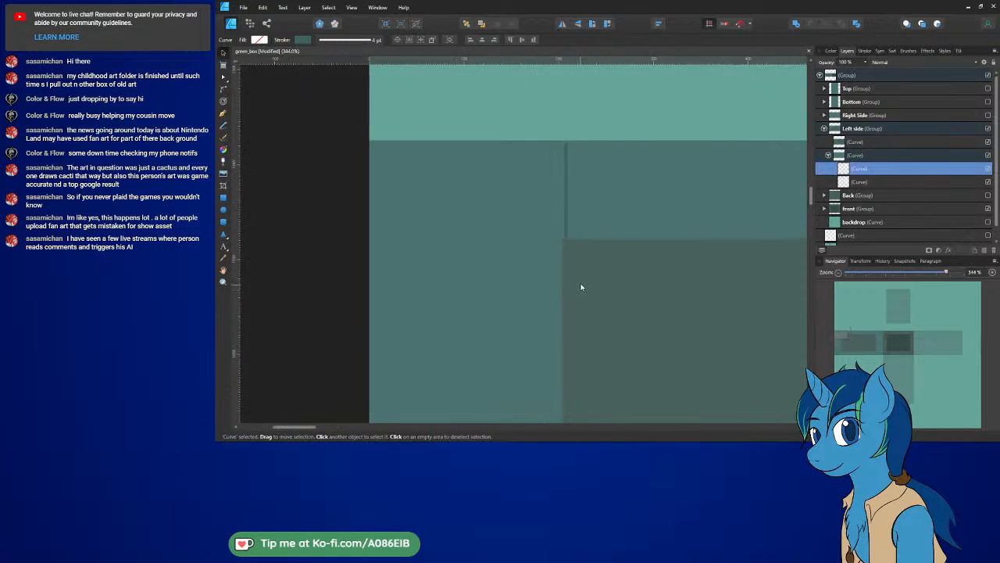
scroll(581, 287, "up", 6, "ctrl")
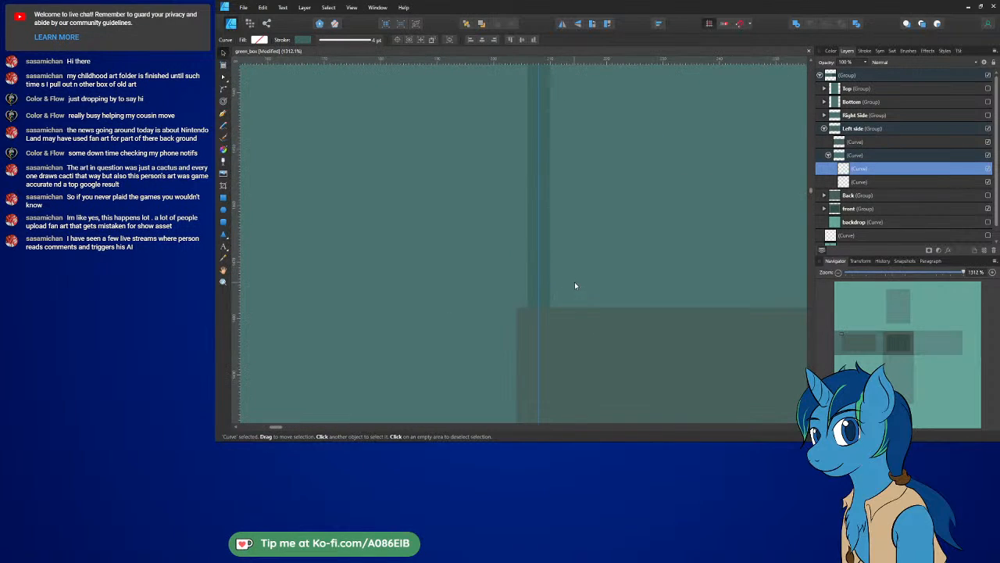
key("Left")
key("Left")
scroll(584, 286, "down", 8, "ctrl")
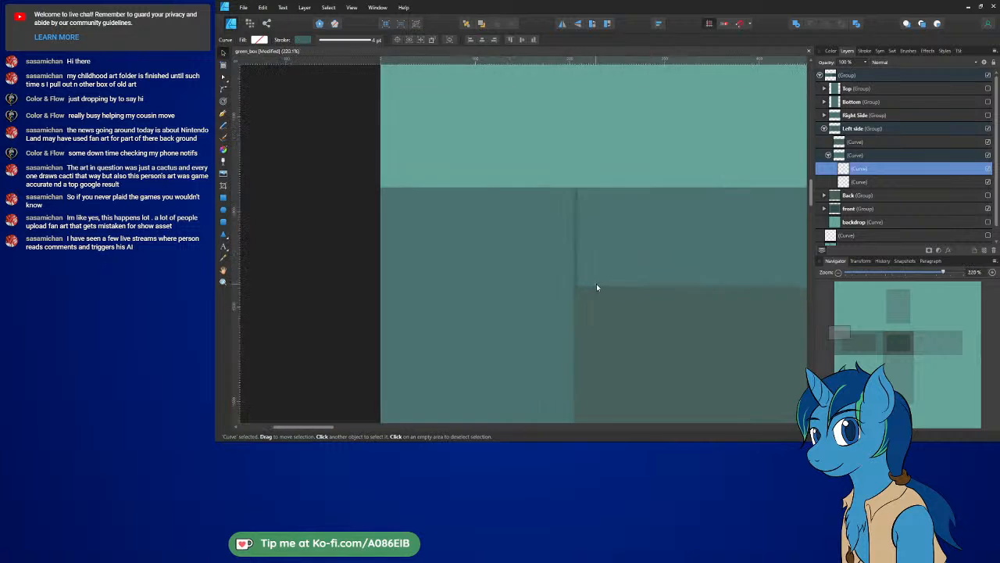
scroll(596, 288, "down", 6, "ctrl")
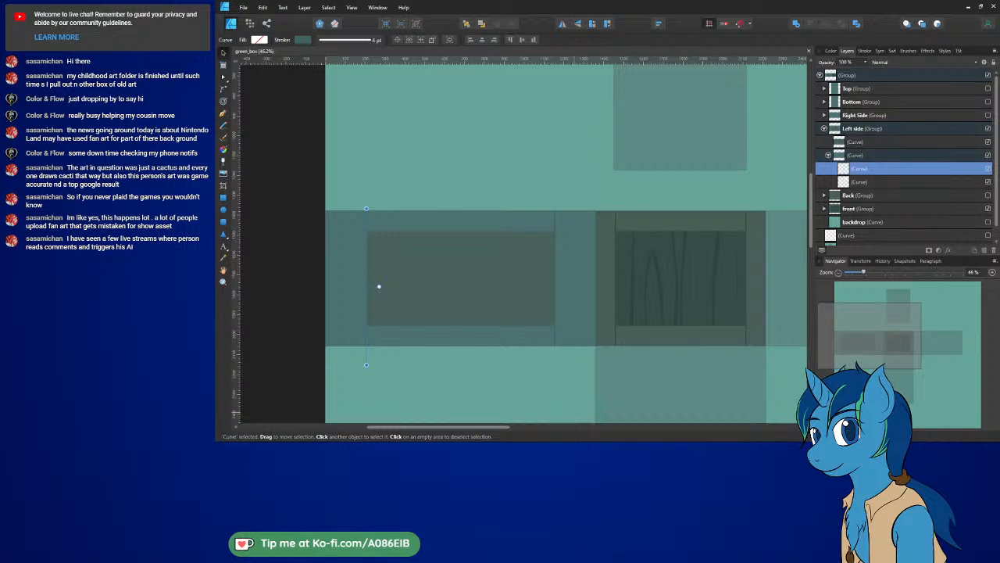
Step: Switch to Blender to examine the crate with its texture and reference image, and return to Affinity Designer
key("alt+Tab")
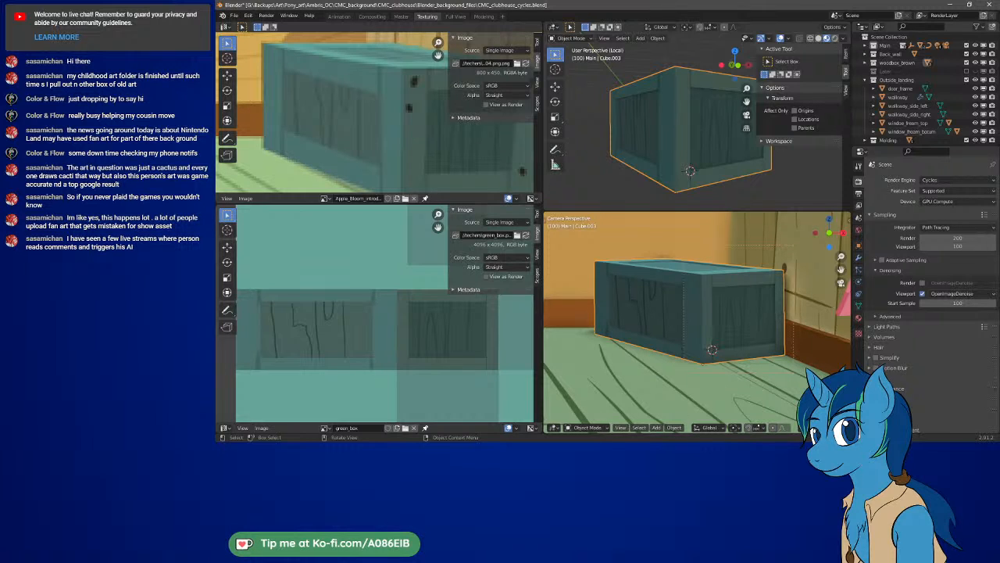
key("alt+Tab")
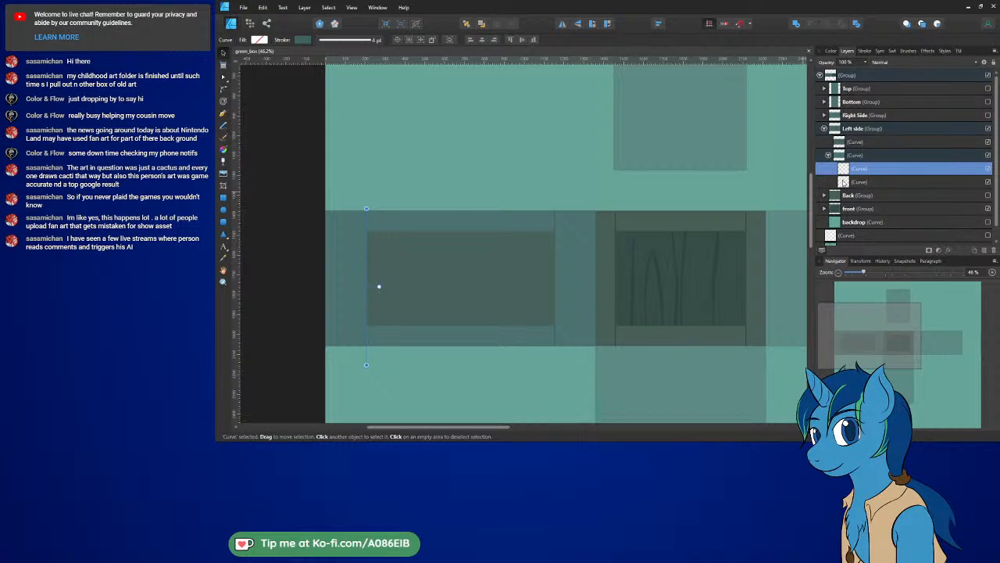
Step: Select both vertical line curves in "Left side" and both in "front", and set their stroke width to 8 pt
left_click(843, 181, "shift")
left_click(825, 209)
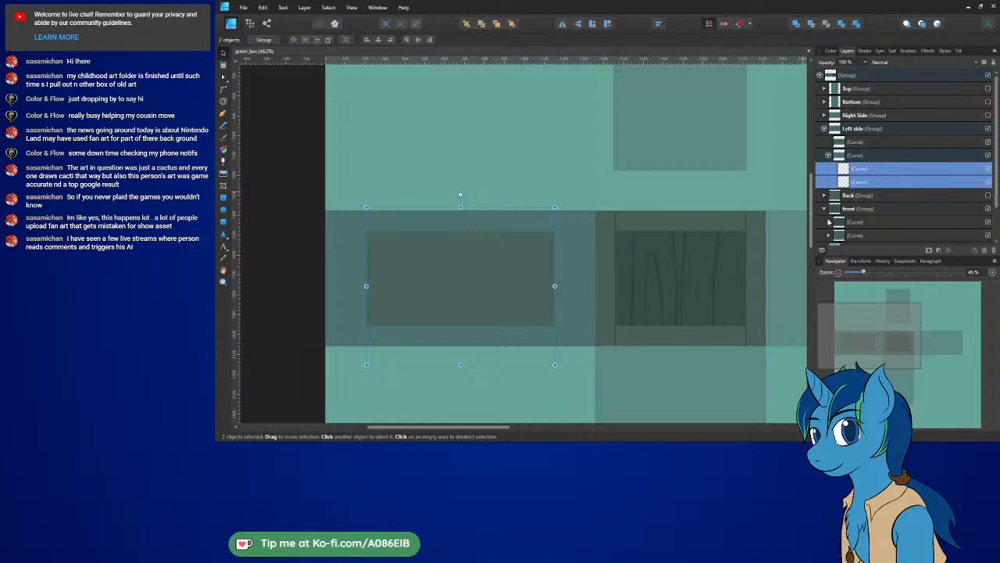
scroll(828, 221, "down", 2)
left_click(829, 199)
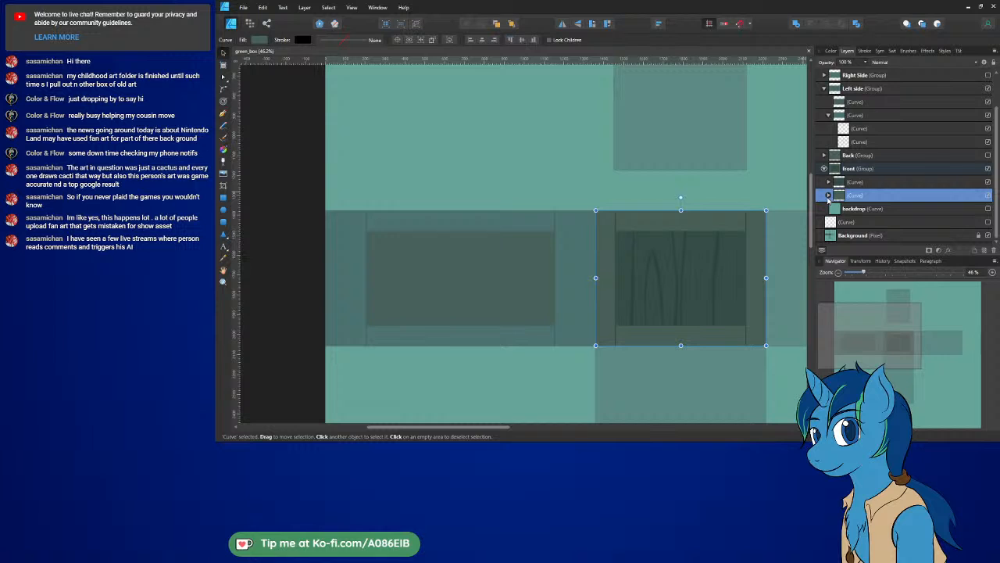
left_click(829, 196)
left_click(858, 208)
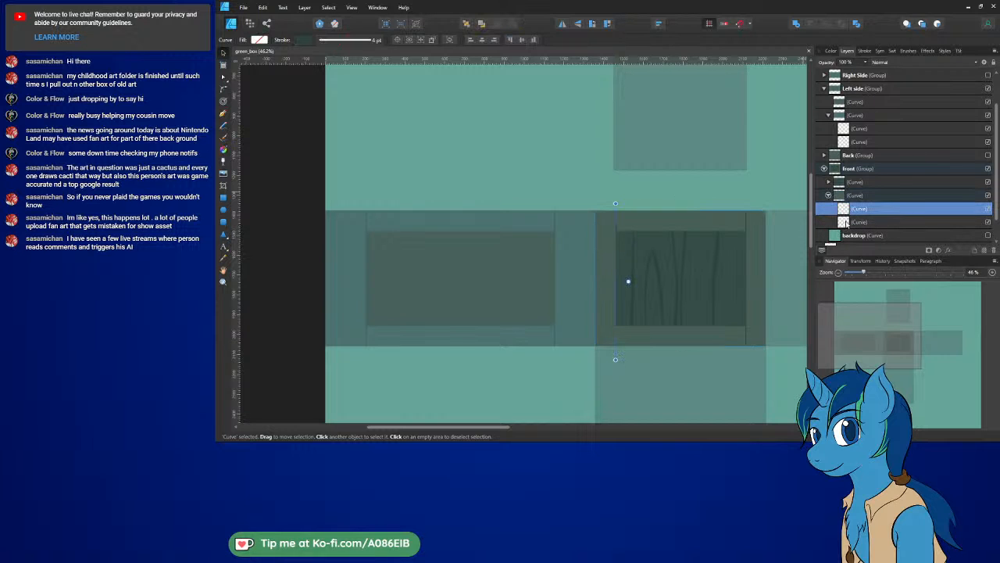
left_click(858, 221, "shift")
left_click(856, 141, "ctrl")
left_click(856, 129, "ctrl")
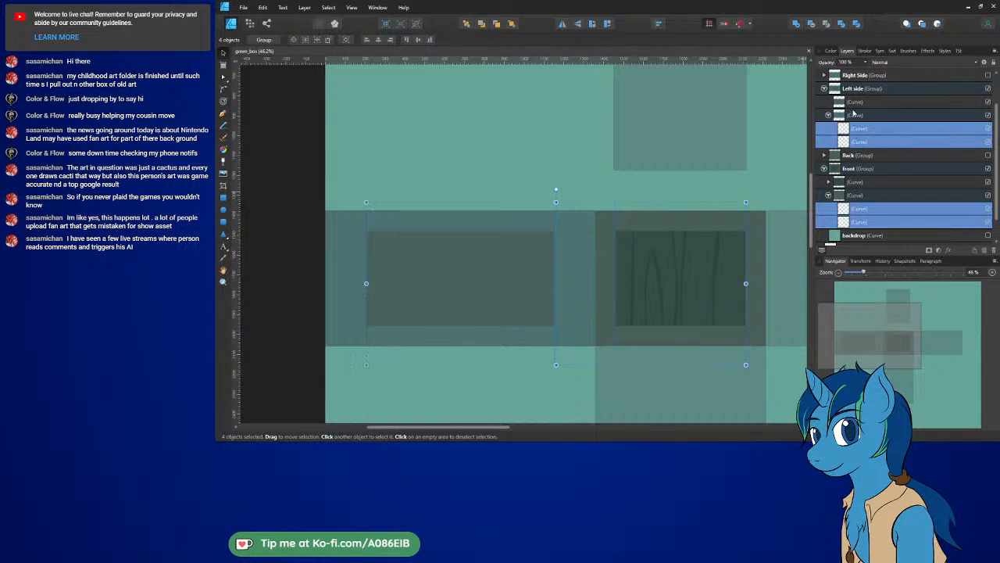
left_click(865, 51)
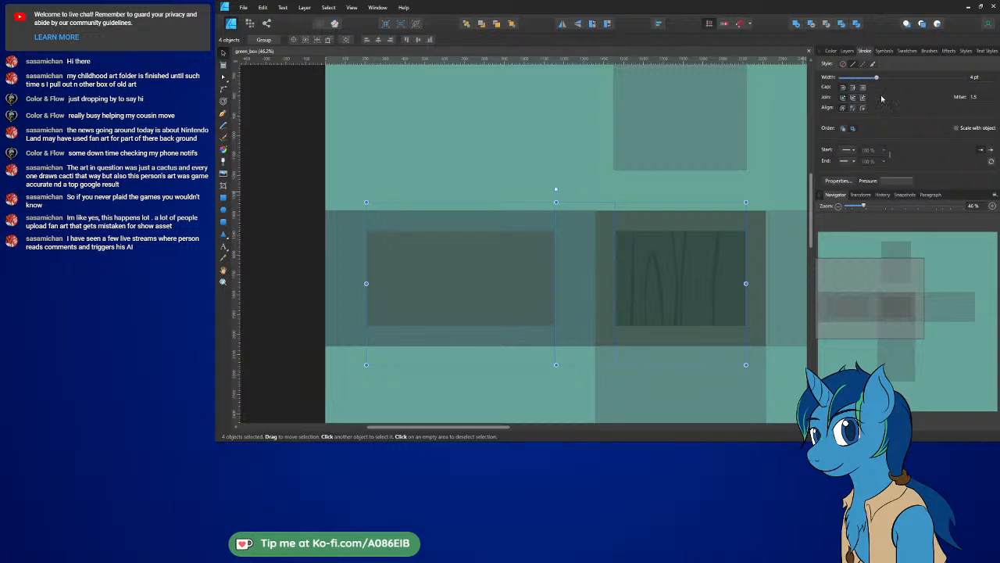
left_click(986, 77)
type("8")
key("Return")
Step: Nudge the left vertical line of "front" slightly right to line up with the wood panel's edge
scroll(608, 225, "up", 5, "ctrl")
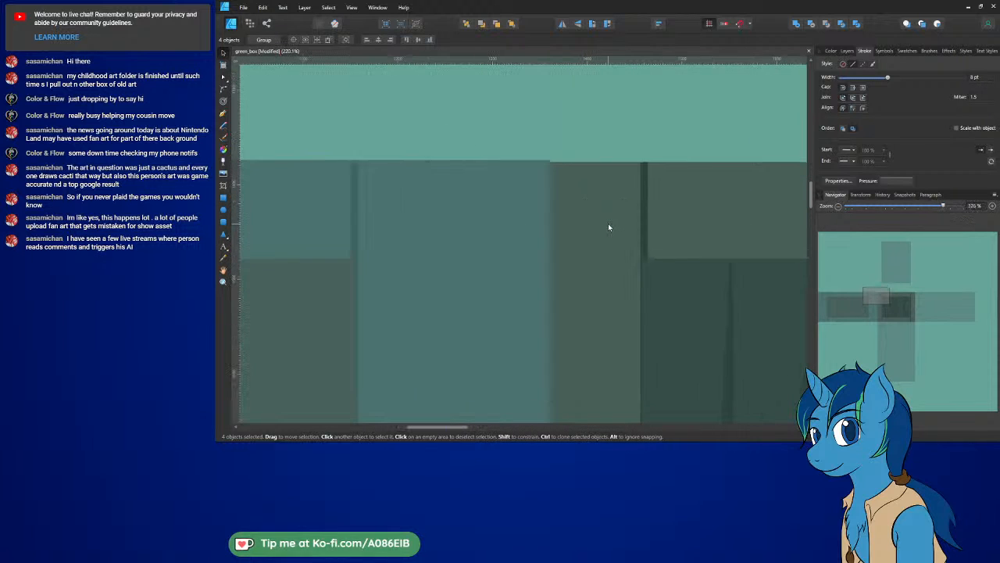
scroll(608, 225, "up", 2, "ctrl")
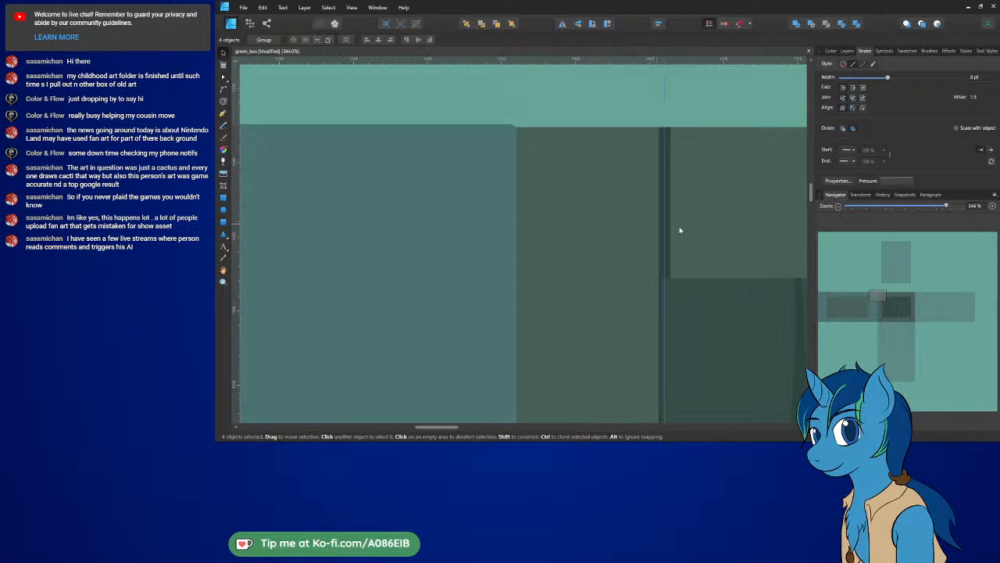
left_click(847, 51)
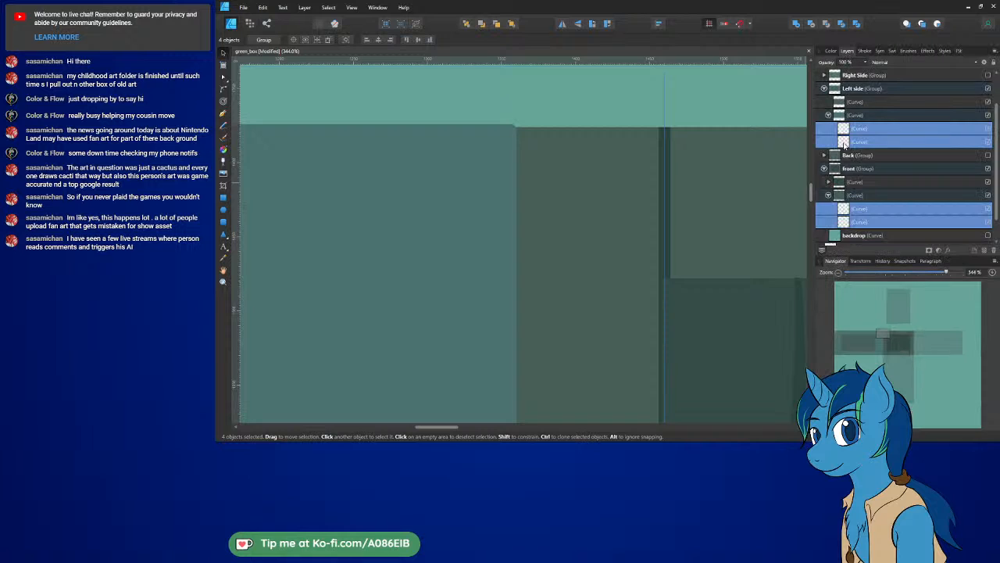
left_click(845, 223)
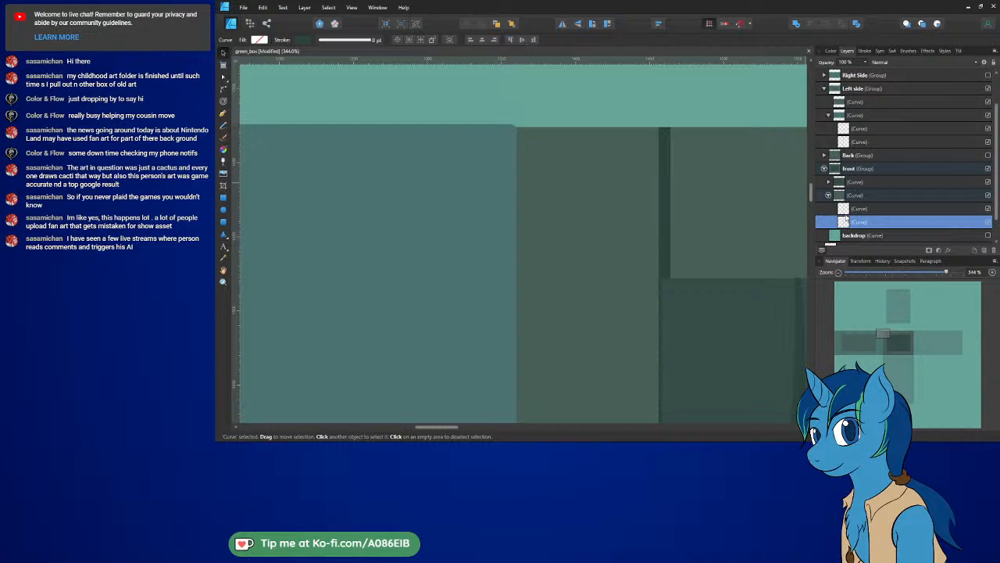
left_click(845, 209)
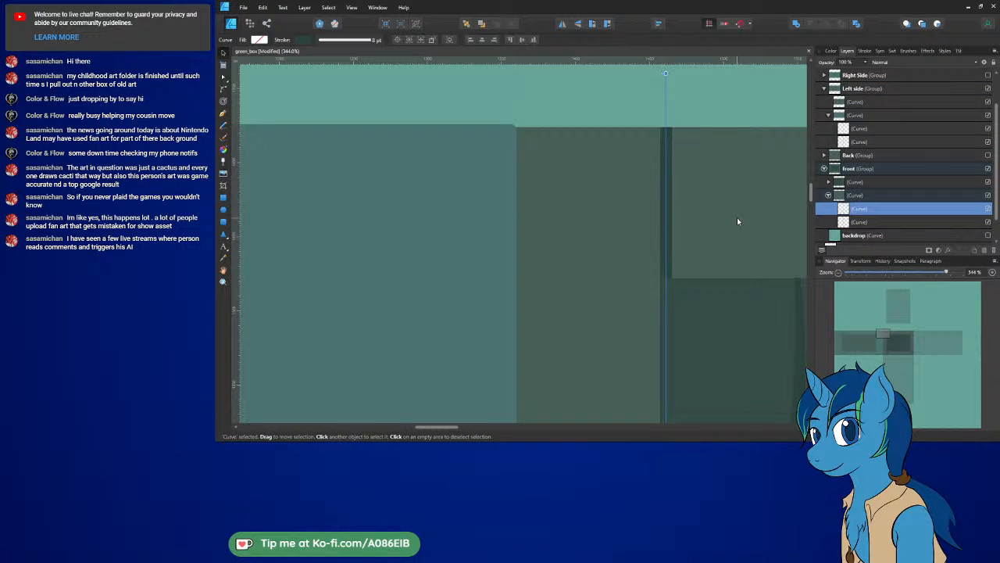
key("Right")
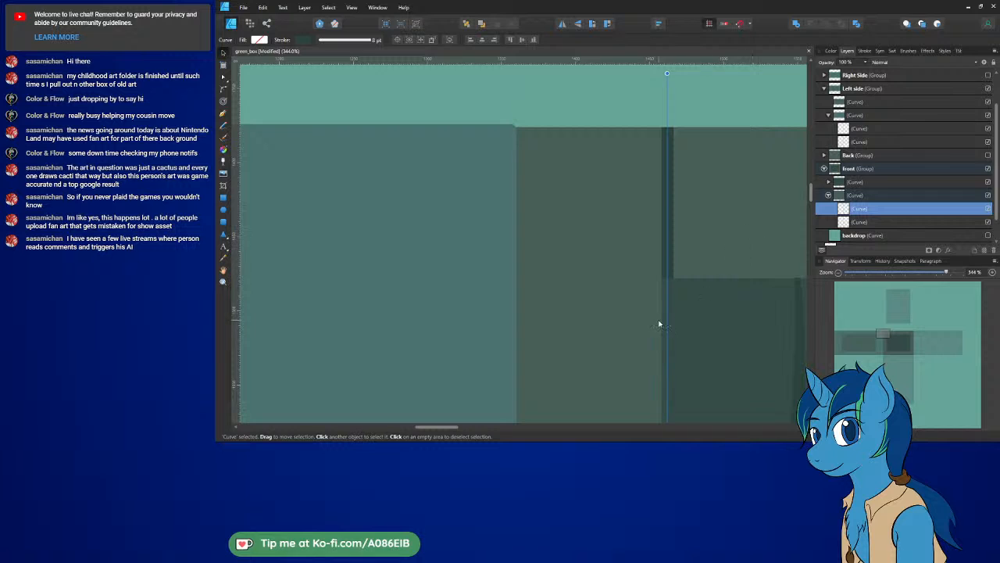
scroll(658, 323, "up", 5, "ctrl")
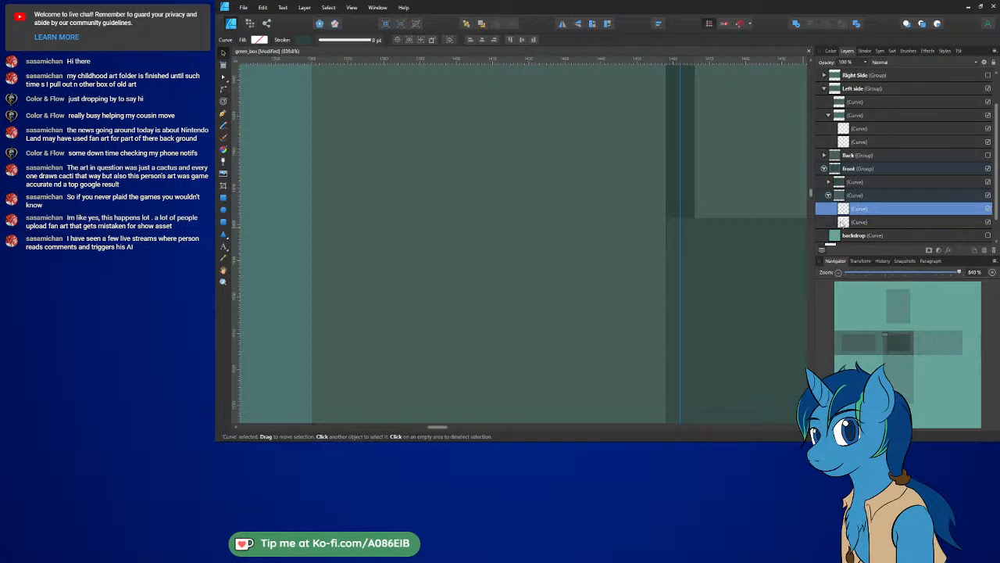
Step: Select the right vertical line of "front" and examine its alignment with the wood panel's right edge
left_click(843, 224)
middle_click_drag(707, 276, 329, 283)
middle_click_drag(670, 260, 402, 255)
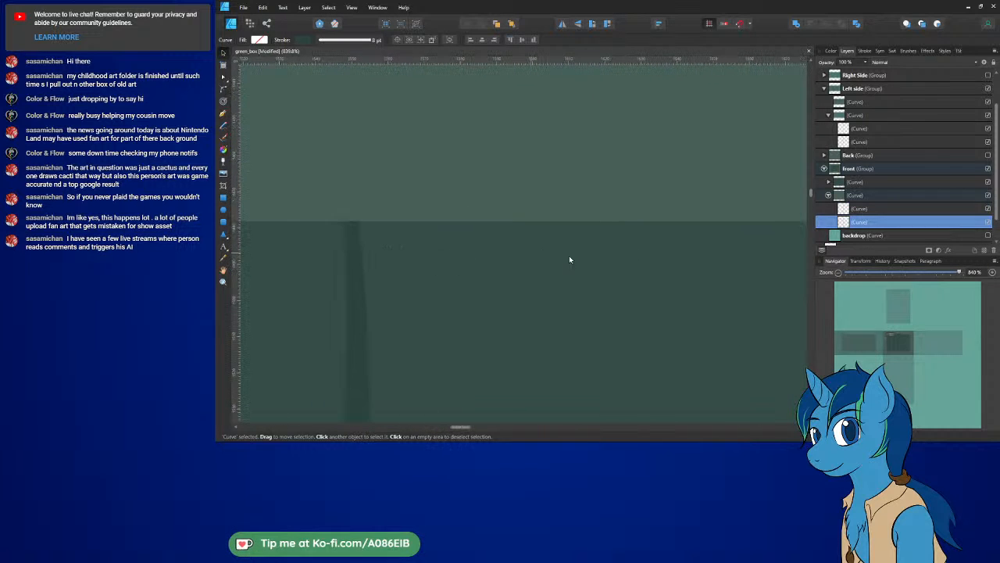
scroll(635, 257, "down", 7, "ctrl")
middle_click_drag(664, 268, 274, 258)
scroll(609, 256, "up", 6, "ctrl")
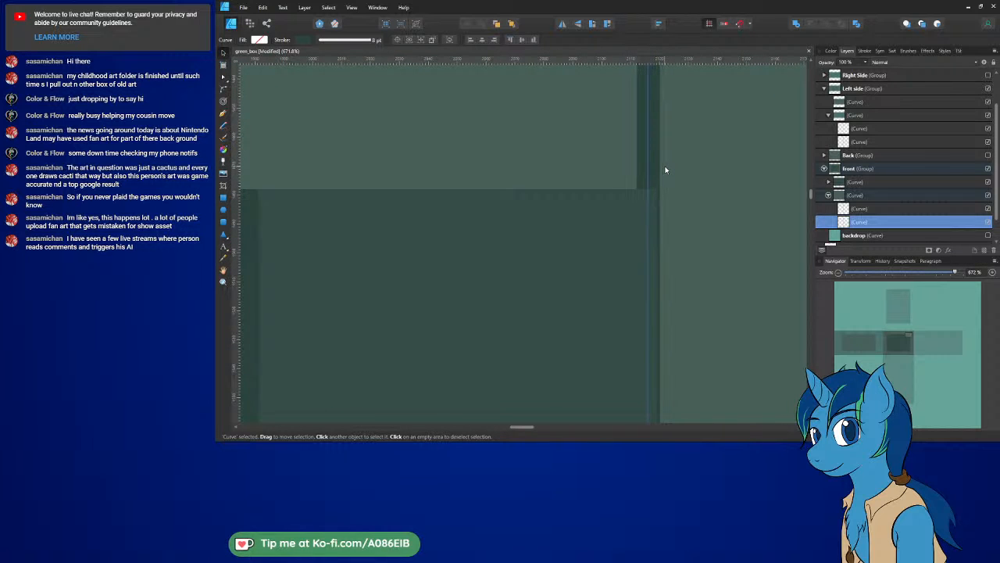
Step: Select the right vertical line of "Left side" and examine its alignment with the inner panel's edge
scroll(677, 188, "down", 10, "ctrl")
scroll(616, 221, "up", 4, "ctrl")
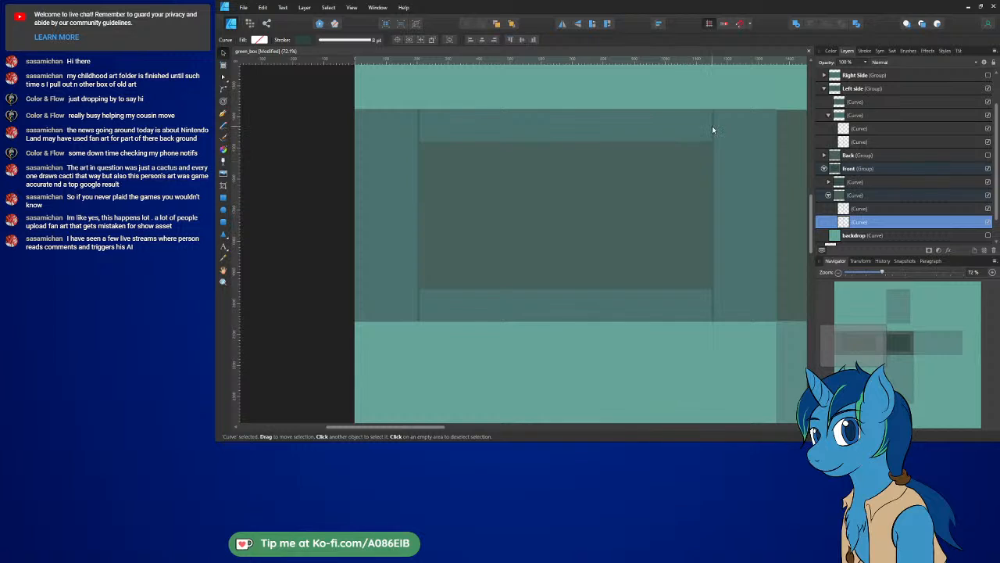
left_click(651, 170)
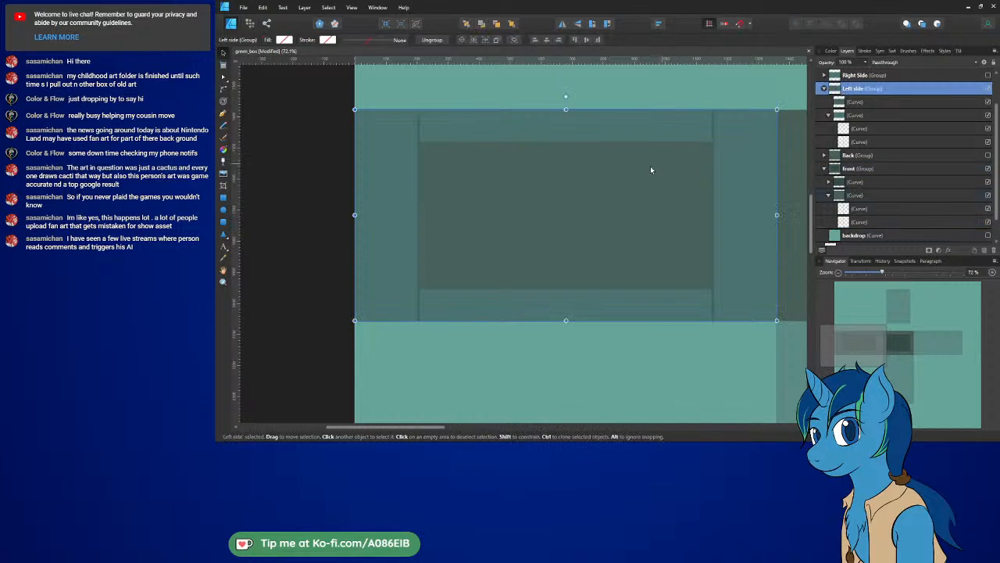
left_click(855, 142)
scroll(747, 180, "up", 5, "ctrl")
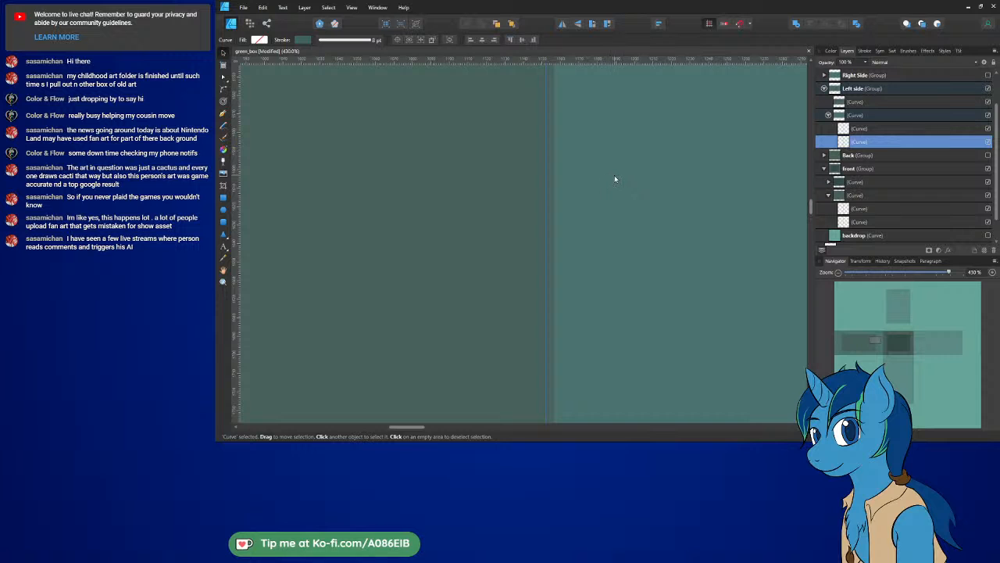
scroll(614, 179, "down", 5, "ctrl")
scroll(614, 179, "down", 1, "ctrl")
middle_click_drag(541, 178, 735, 216)
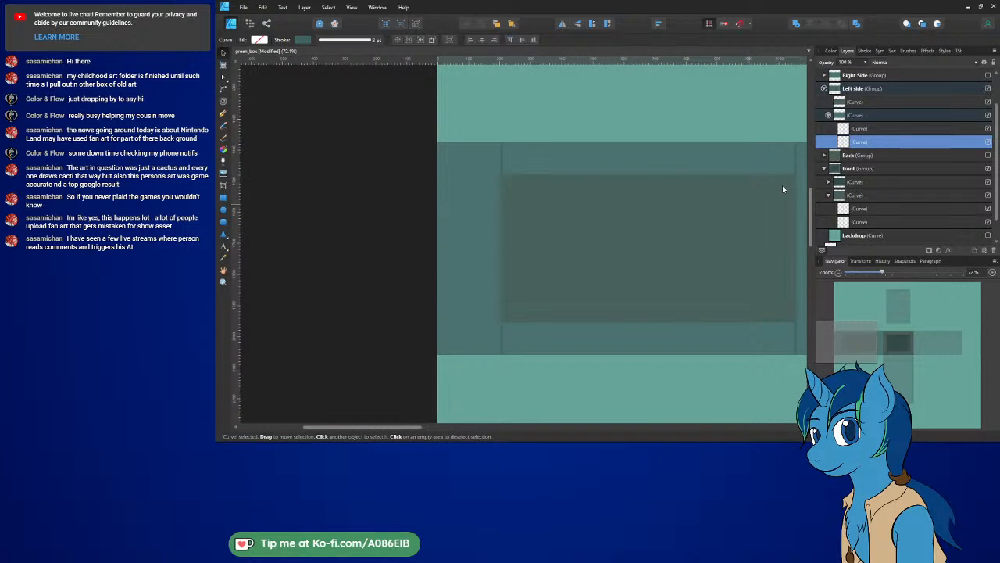
Step: Nudge the left vertical line of "Left side" slightly right to line up with the inner panel's edge, and save the file
left_click(844, 131)
scroll(556, 211, "up", 5, "ctrl")
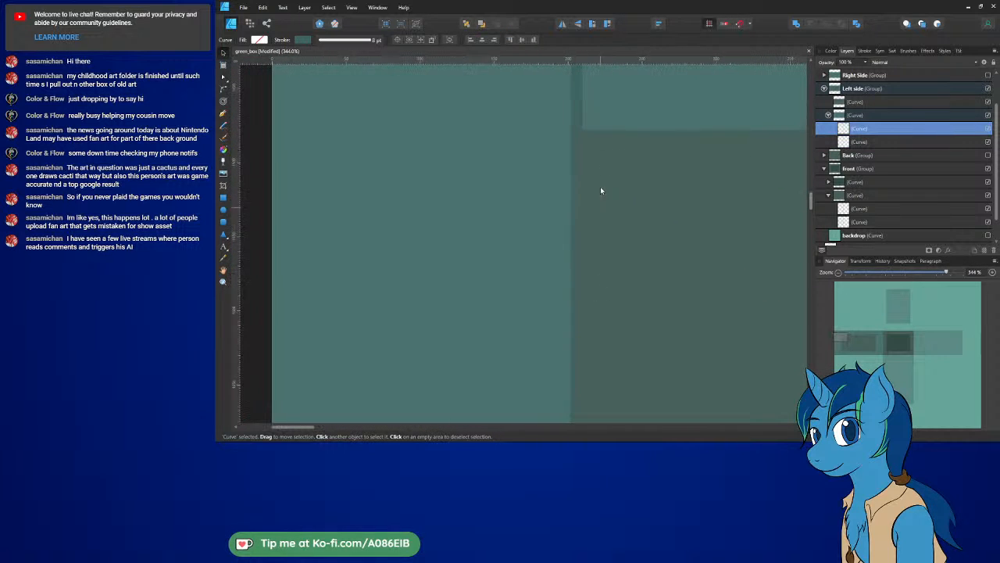
scroll(597, 225, "up", 2, "ctrl")
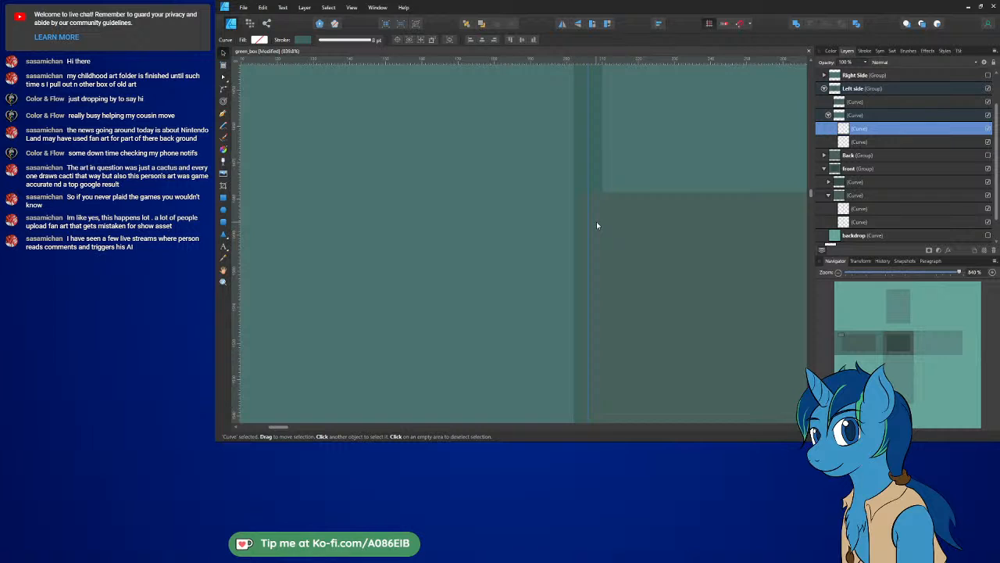
key("Right")
key("Right")
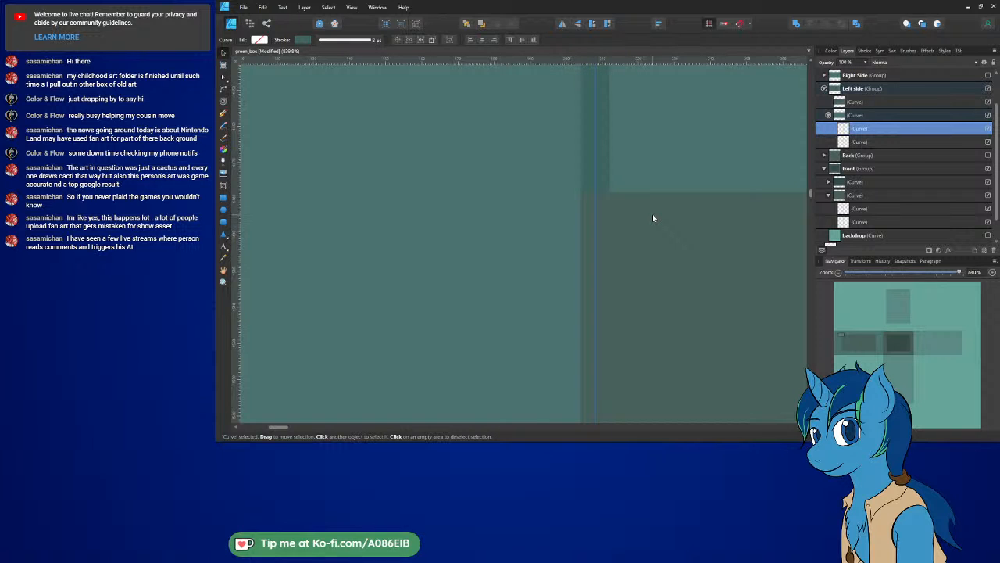
scroll(653, 218, "down", 6, "ctrl")
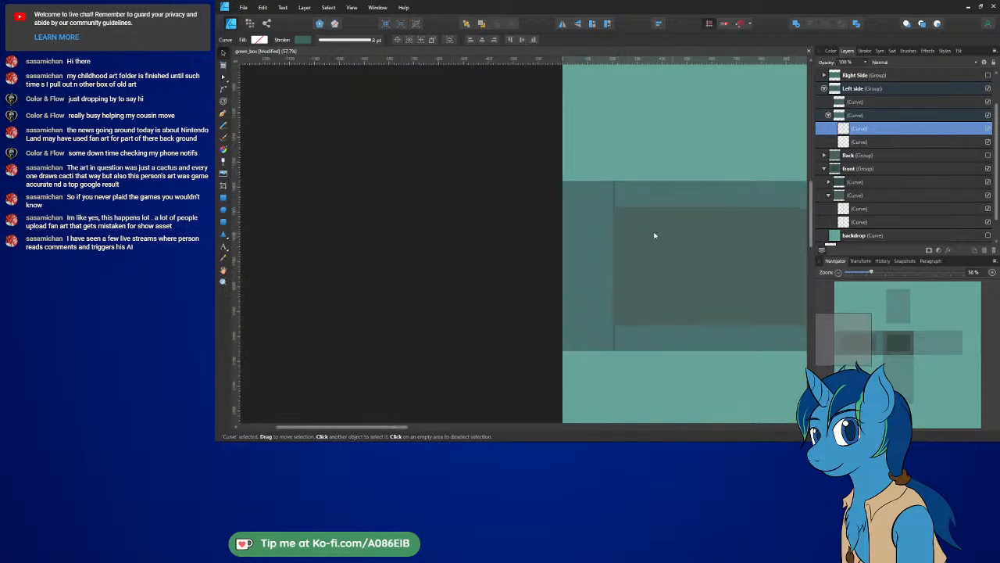
middle_click_drag(655, 235, 385, 213)
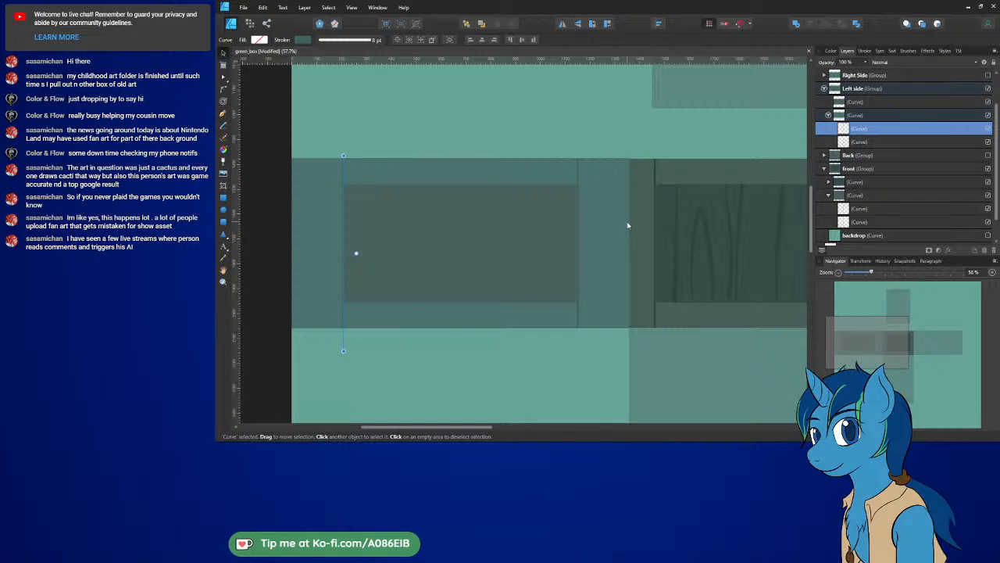
key("ctrl+s")
Step: Hide the inner panel and frame curves of the "Left side" group to expose the background sketch
scroll(632, 225, "down", 2, "ctrl")
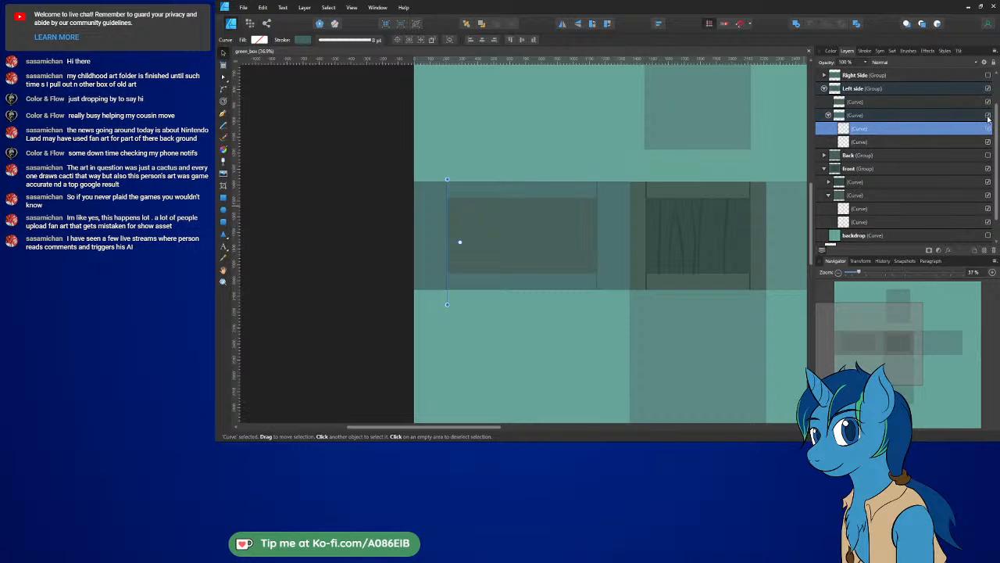
left_click(828, 115)
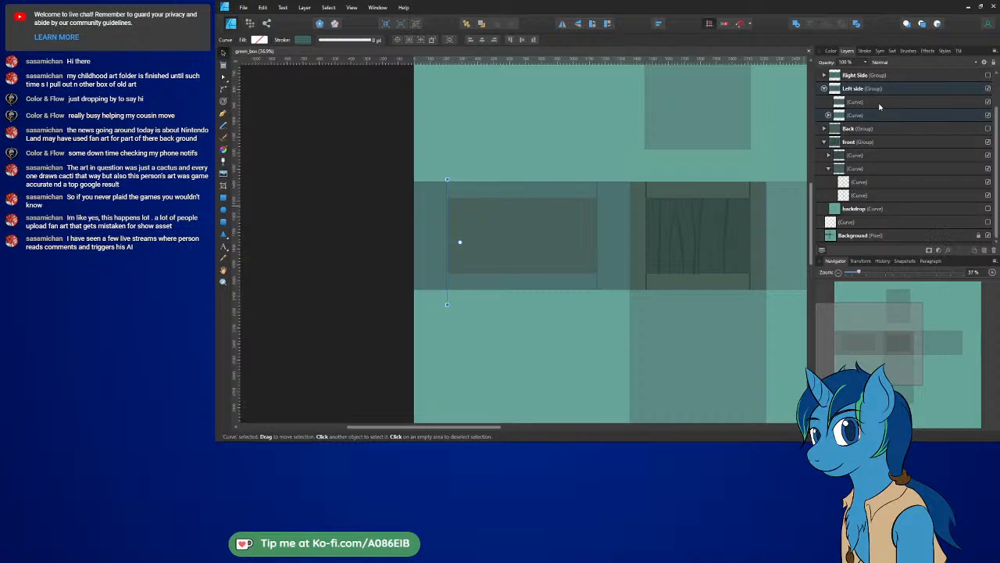
left_click(989, 101)
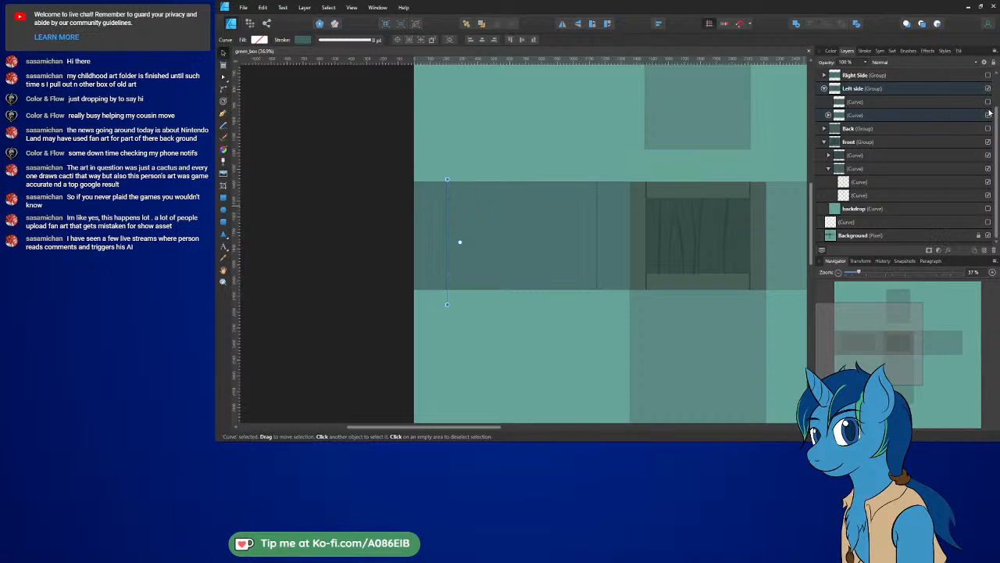
left_click(989, 115)
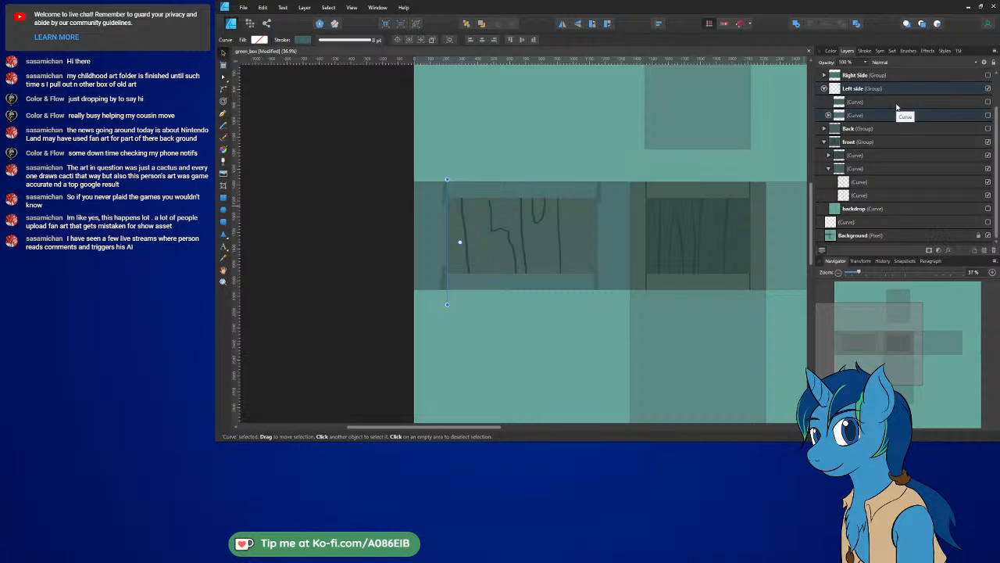
Step: Select and copy the five wood grain curves nested in the "front" group's inner panel
left_click(828, 155)
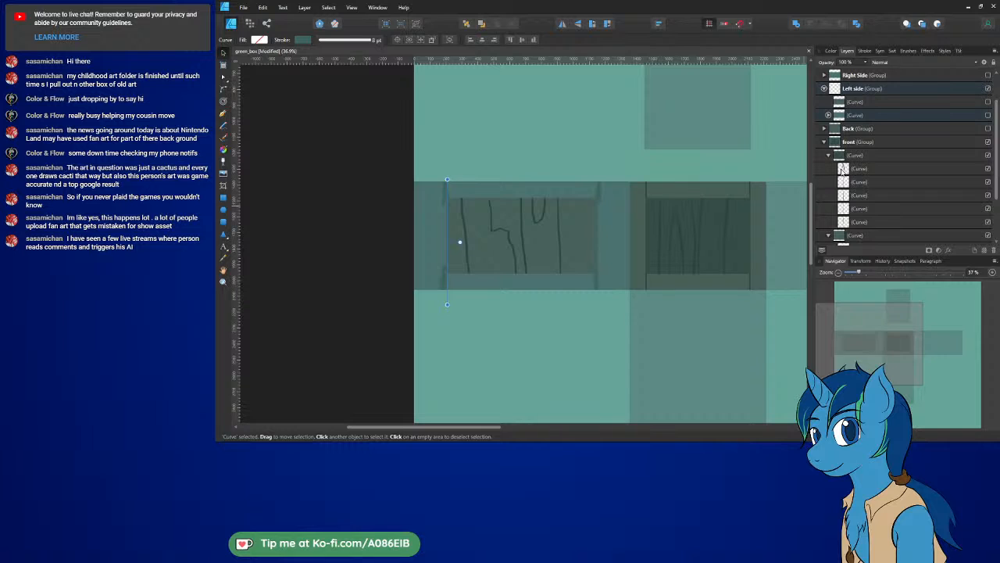
left_click(843, 169)
left_click(844, 181, "shift")
left_click(843, 194, "shift")
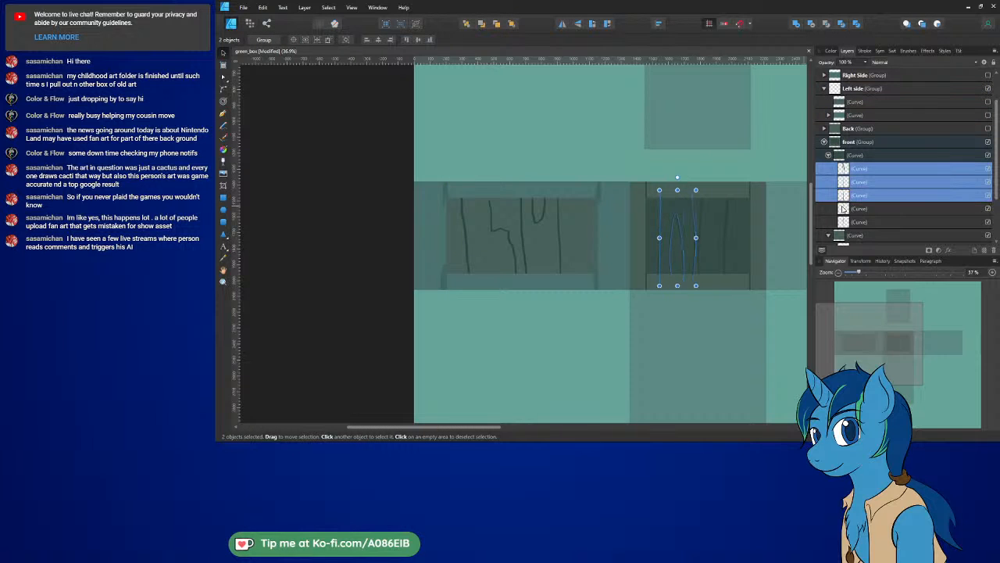
left_click(844, 209, "shift")
left_click(850, 222, "shift")
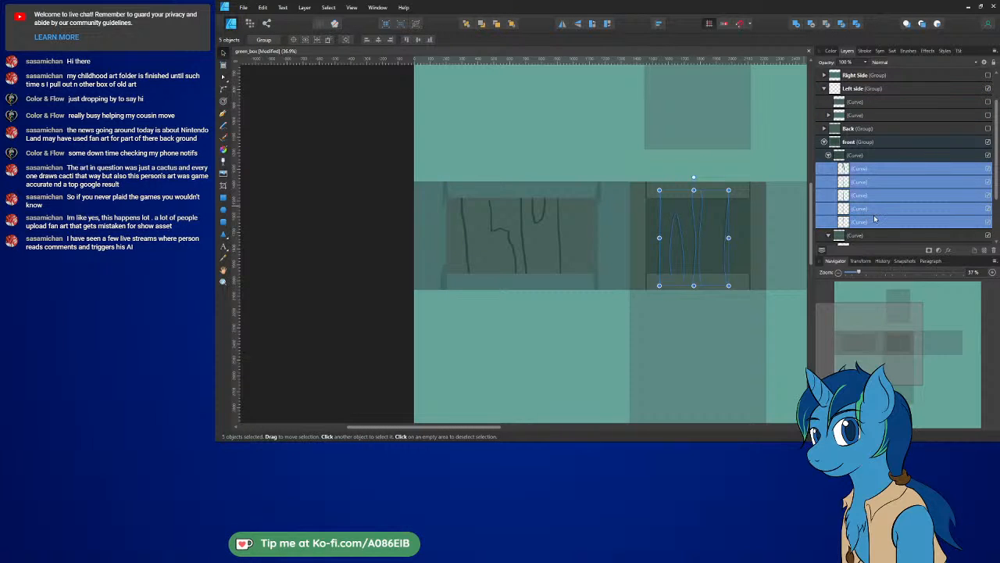
Step: Paste the five grain curves into the "Left side" group and move them over the left face's sketched grain lines
left_click(839, 103)
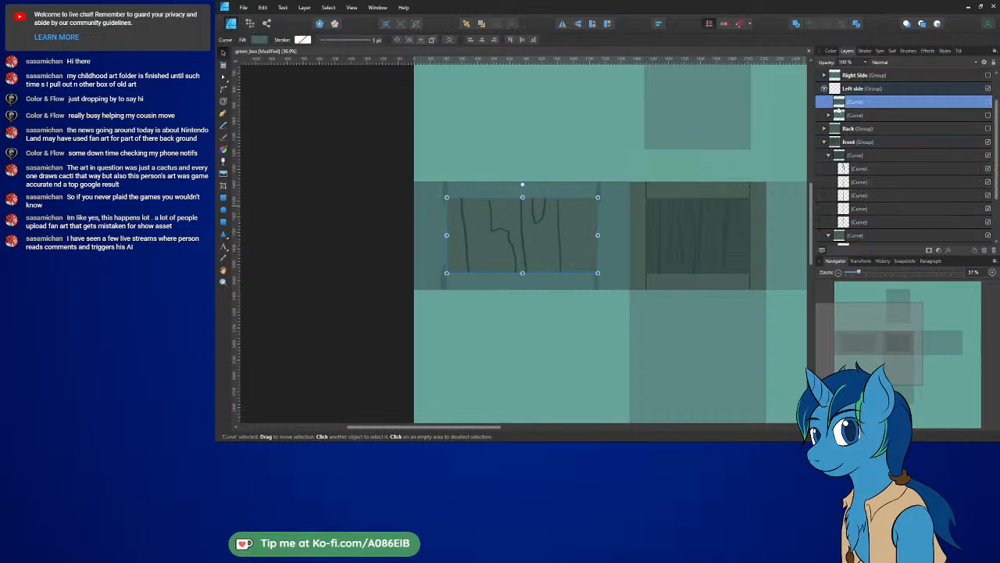
right_click(839, 103)
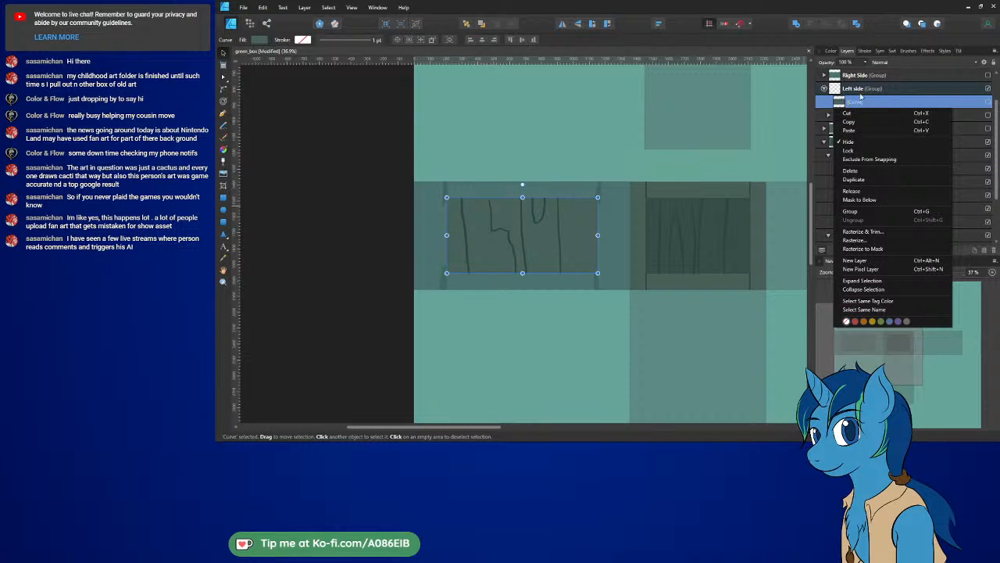
left_click(855, 89)
right_click(848, 90)
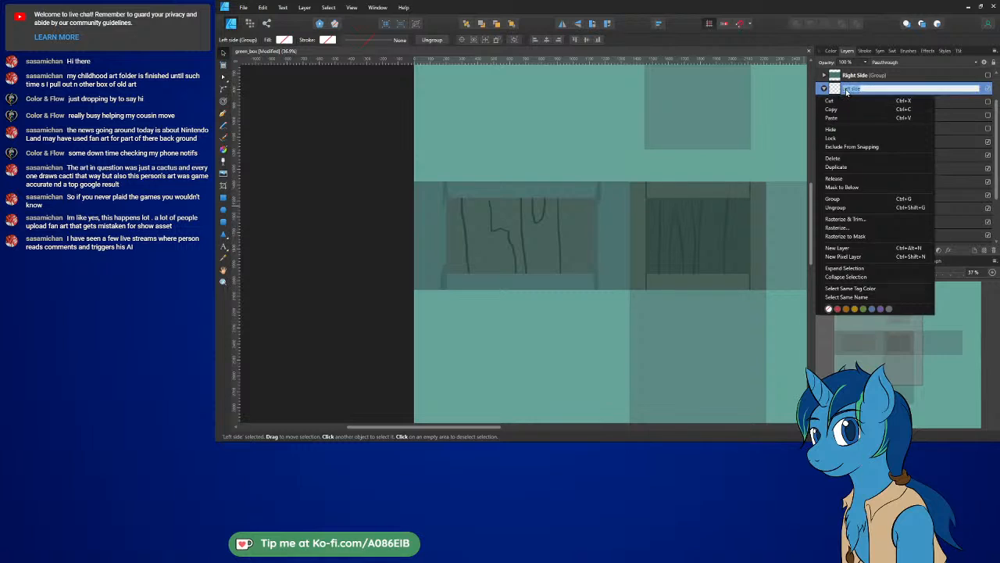
key("Escape")
left_click(854, 102)
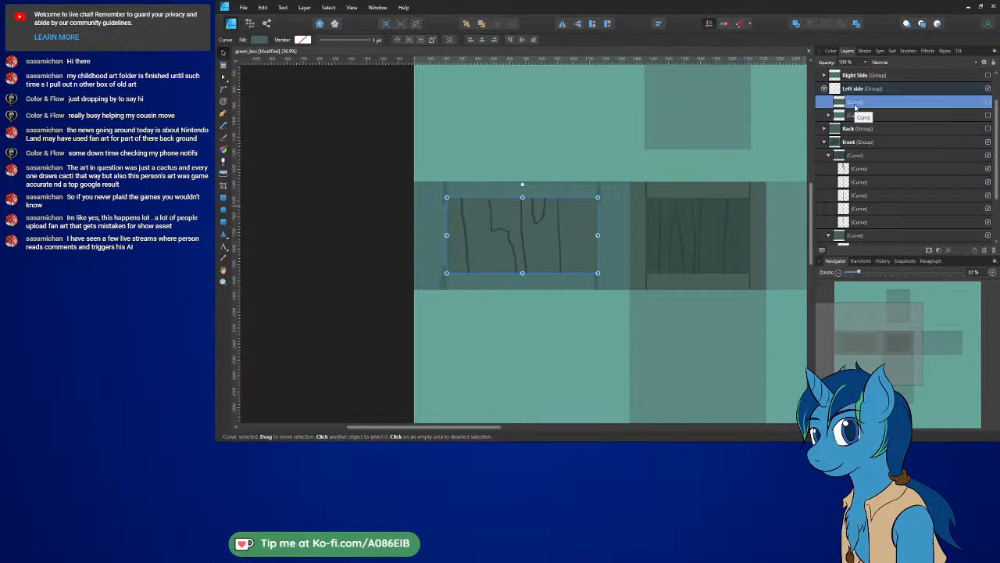
key("ctrl+v")
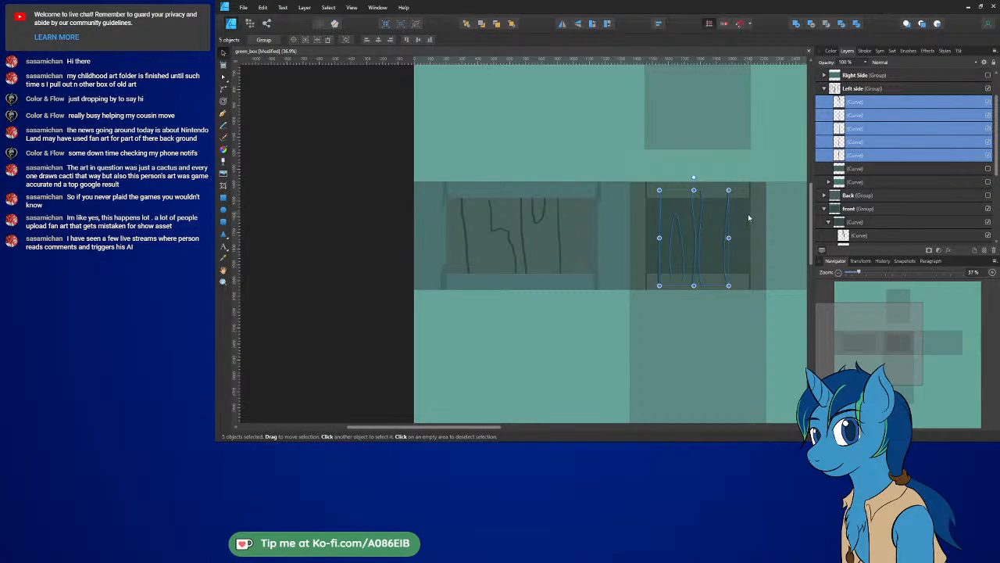
left_click_drag(711, 225, 533, 221)
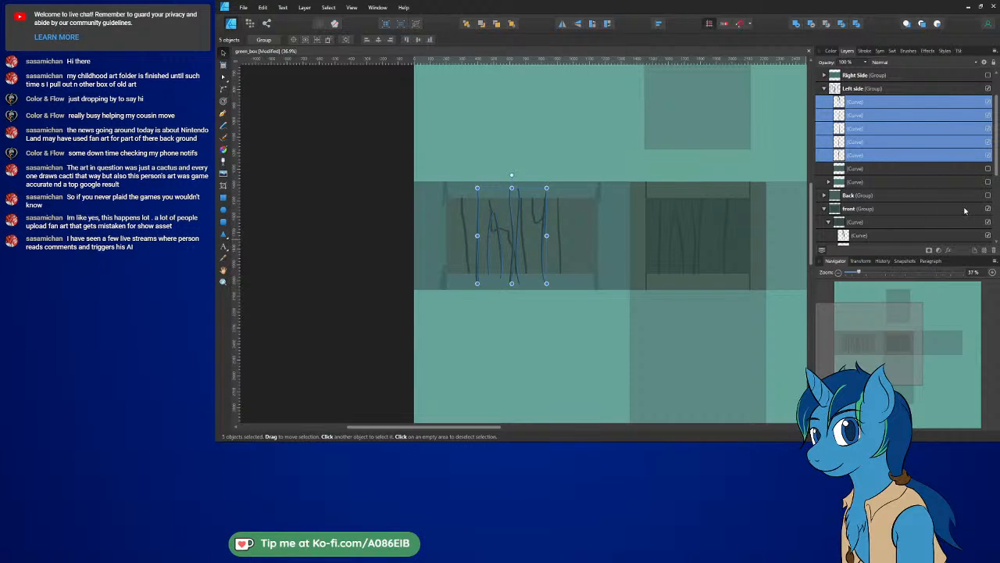
Step: Reshape the rightmost pasted grain curve in "Left side" by moving its nodes and handles onto the rightmost sketched grain line
scroll(918, 176, "down", 4)
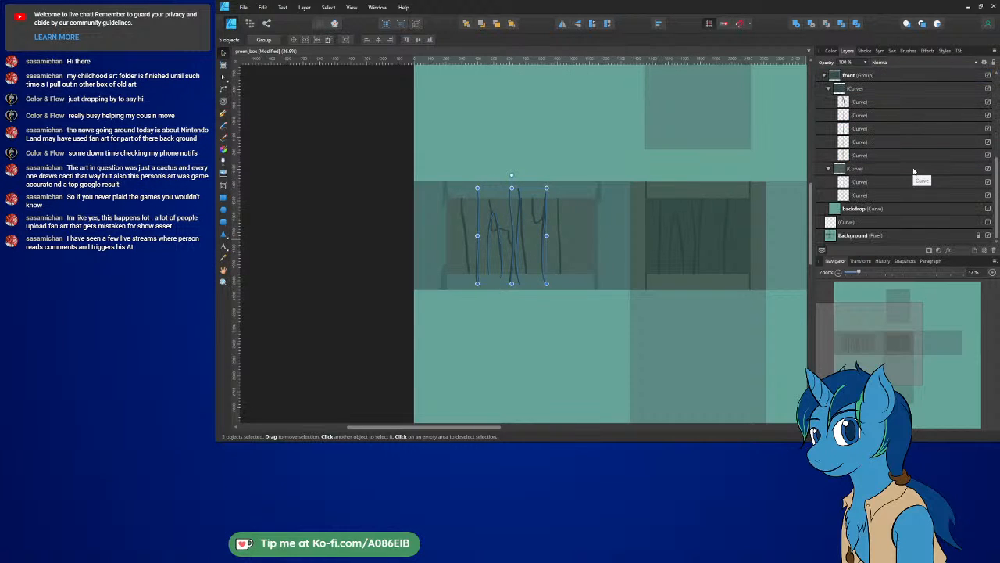
scroll(521, 222, "up", 6, "ctrl")
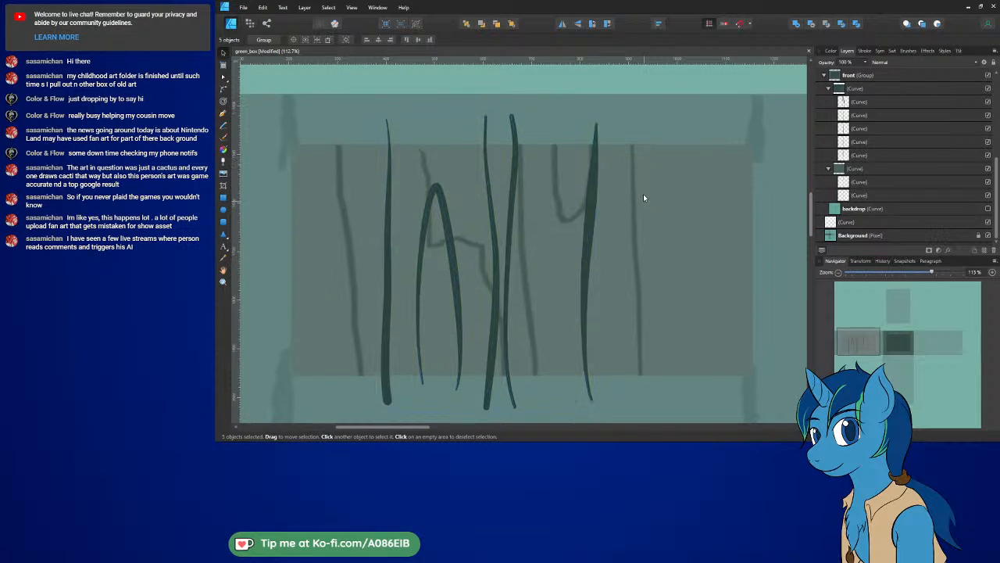
scroll(643, 194, "down", 1)
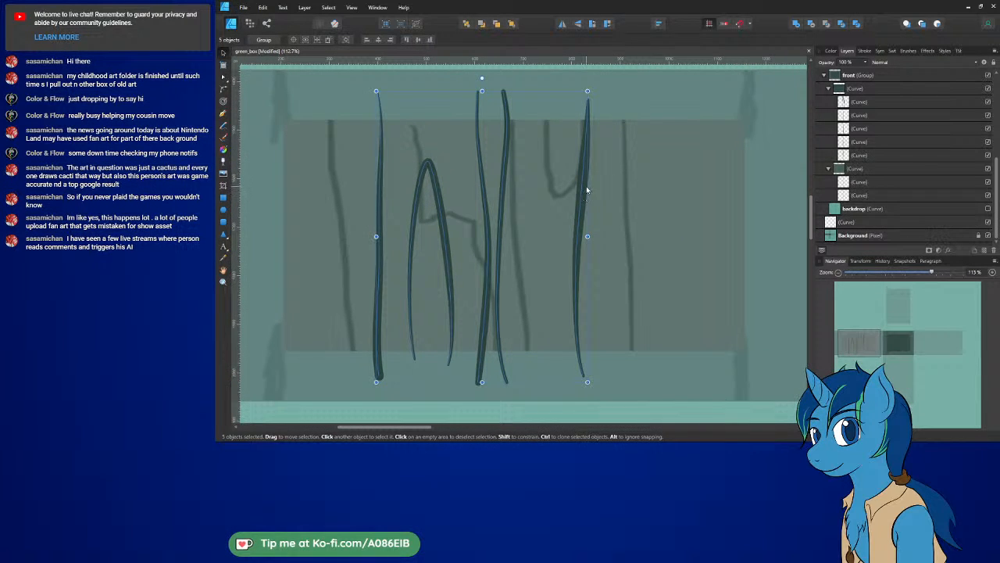
left_click(225, 77)
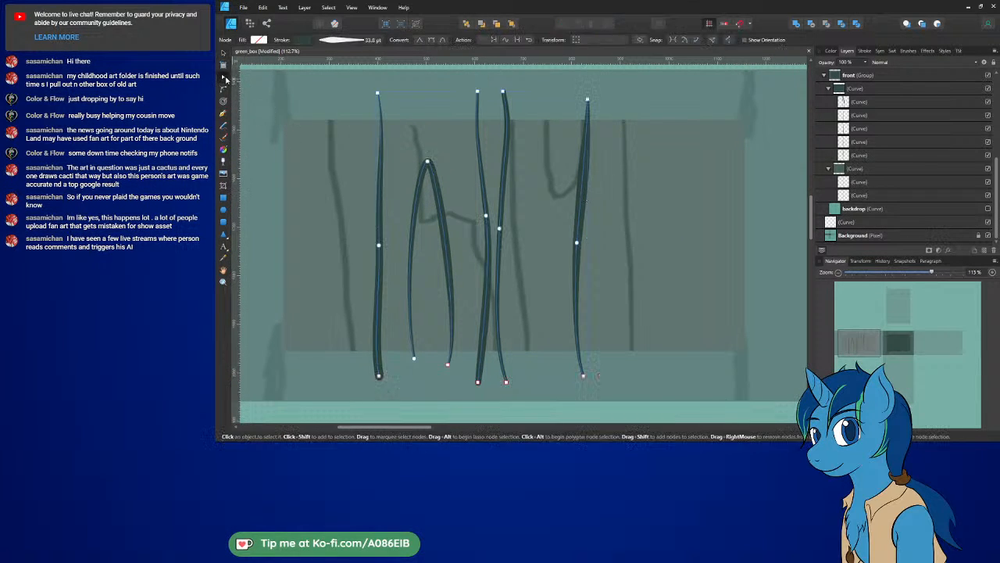
left_click(581, 183)
key("ctrl+z")
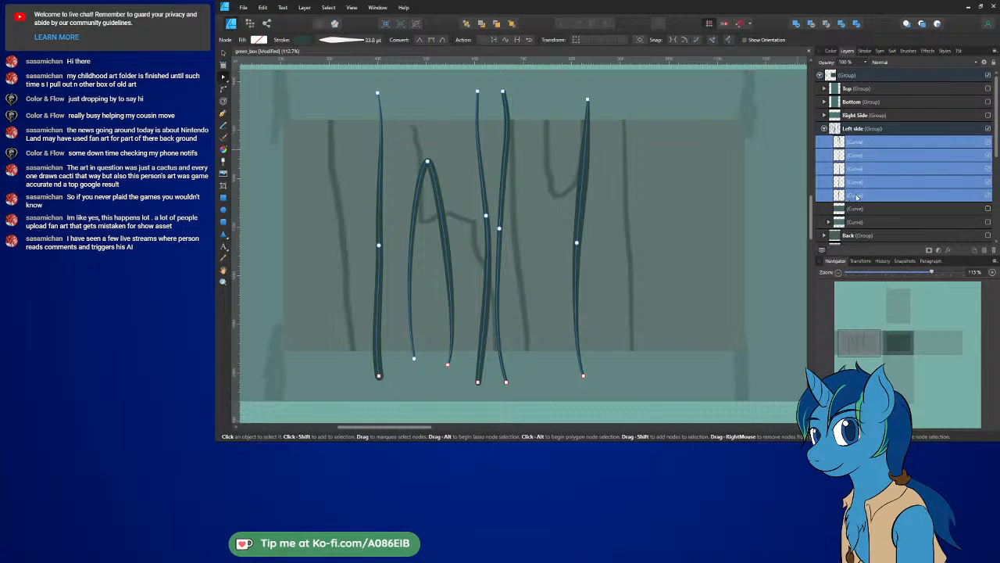
left_click(857, 197)
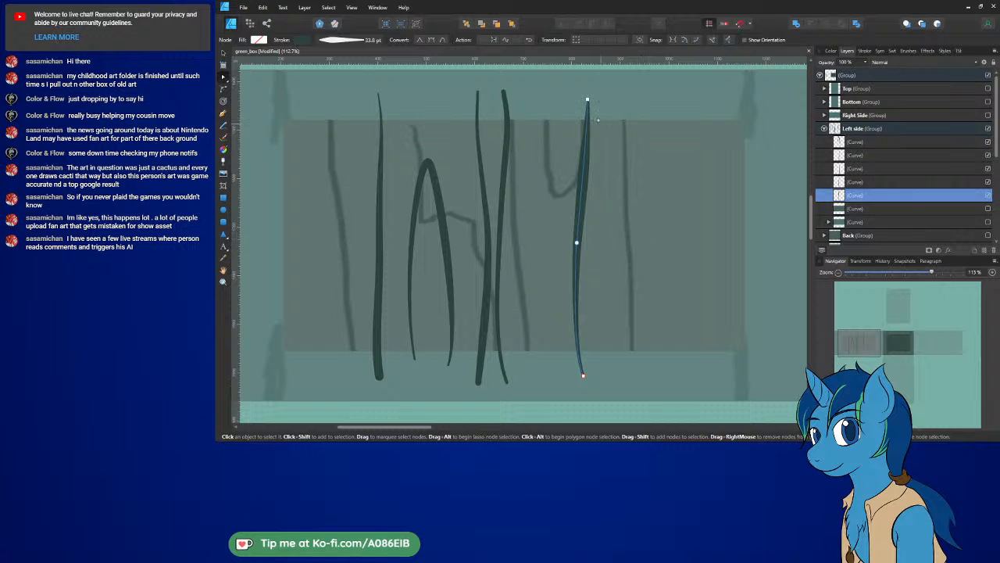
left_click_drag(587, 99, 623, 103)
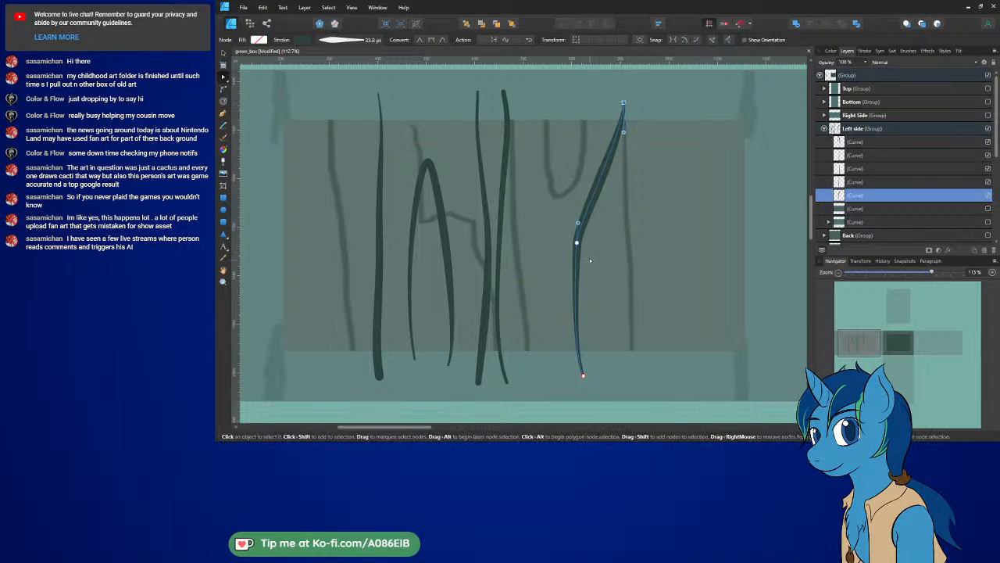
left_click_drag(576, 242, 628, 242)
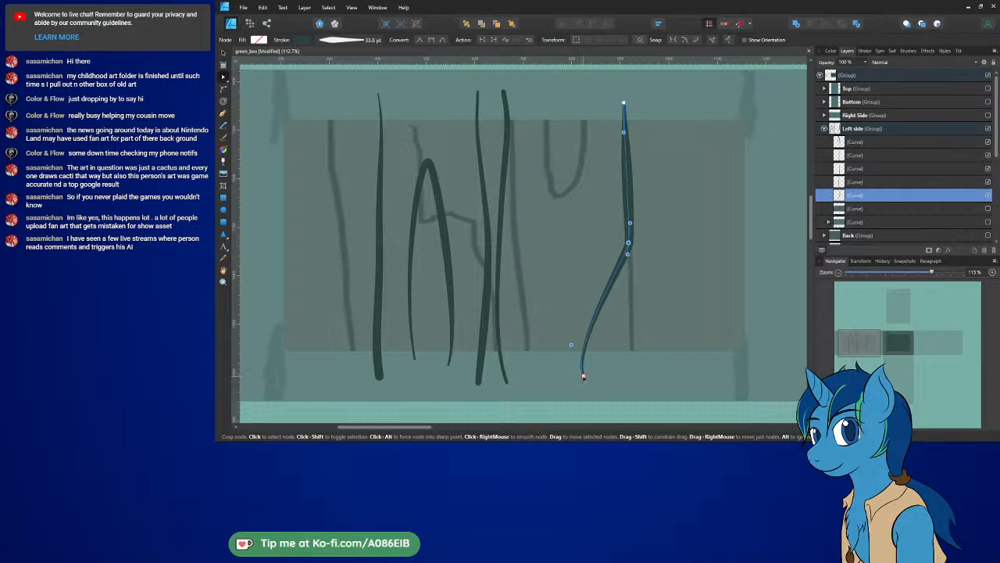
mouse_move(583, 376)
left_mouse_down()
mouse_move(632, 375)
mouse_move(633, 342)
left_mouse_up()
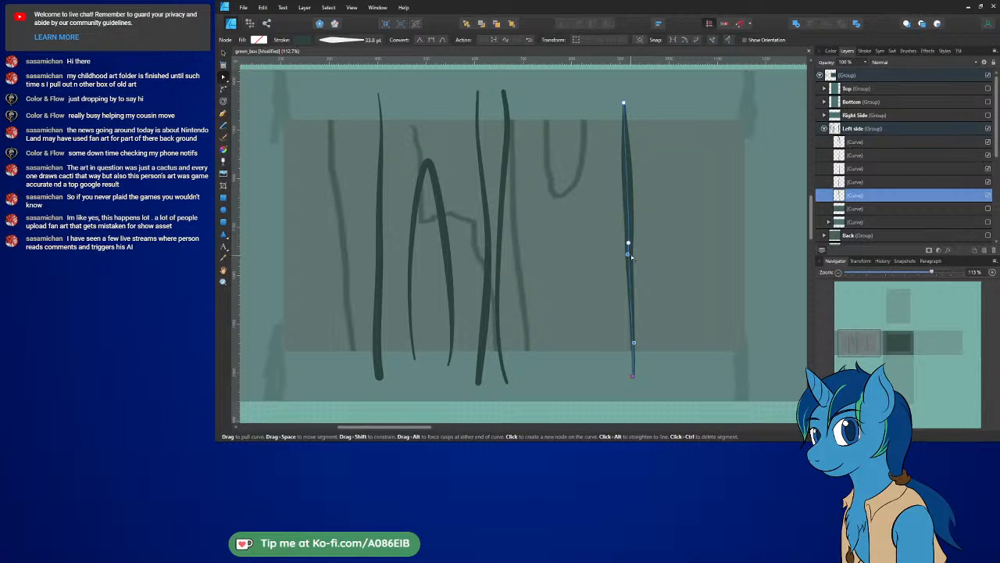
mouse_move(632, 257)
left_mouse_down()
mouse_move(623, 259)
mouse_move(631, 264)
mouse_move(660, 237)
mouse_move(628, 258)
left_mouse_up()
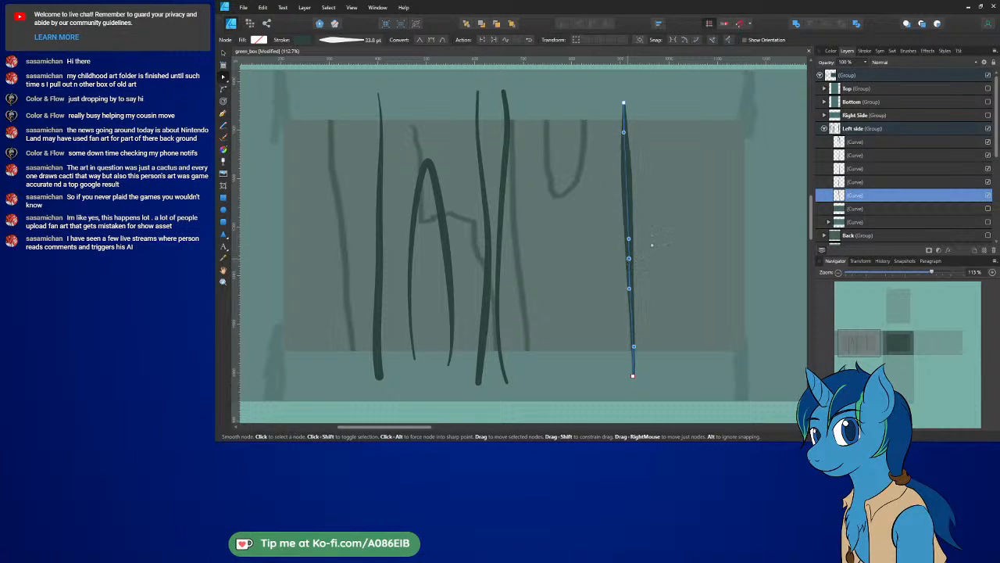
Step: Flatten the rightmost grain curve's stroke pressure profile into a gentle wave with an extra low point, and smooth its middle bend
left_click(864, 51)
left_click(891, 184)
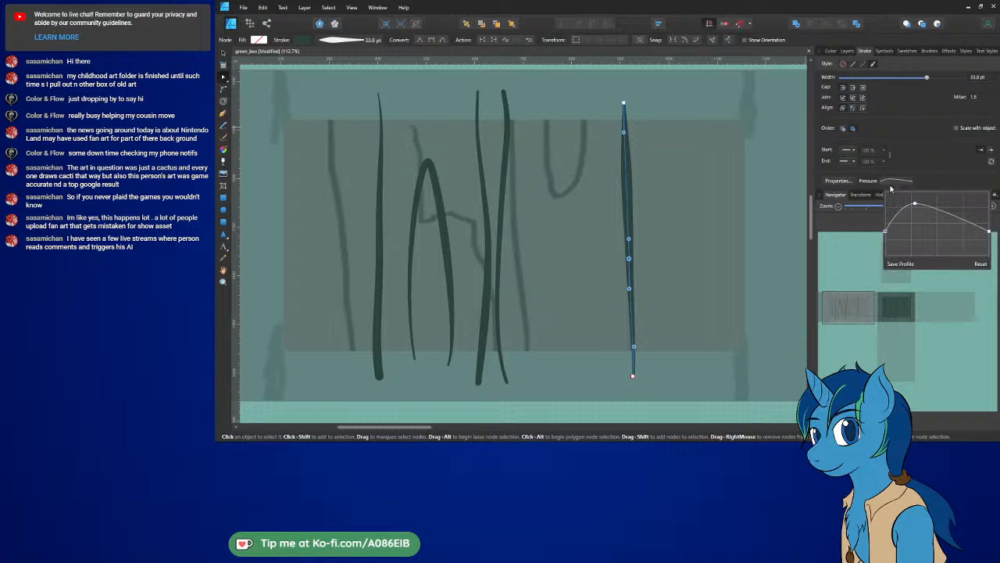
mouse_move(885, 232)
left_mouse_down()
mouse_move(886, 216)
mouse_move(885, 231)
mouse_move(920, 217)
mouse_move(963, 234)
mouse_move(912, 220)
left_mouse_up()
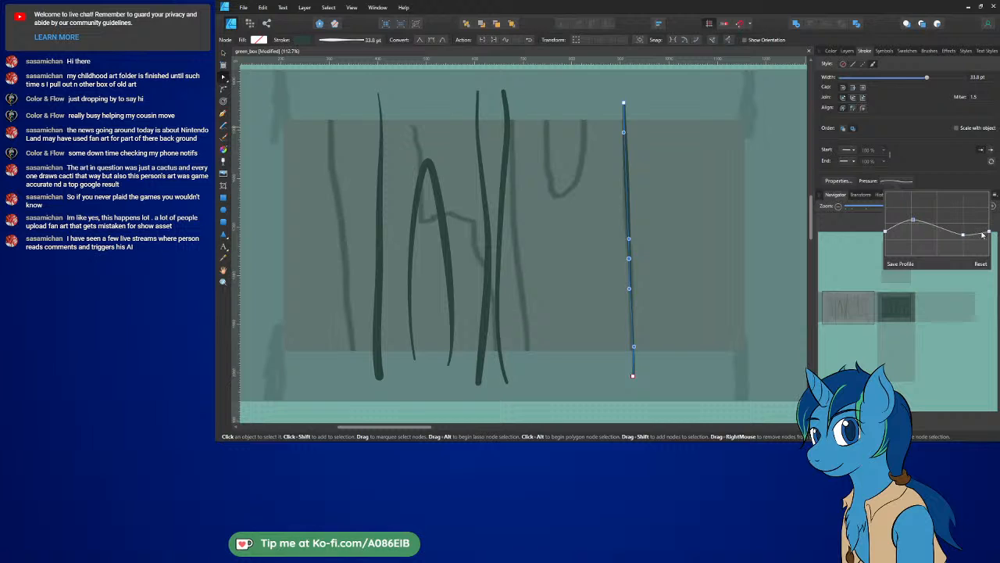
left_click_drag(988, 233, 988, 227)
left_click_drag(630, 240, 627, 226)
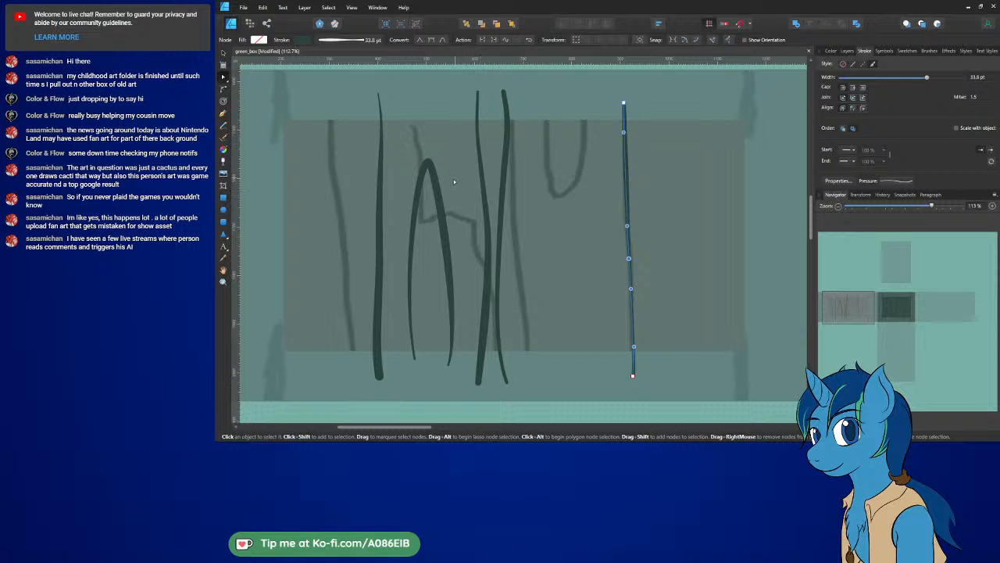
Step: Turn the arch-shaped grain curve upside down and move it onto the sketched U-shaped grain line
left_click(438, 202)
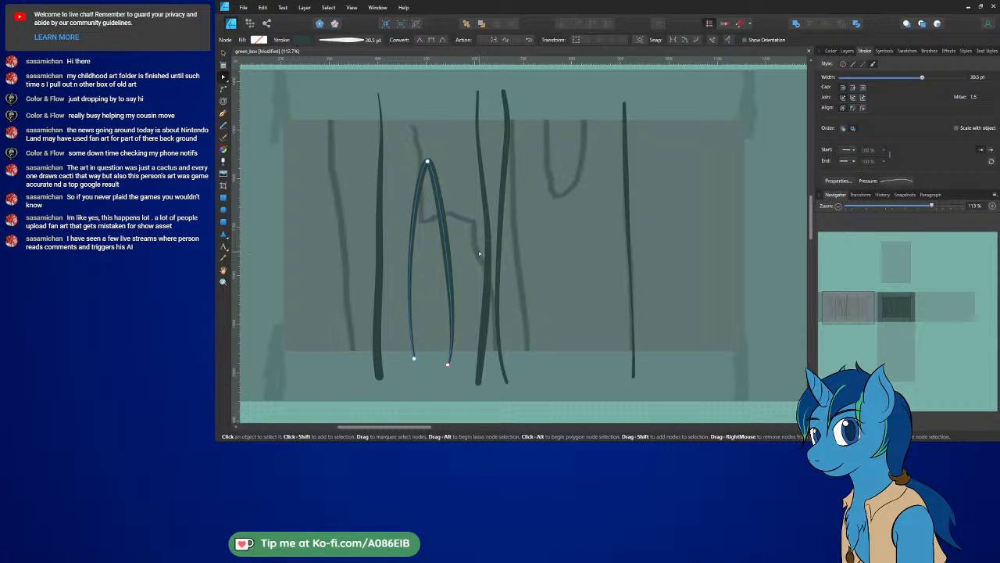
left_click(224, 53)
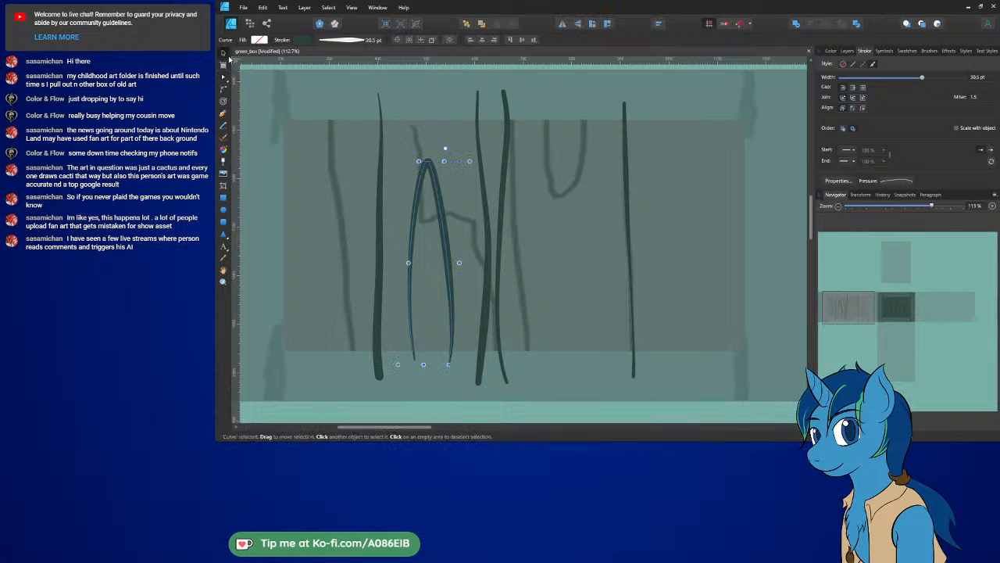
left_click(223, 66)
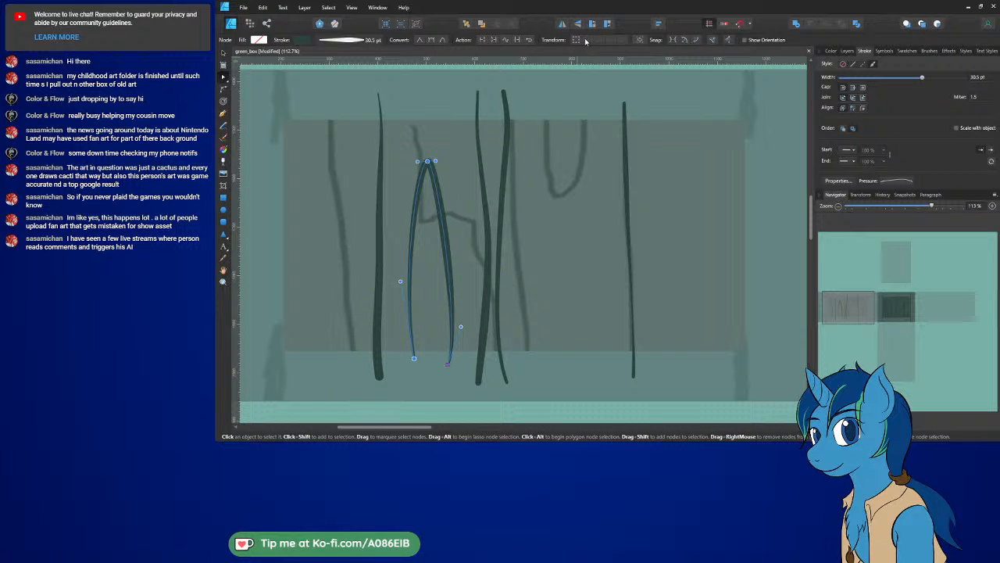
key("ctrl+a")
left_click_drag(427, 157, 559, 157)
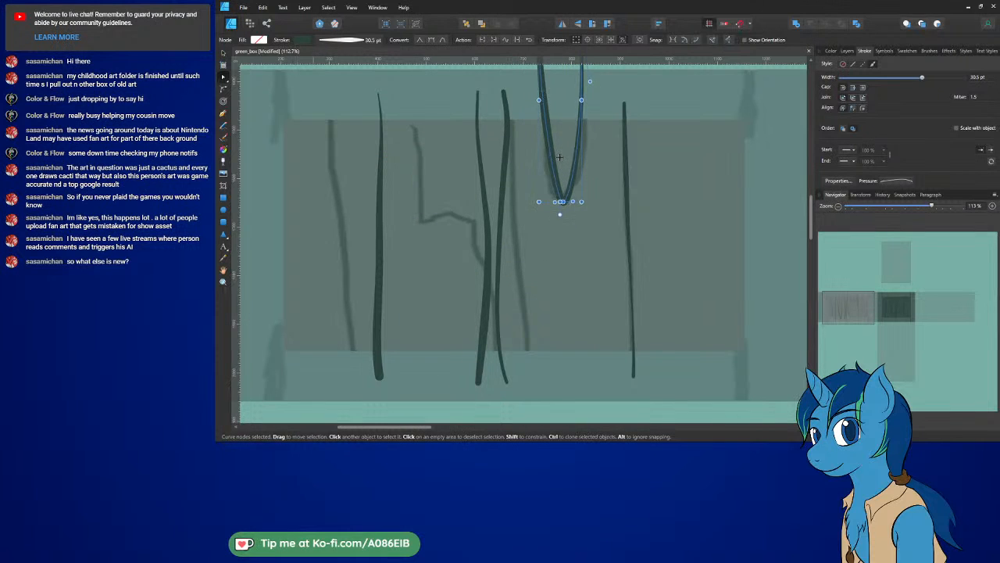
Step: Fit the bottom node and right arm of the U-shaped grain curve to the sketched U, shortening the right arm
scroll(592, 305, "up", 3)
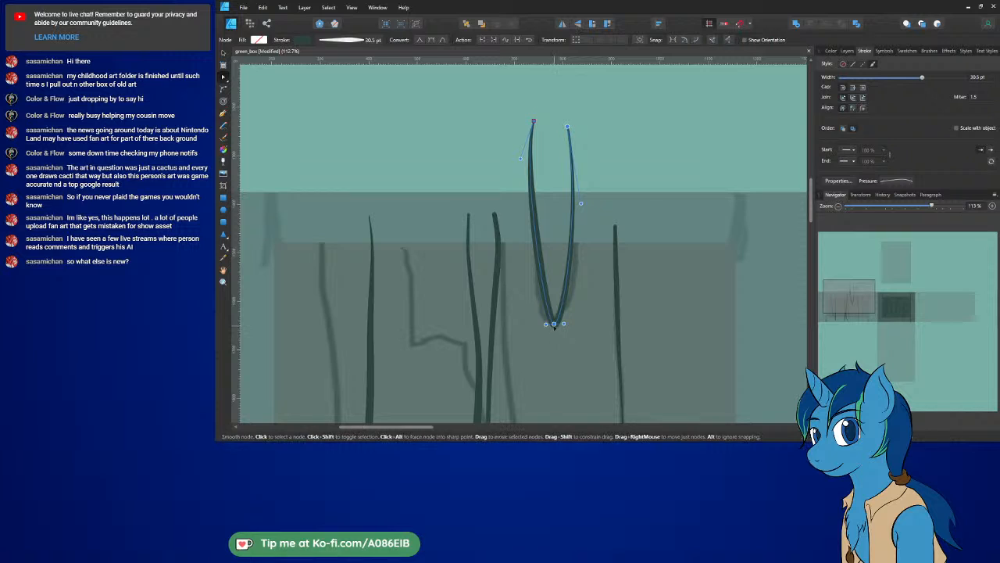
left_click(553, 323)
left_click_drag(554, 323, 547, 319)
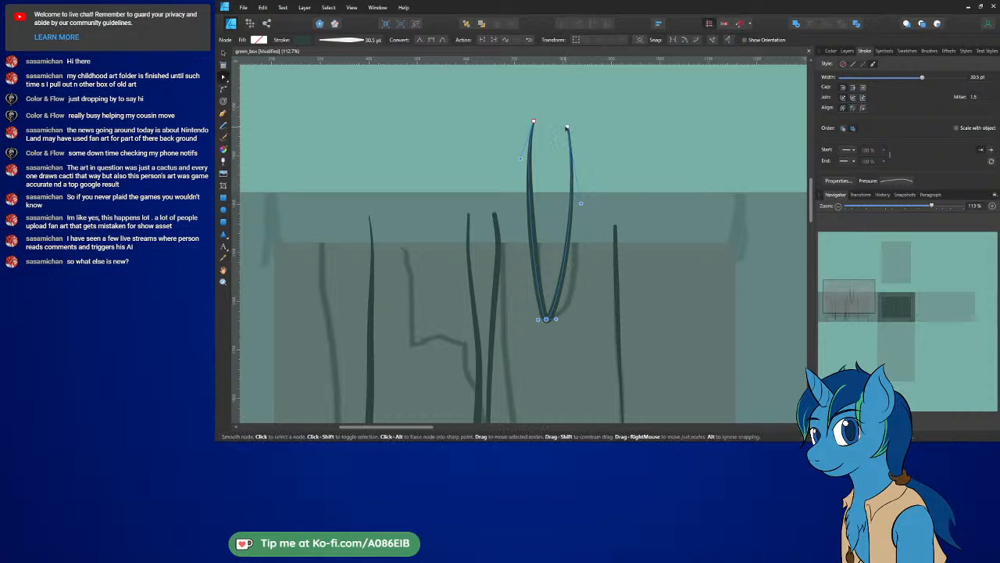
left_click_drag(567, 127, 569, 201)
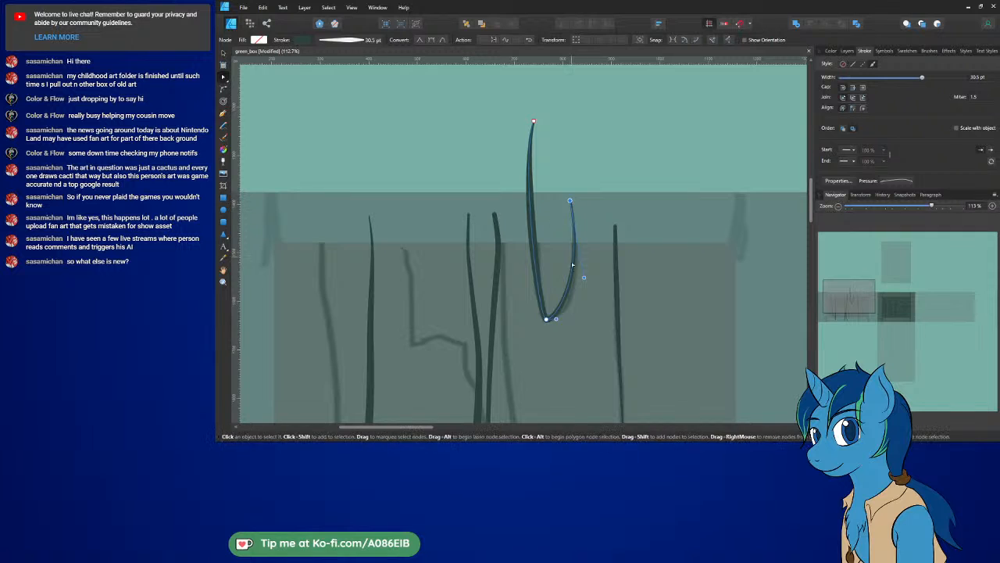
left_click_drag(582, 277, 587, 297)
Step: Hide the U-shaped curve in "Left side" and move its left end node, bottom node and handle onto the sketched U
left_click(882, 51)
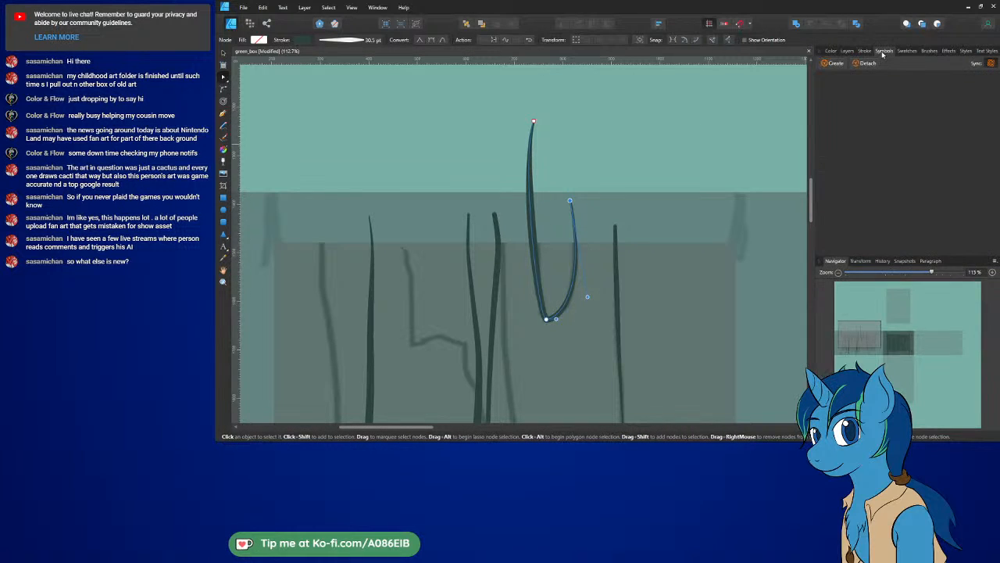
left_click(865, 51)
left_click(848, 51)
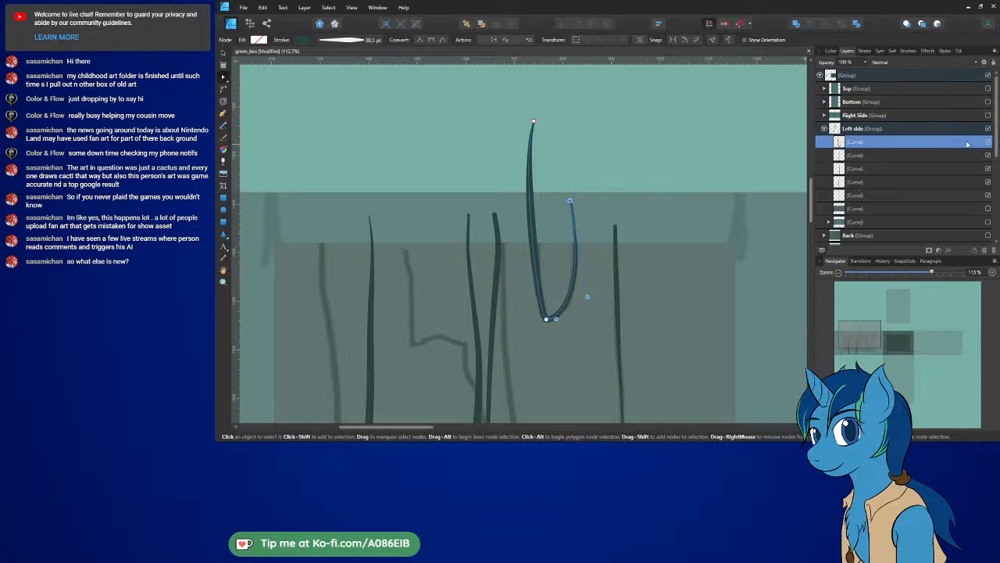
left_click(989, 143)
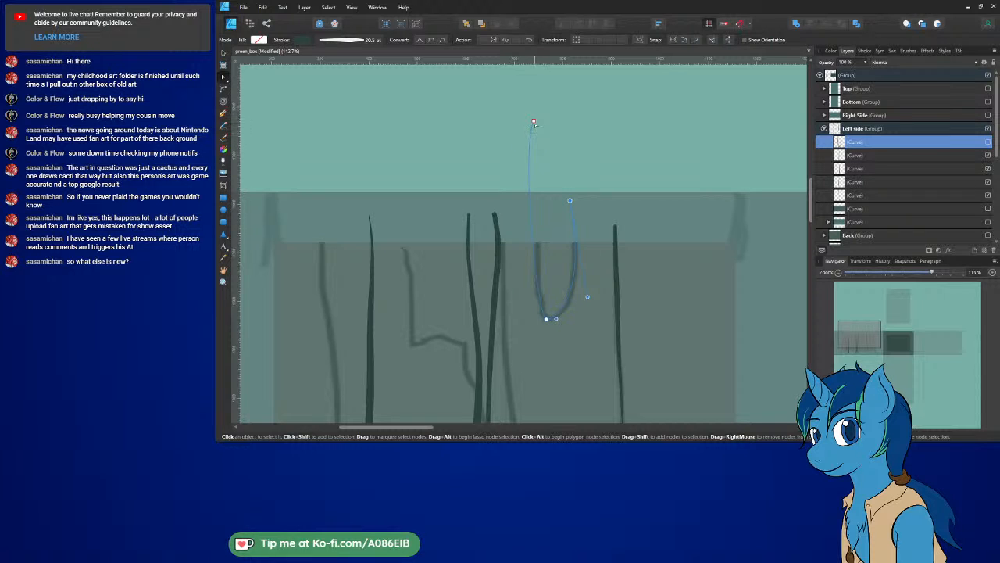
left_click_drag(534, 123, 543, 163)
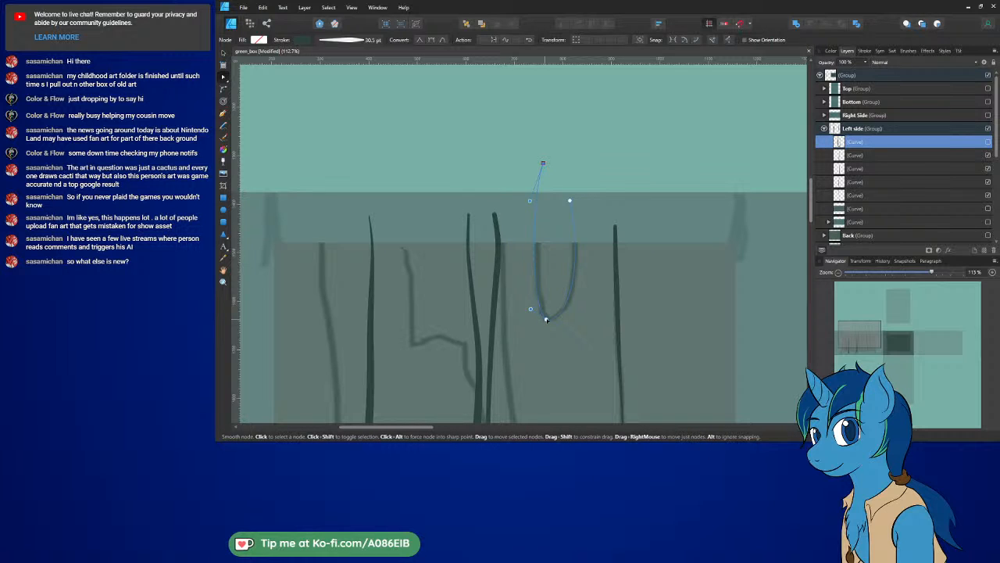
left_click_drag(547, 320, 550, 319)
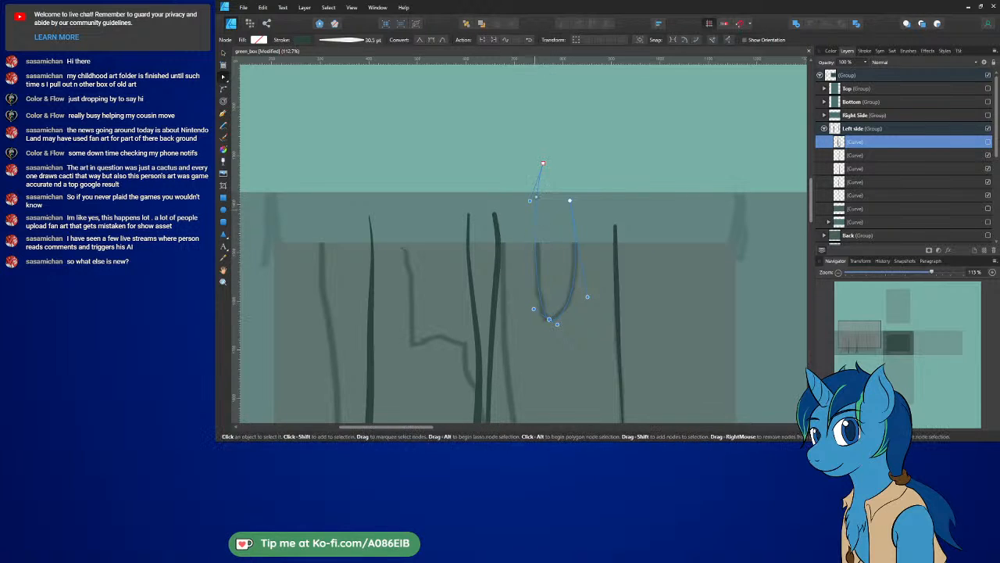
left_click_drag(531, 202, 536, 211)
Step: Switch to the media player, play the gameplay recording full screen, pause it at the save screen, and return to the green_box drawing
mouse_move(659, 438)
left_mouse_down()
mouse_move(662, 166)
mouse_move(645, 12)
mouse_move(640, 26)
left_mouse_up()
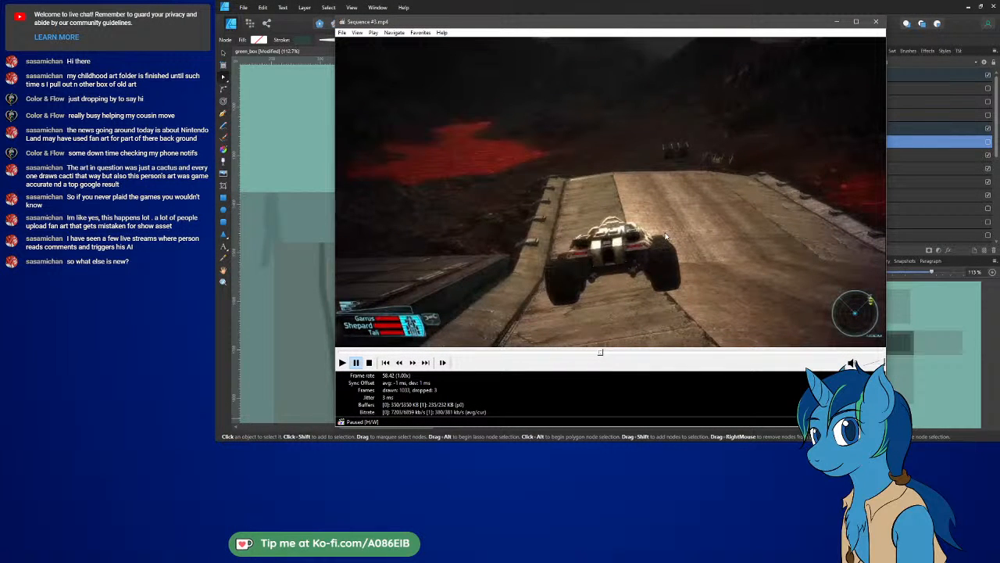
double_click(645, 171)
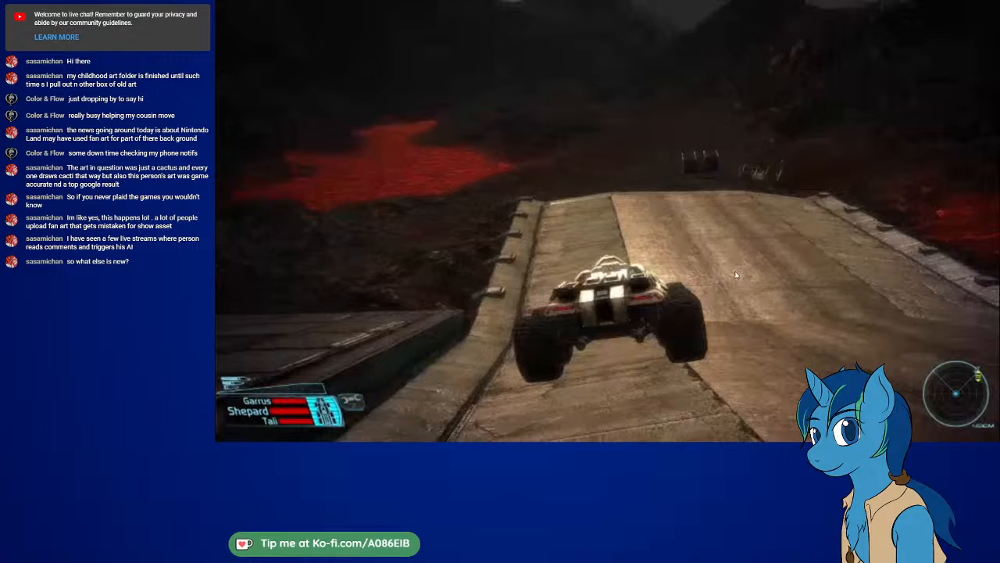
key("space")
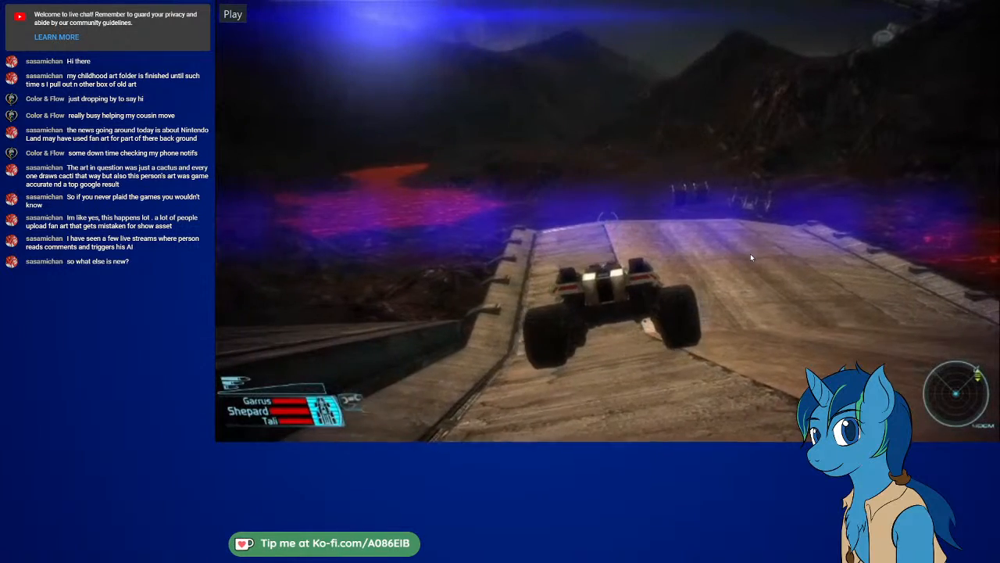
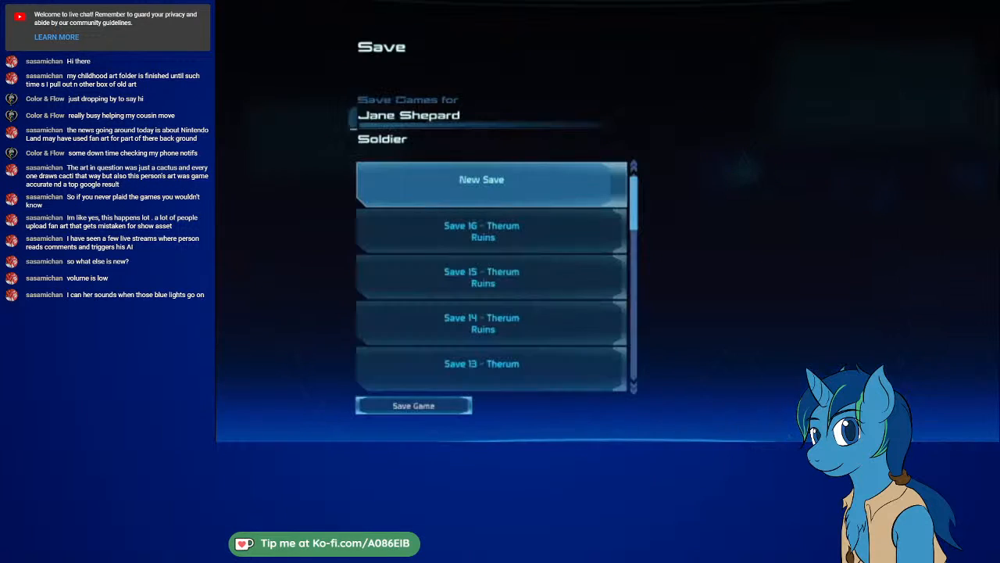
key("Return")
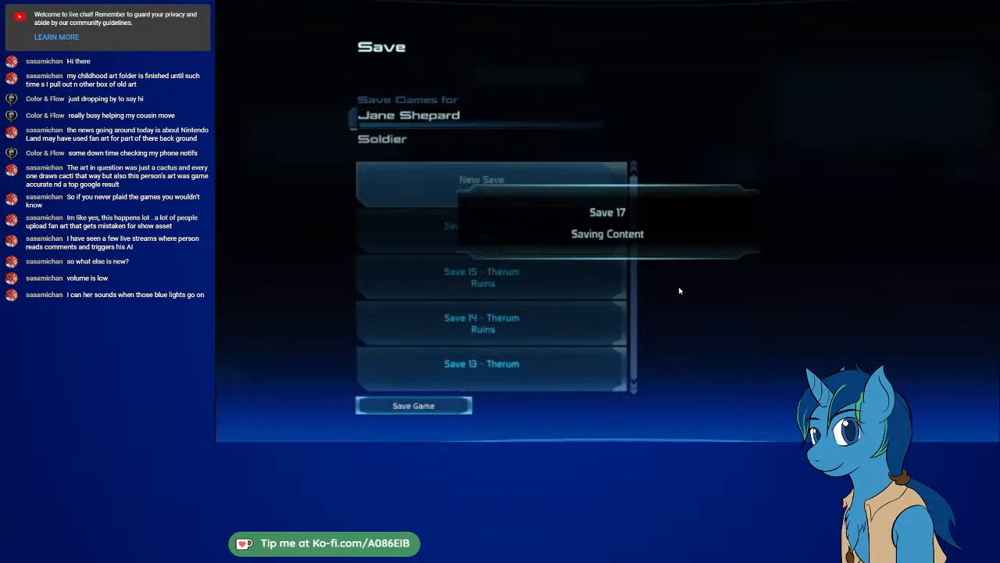
left_click(680, 275)
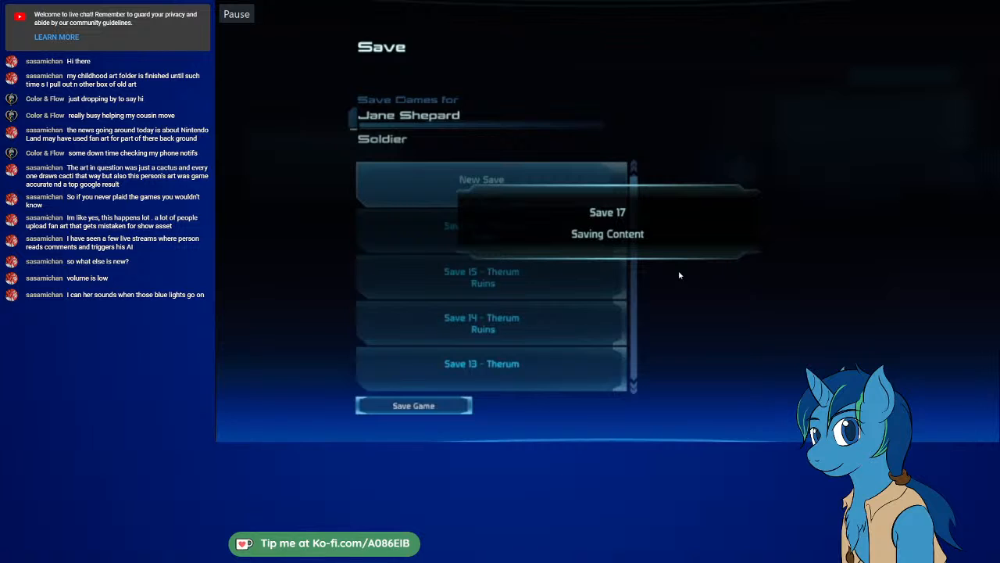
double_click(822, 202)
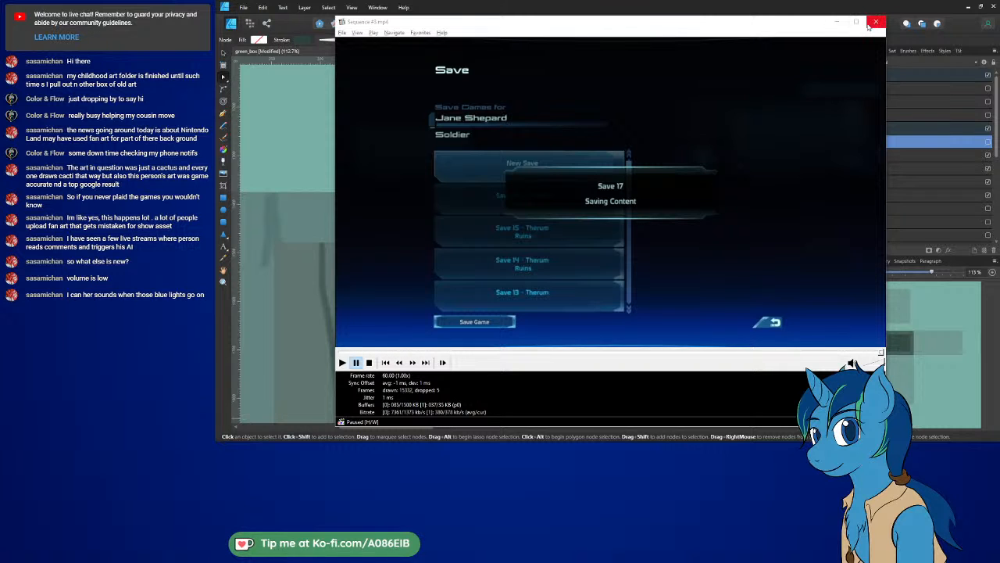
left_click(817, 24)
left_click_drag(817, 24, 811, 453)
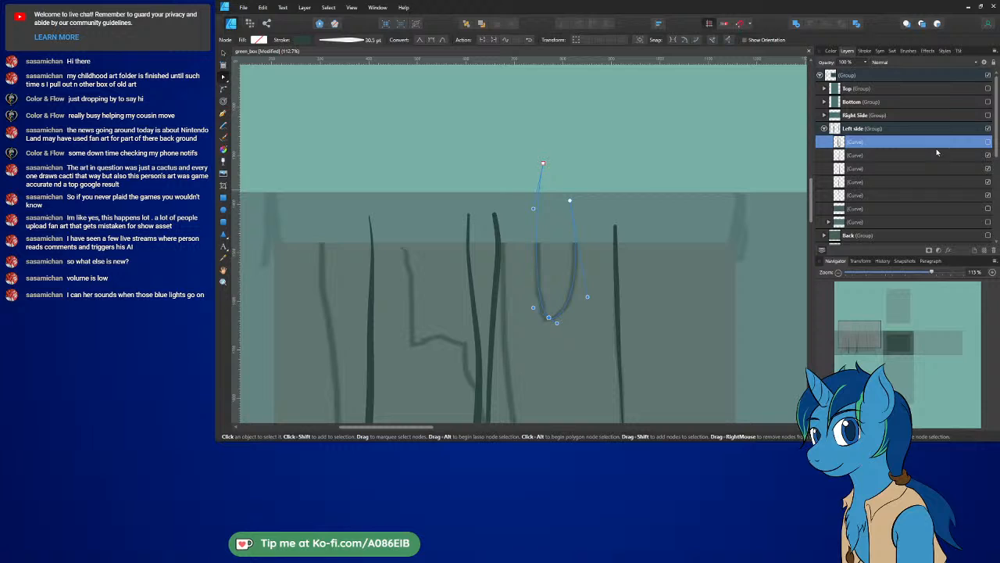
Step: Show the U-shaped curve again and reshape its stroke pressure profile with a lower start and a lower, more central peak
left_click(988, 142)
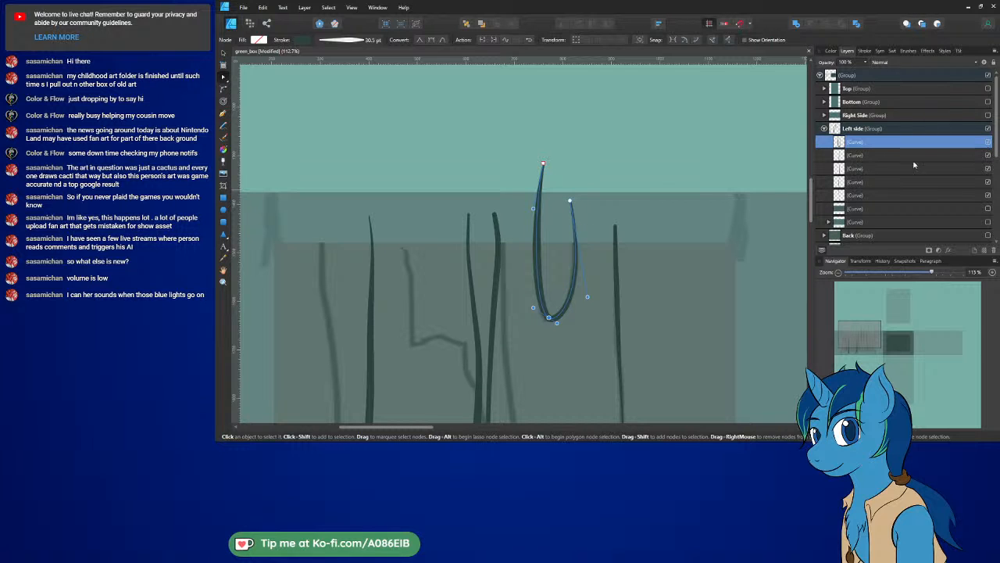
left_click(864, 52)
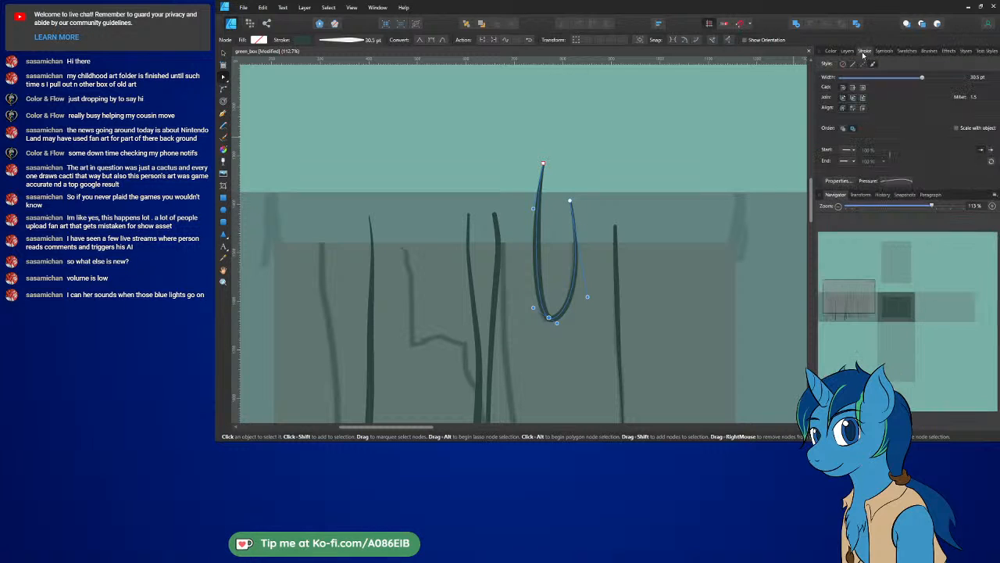
left_click(897, 180)
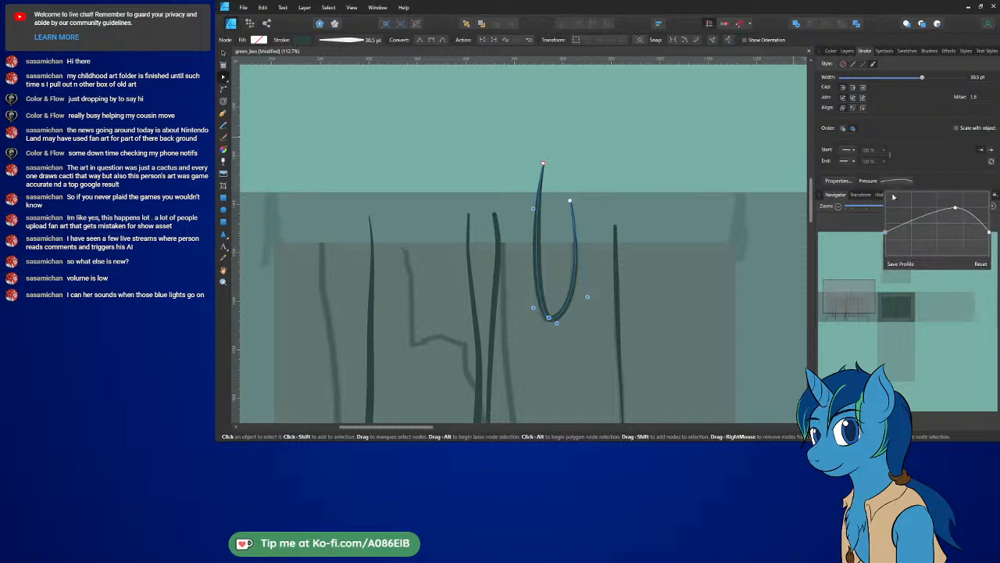
left_click_drag(887, 238, 889, 247)
left_click_drag(955, 207, 932, 221)
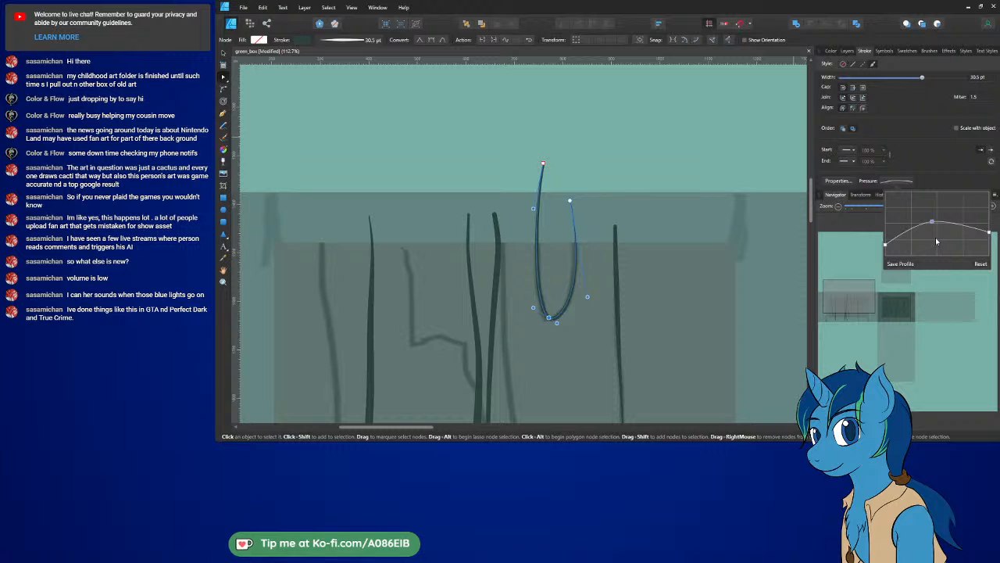
Step: Reshape the grain curve just left of the U by moving its nodes and handles onto the long slanted sketched grain line
middle_click_drag(630, 301, 680, 167)
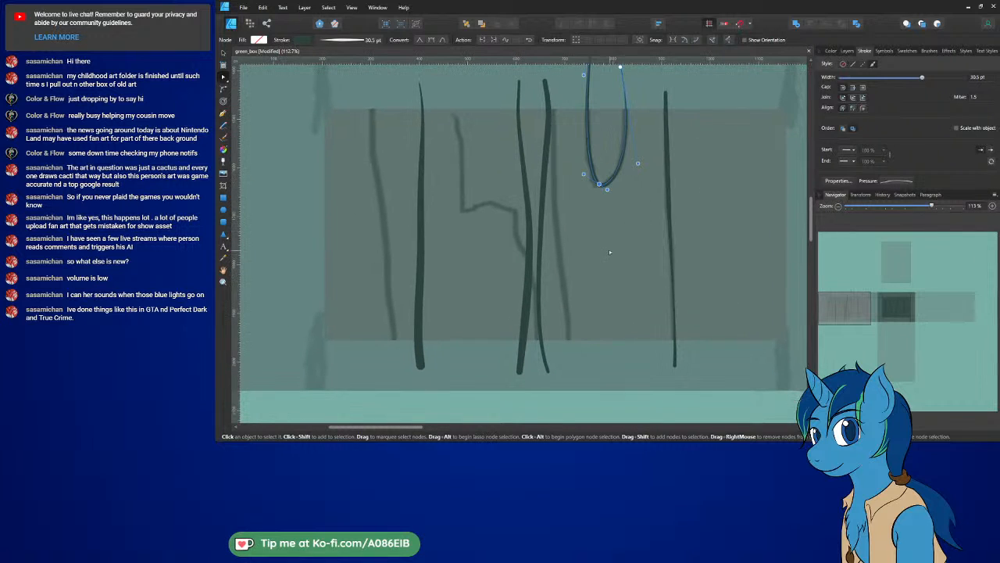
left_click(543, 184)
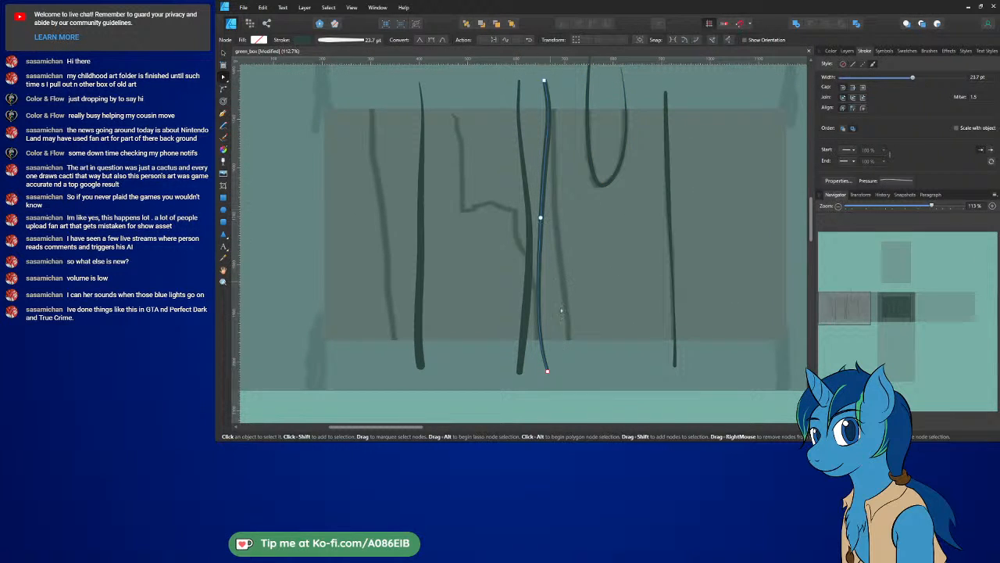
left_click_drag(540, 218, 553, 218)
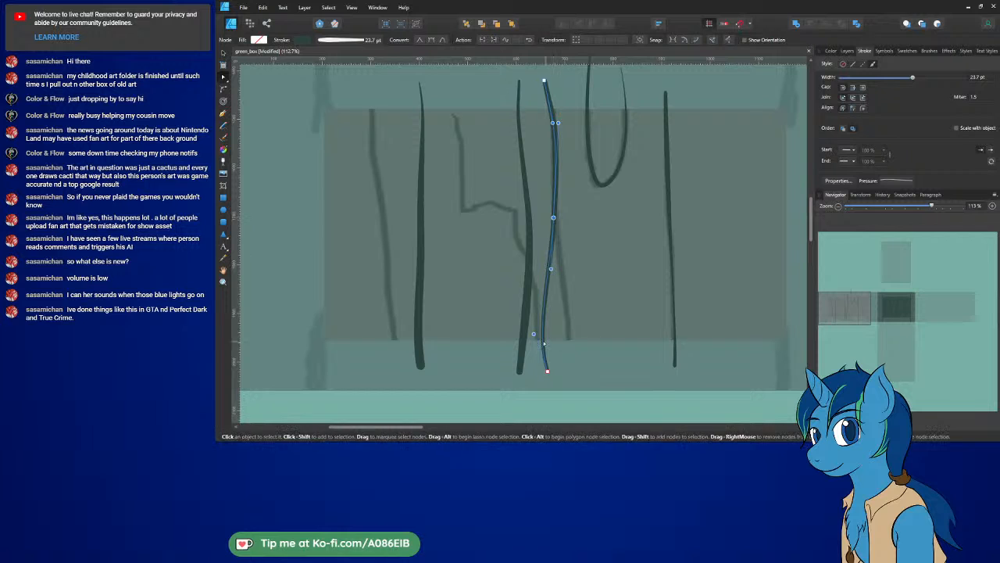
left_click_drag(553, 336, 554, 374)
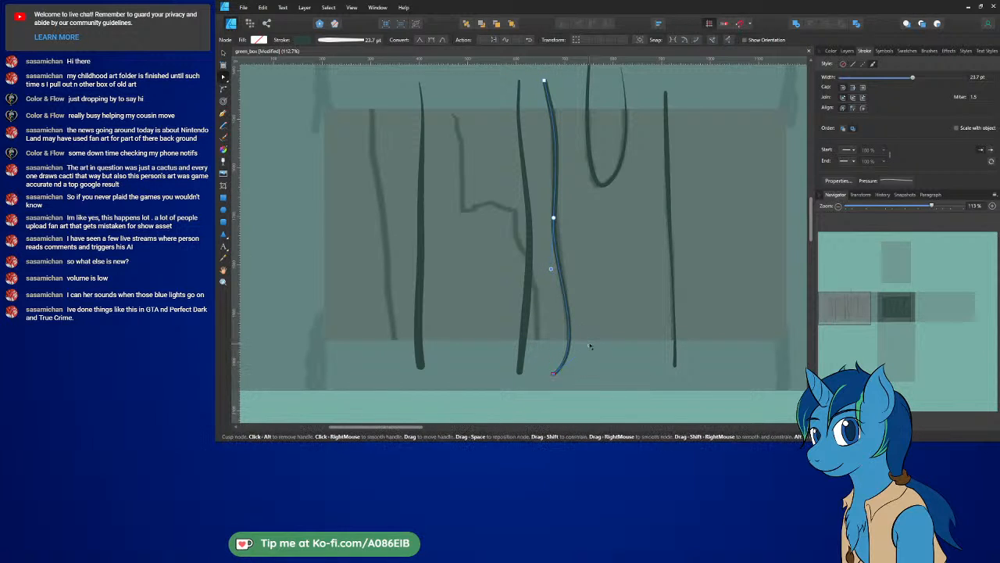
left_click_drag(590, 346, 583, 324)
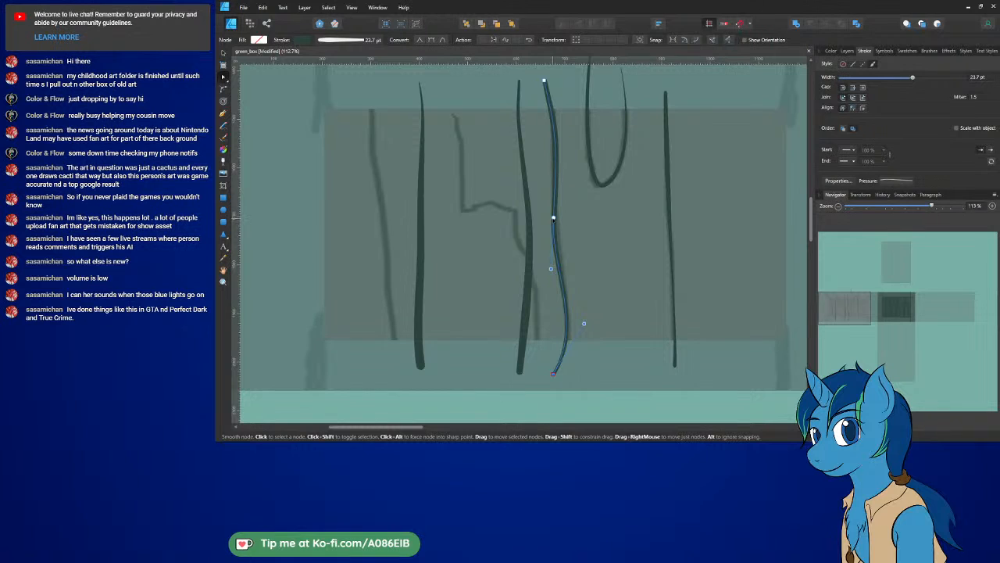
left_click_drag(553, 219, 558, 232)
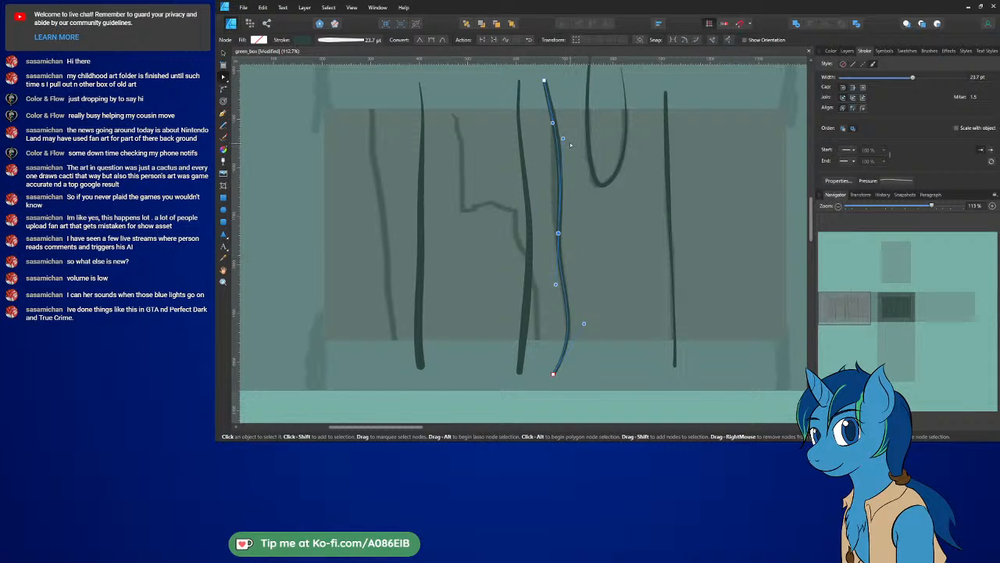
left_click_drag(564, 140, 548, 150)
left_click(549, 149)
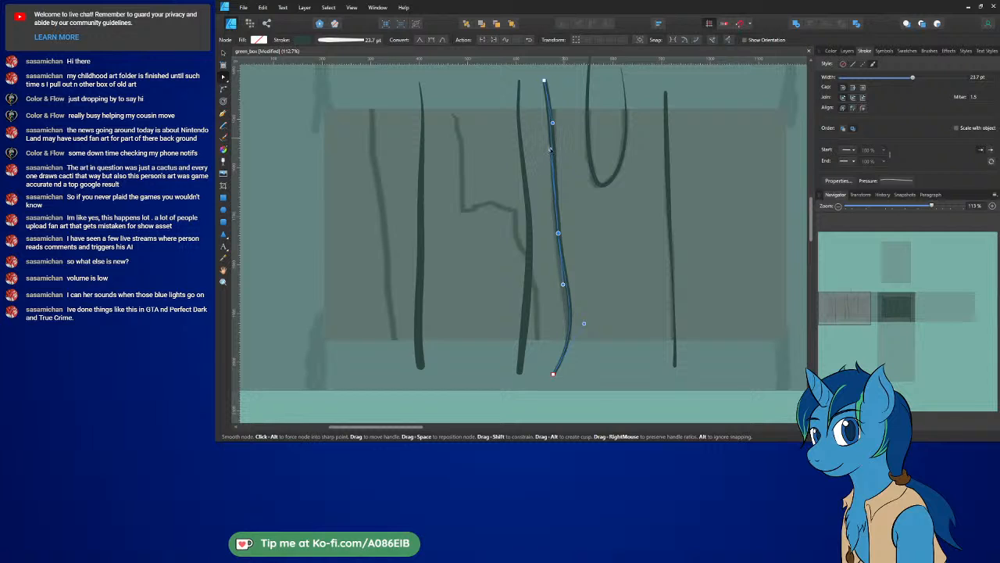
left_click_drag(584, 323, 578, 357)
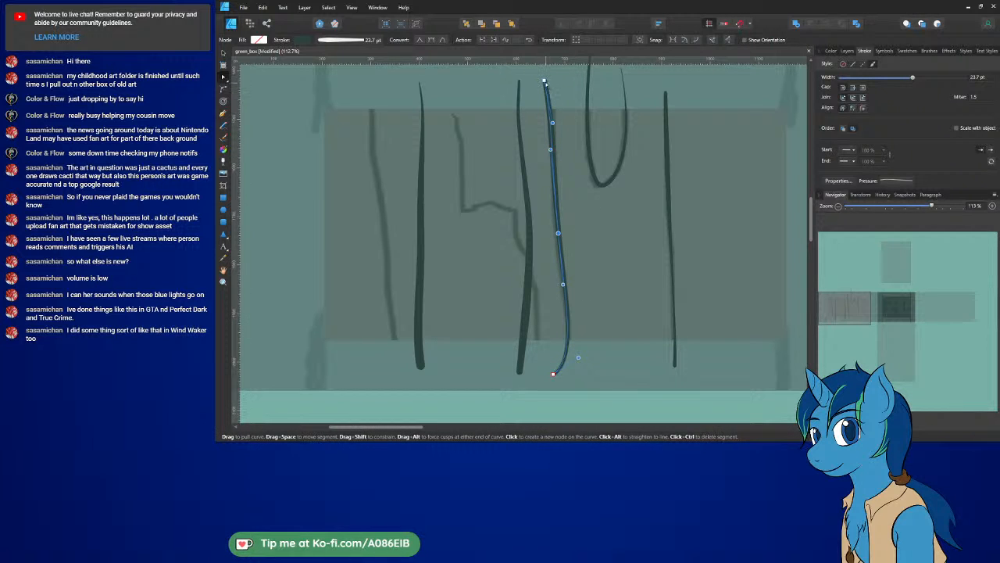
left_click_drag(545, 80, 552, 76)
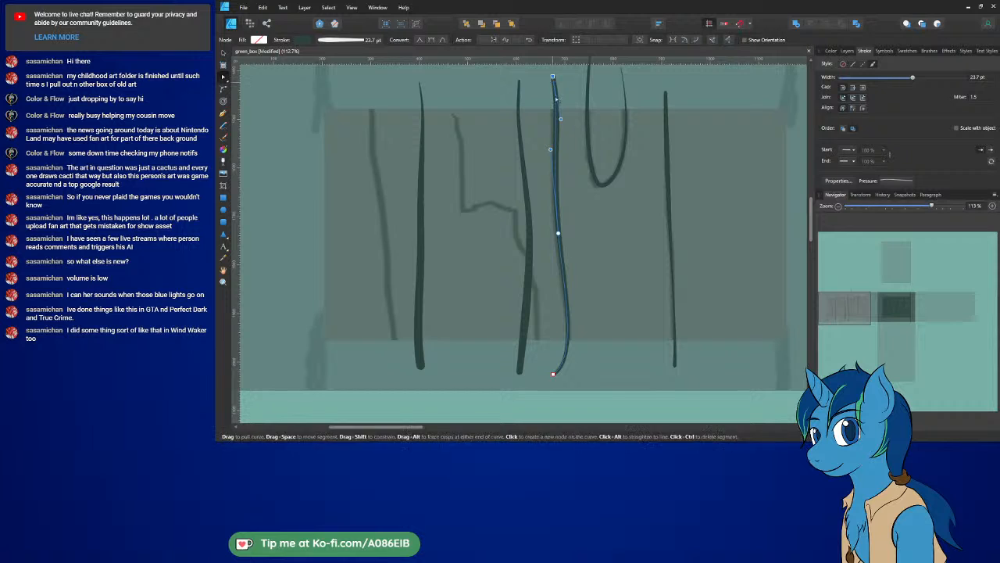
left_click_drag(561, 119, 555, 119)
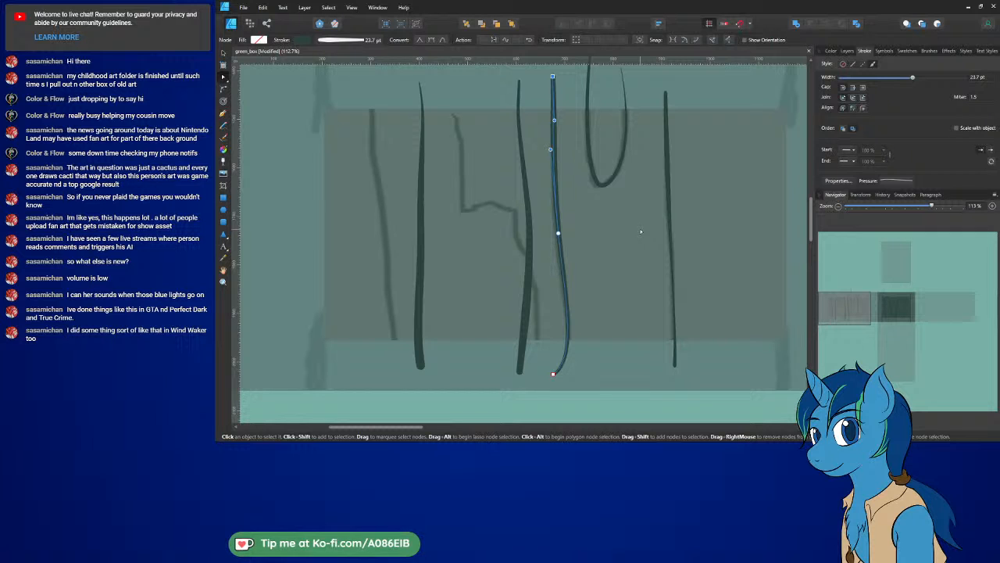
Step: Move the top and middle nodes of the grain curve beside the slanted line onto the upper part of the jagged sketched line
left_click(517, 90)
mouse_move(518, 80)
left_mouse_down()
mouse_move(489, 97)
mouse_move(447, 101)
left_mouse_up()
left_click_drag(527, 204, 463, 209)
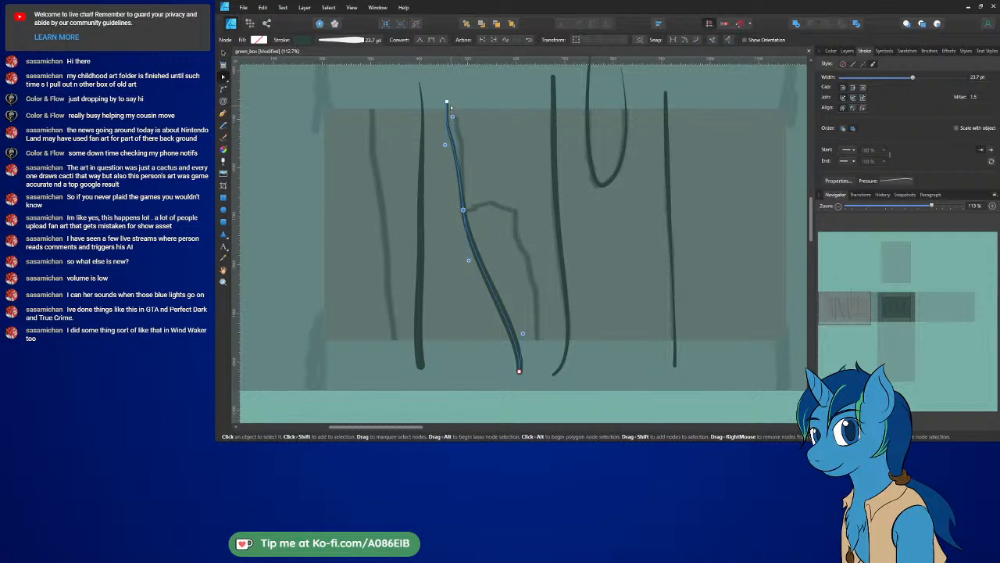
left_click_drag(447, 103, 457, 103)
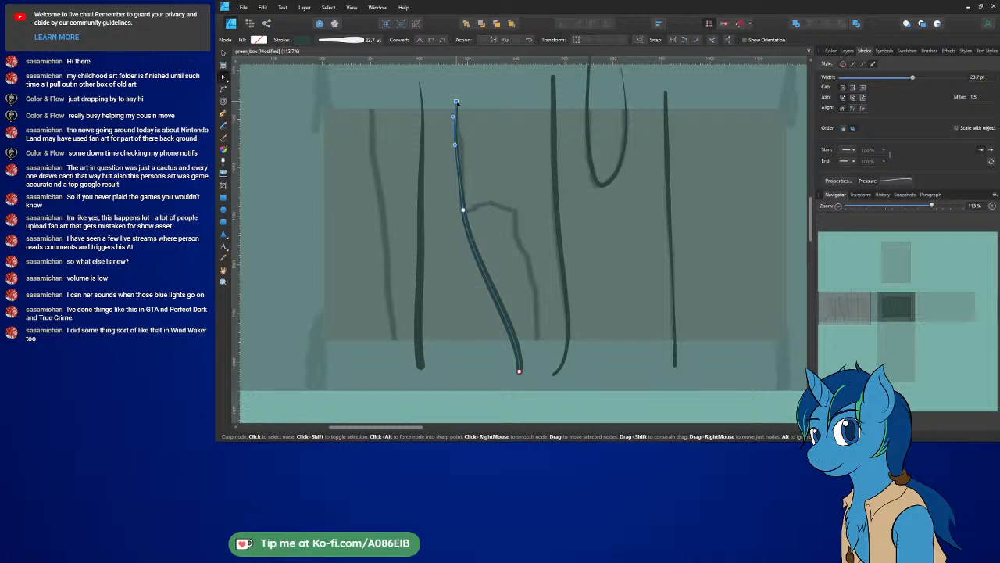
mouse_move(455, 145)
left_mouse_down()
mouse_move(469, 146)
mouse_move(455, 149)
left_mouse_up()
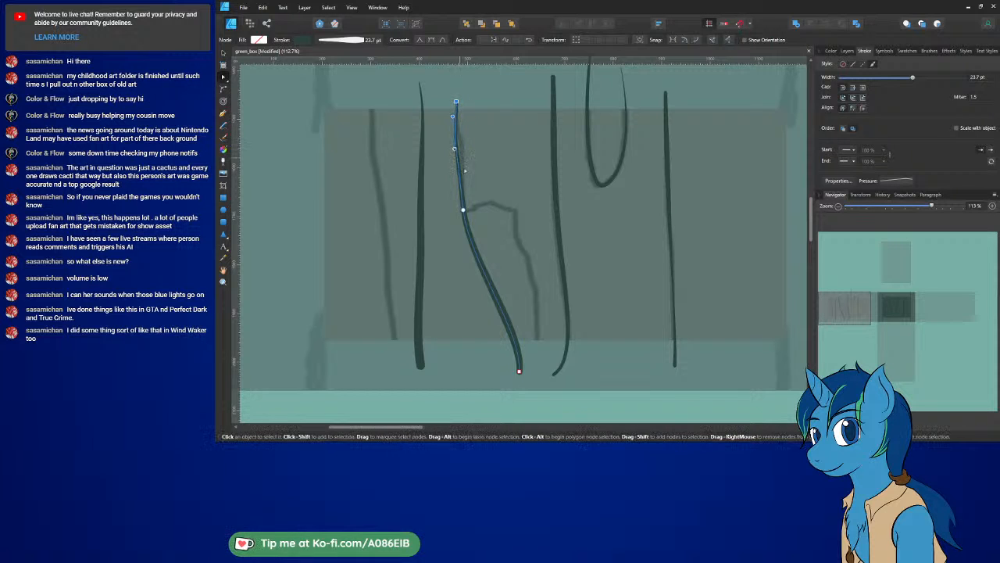
Step: Add a node at the outer corner of the sketched ledge and adjust the neighbouring handles so the curve bends across it
left_click(486, 282)
left_click_drag(486, 282, 509, 209)
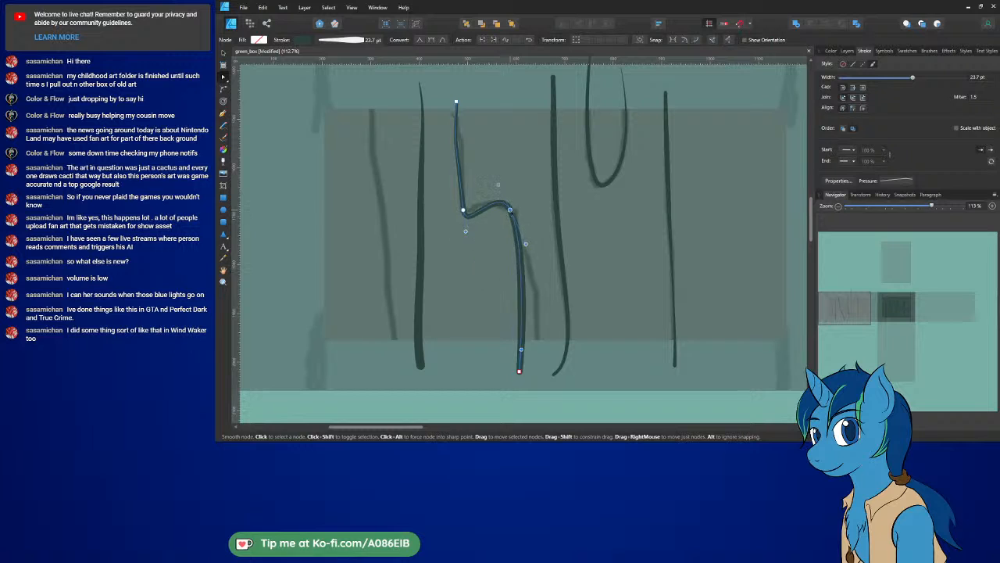
left_click(502, 184)
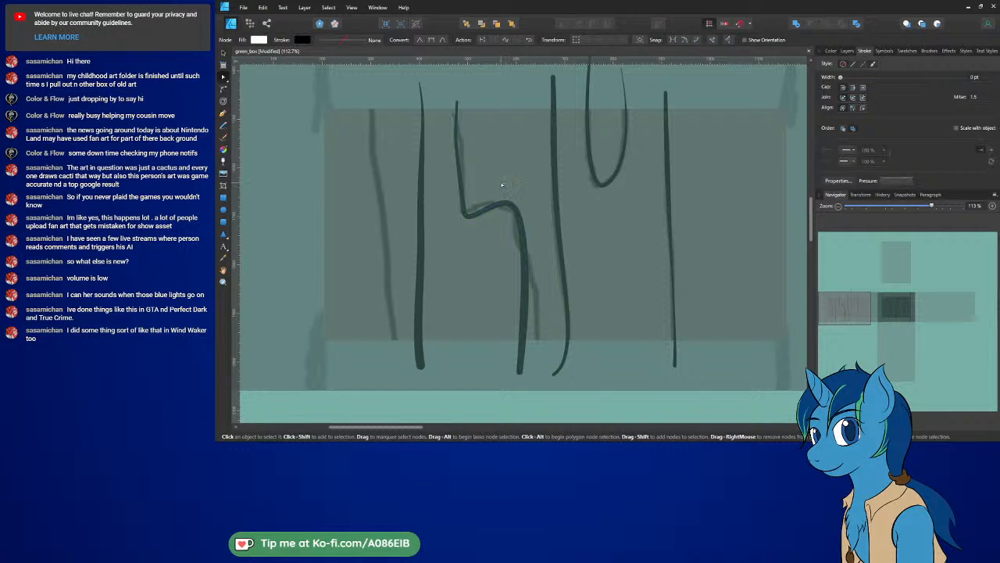
left_click(510, 195)
left_click(518, 220)
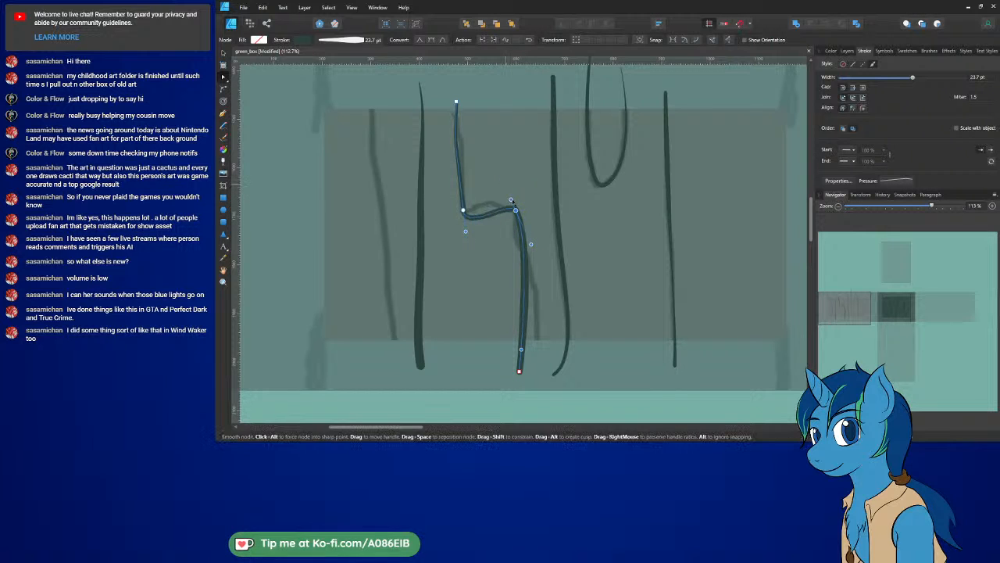
left_click(512, 205)
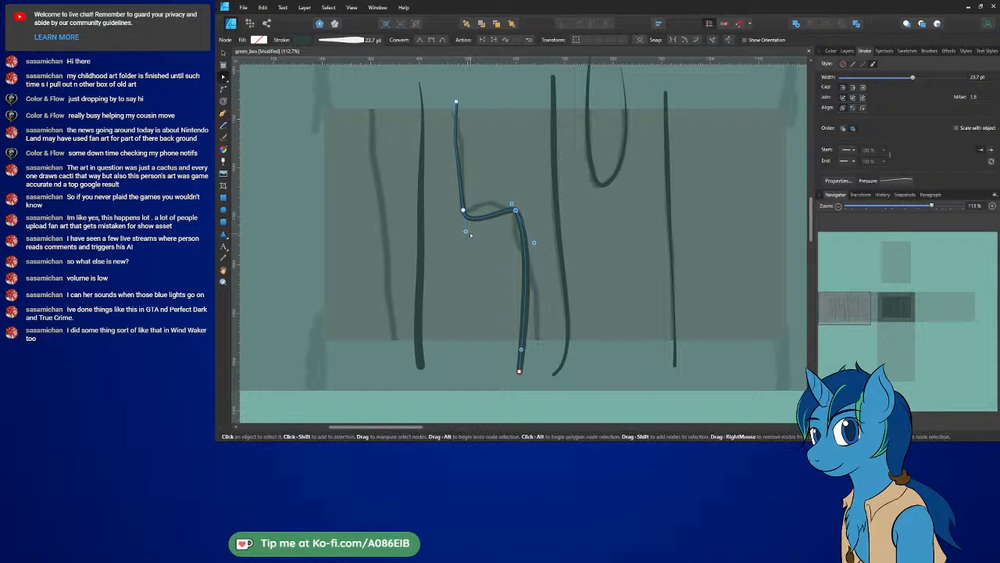
left_click_drag(465, 232, 457, 206)
Step: Tighten the curve's bend at the ledge's inner corner by shortening and angling that node's handles
scroll(474, 209, "up", 3, "ctrl")
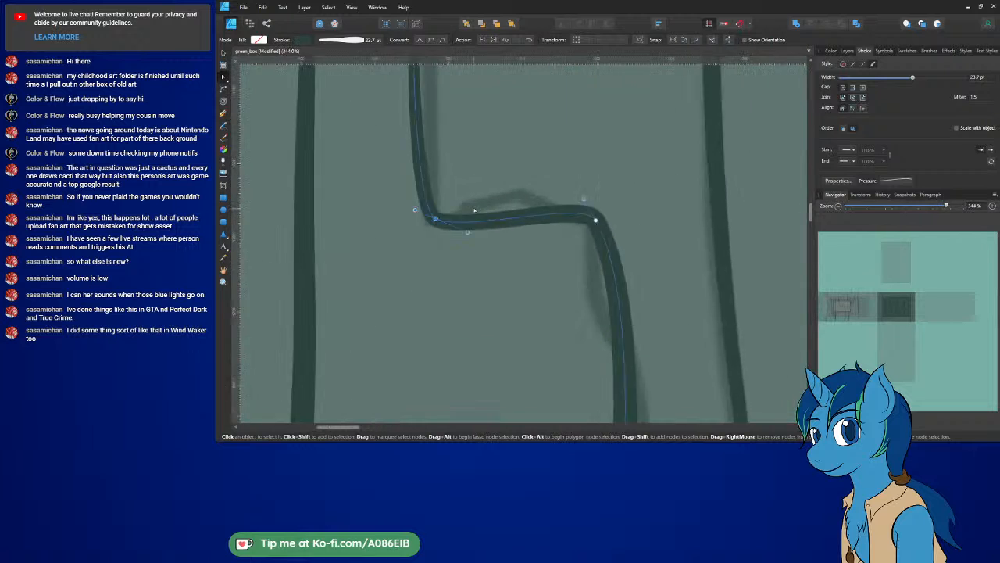
scroll(474, 209, "up", 3, "ctrl")
left_click_drag(457, 281, 394, 257)
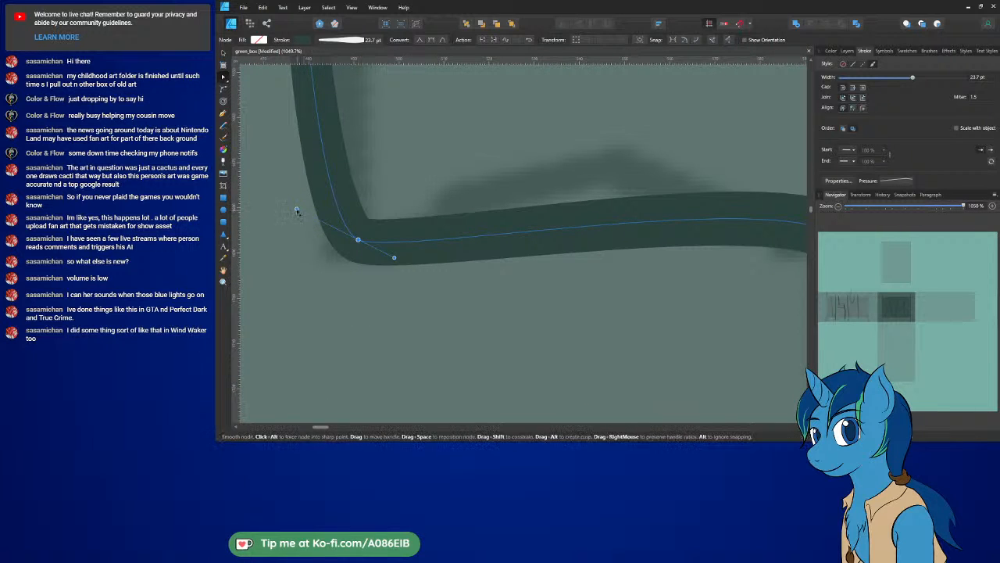
left_click_drag(296, 208, 322, 231)
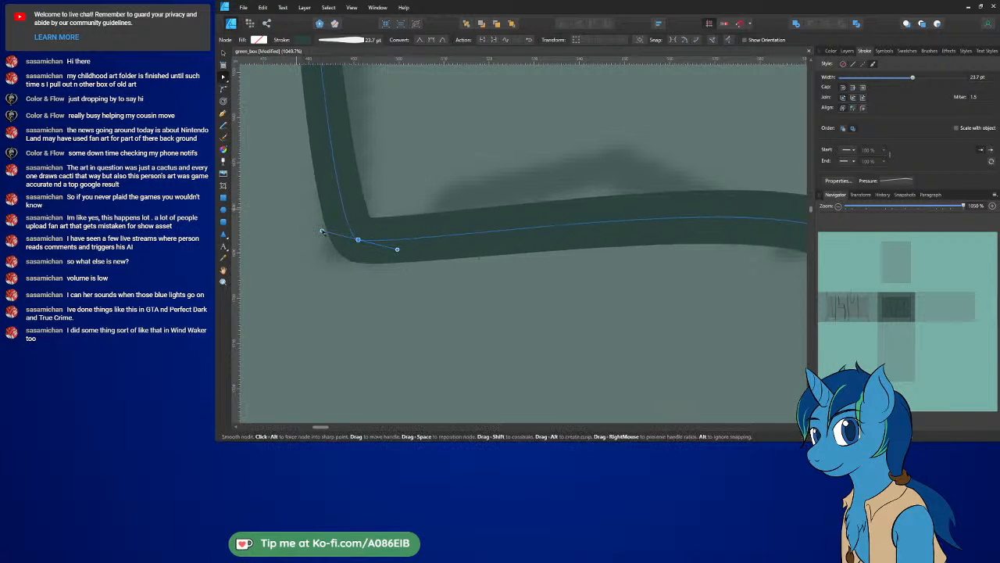
Step: Add a node on the ledge segment, raise it to the sketched peak and shorten its handles into a sharper bend
left_click(626, 222)
left_click_drag(621, 222, 620, 166)
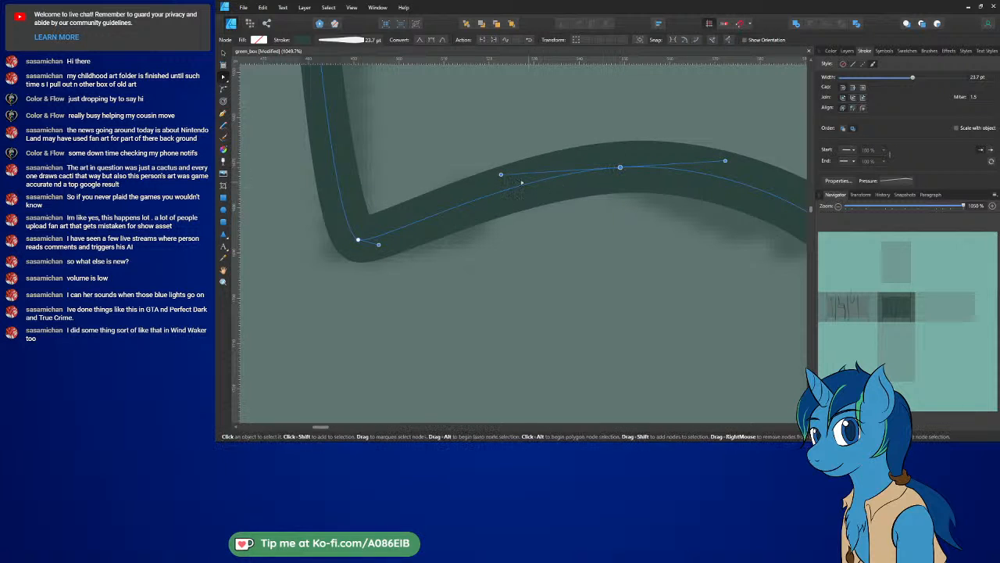
left_click_drag(501, 174, 557, 171)
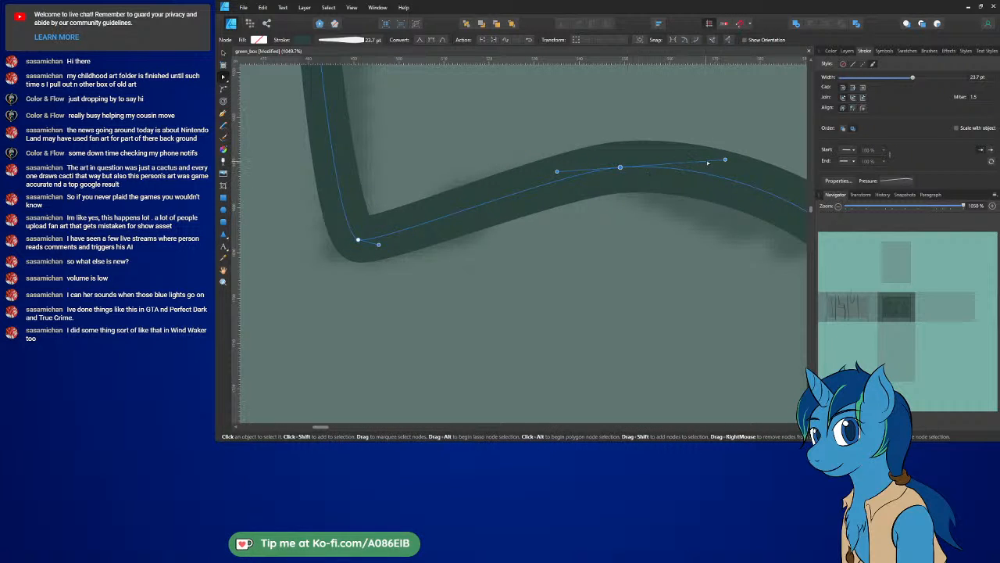
left_click_drag(726, 159, 634, 167)
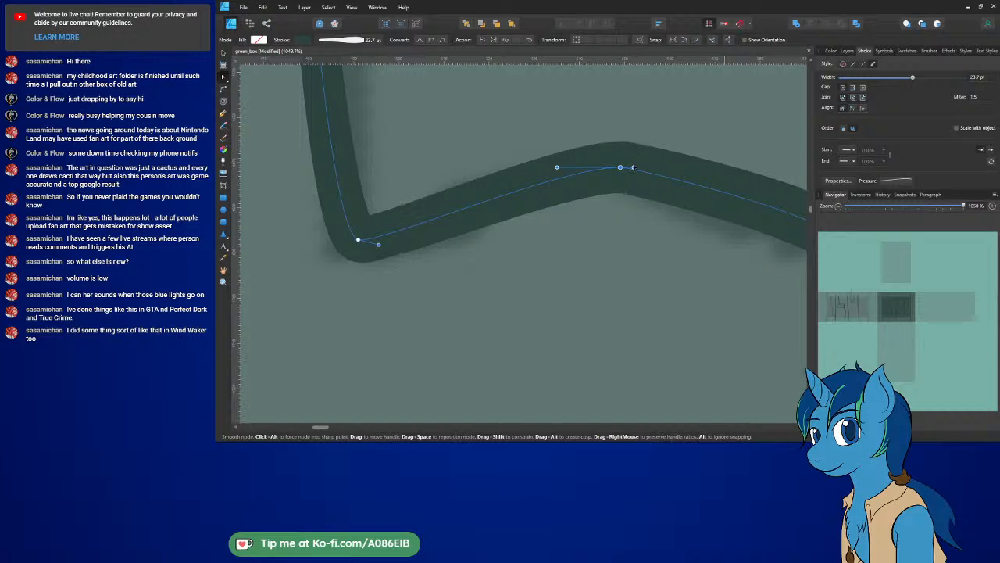
mouse_move(558, 169)
left_mouse_down()
mouse_move(603, 167)
mouse_move(572, 168)
left_mouse_up()
left_click(619, 166)
Step: Hide the jagged curve in "Left side" and fit its ledge corners and bottom end node to the sketched line
middle_click_drag(722, 250, 464, 176)
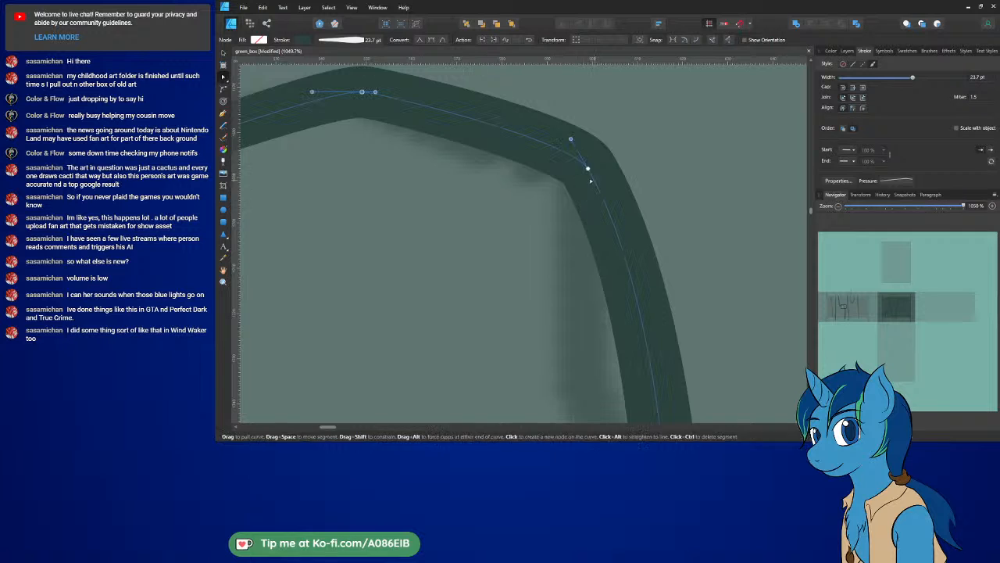
left_click(847, 51)
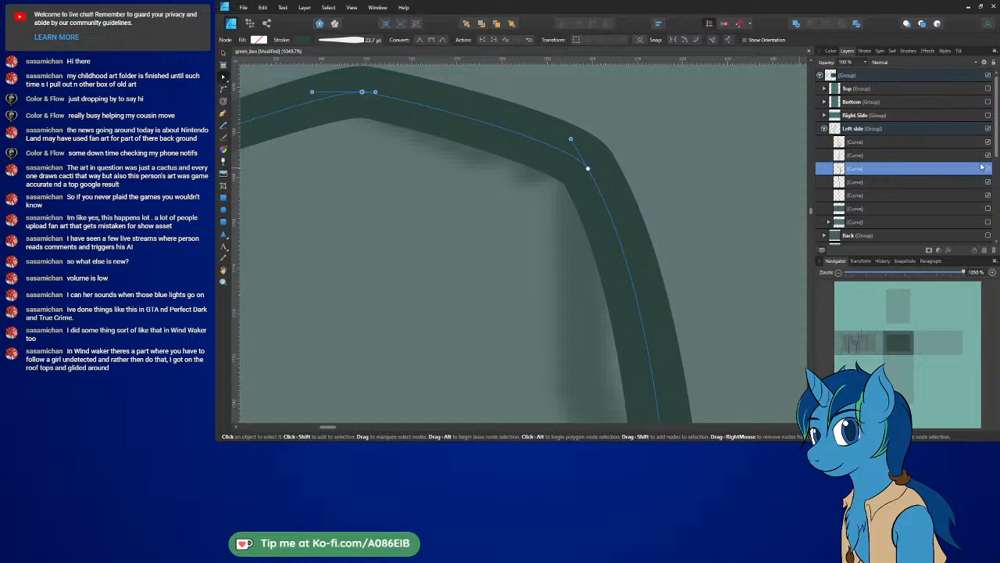
left_click(989, 169)
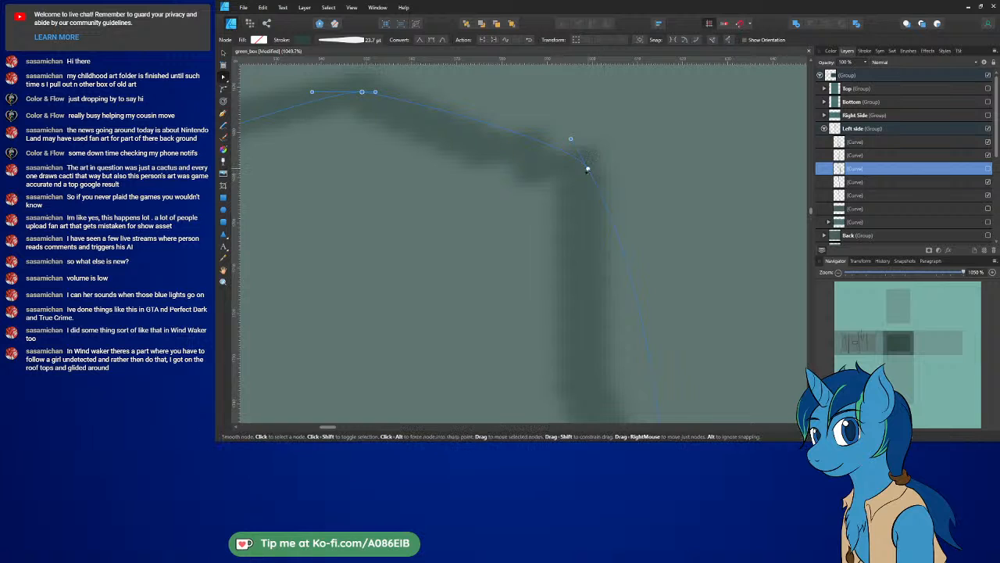
scroll(607, 177, "down", 8, "ctrl")
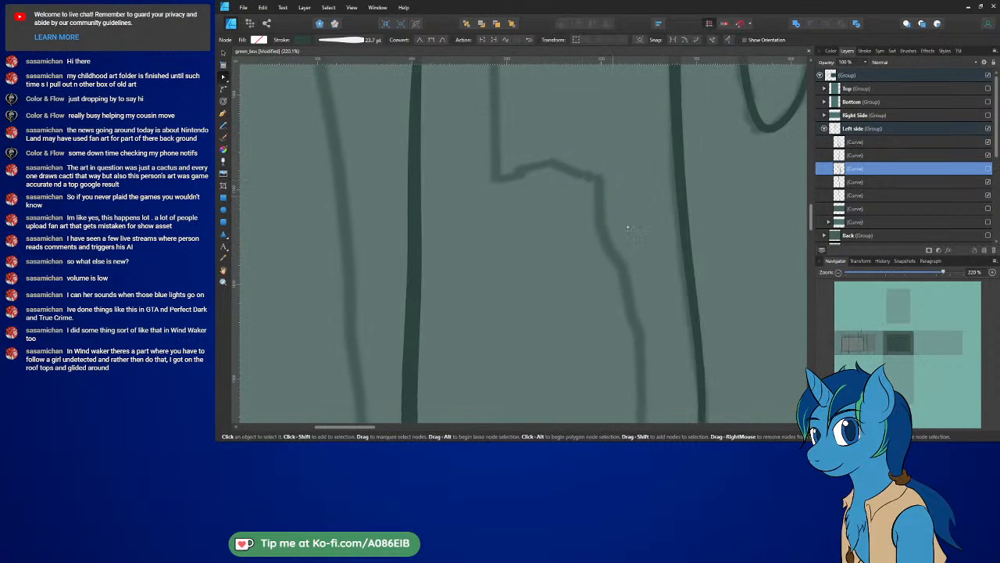
middle_click_drag(662, 287, 610, 189)
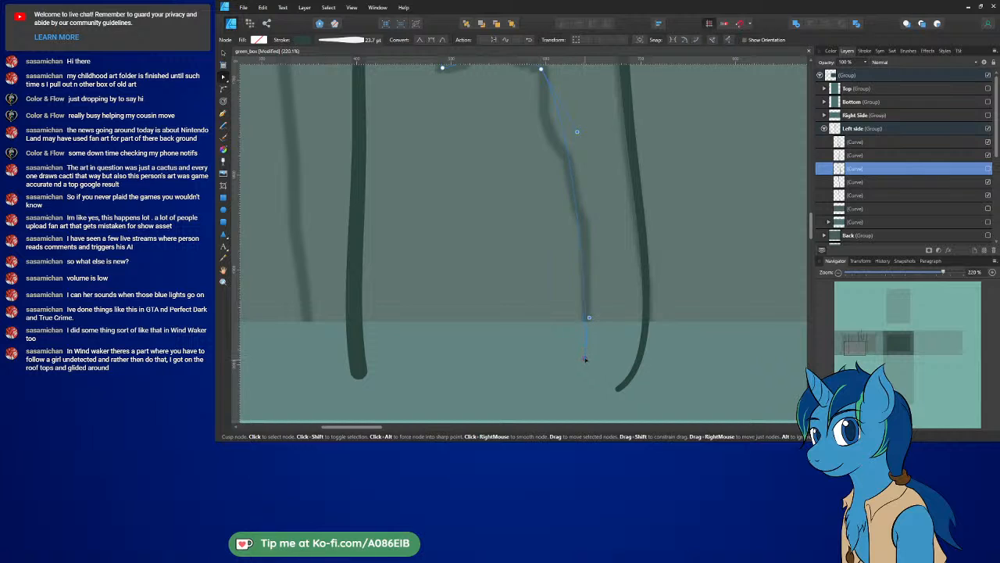
scroll(582, 111, "up", 3)
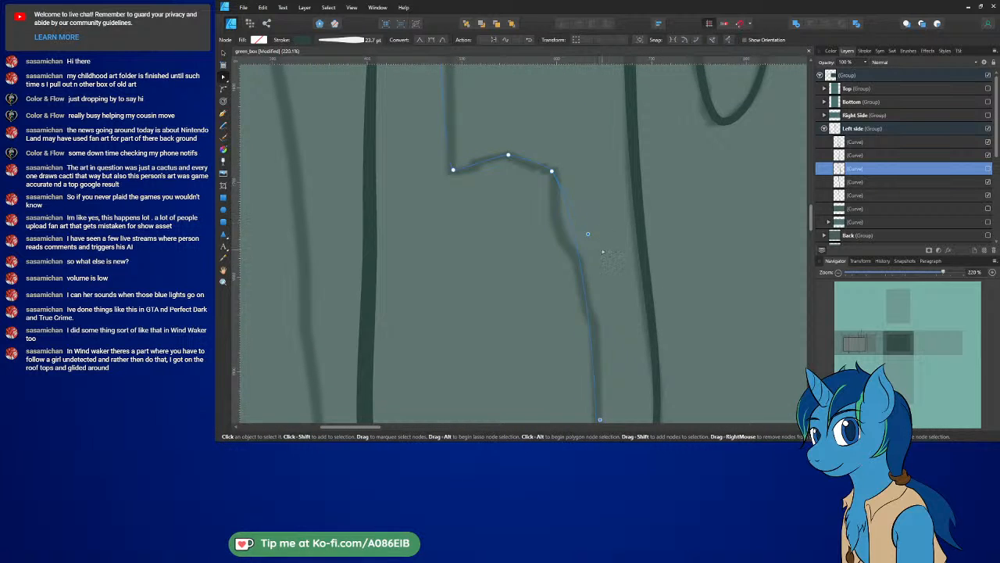
middle_click_drag(602, 252, 608, 175)
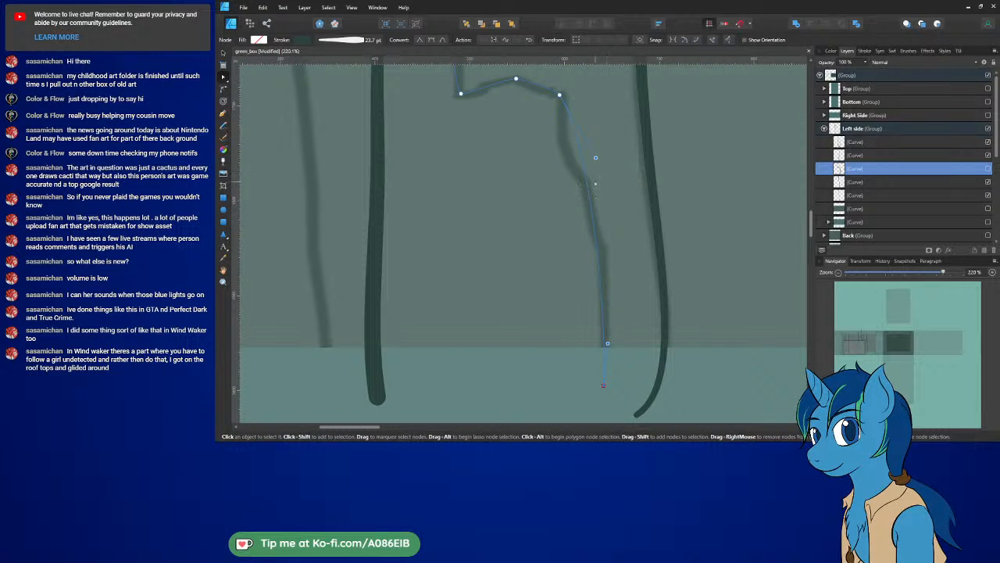
Step: Add two nodes on the jagged curve's lower section and adjust their positions and handles to follow the sketched bends
left_click(589, 182)
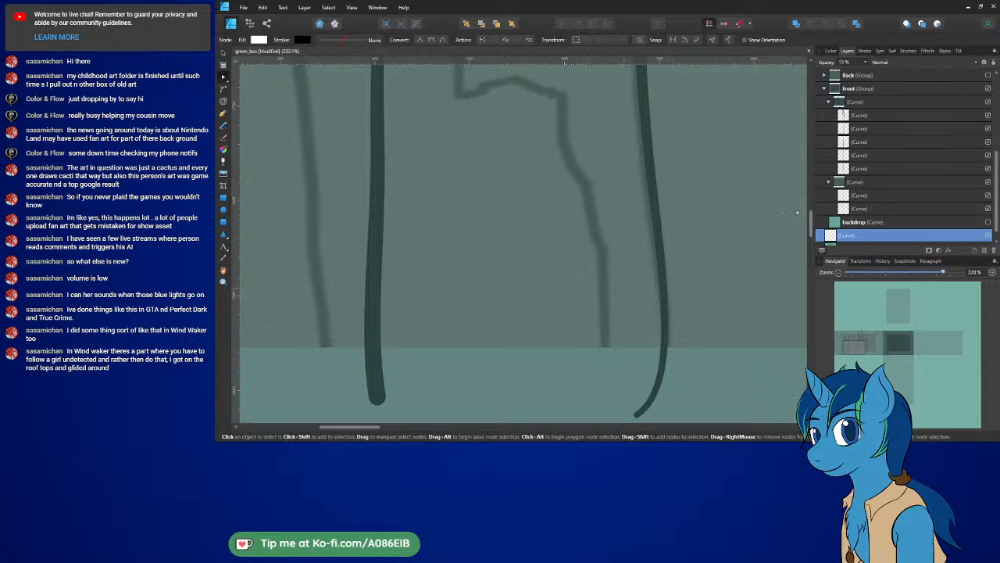
key("ctrl+z")
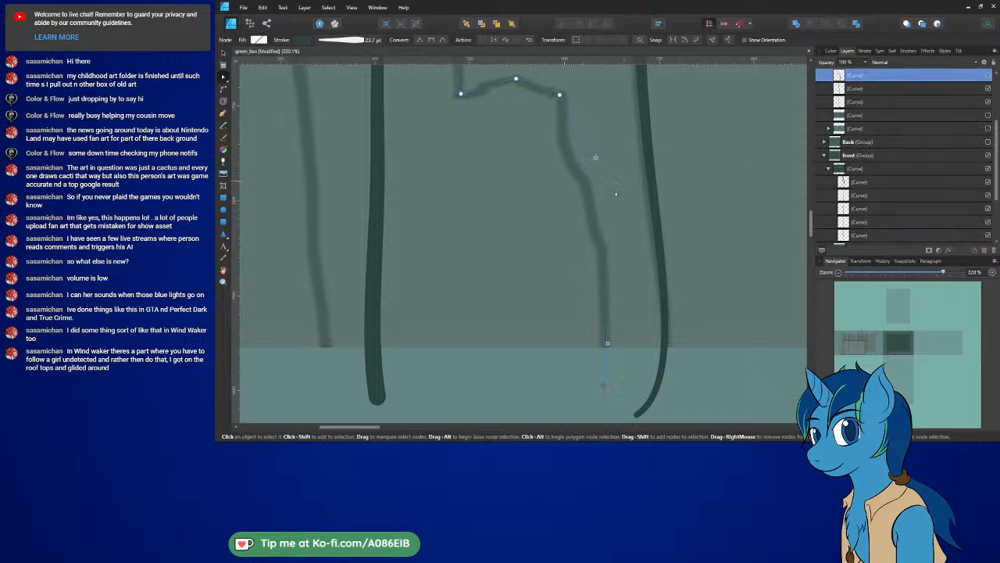
left_click(587, 179)
left_click_drag(631, 247, 602, 215)
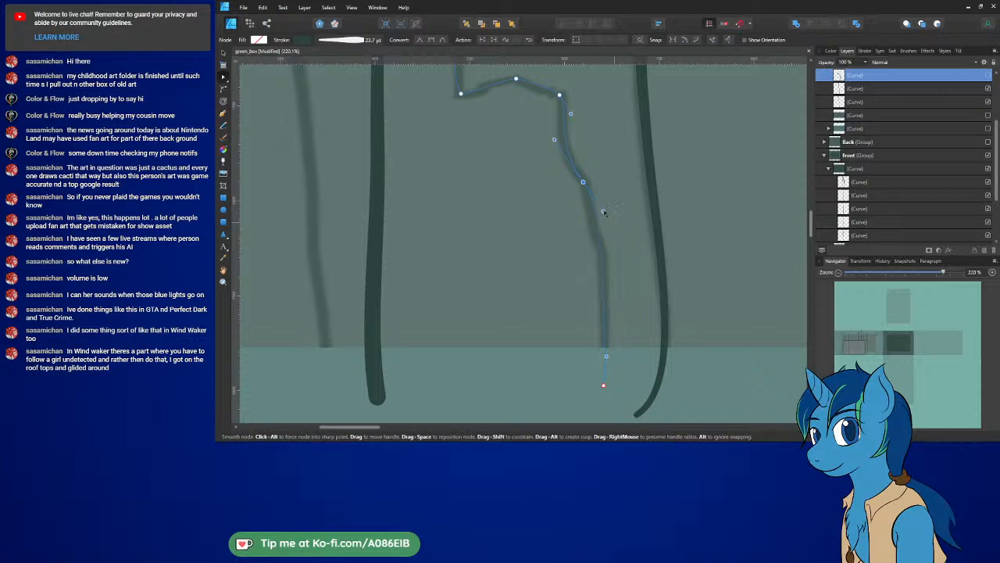
left_click(604, 251)
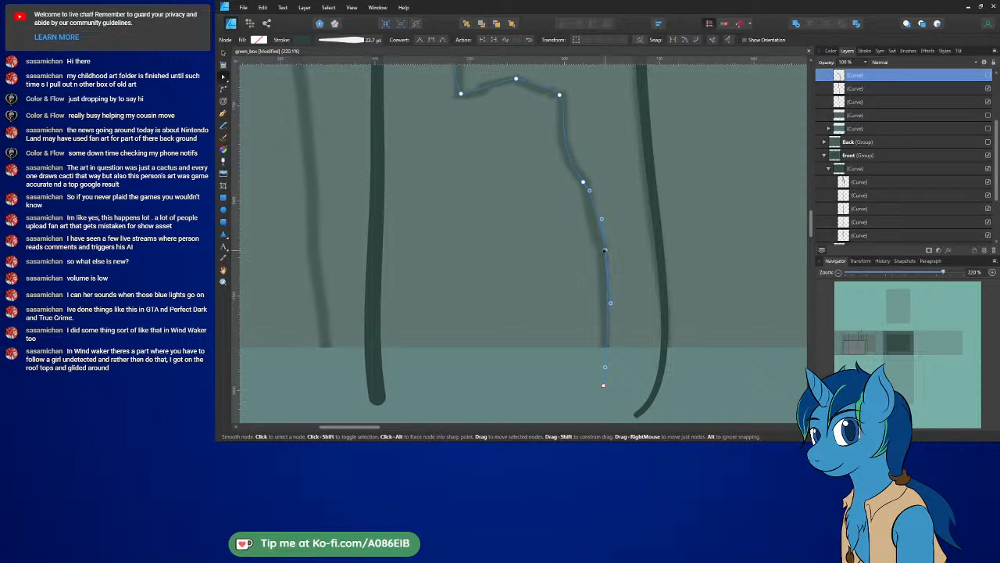
left_click_drag(605, 250, 601, 249)
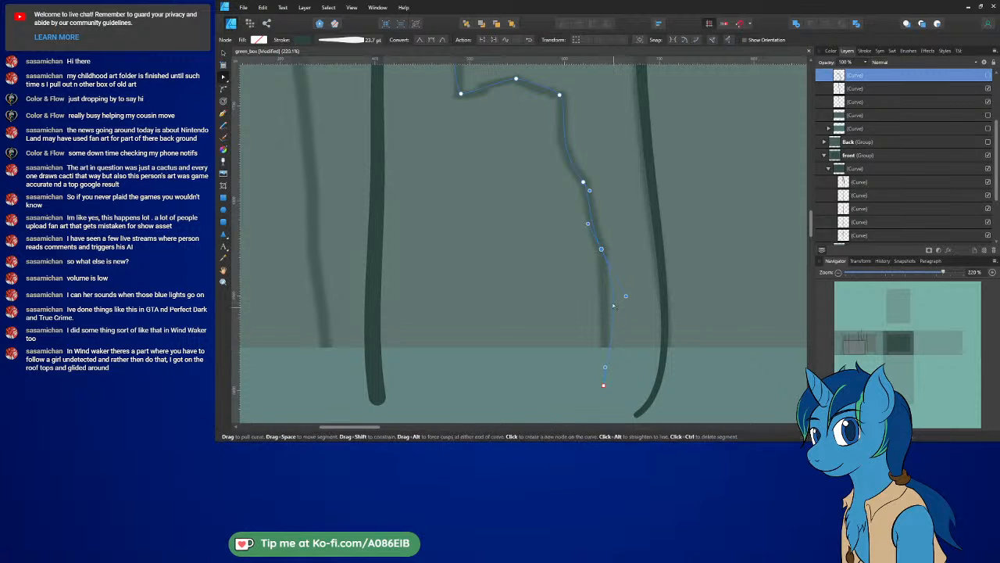
left_click_drag(626, 295, 609, 270)
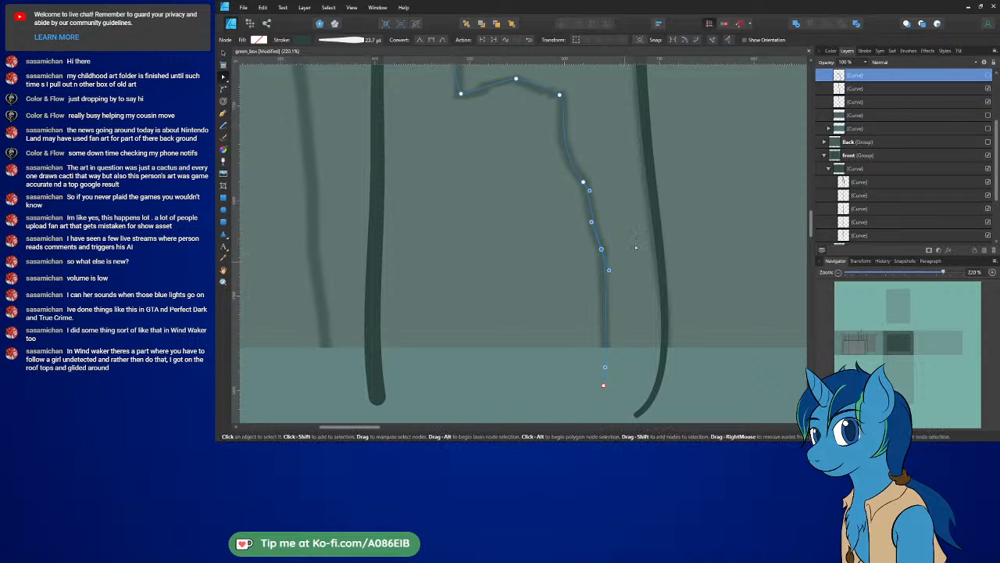
Step: Show the jagged curve again and reshape its stroke pressure profile with a lowered end and a lower peak
scroll(636, 227, "up", 3)
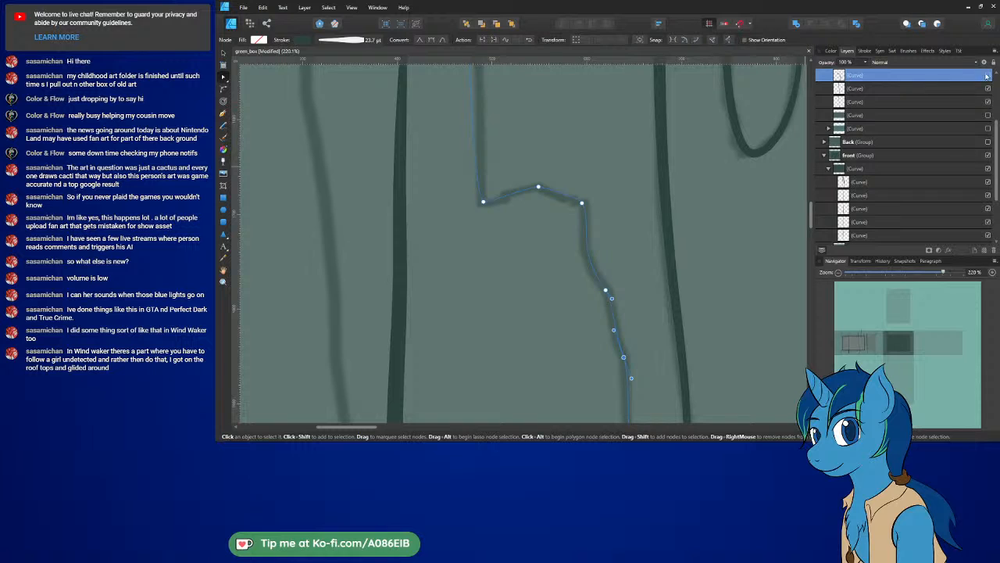
scroll(695, 209, "down", 4, "ctrl")
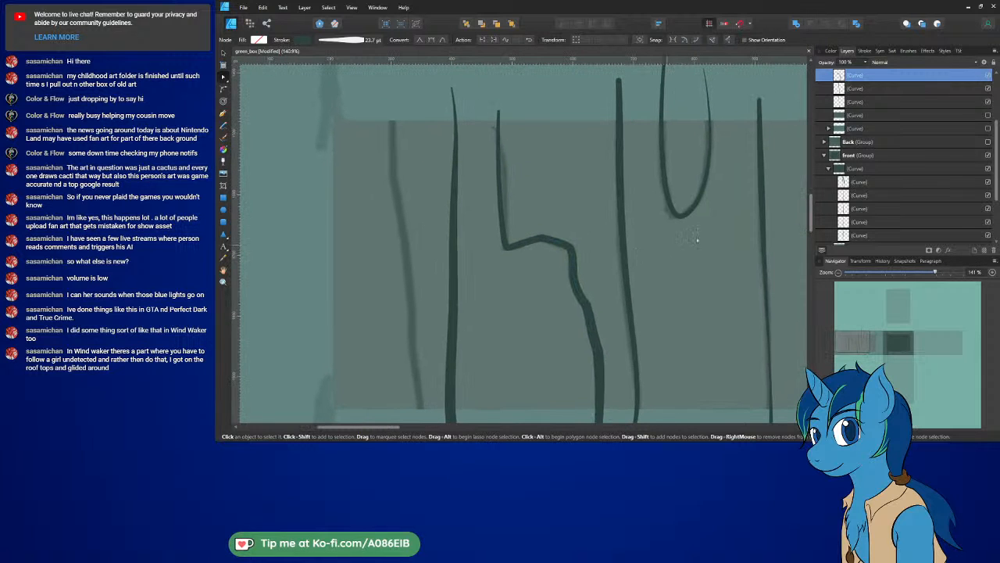
left_click(865, 51)
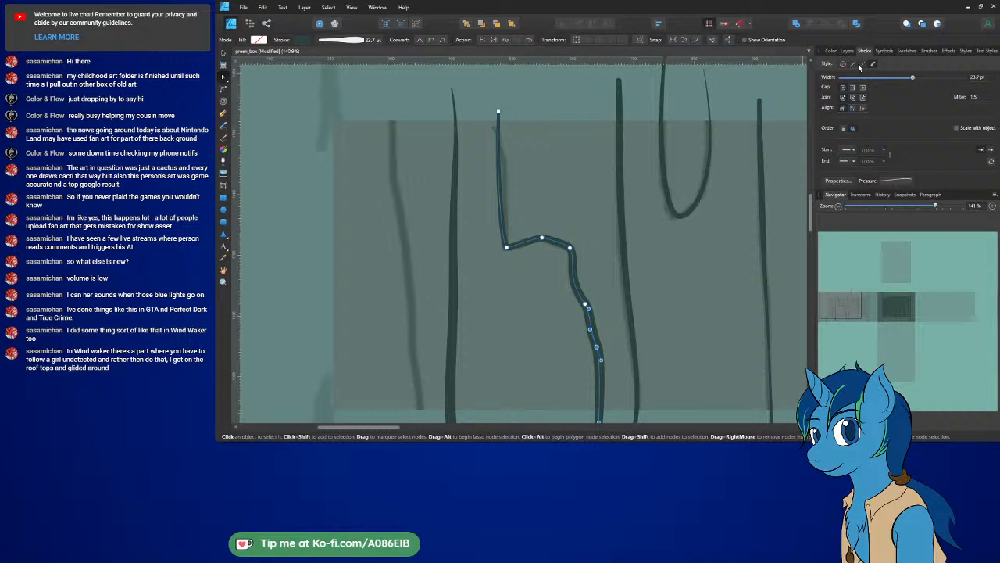
left_click(888, 181)
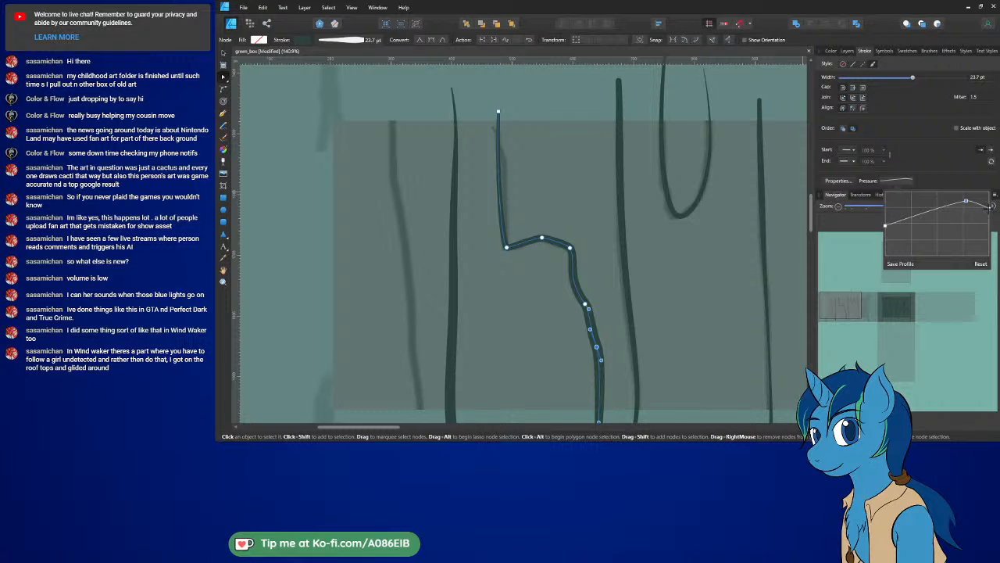
left_click_drag(990, 205, 990, 234)
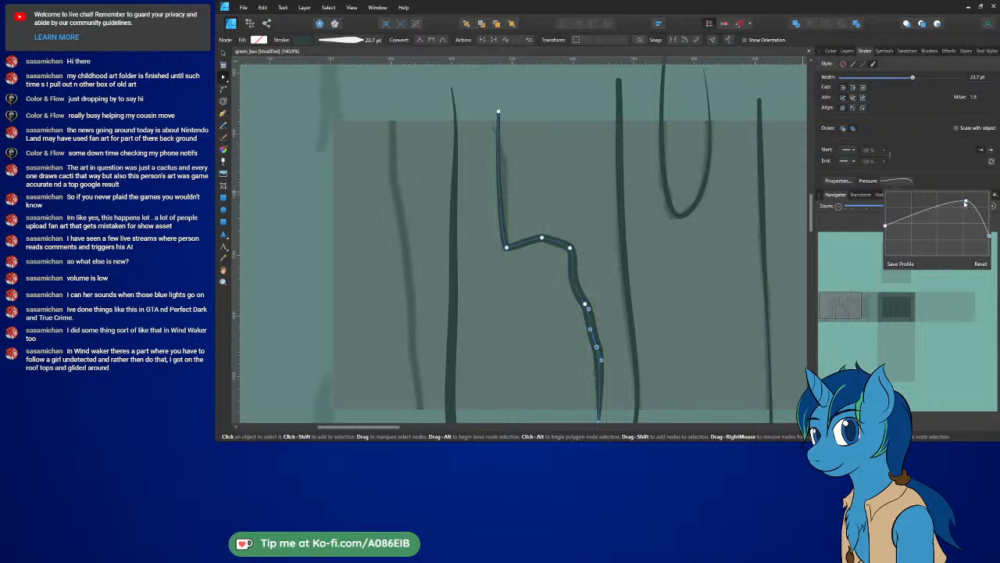
left_click_drag(947, 206, 924, 213)
left_click_drag(966, 201, 960, 217)
Step: Move the leftmost grain curve's top and middle nodes onto the sketched line at the panel's left and adjust its upper handle to follow it
middle_click_drag(620, 268, 609, 173)
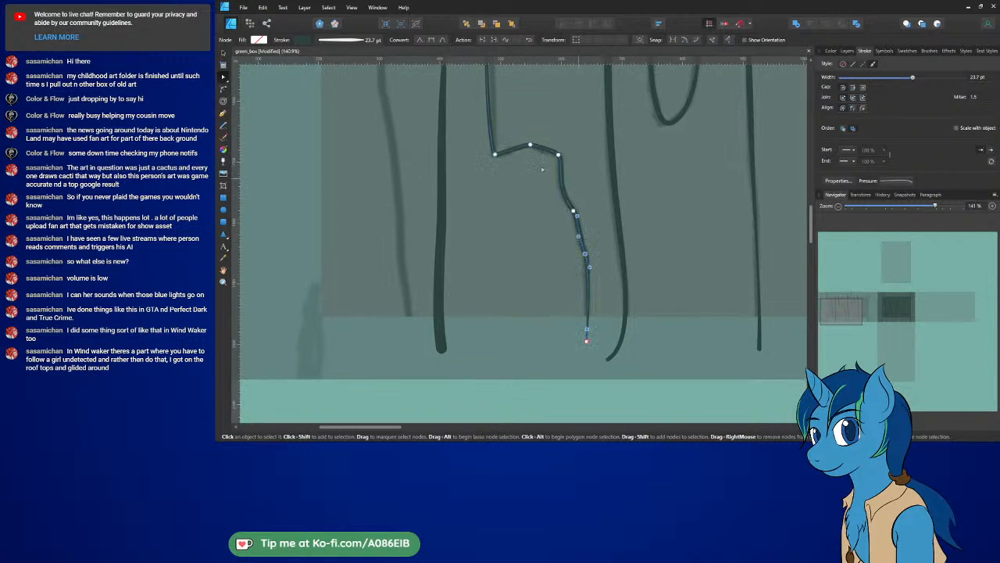
middle_click_drag(543, 167, 673, 300)
left_click(575, 167)
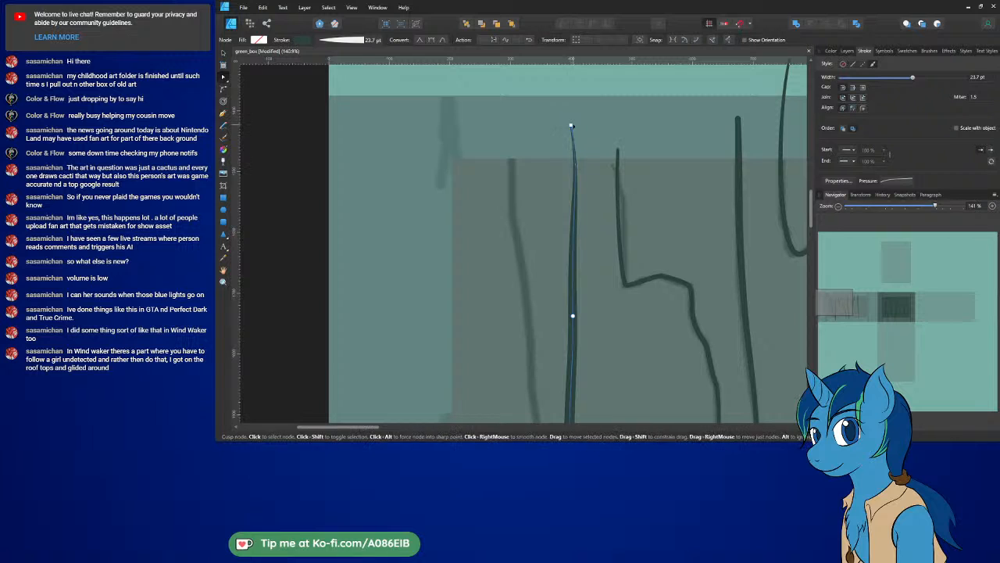
left_click_drag(571, 125, 500, 132)
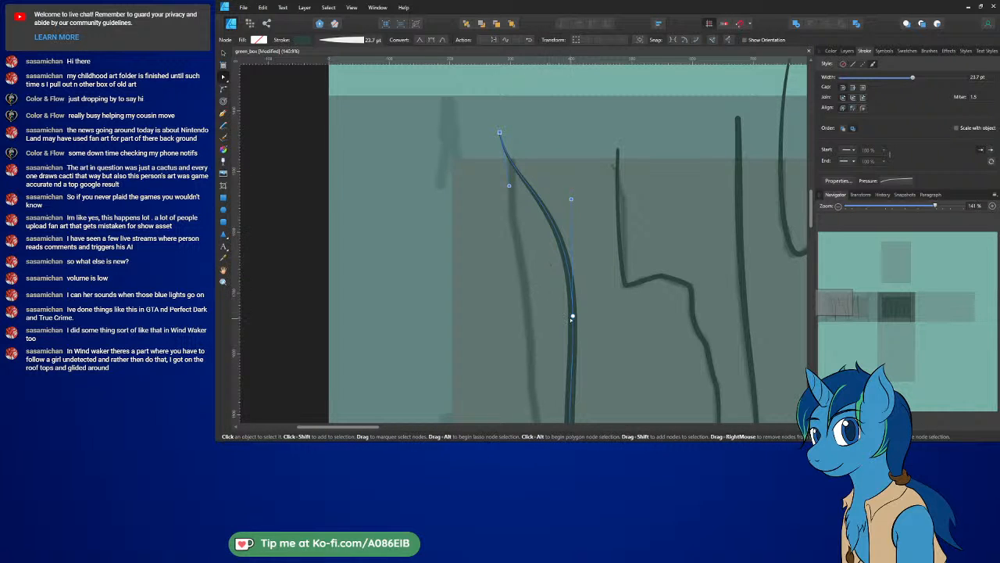
left_click_drag(573, 319, 526, 315)
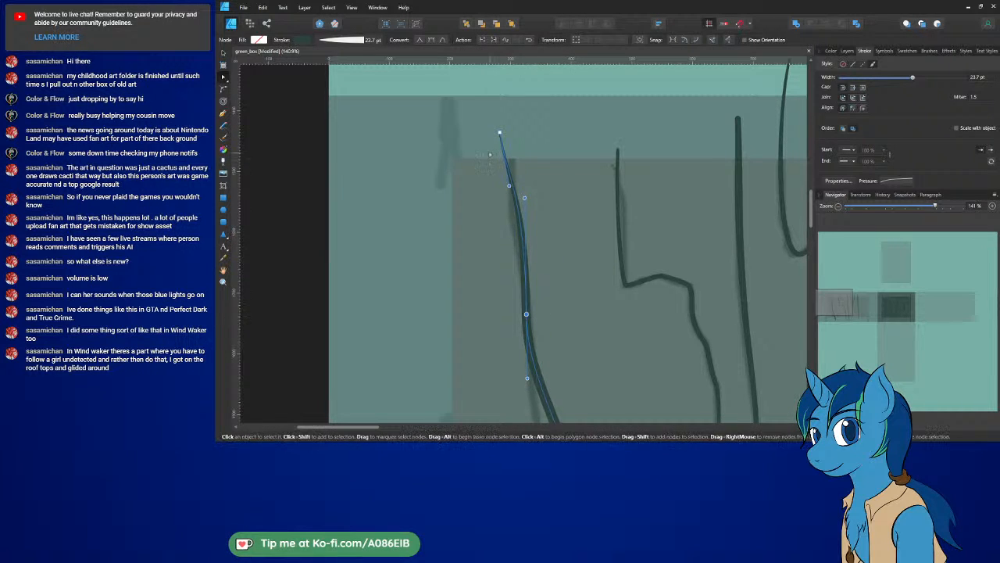
mouse_move(500, 133)
left_mouse_down()
mouse_move(515, 134)
mouse_move(507, 131)
left_mouse_up()
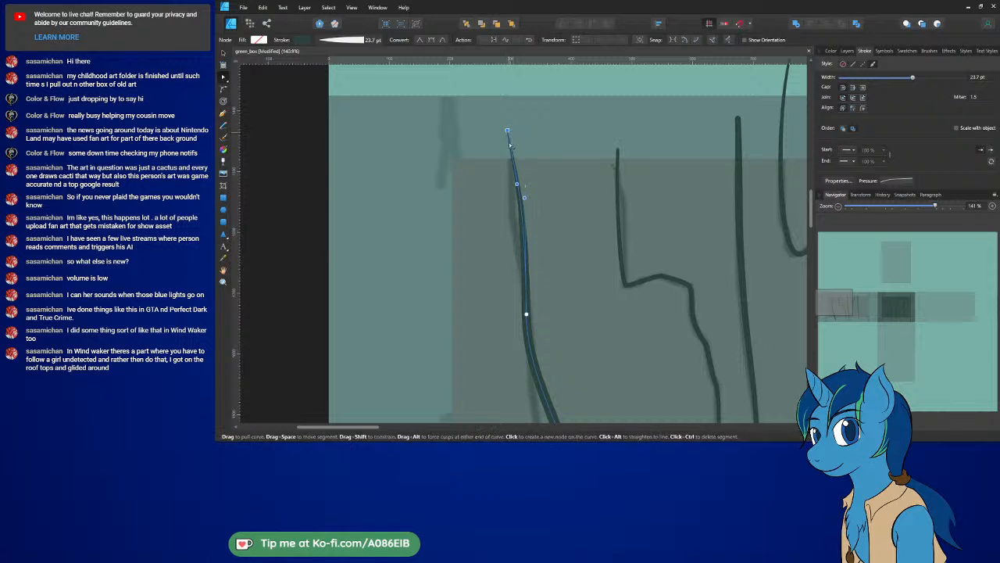
mouse_move(518, 186)
left_mouse_down()
mouse_move(504, 209)
mouse_move(523, 206)
mouse_move(515, 208)
left_mouse_up()
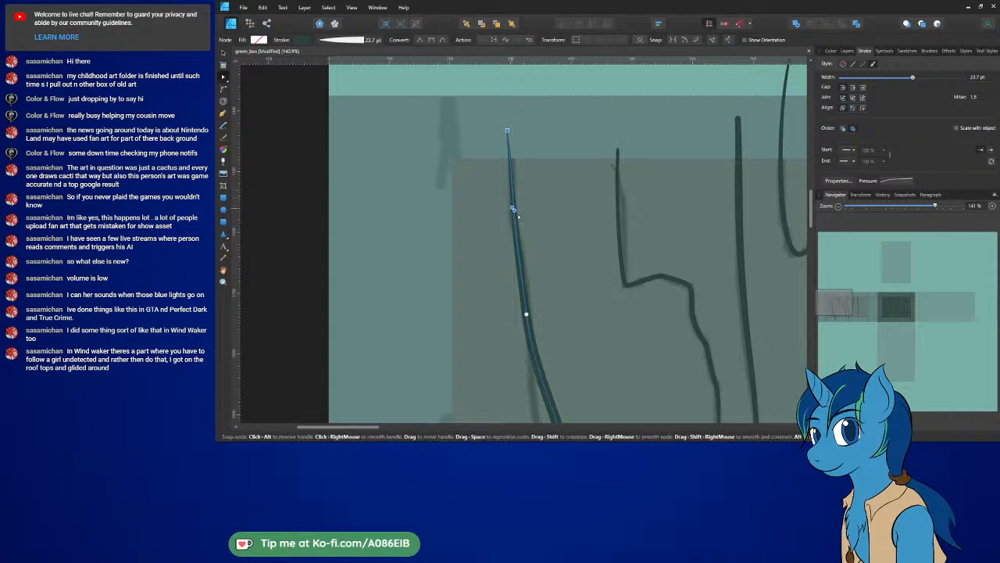
Step: Move the same curve's bottom end node left to continue the sketched line below the panel's lower edge
middle_click_drag(584, 280, 587, 151)
scroll(588, 152, "down", 1)
left_click(558, 260)
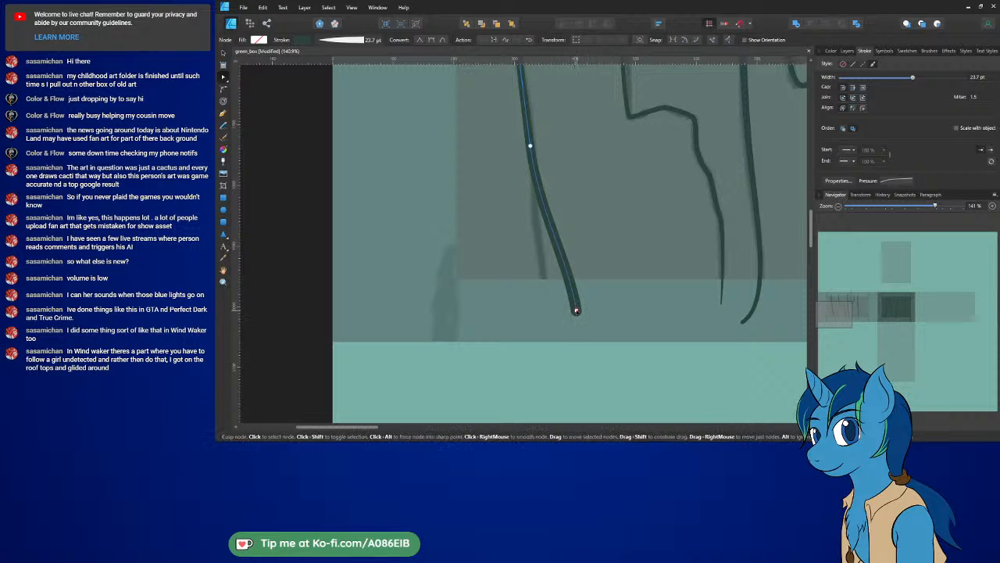
left_click_drag(576, 311, 550, 315)
Step: Reshape the leftmost curve's stroke pressure profile with a lowered end and a peak nearer the middle, and save the document
left_click(889, 181)
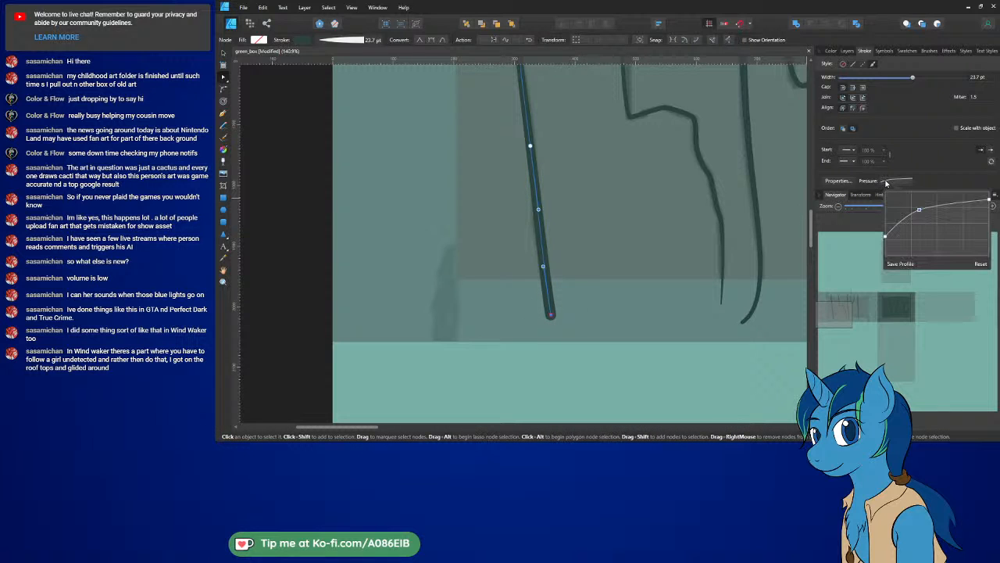
left_click_drag(991, 200, 989, 220)
left_click_drag(921, 211, 939, 213)
scroll(633, 195, "down", 3, "ctrl")
scroll(693, 183, "down", 2, "ctrl")
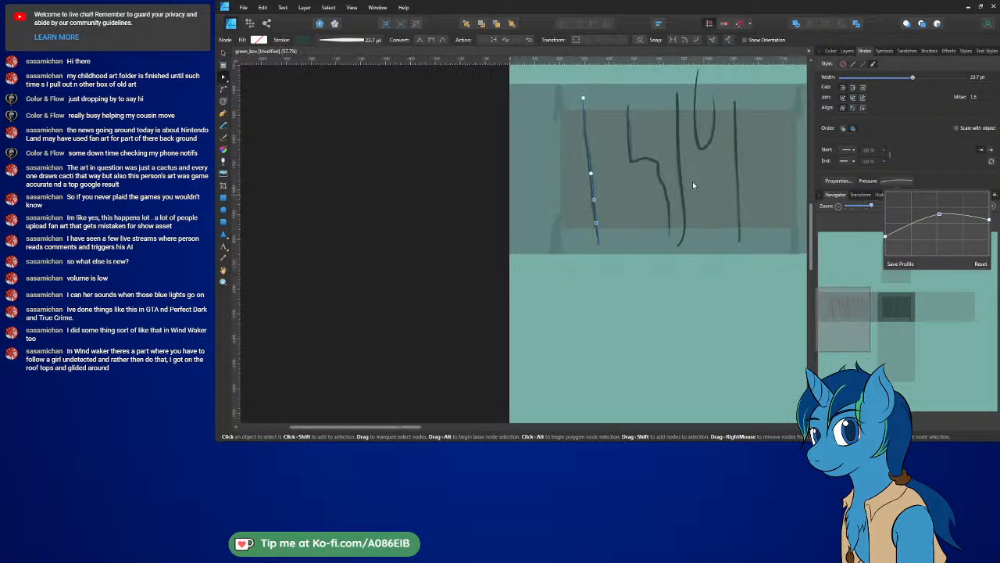
middle_click_drag(693, 183, 607, 243)
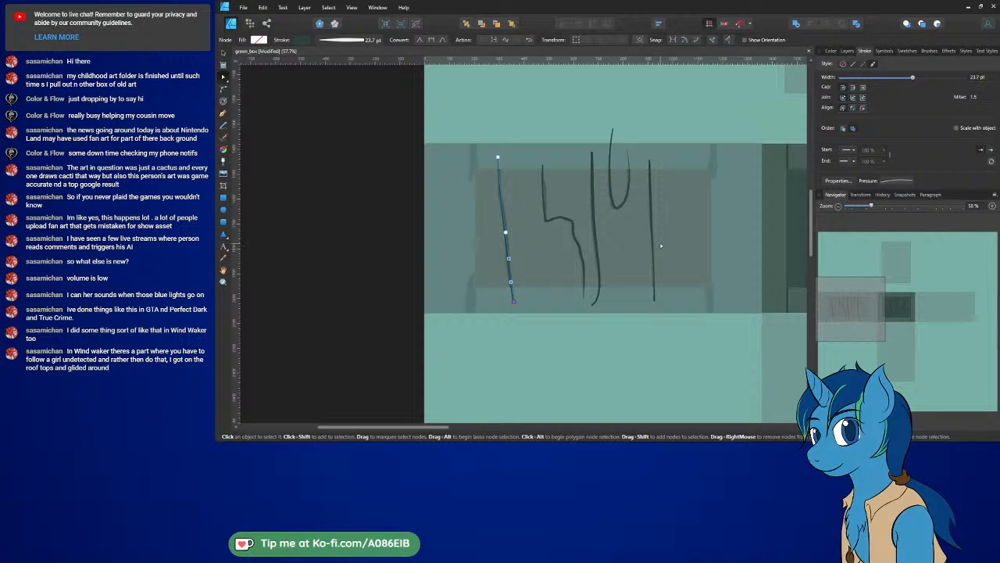
key("ctrl+s")
Step: Nest the five grain curves of "Left side" inside its inner panel curve so they are clipped to it, and show that panel
left_click(847, 51)
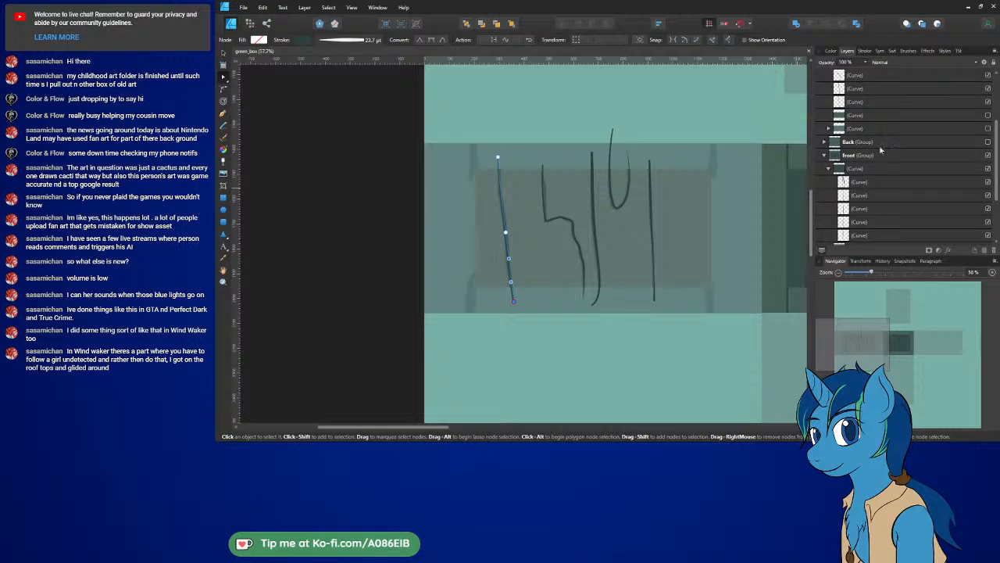
scroll(881, 149, "up", 3)
left_click(842, 143)
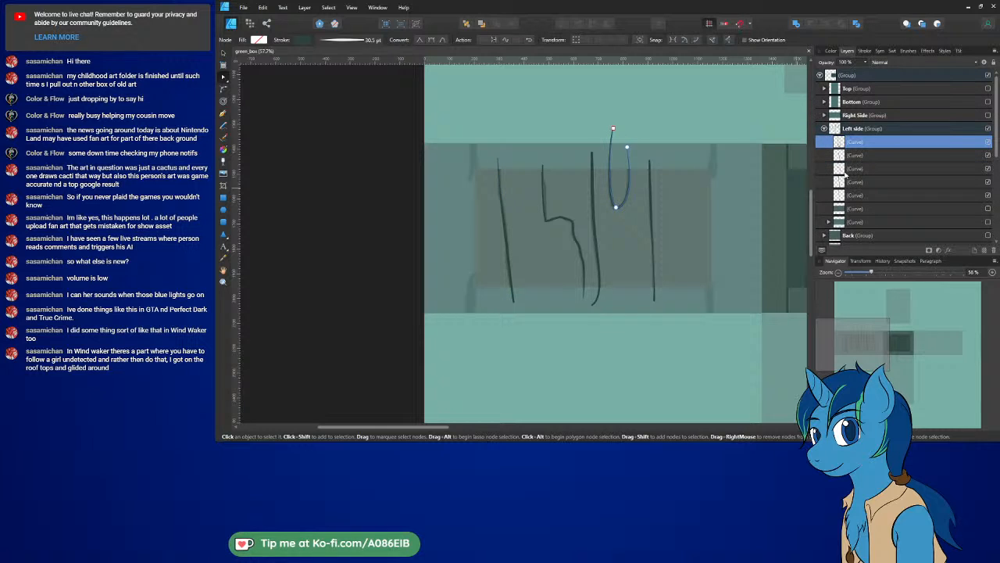
left_click(838, 196, "shift")
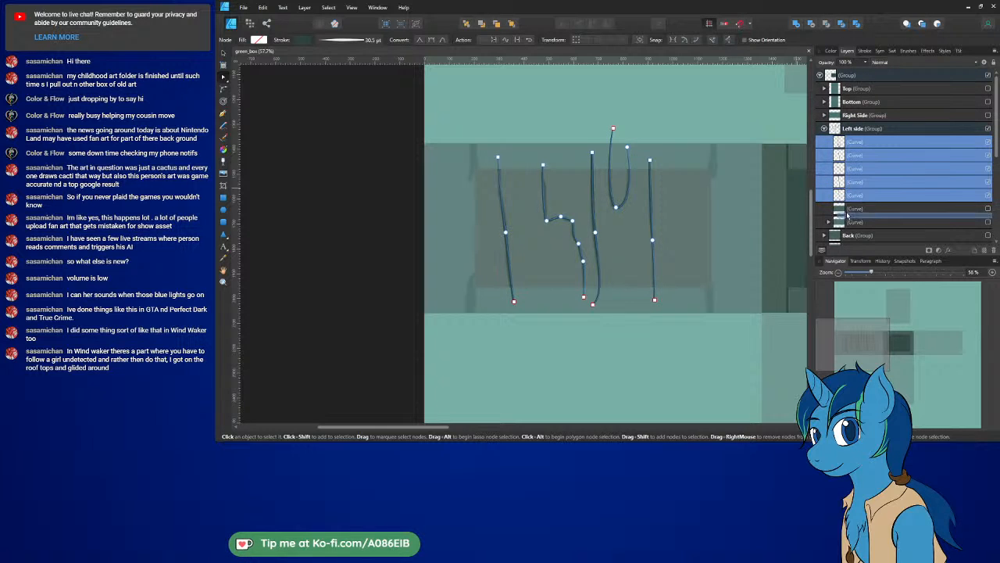
left_click_drag(847, 215, 860, 213)
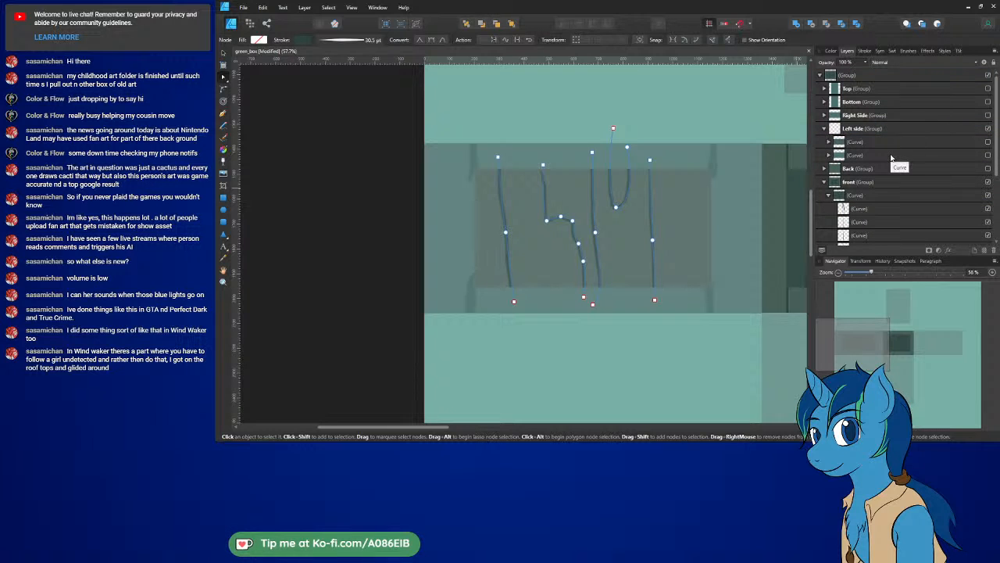
left_click(989, 142)
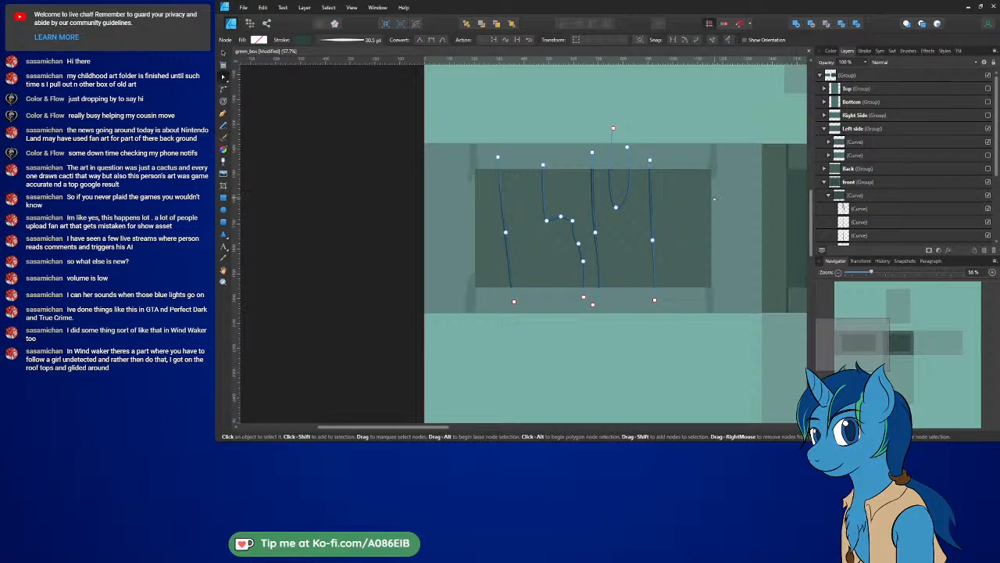
left_click(688, 127)
scroll(657, 213, "right", 1)
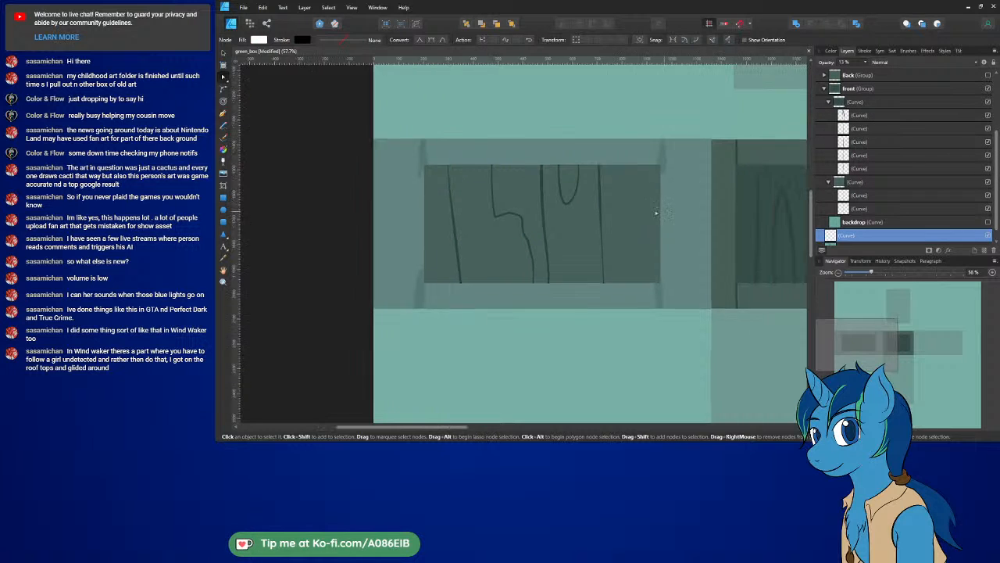
Step: Identify the two curves in the front group by checking their sublayers and briefly toggling the lower curve's visibility
middle_click_drag(657, 213, 643, 230)
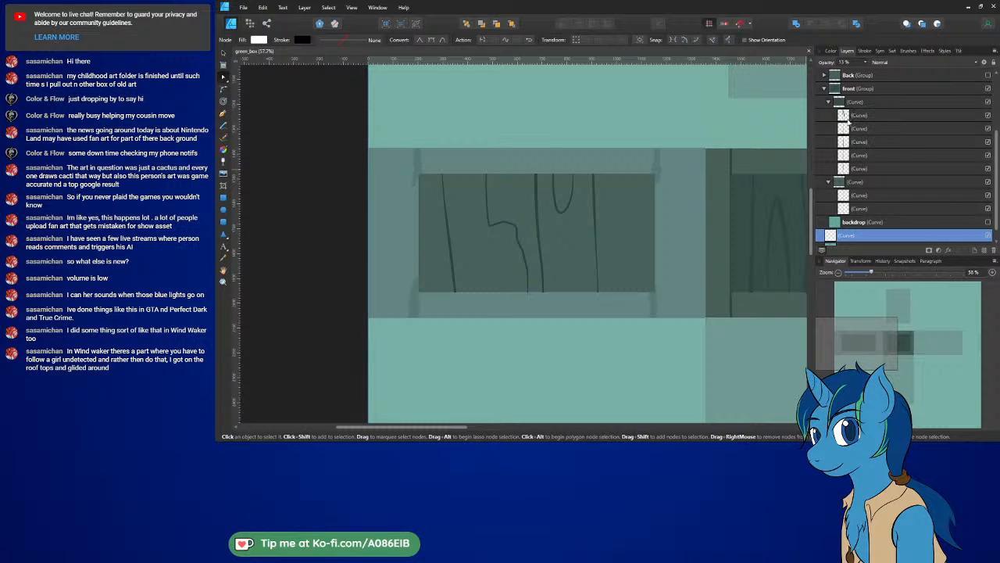
left_click(828, 102)
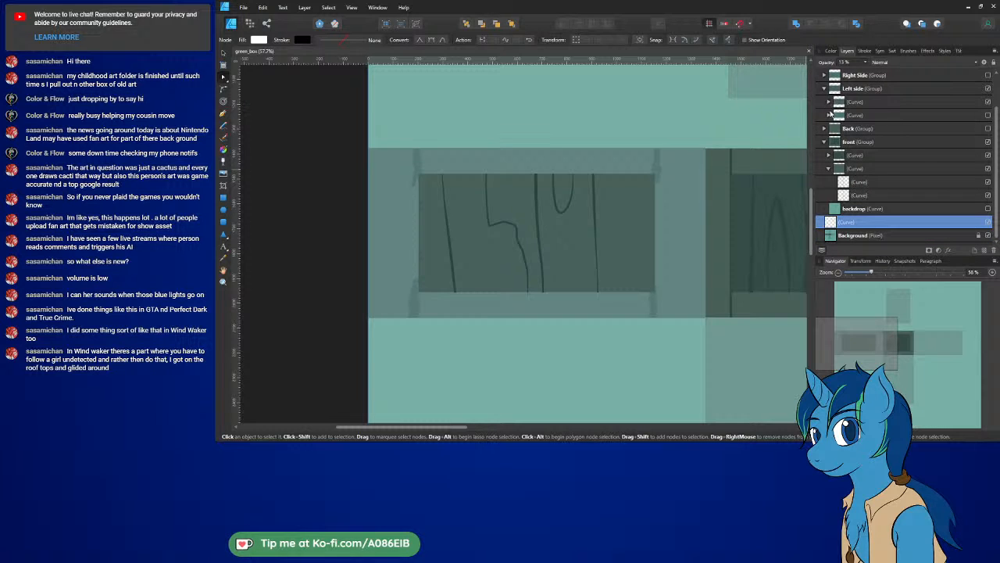
left_click(829, 169)
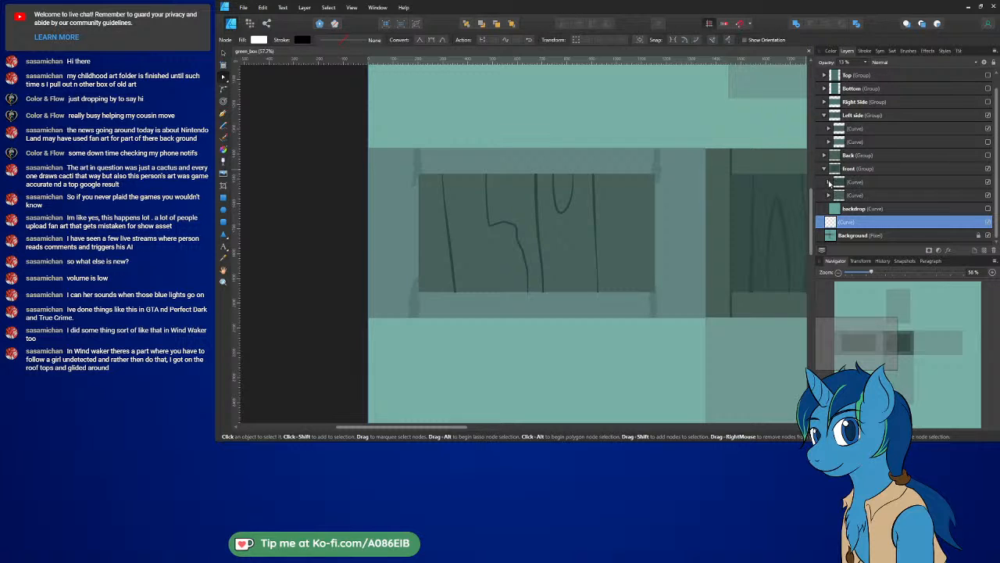
left_click(988, 195)
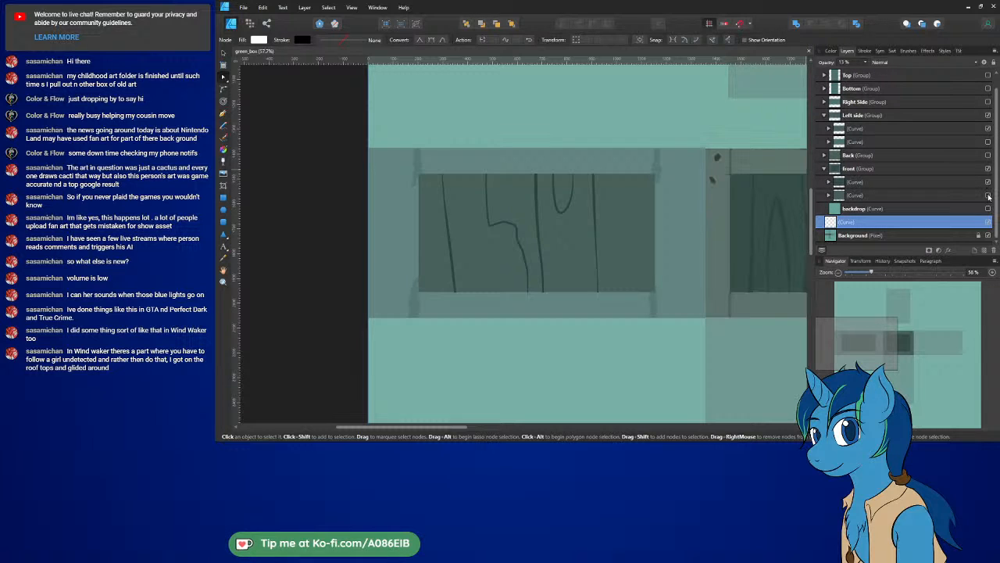
left_click(988, 195)
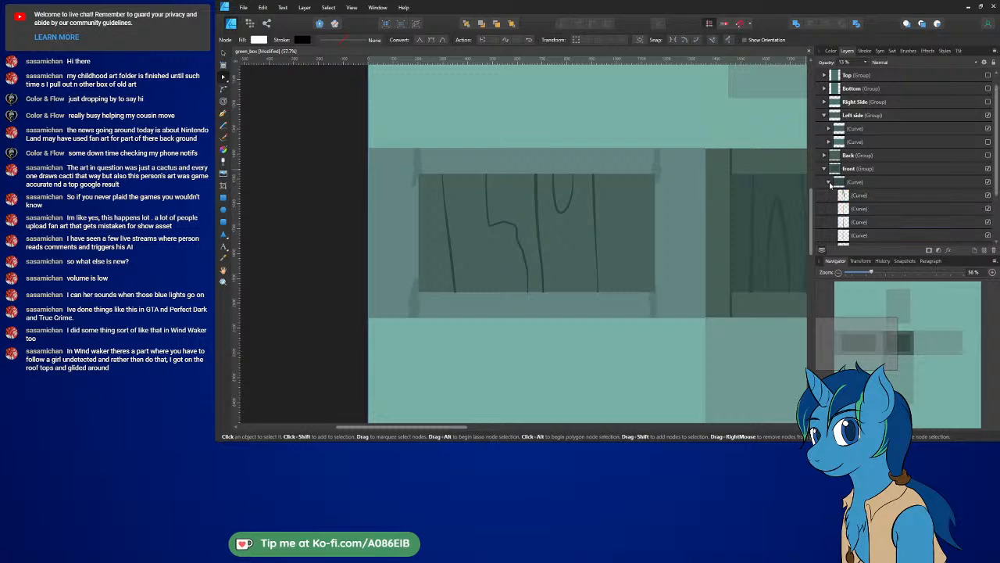
left_click(829, 182)
scroll(850, 185, "up", 1)
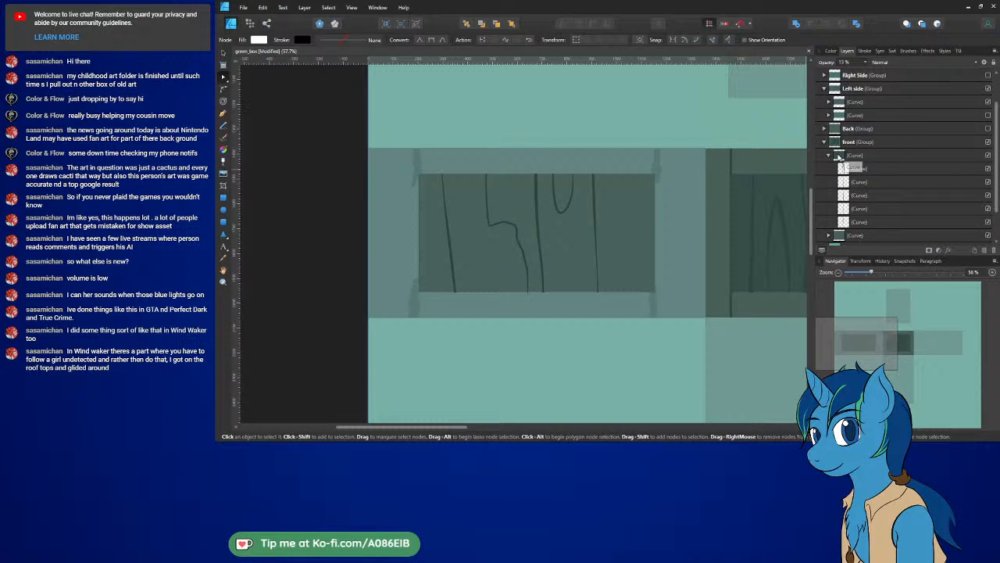
left_click(871, 156)
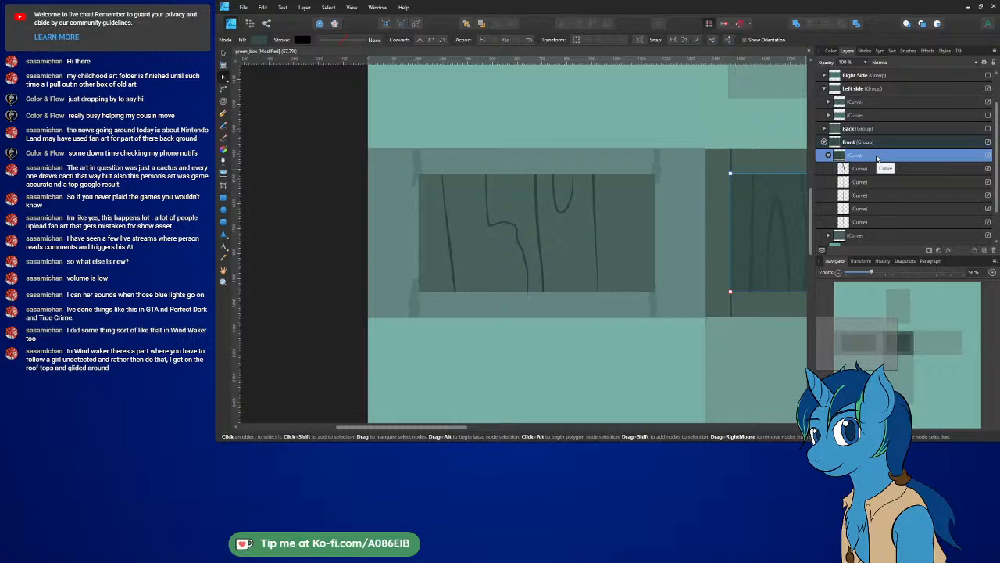
left_click(828, 155)
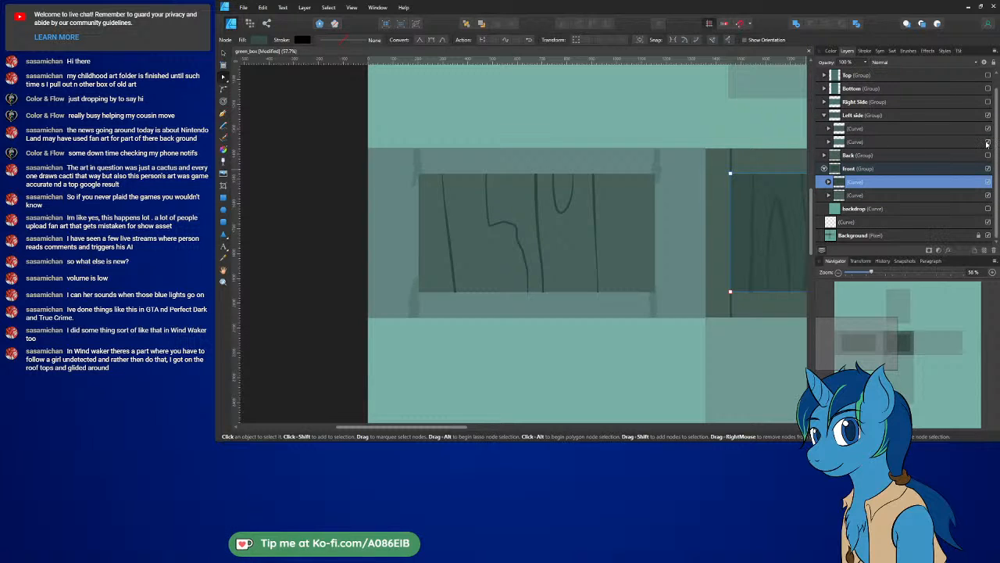
Step: Make the Left side group's hidden second curve and the backdrop layer visible, and save the document
left_click(987, 142)
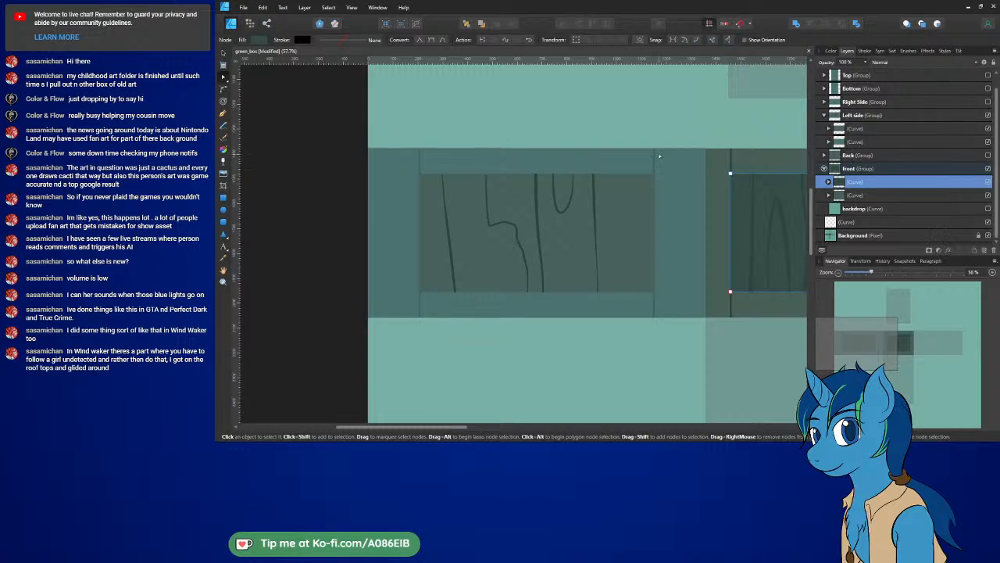
middle_click_drag(659, 155, 569, 165)
key("ctrl+s")
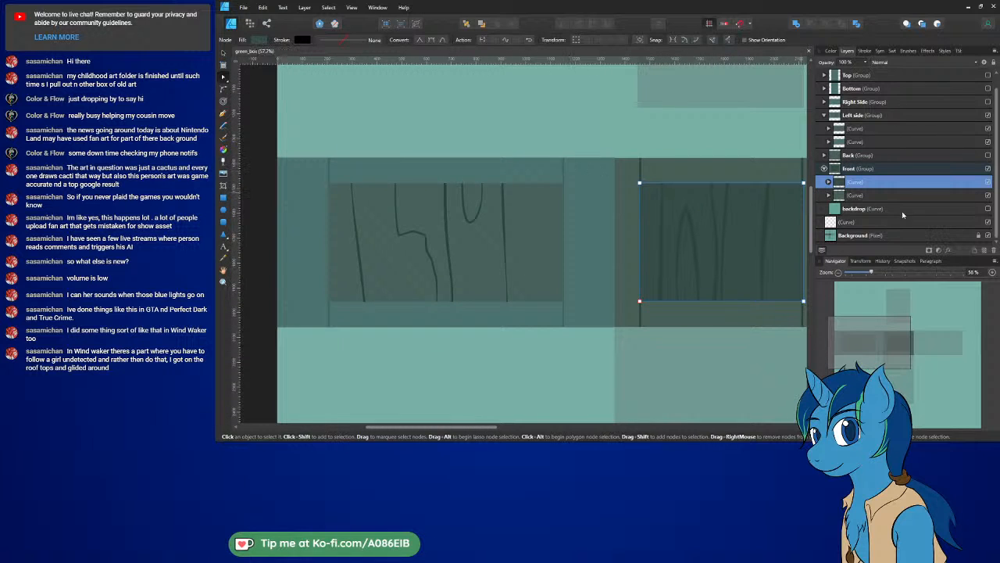
left_click(988, 209)
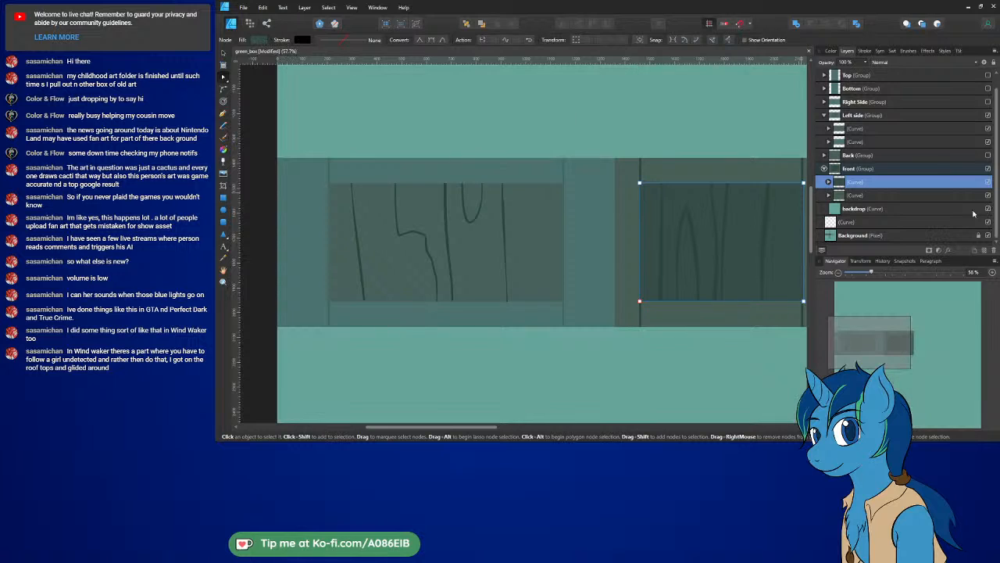
key("ctrl+s")
Step: Set up a PNG export of the whole document at 4096 × 4096 px and proceed to choosing its destination
left_click(246, 8)
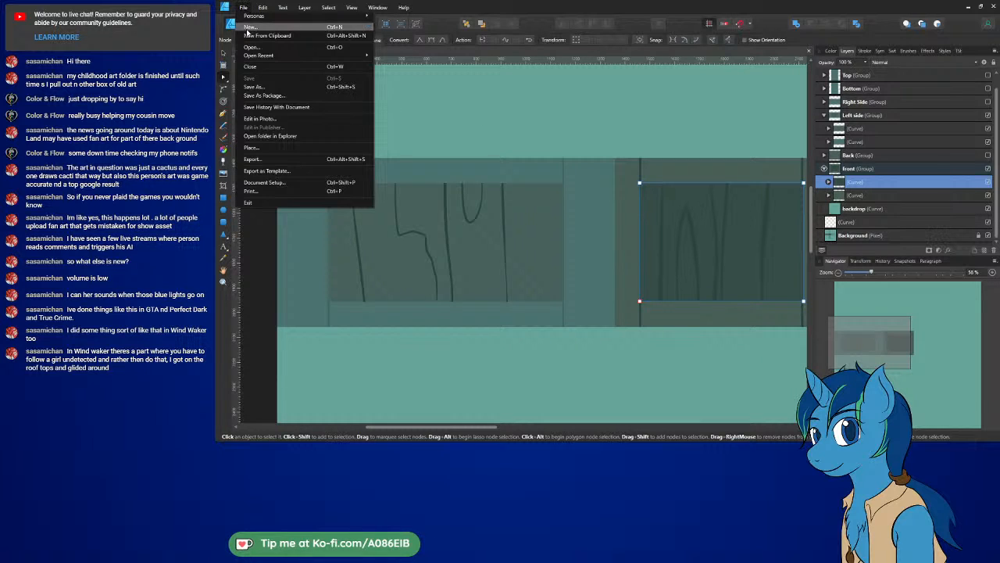
left_click(297, 160)
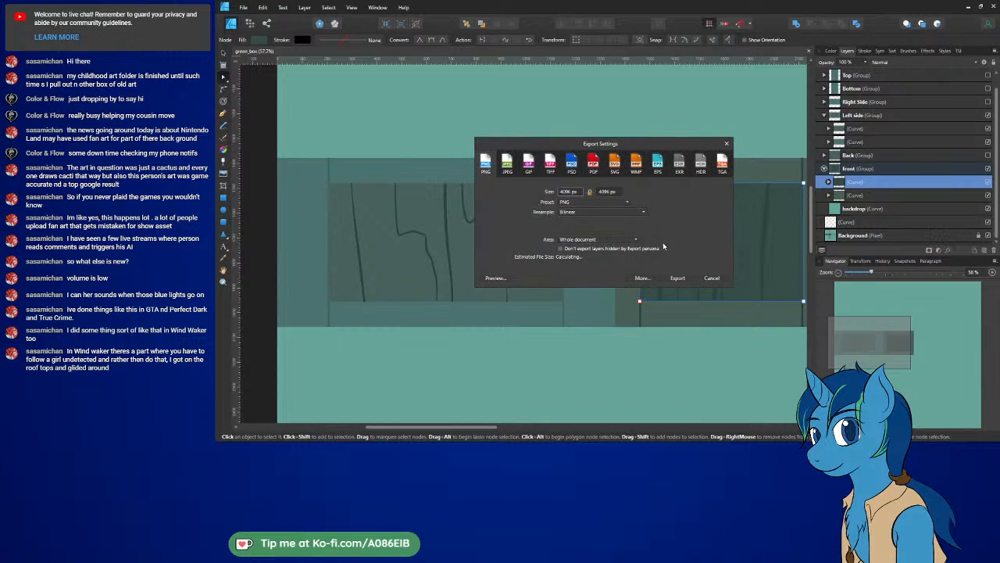
left_click(677, 278)
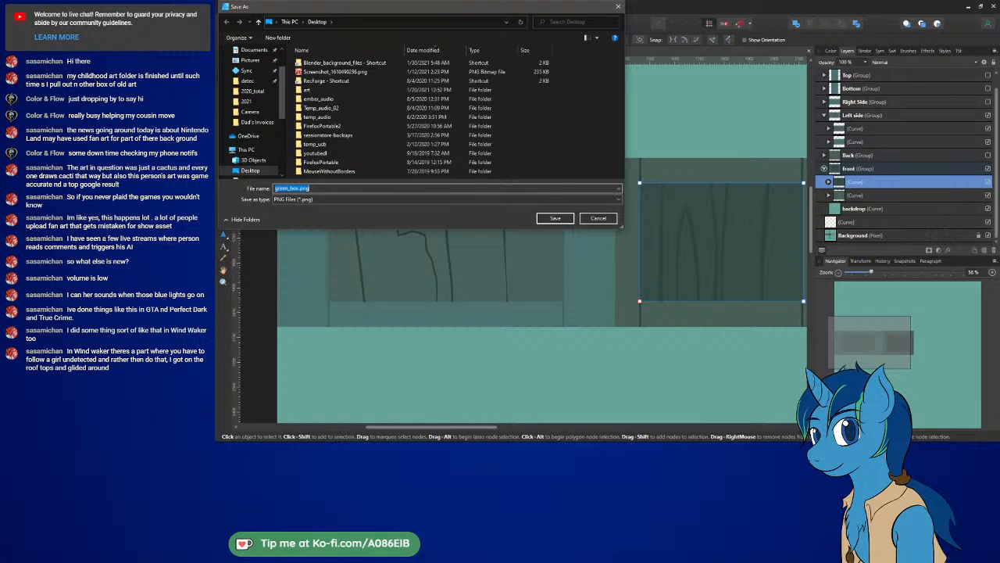
Step: Get the texture folder's path from Blender, and save the export into the techers folder, replacing green_box.png
key("alt+Tab")
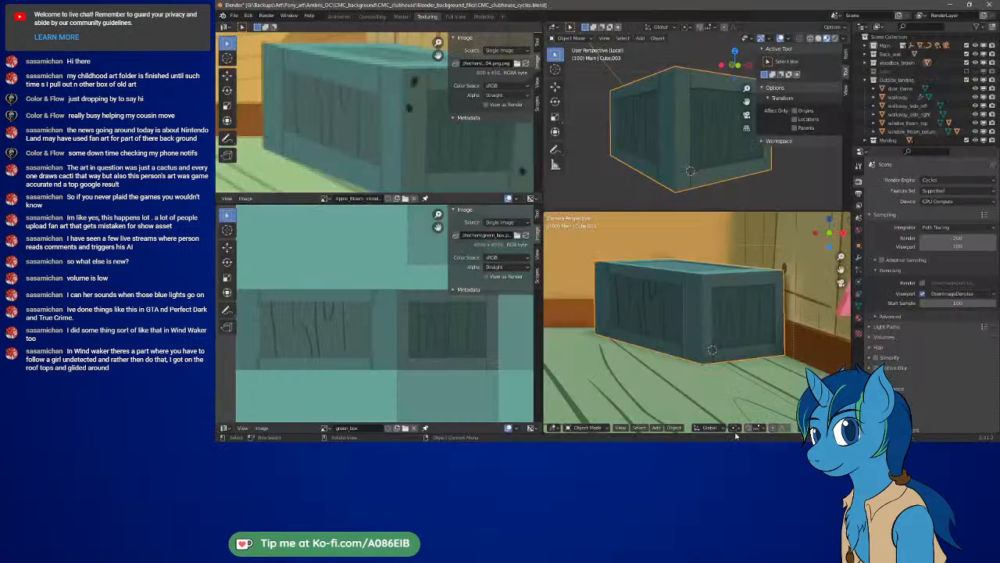
key("alt+r")
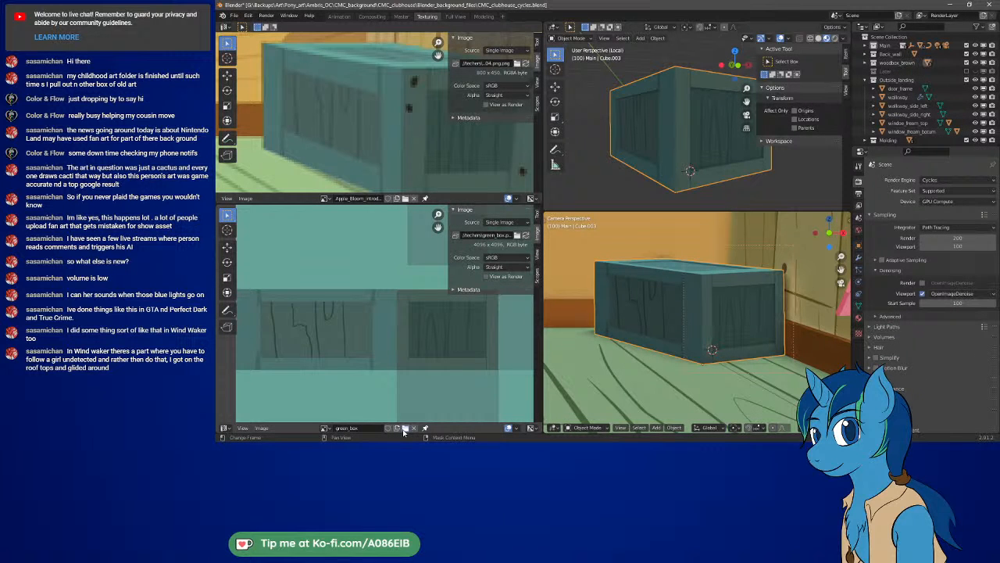
key("ctrl+s")
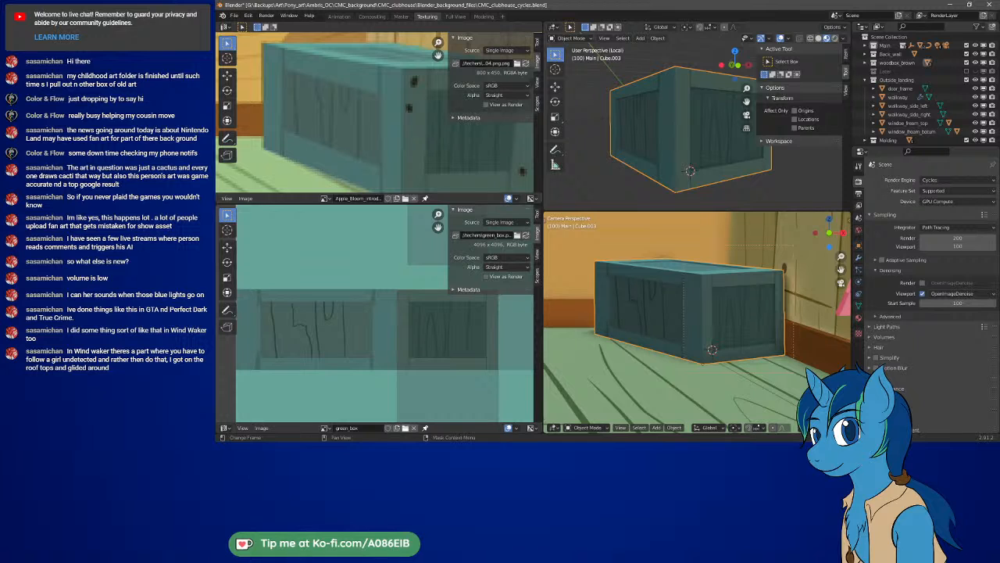
key("alt+Tab")
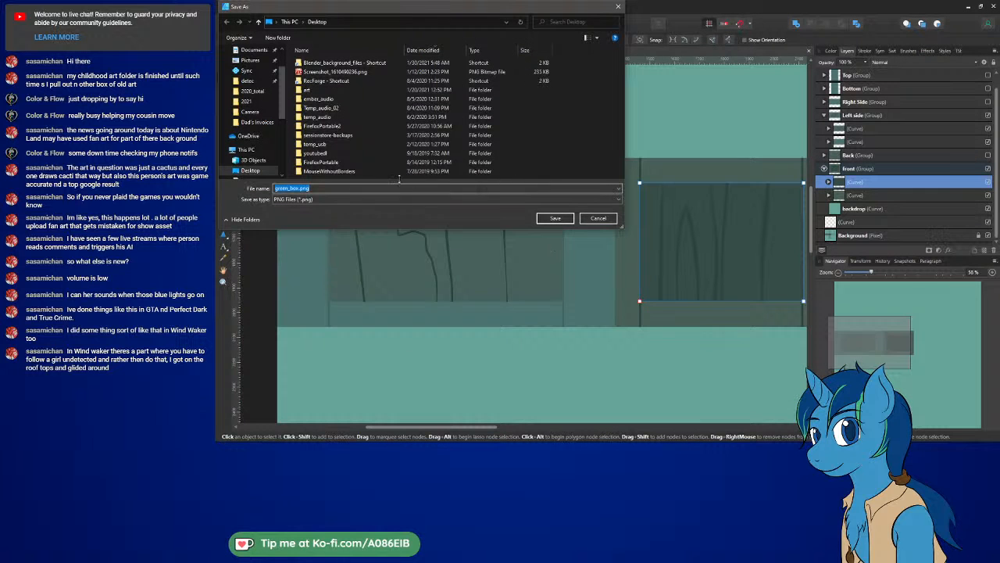
left_click(464, 22)
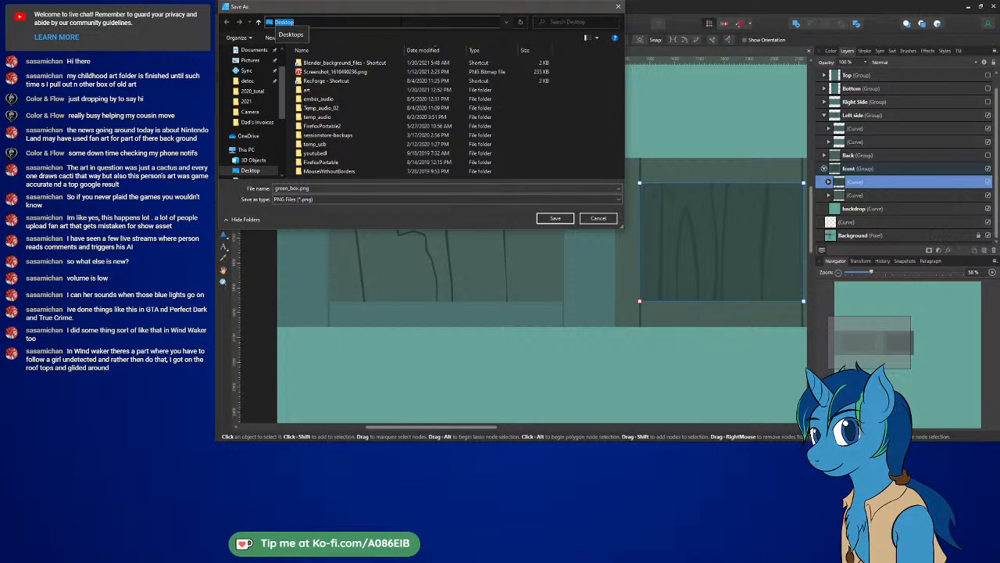
key("ctrl+v")
key("Return")
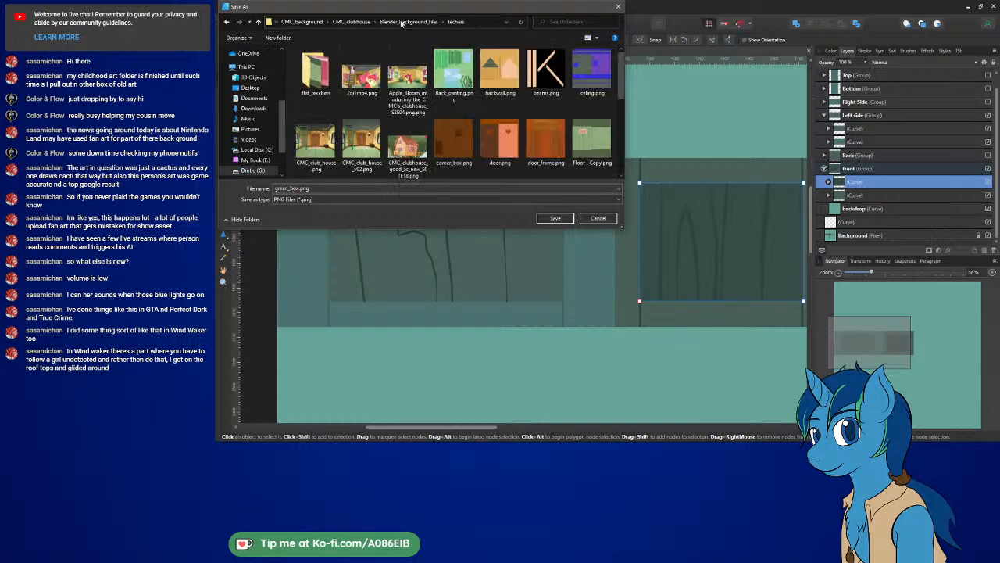
left_click(561, 218)
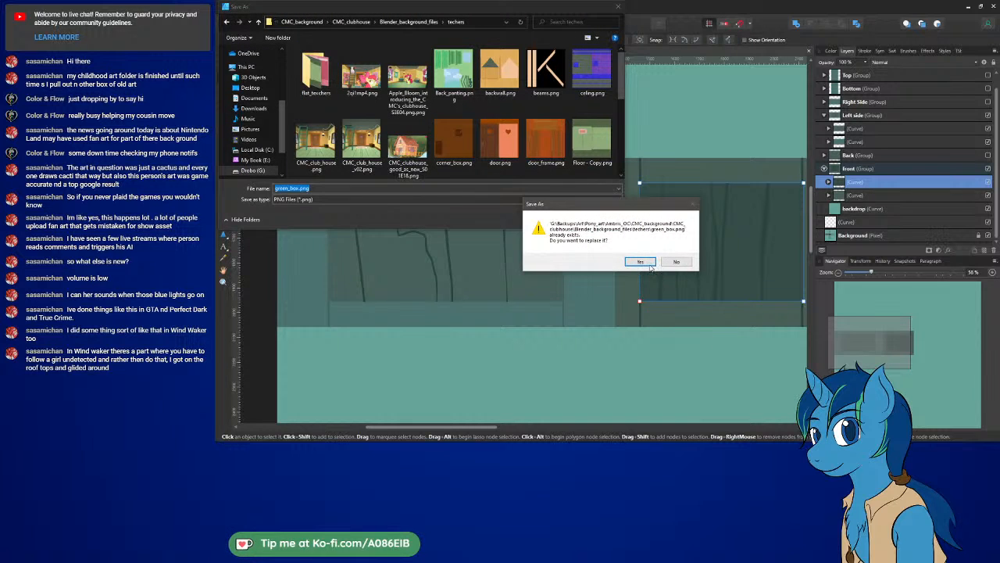
left_click(641, 261)
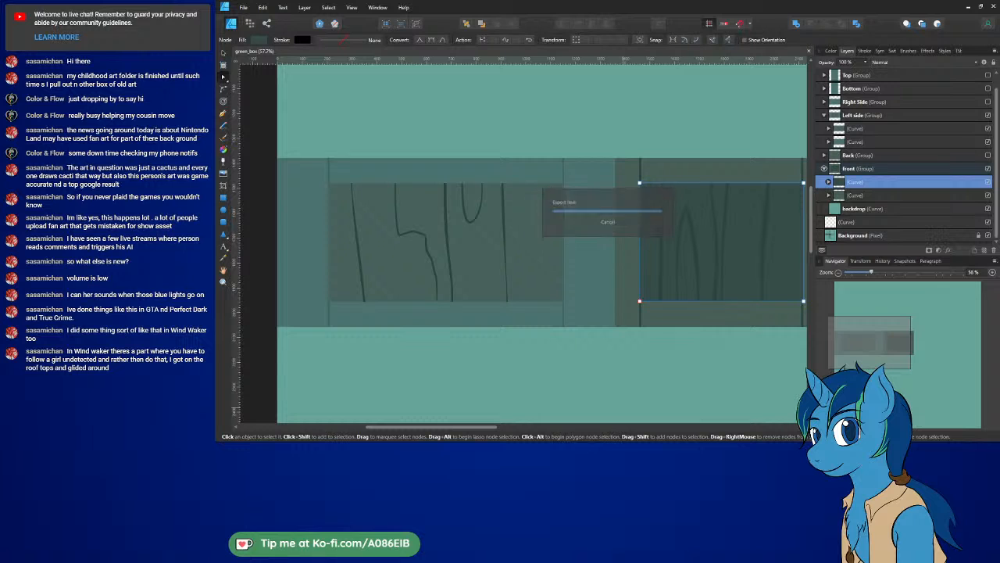
Step: Switch to Blender and reload the green_box image from the updated file
key("alt+Tab")
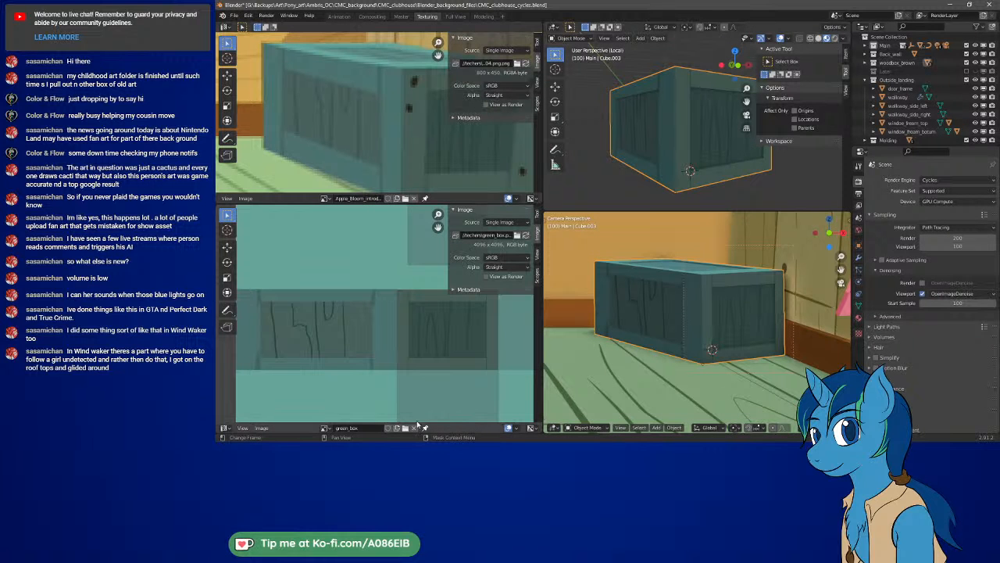
left_click(261, 427)
left_click(278, 388)
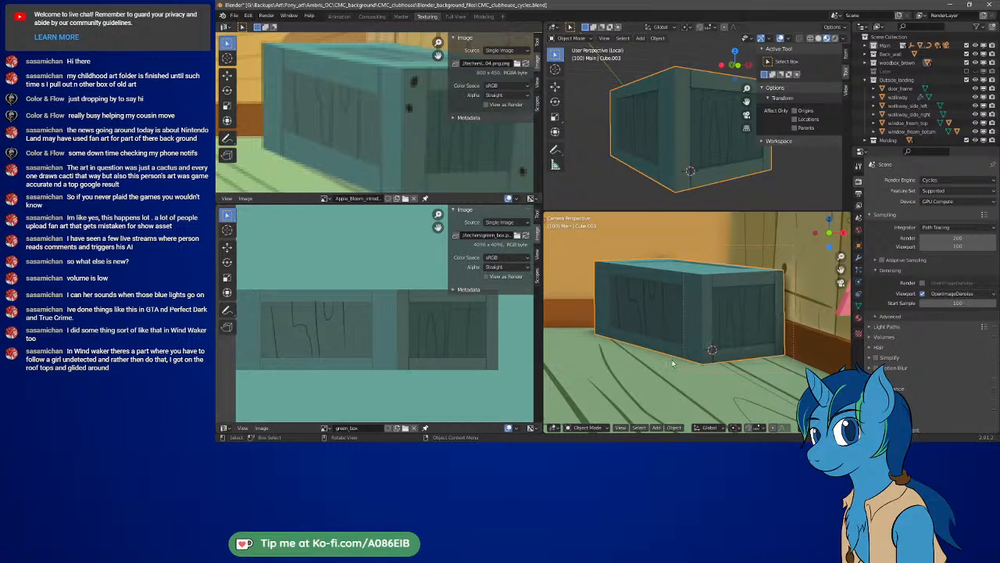
Step: Clear the render region in the camera viewport
right_click(613, 333)
left_click(625, 429)
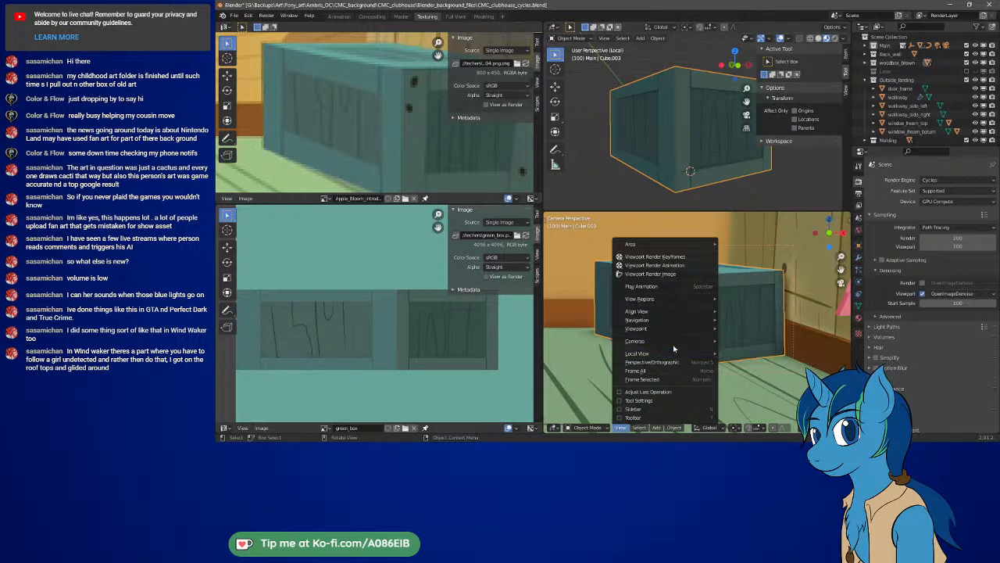
mouse_move(672, 300)
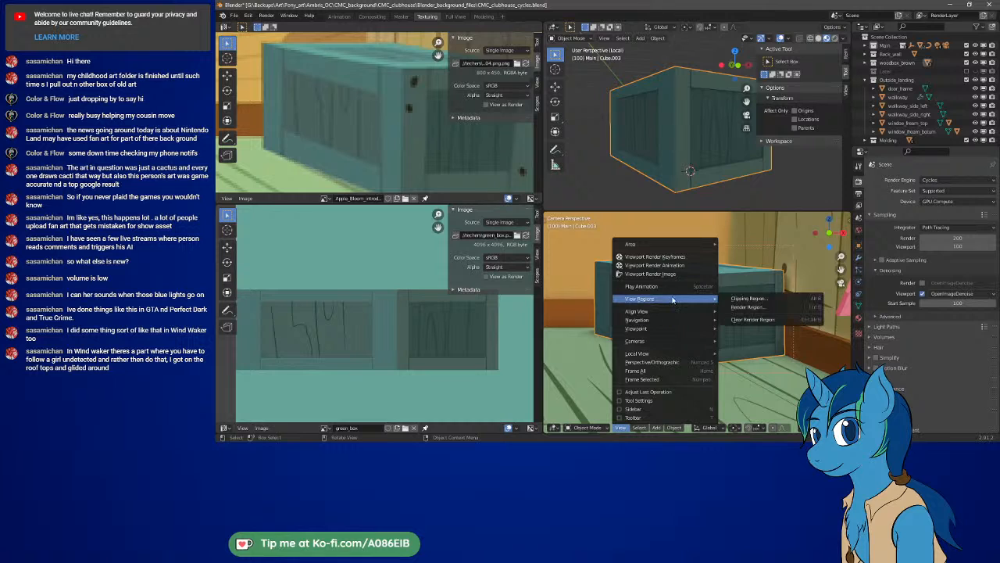
left_click(758, 320)
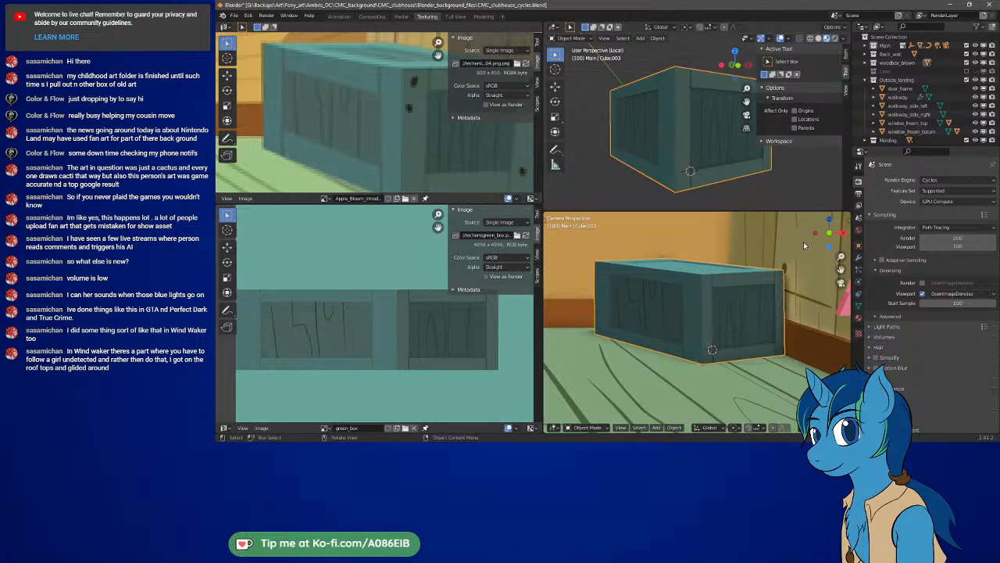
Step: Examine the retextured green box within the room from outside the camera, reselect the box, and return to the camera view
left_click(813, 324)
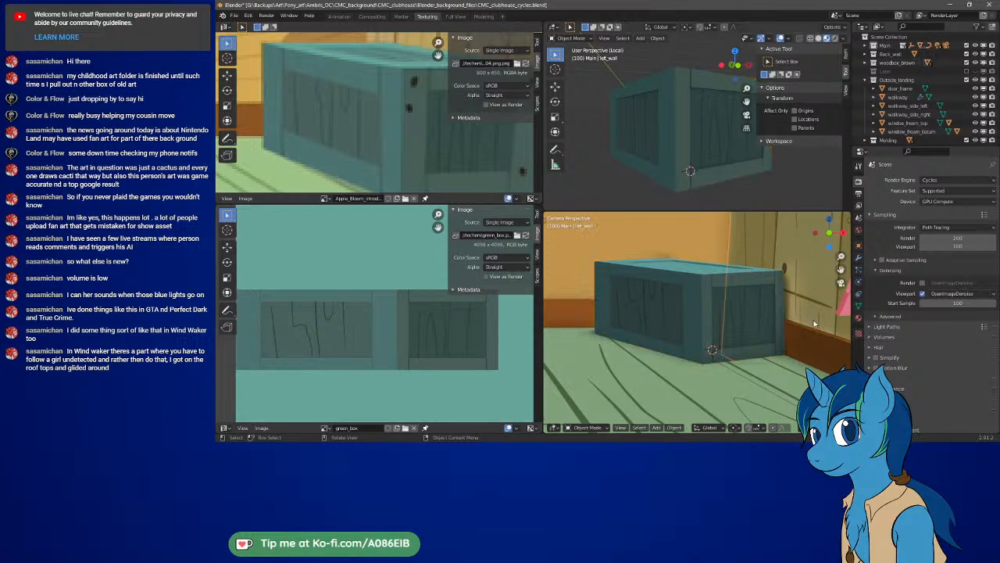
right_click(792, 235)
key("Escape")
middle_click(801, 245)
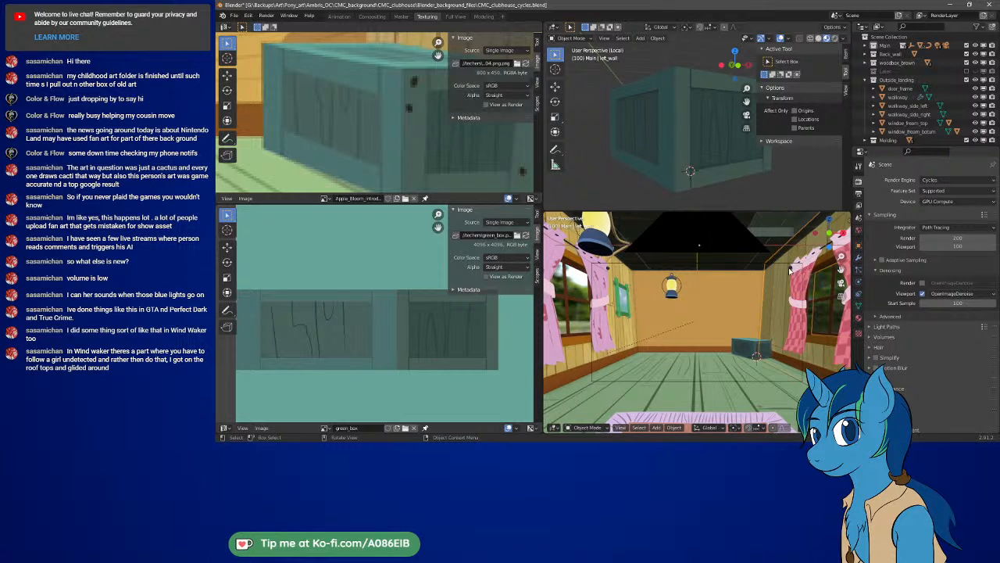
scroll(773, 370, "up", 4)
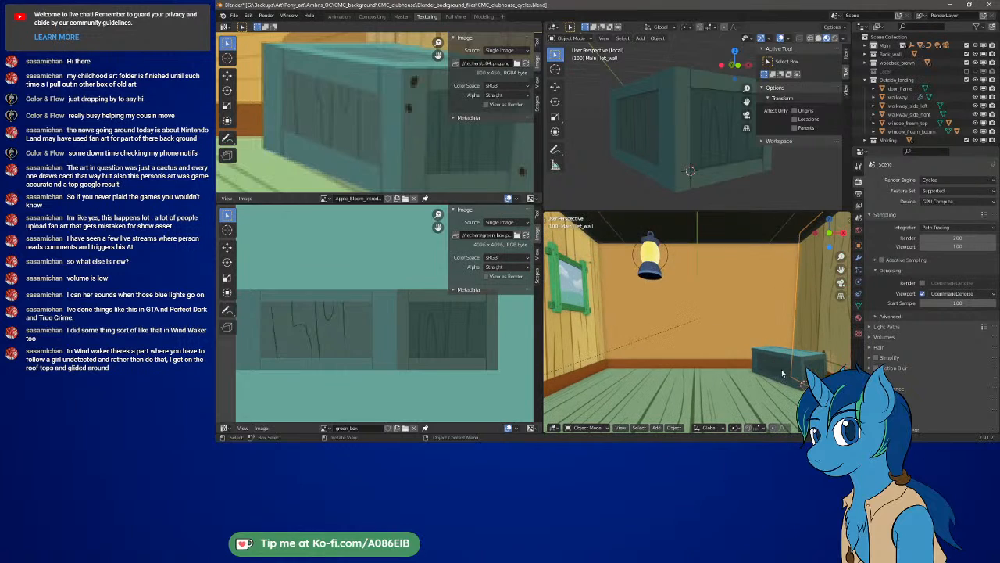
scroll(789, 376, "down", 3)
scroll(788, 377, "up", 5)
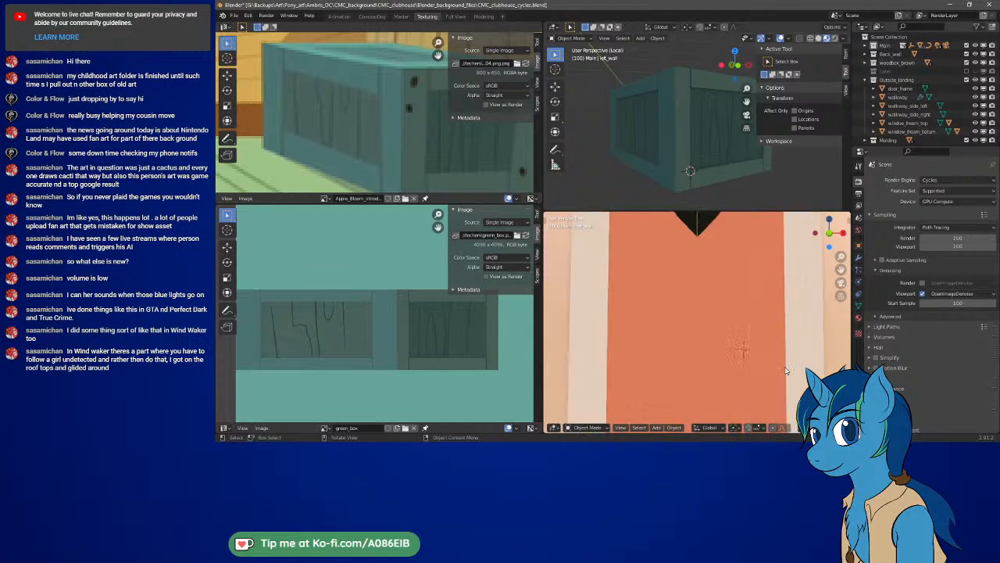
scroll(786, 371, "down", 5)
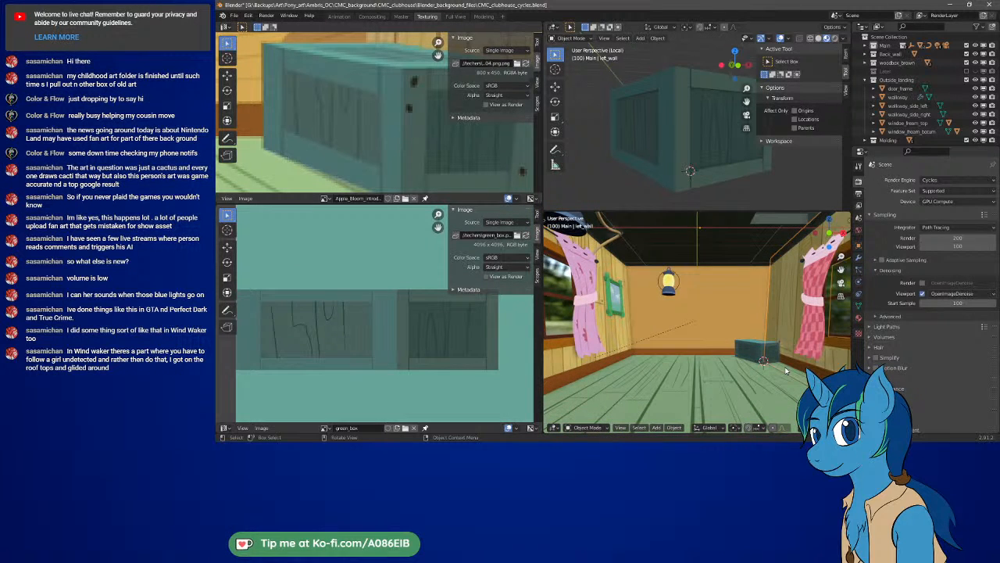
scroll(786, 371, "up", 5)
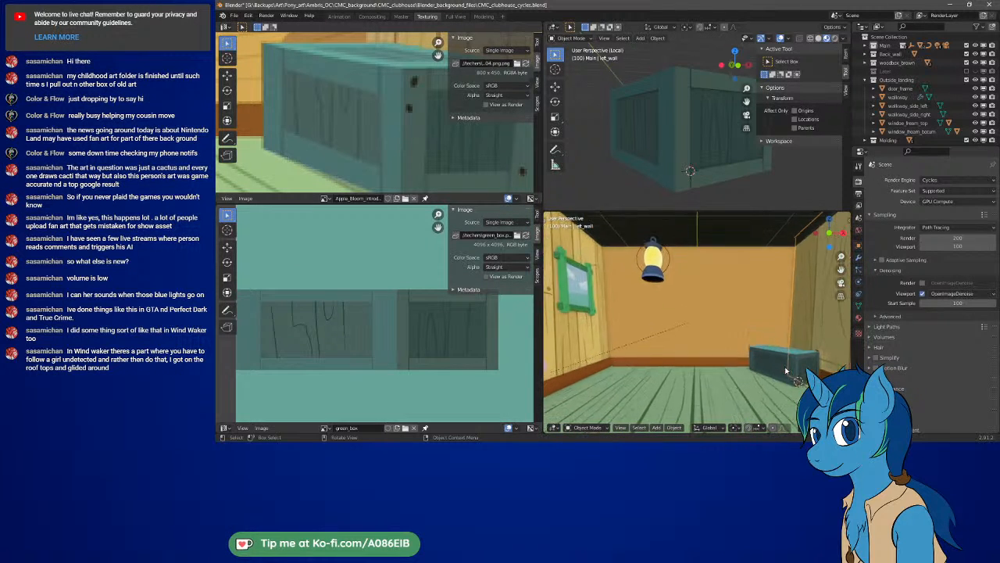
left_click(694, 347)
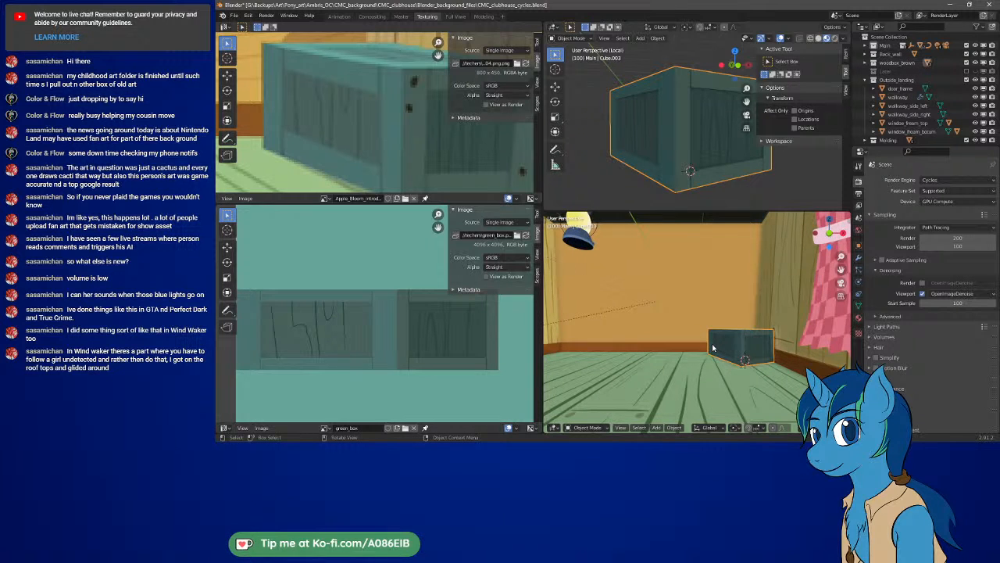
key("KP_0")
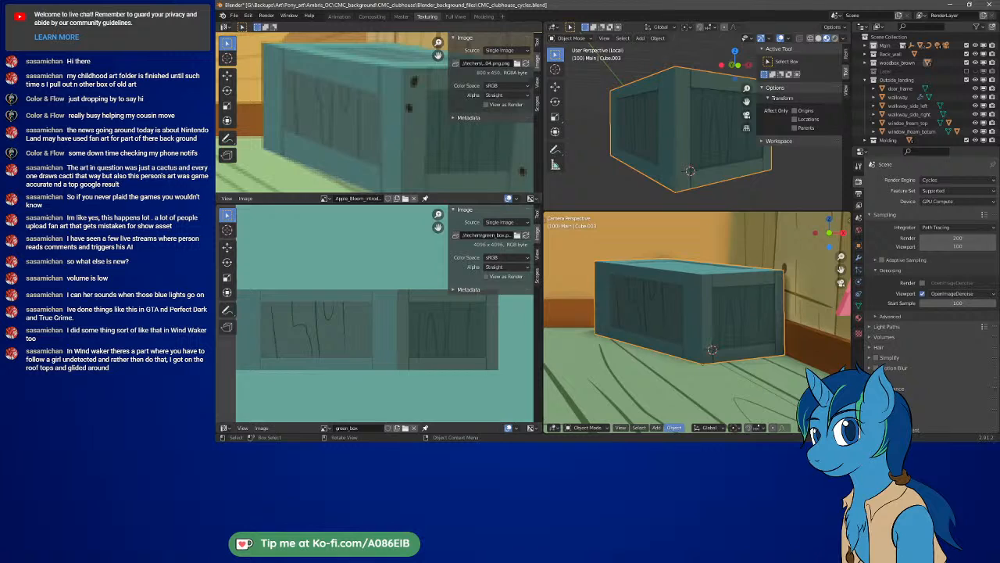
Step: Switch to Affinity Designer and set the stroke width of the vertical edge lines on the front and left side faces to 12 pt
key("alt+Tab")
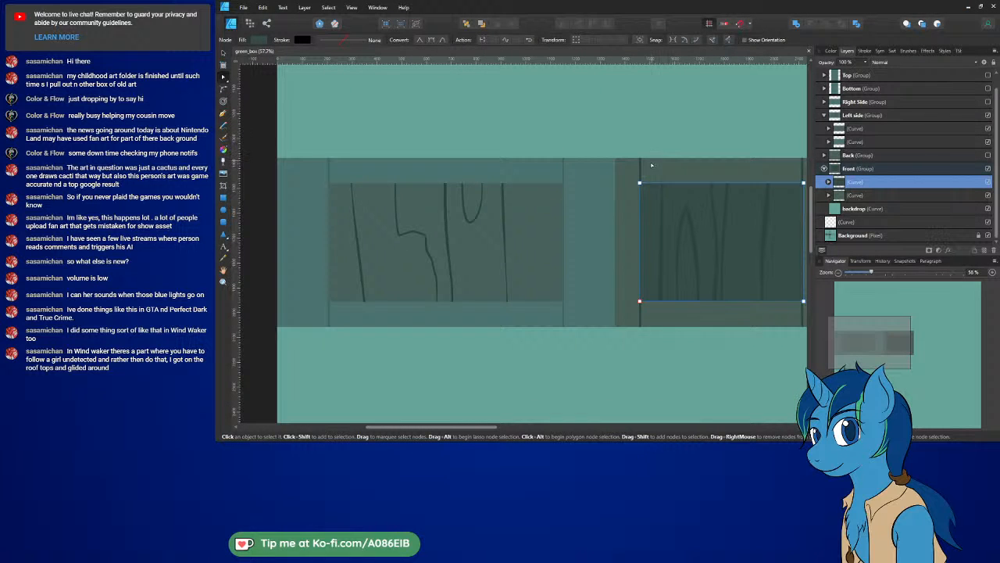
left_click(641, 168)
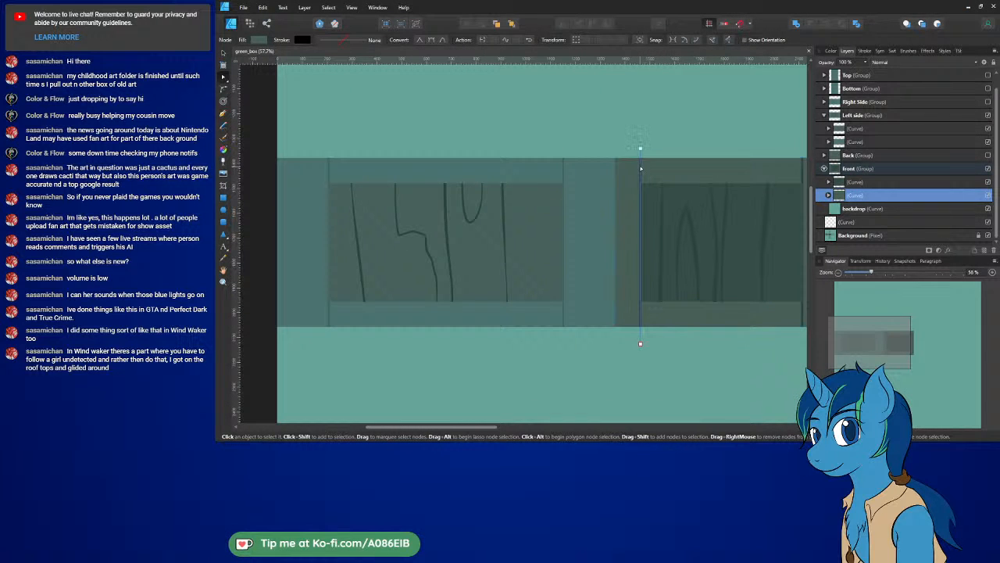
left_click(853, 224, "shift")
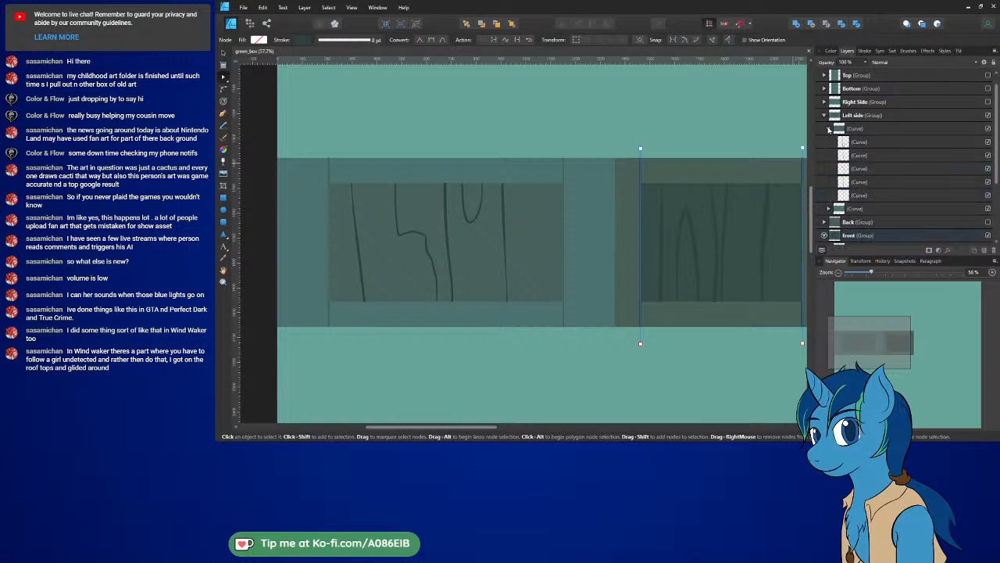
left_click(828, 143)
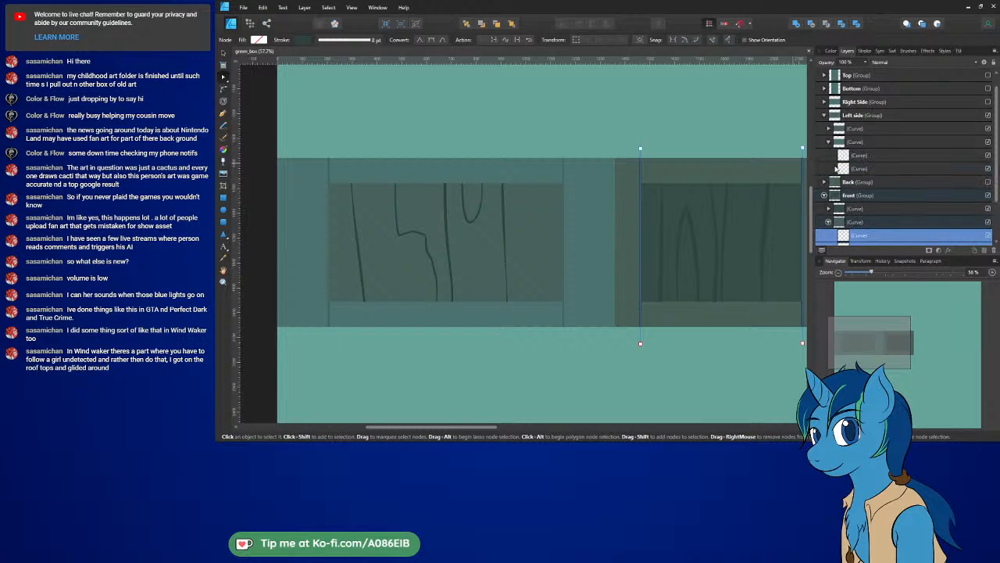
left_click(858, 164, "ctrl")
left_click(859, 156, "ctrl")
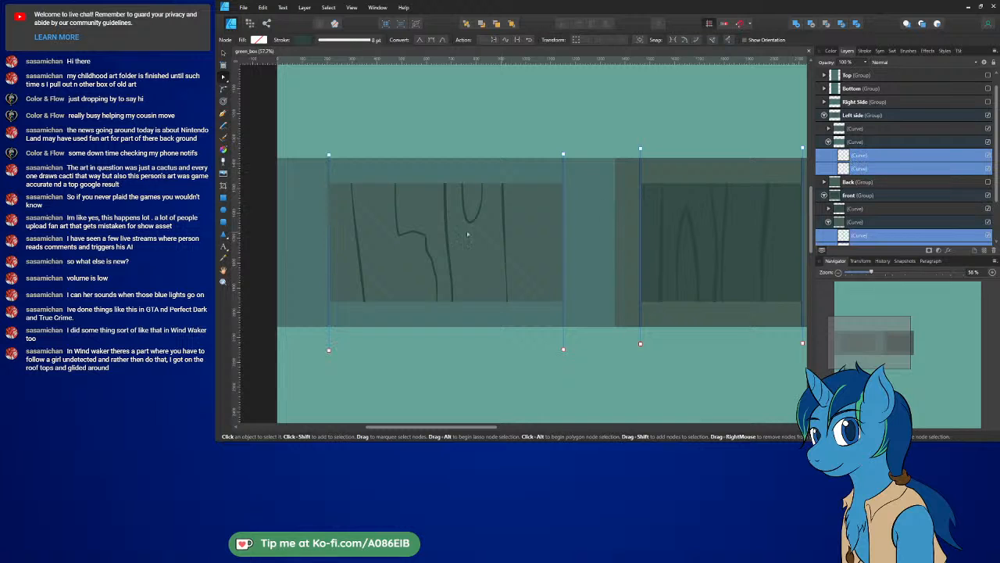
left_click(864, 51)
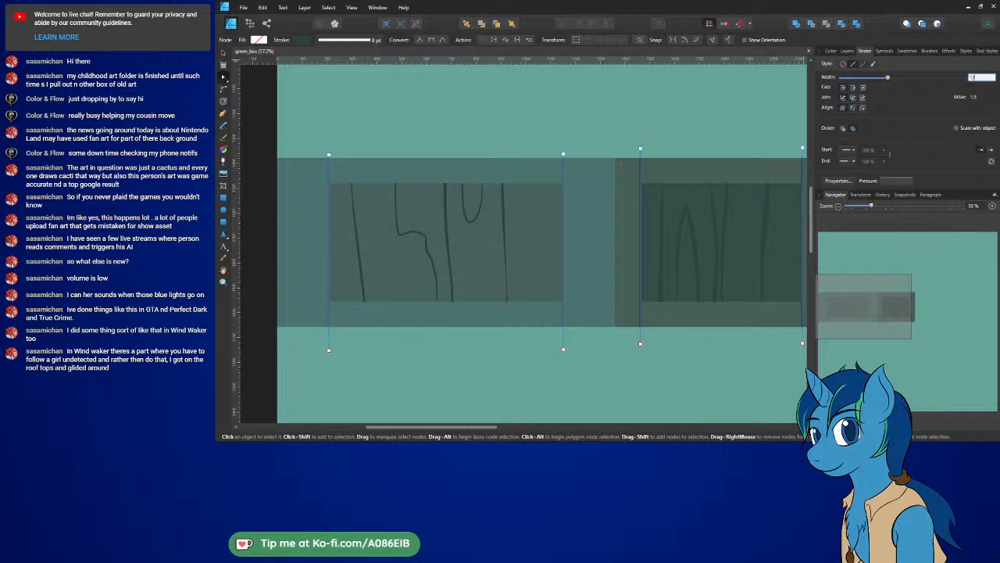
key("Return")
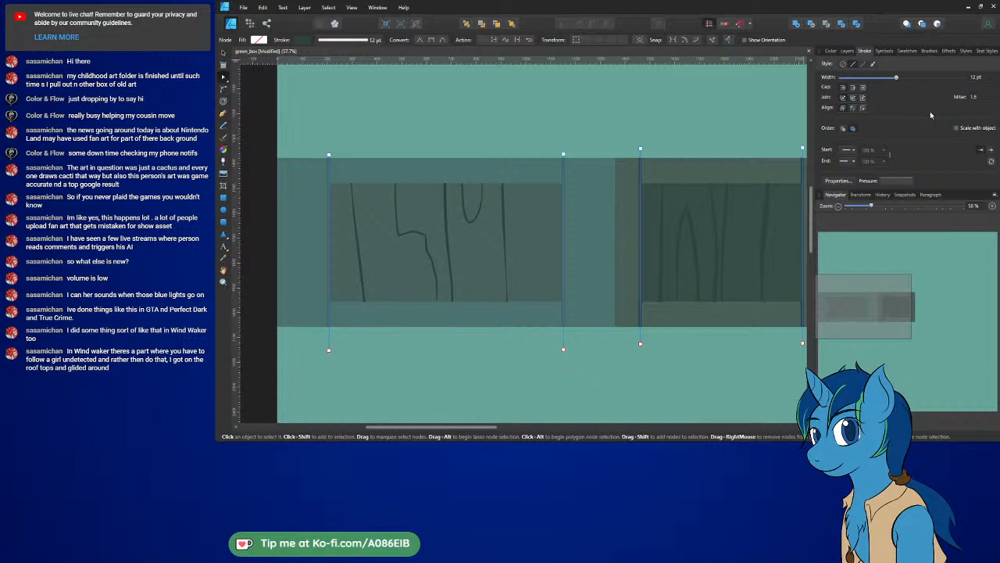
Step: Nudge the front face's two vertical edge lines slightly inward to line up with the edges of its inner panel
scroll(672, 161, "up", 4, "ctrl")
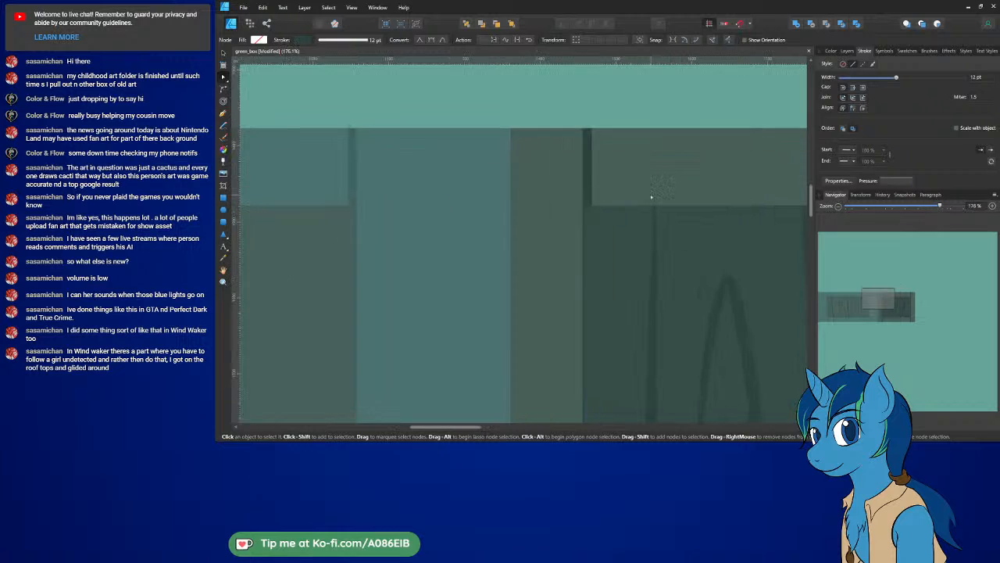
scroll(651, 196, "up", 2, "ctrl")
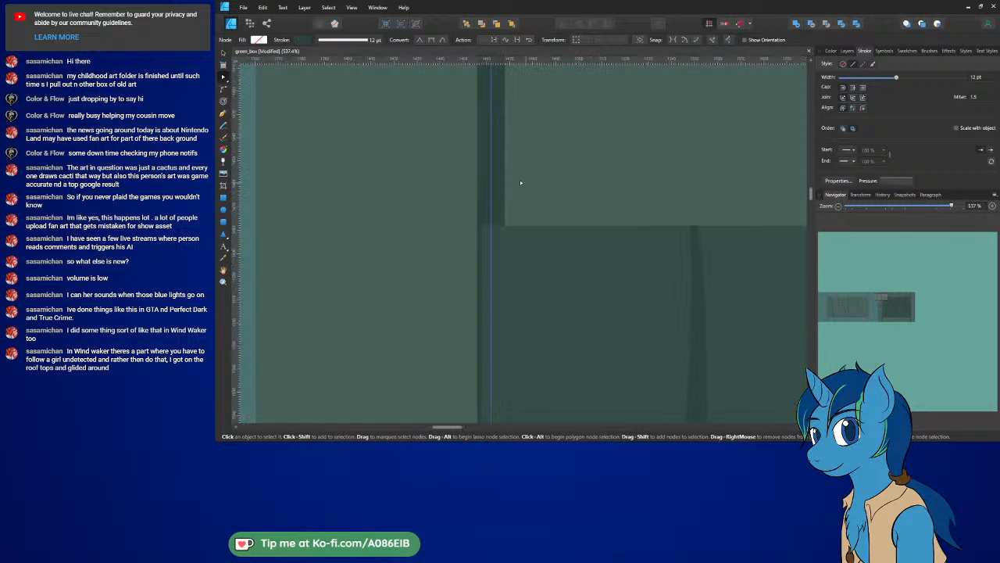
left_click(224, 54)
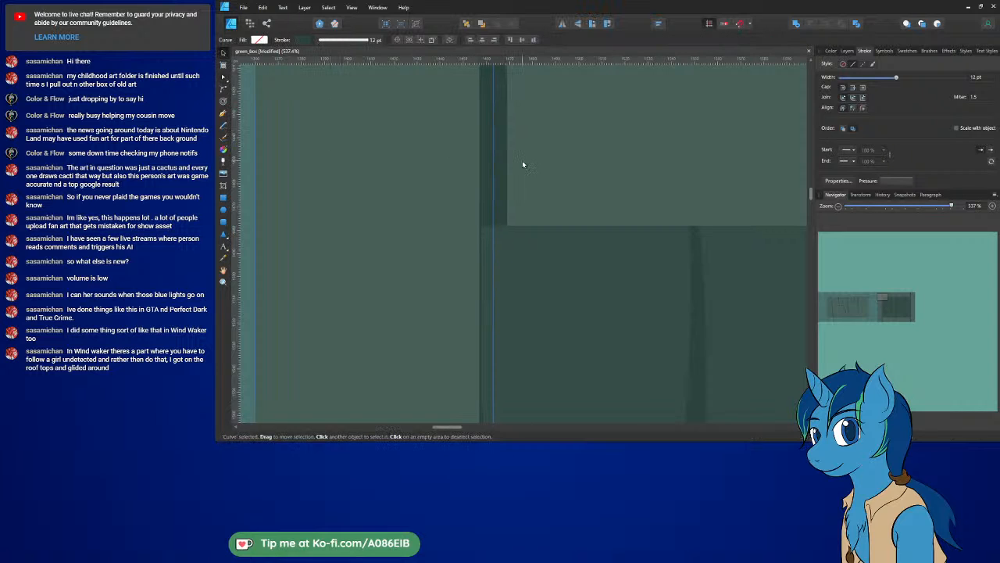
middle_click_drag(697, 188, 444, 199)
middle_click_drag(613, 186, 454, 192)
mouse_move(663, 205)
middle_mouse_down()
mouse_move(451, 200)
mouse_move(432, 185)
middle_mouse_up()
middle_click_drag(686, 181, 374, 196)
left_click(576, 173)
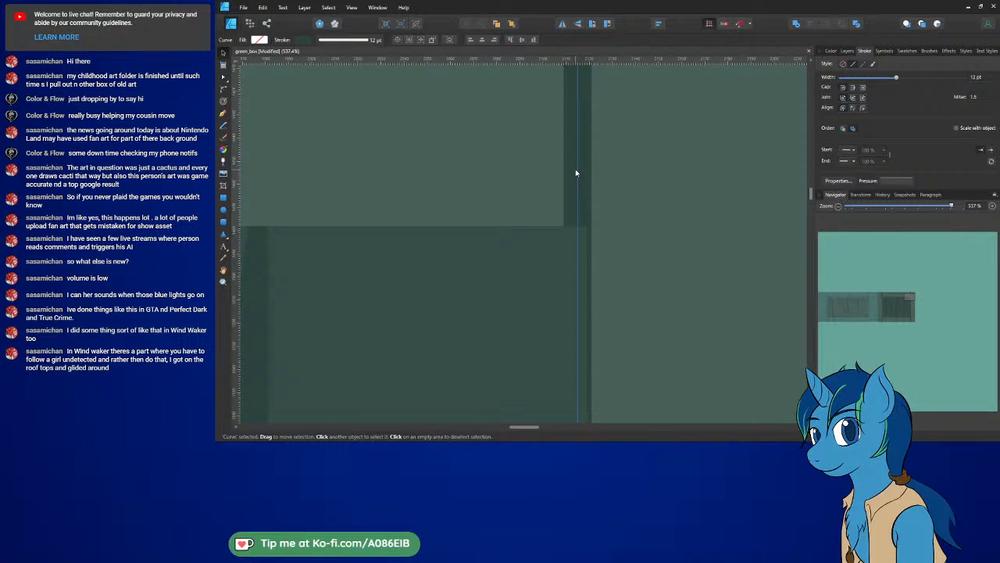
left_click_drag(576, 170, 575, 173)
scroll(575, 169, "down", 10, "ctrl")
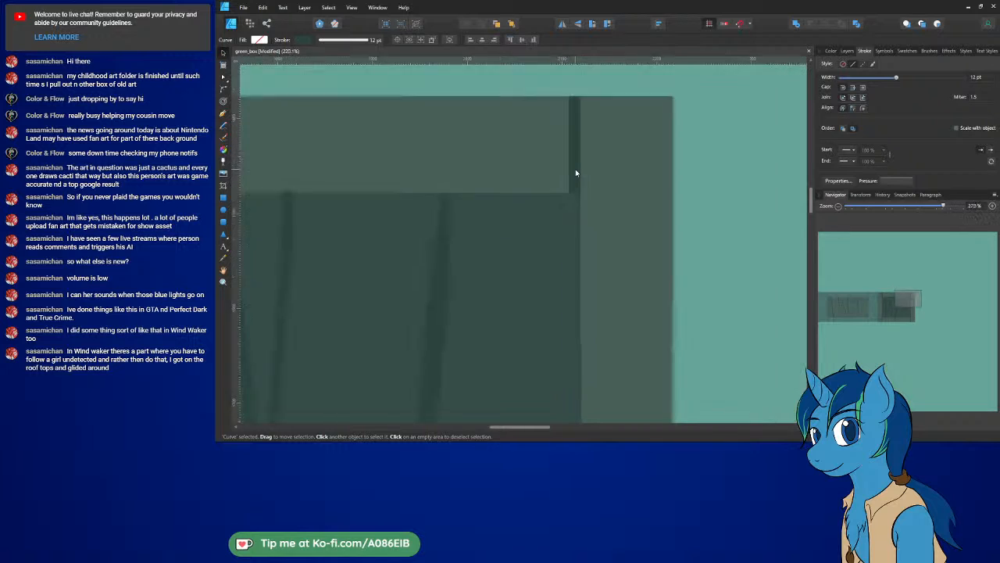
Step: Nudge the right vertical edge line of the left side face slightly left, toward its inner panel
middle_click_drag(481, 235, 693, 228)
scroll(579, 170, "up", 10, "ctrl")
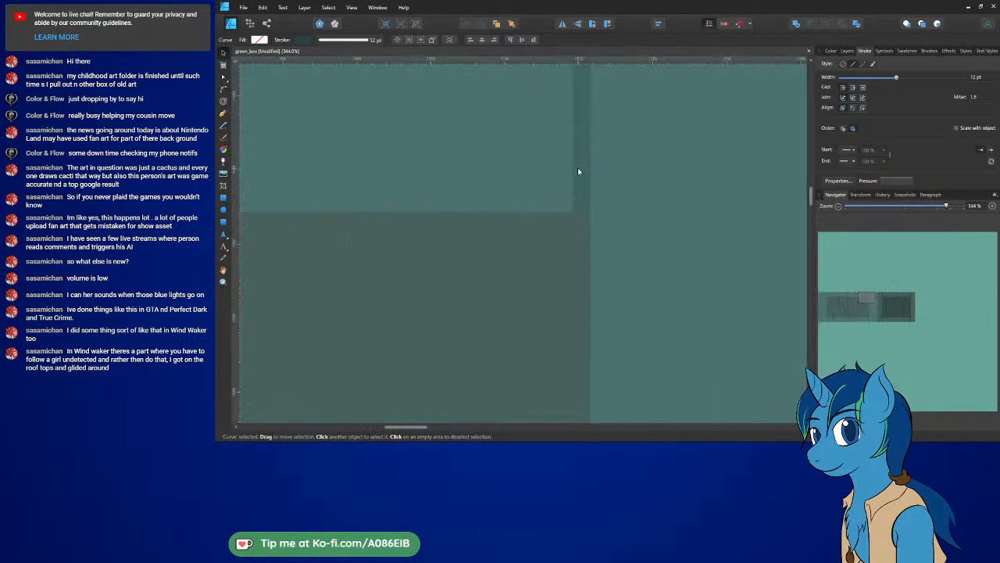
left_click(578, 171)
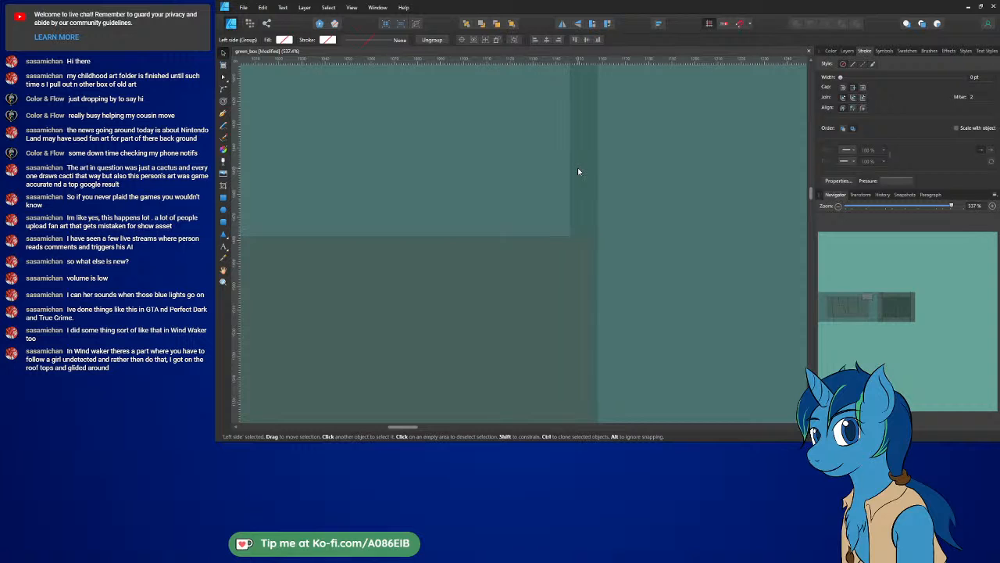
double_click(578, 172)
key("Left")
key("Left")
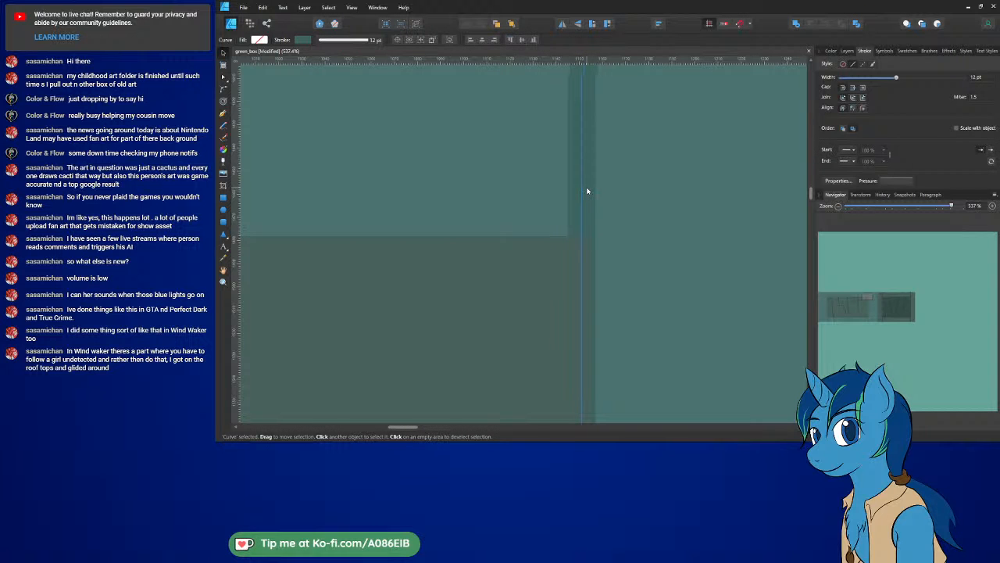
Step: Nudge the left vertical edge line of the left side face slightly right, toward its inner panel
middle_click_drag(413, 193, 782, 181)
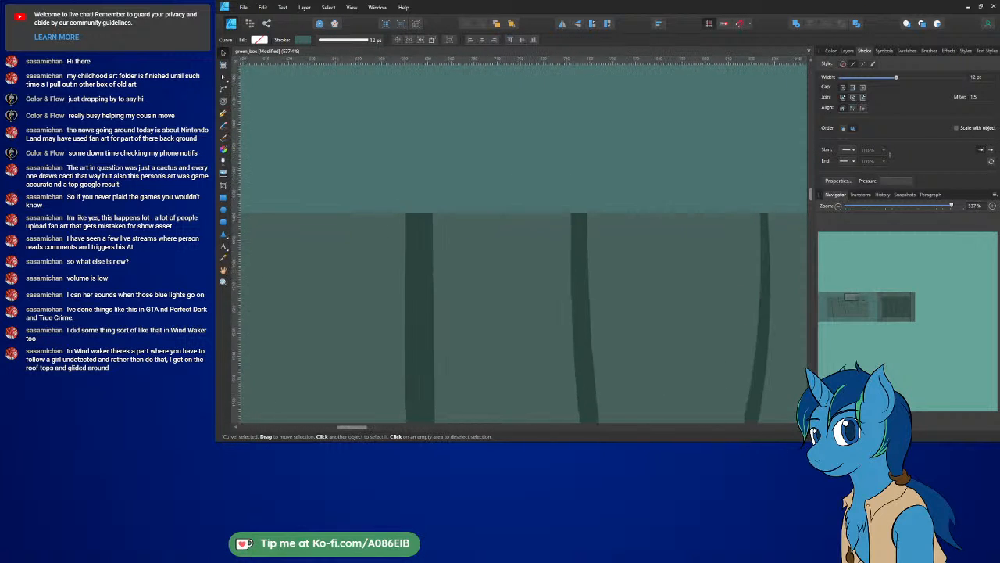
scroll(586, 221, "down", 8, "ctrl")
scroll(382, 218, "up", 4, "ctrl")
scroll(382, 218, "up", 2, "ctrl")
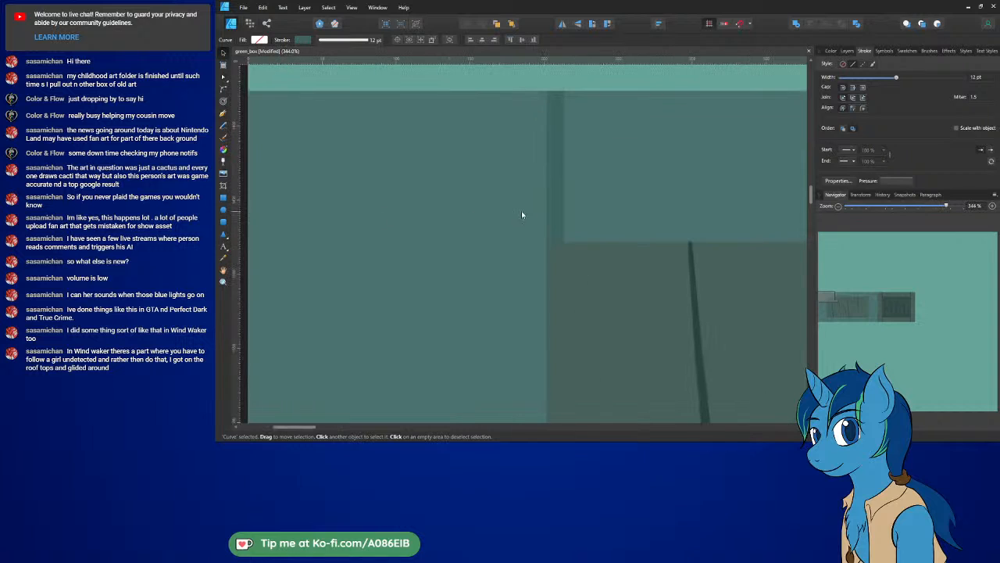
key("Right")
key("Right")
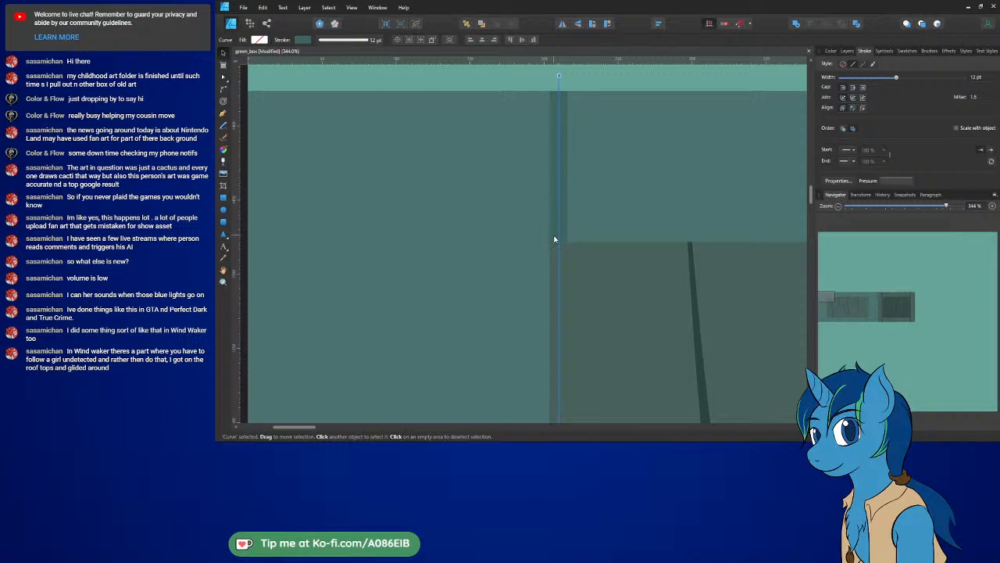
Step: Examine the corner where the left edge line meets the frame and inner panel at extreme magnification, then review both faces
scroll(554, 239, "up", 10, "ctrl")
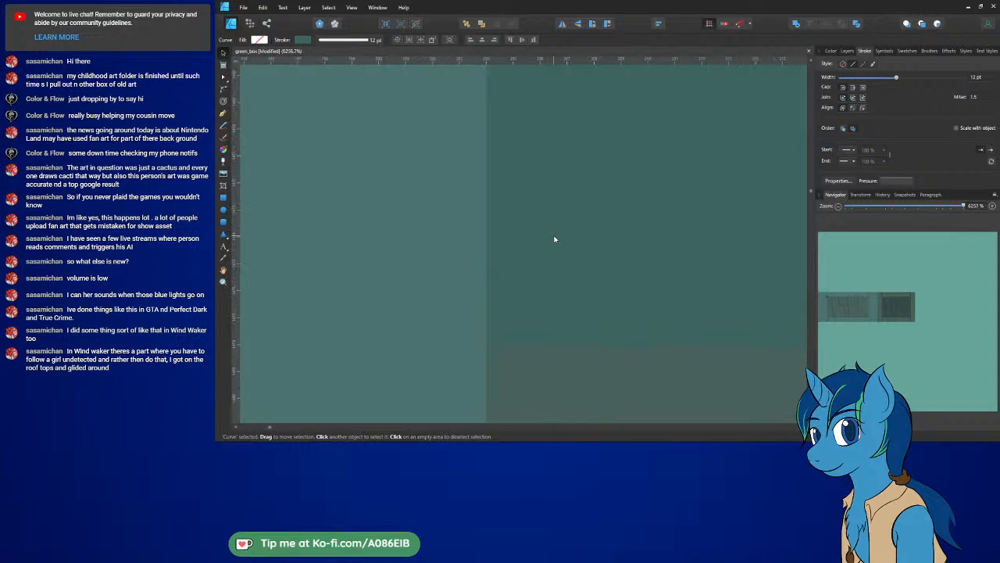
scroll(512, 398, "up", 8, "ctrl")
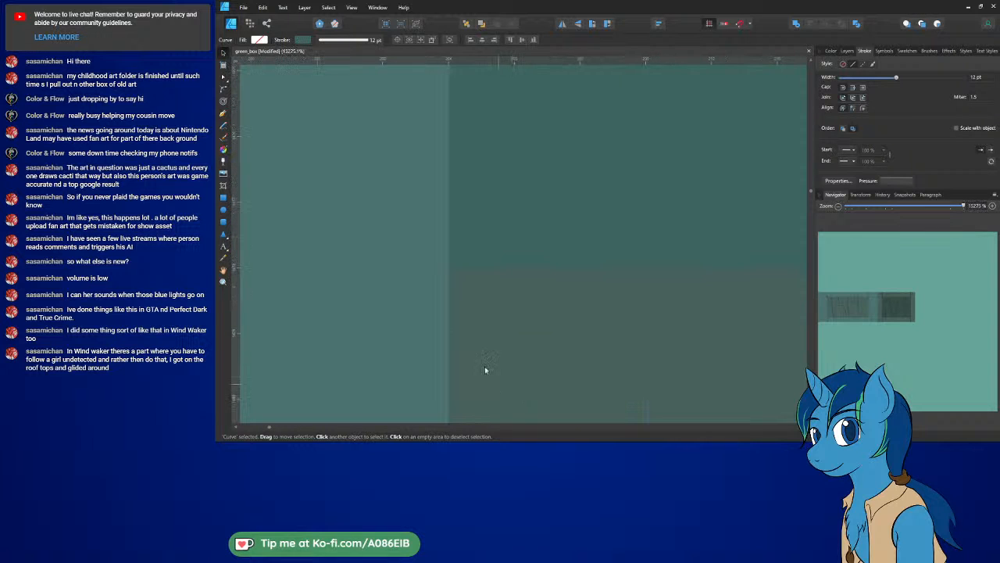
scroll(553, 260, "up", 8, "ctrl")
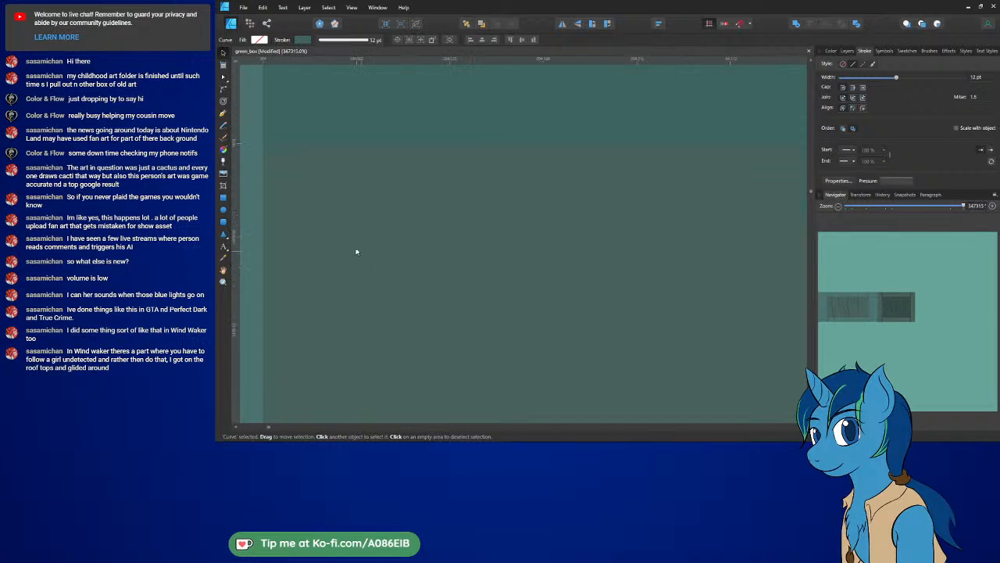
scroll(611, 239, "up", 2, "ctrl")
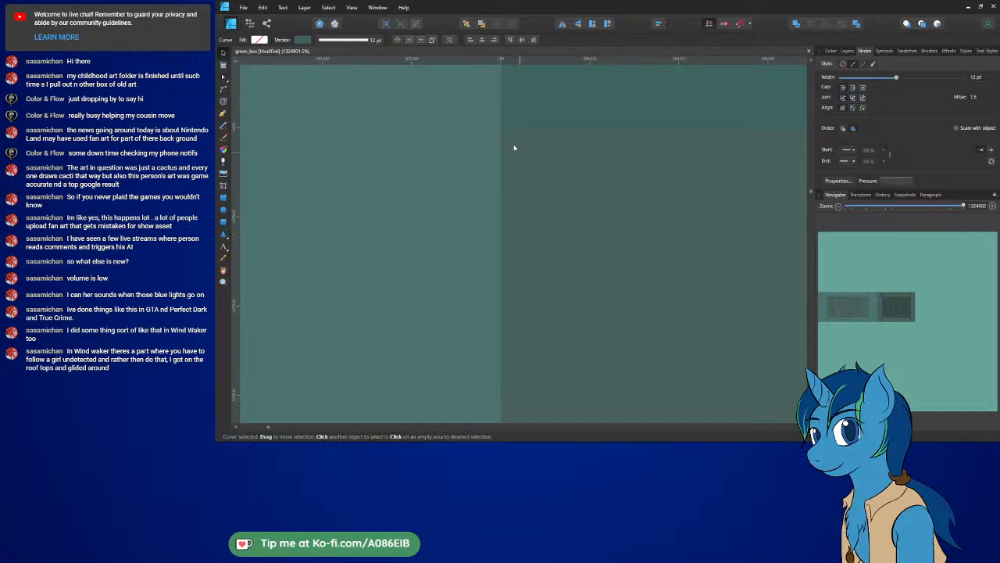
scroll(514, 148, "up", 6, "ctrl")
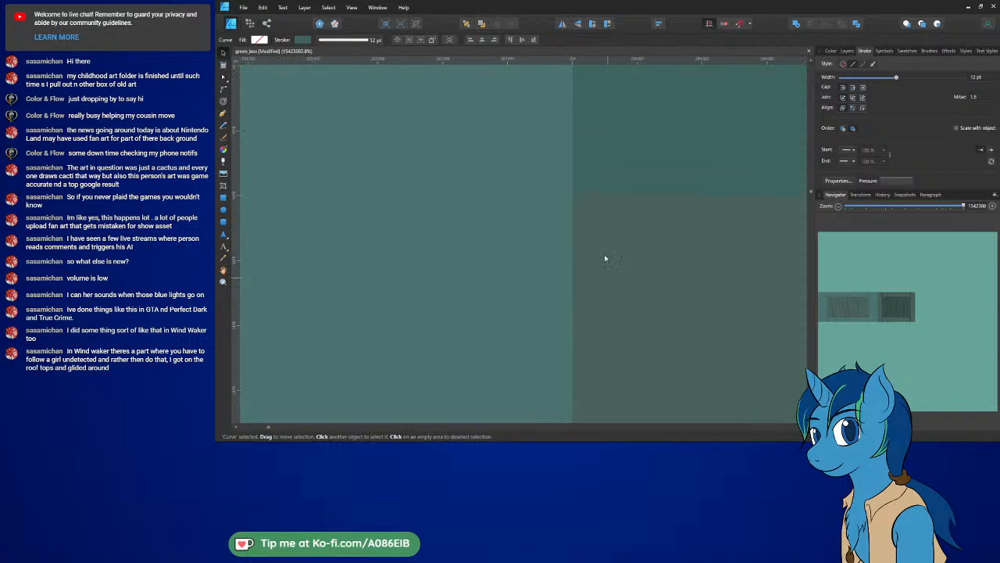
scroll(582, 194, "up", 5, "ctrl")
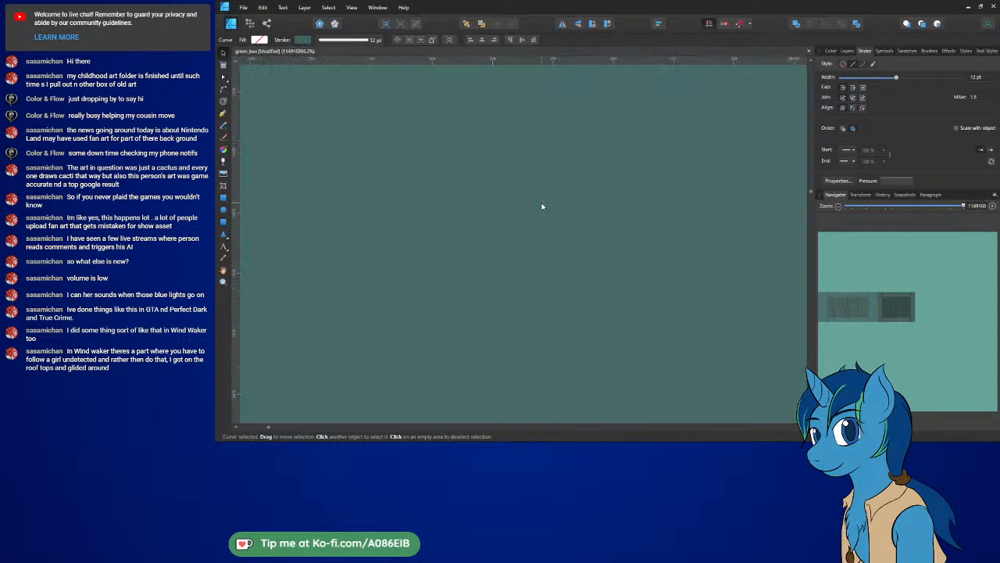
scroll(541, 206, "down", 1, "ctrl")
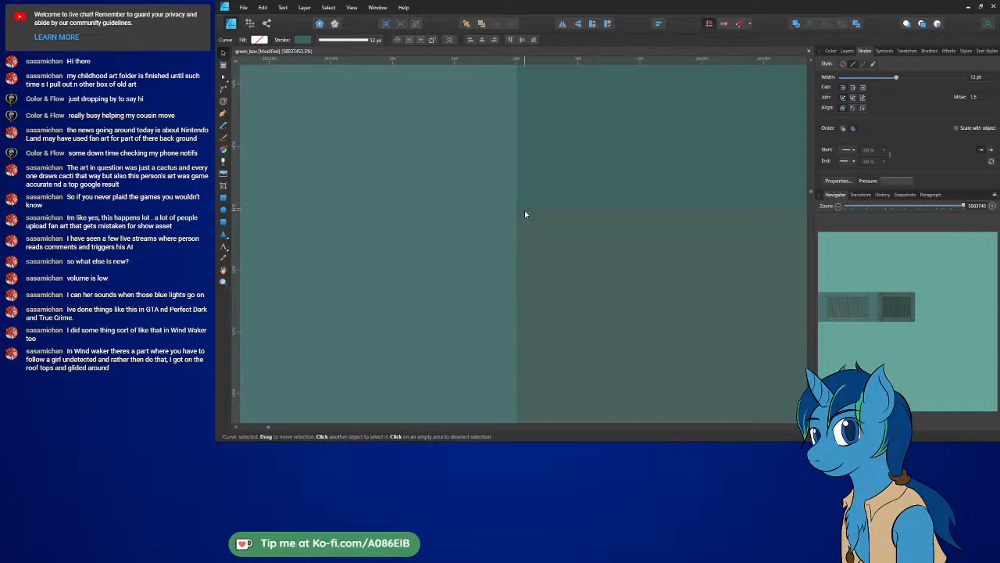
scroll(564, 247, "down", 7, "ctrl")
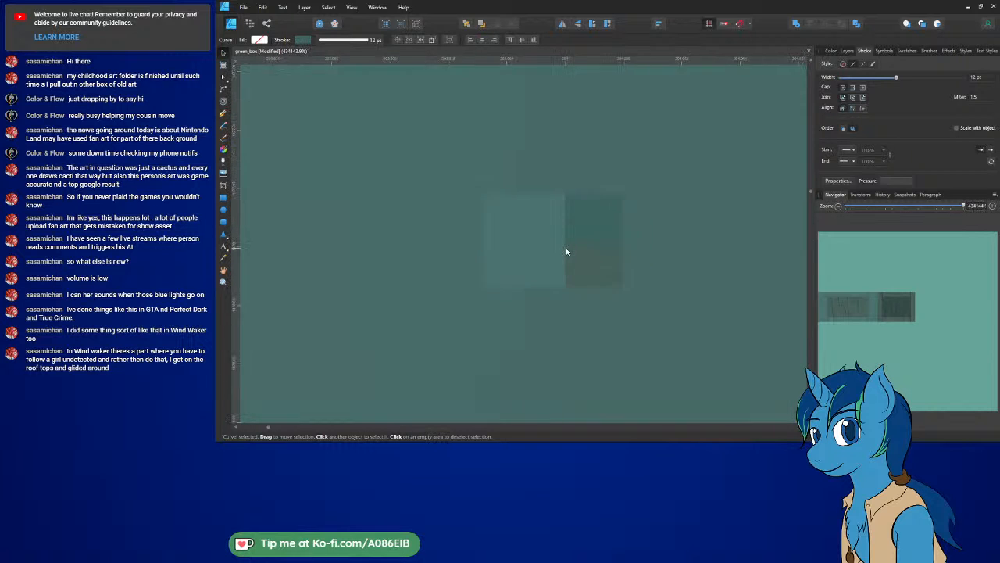
scroll(571, 250, "down", 12, "ctrl")
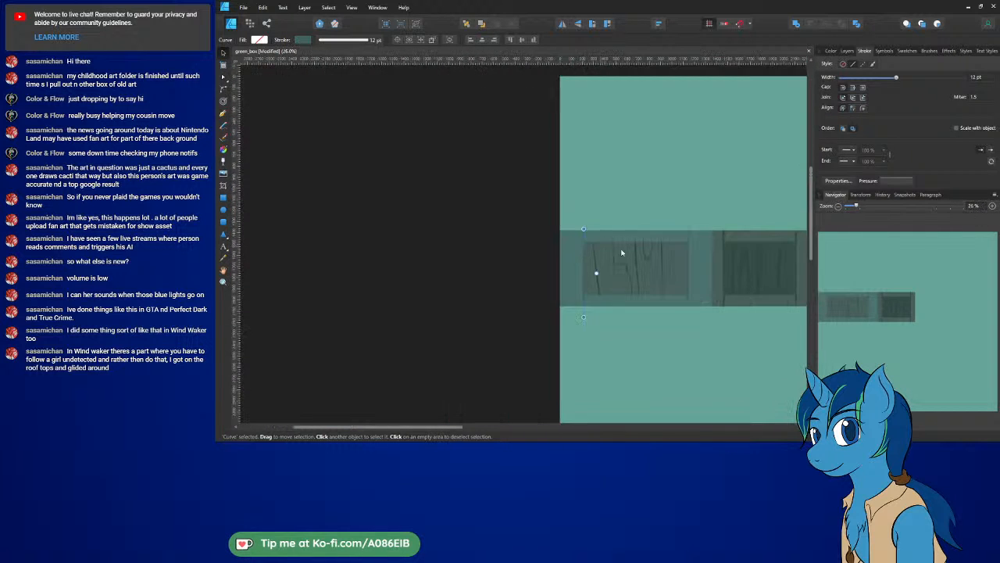
scroll(622, 253, "right", 5)
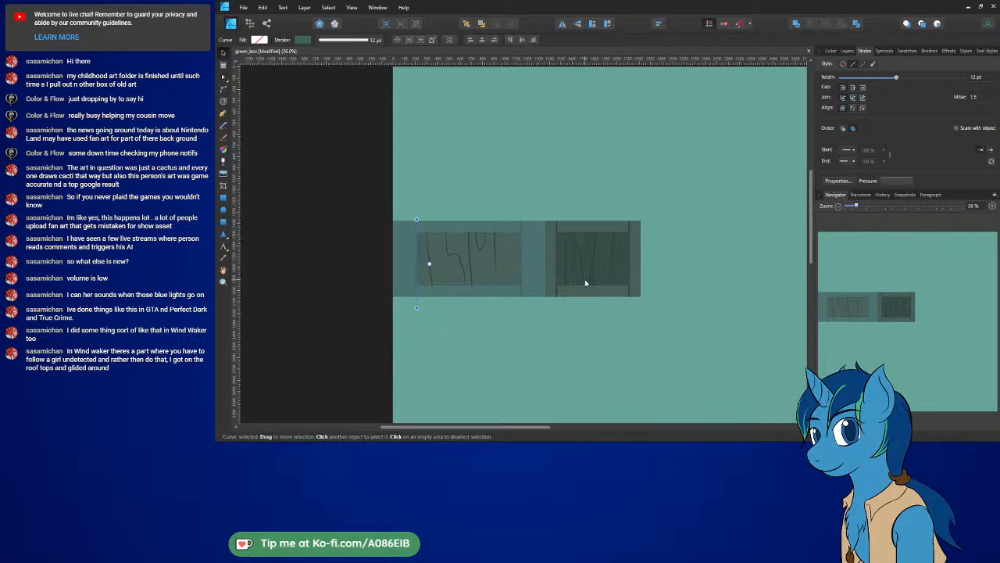
scroll(589, 278, "up", 2, "ctrl")
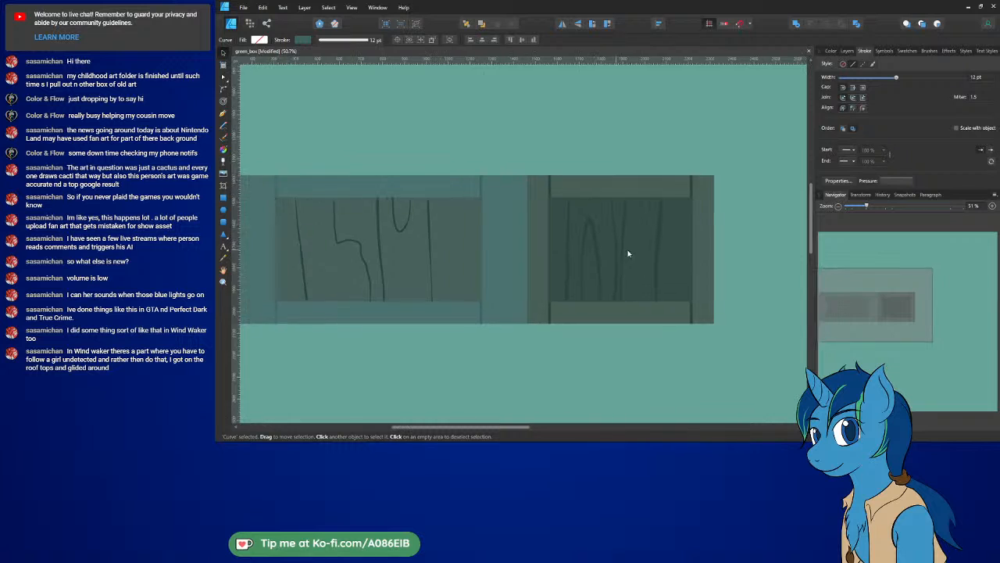
middle_click_drag(627, 253, 665, 252)
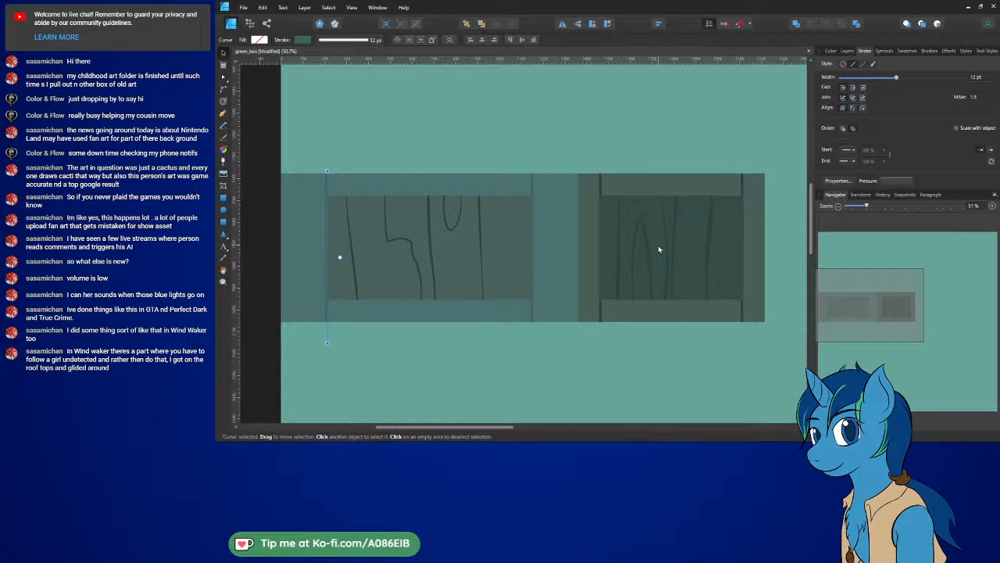
Step: Save the green_box document, then switch to Blender and examine the box up close in the camera viewport
key("ctrl+s")
key("alt+Tab")
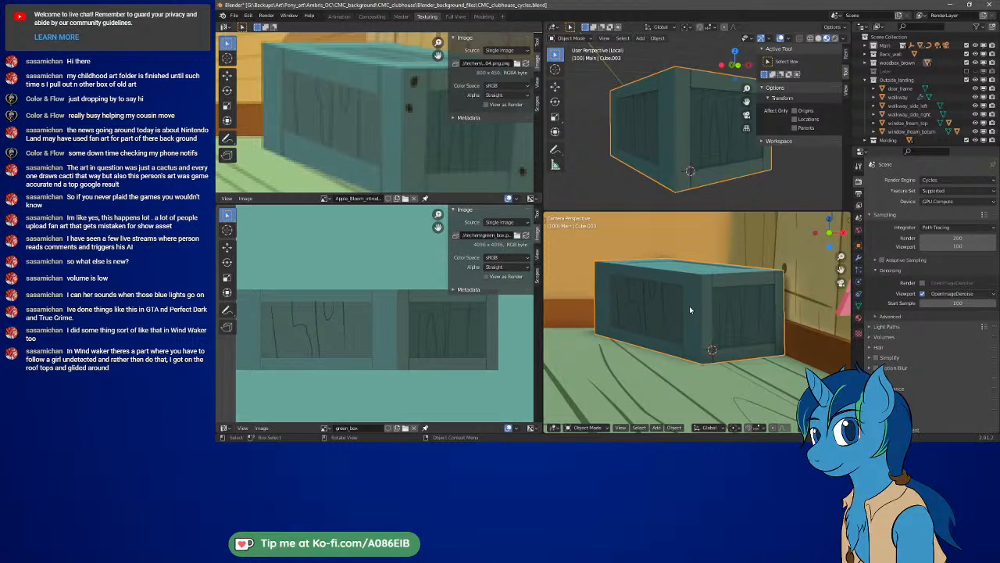
scroll(690, 310, "up", 4)
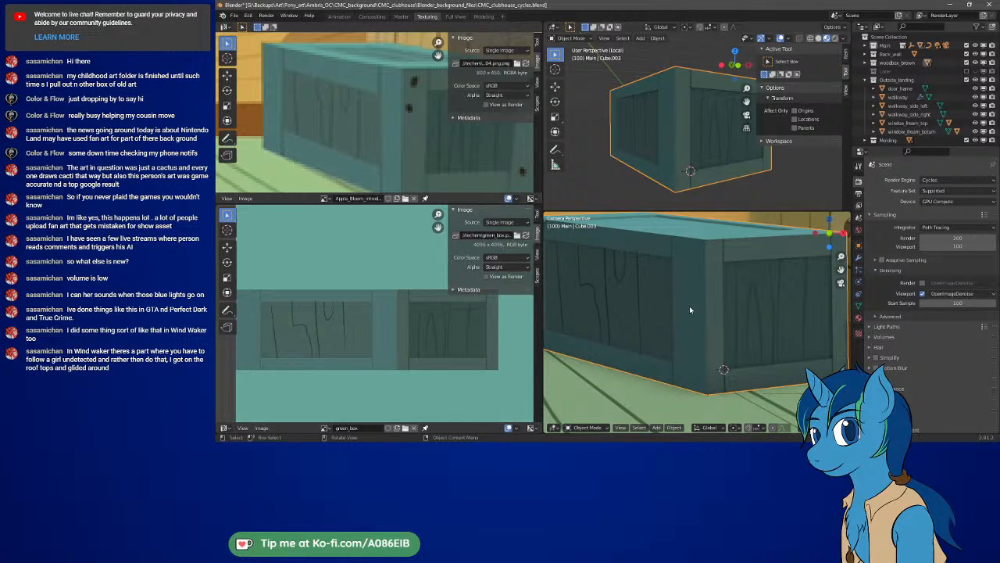
mouse_move(689, 306)
middle_mouse_down()
mouse_move(666, 307)
mouse_move(724, 307)
mouse_move(710, 314)
mouse_move(707, 301)
middle_mouse_up()
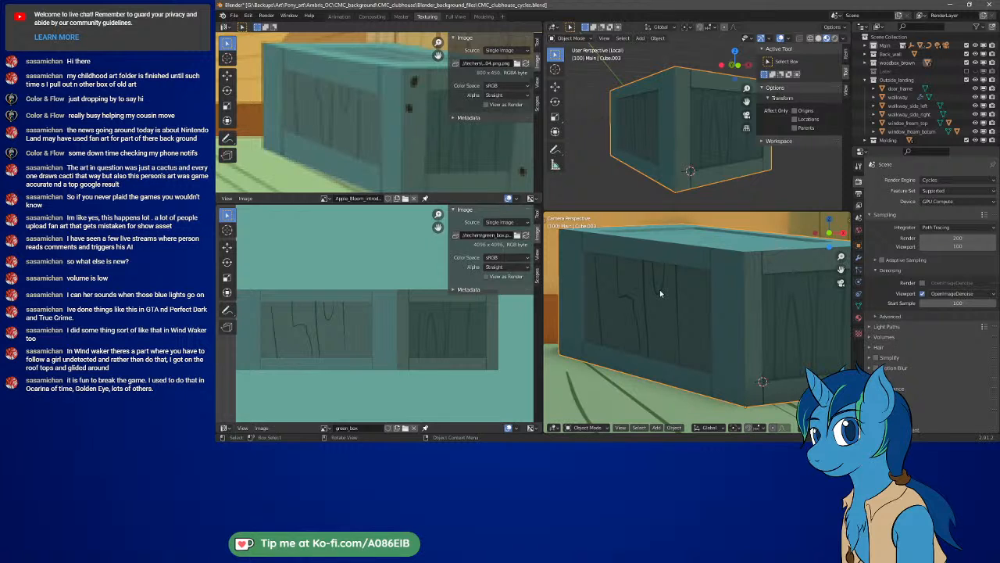
Step: Switch to Affinity Designer and send the green_box document to Affinity Photo for editing
key("alt+Tab")
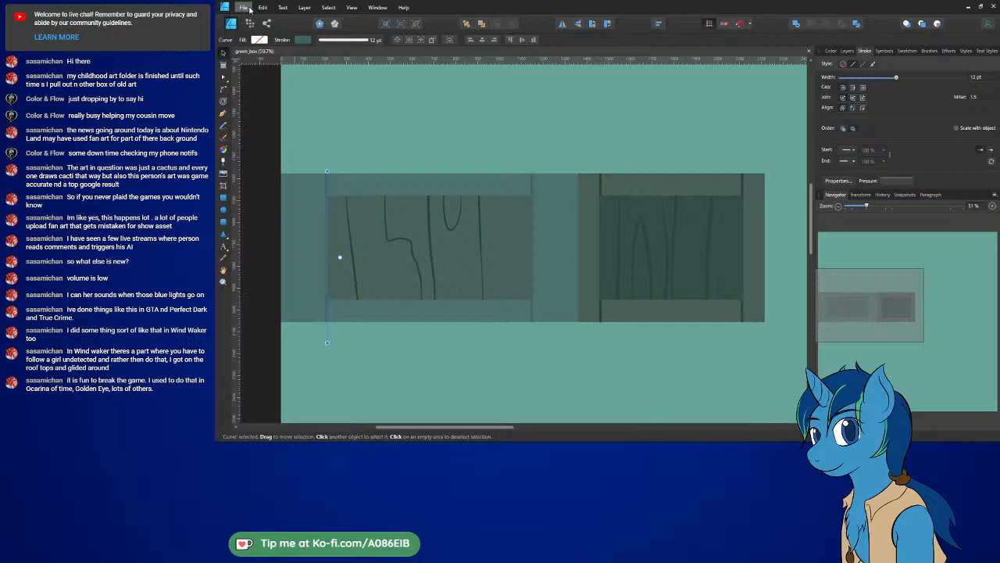
left_click(243, 7)
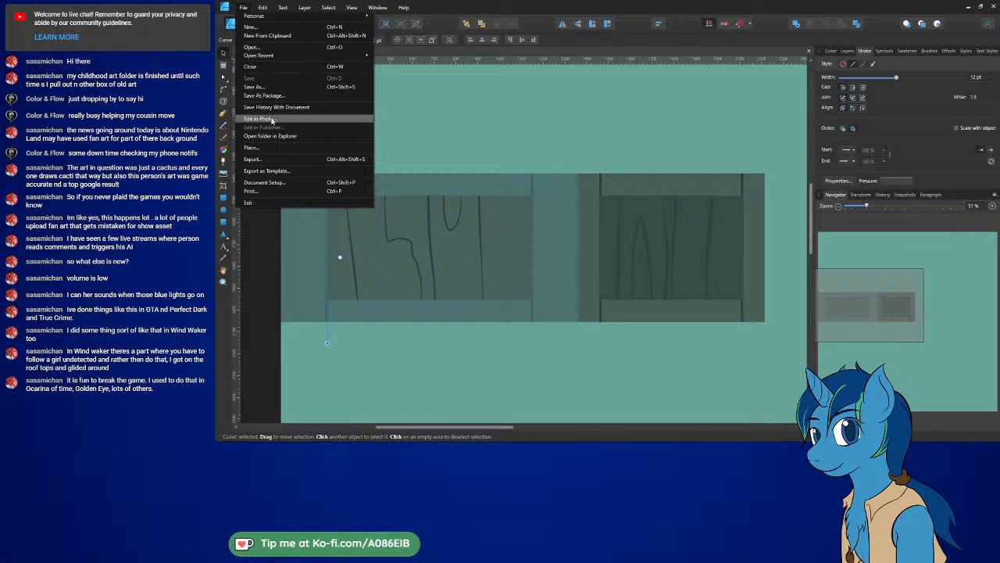
left_click(272, 120)
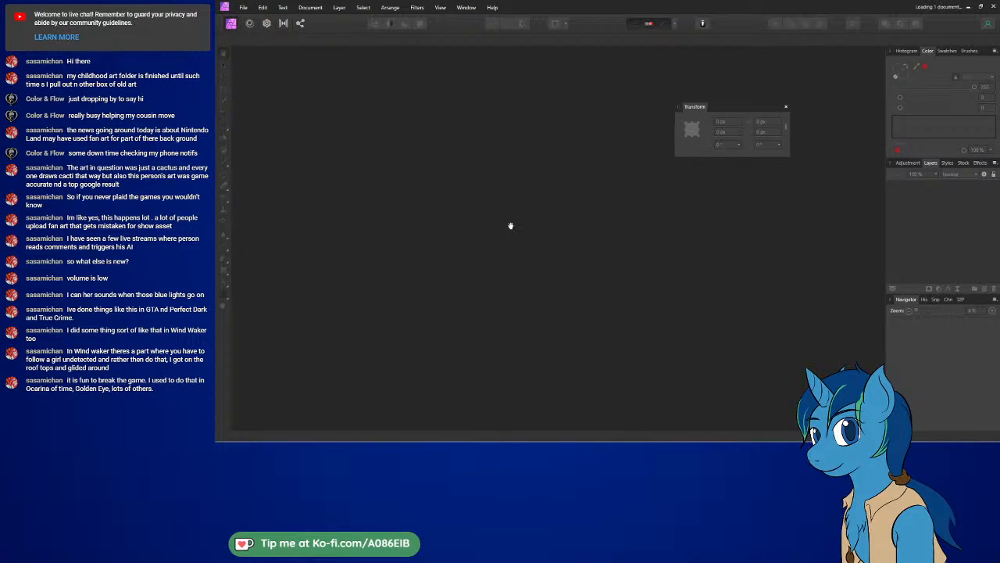
Step: Examine the wood grain and edge lines of both box faces at several magnifications, including 100%
scroll(428, 210, "up", 2)
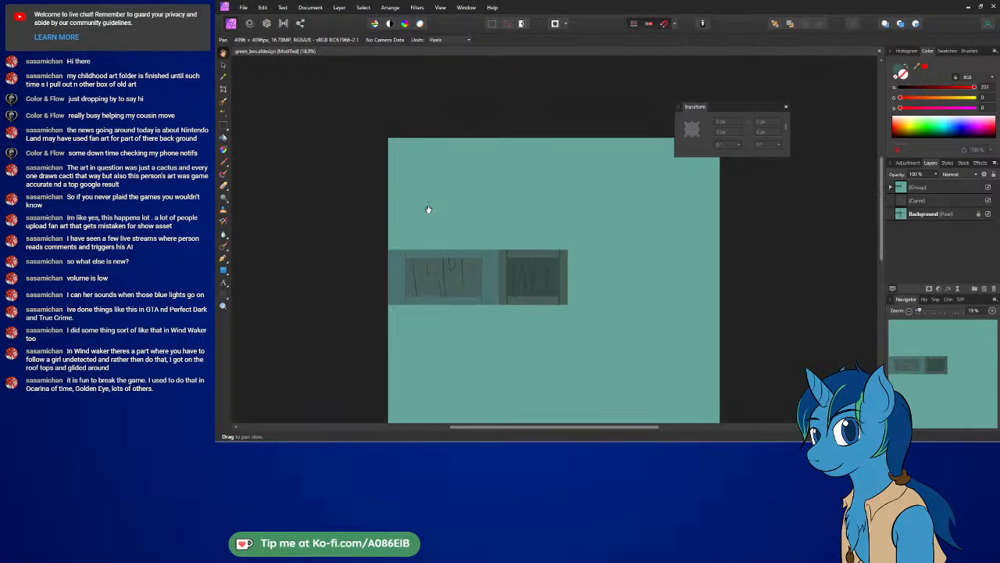
scroll(460, 282, "up", 5, "ctrl")
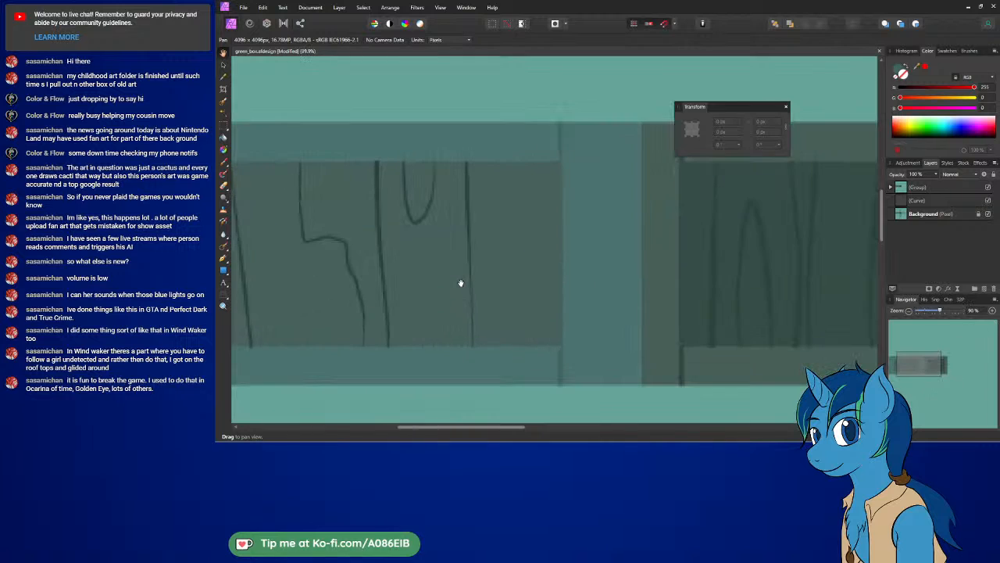
scroll(460, 282, "up", 4, "ctrl")
scroll(431, 139, "up", 1, "ctrl")
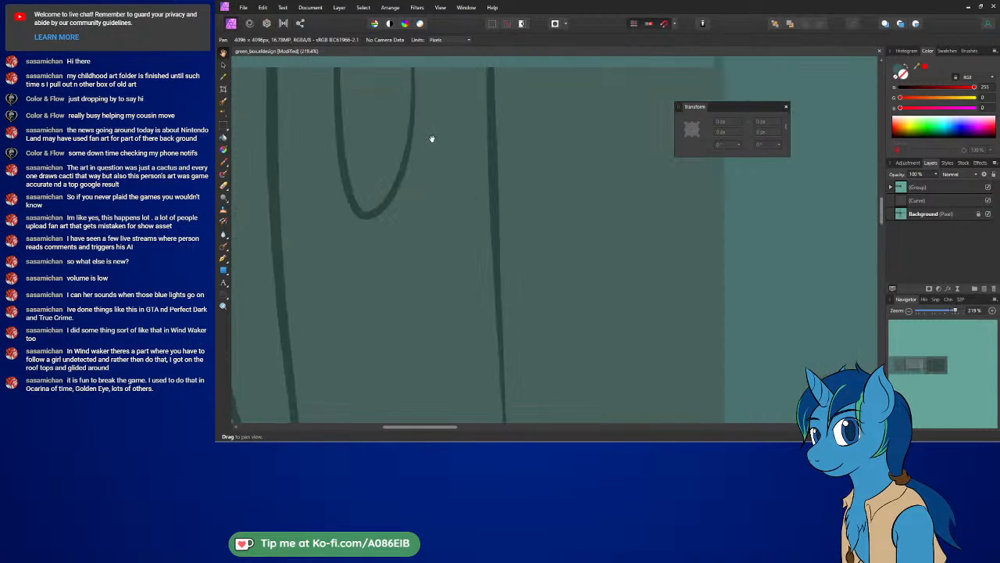
scroll(432, 139, "up", 1, "ctrl")
scroll(462, 165, "down", 5, "ctrl")
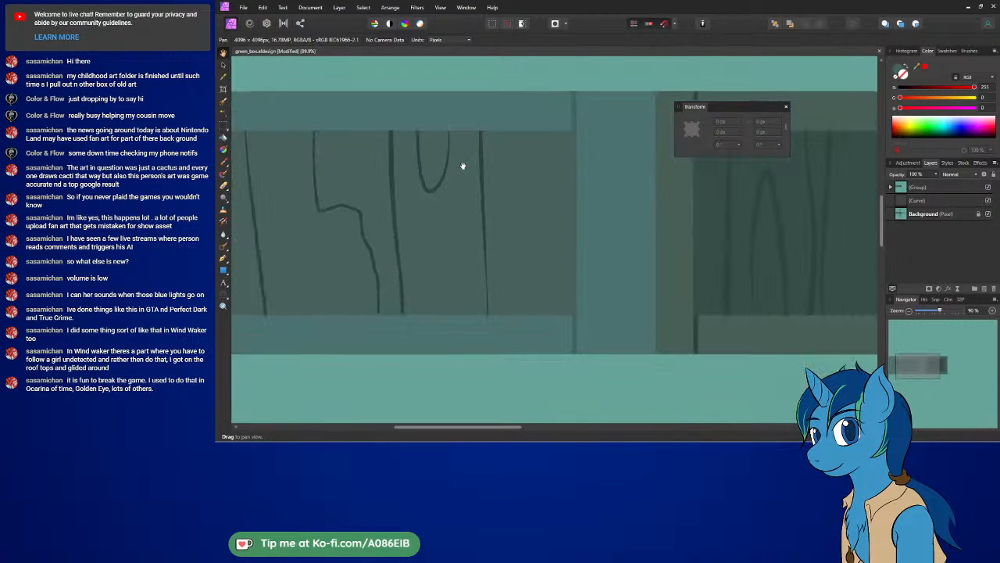
scroll(463, 166, "down", 5, "ctrl")
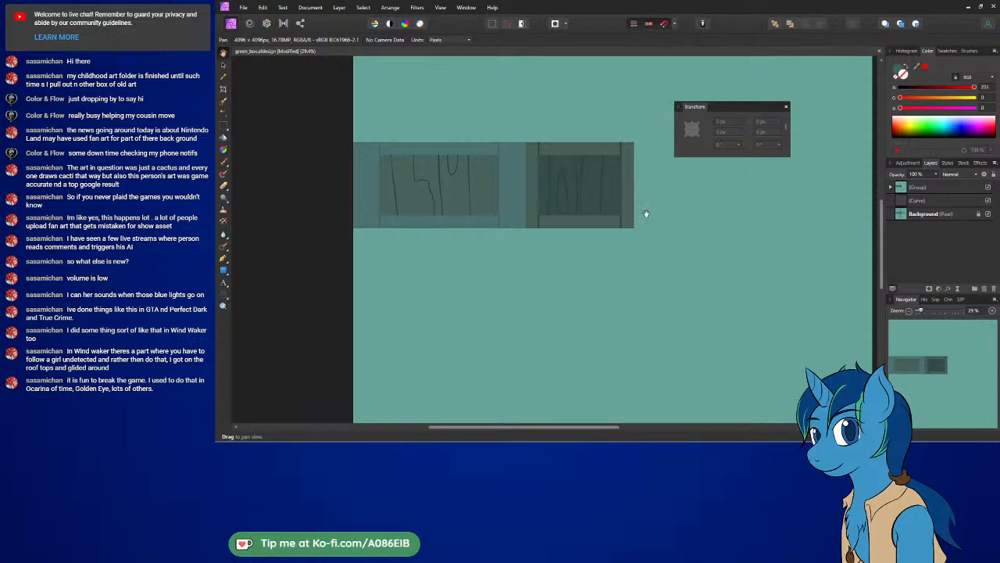
left_click(994, 310)
left_click(993, 310)
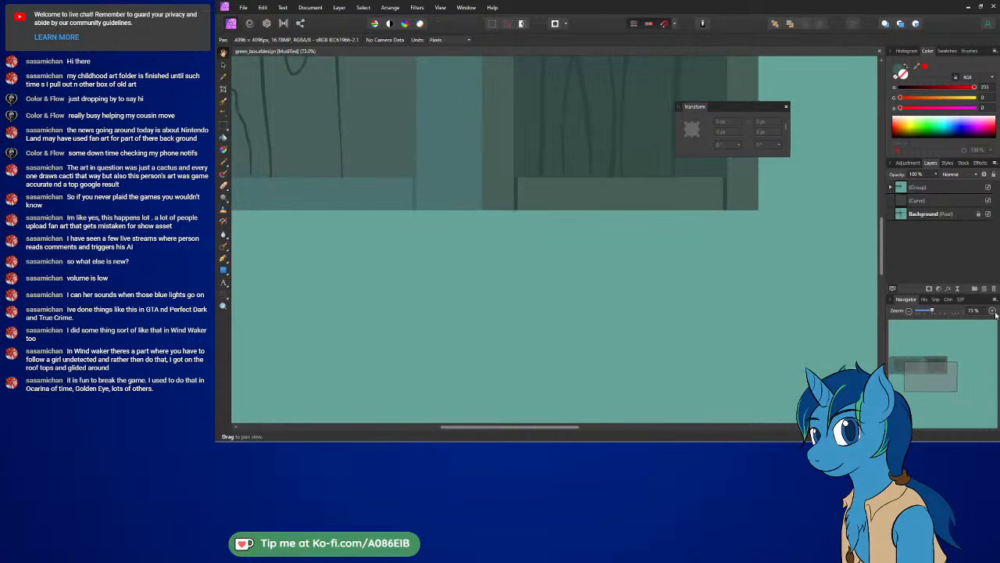
left_click(993, 310)
left_click_drag(457, 170, 763, 338)
left_click_drag(442, 178, 404, 156)
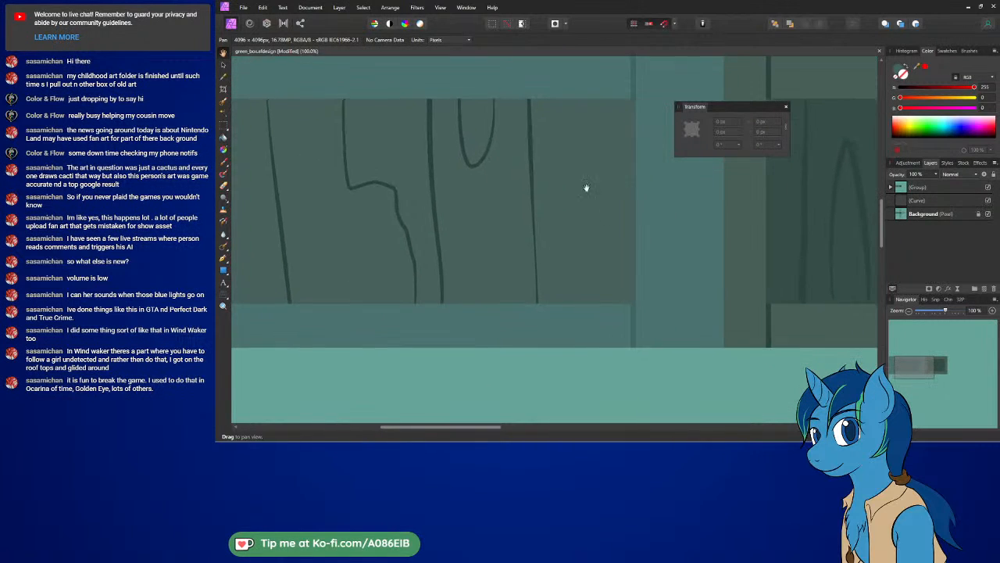
left_click_drag(585, 188, 398, 195)
Step: Send the green_box document back to Affinity Designer for editing
left_click(243, 8)
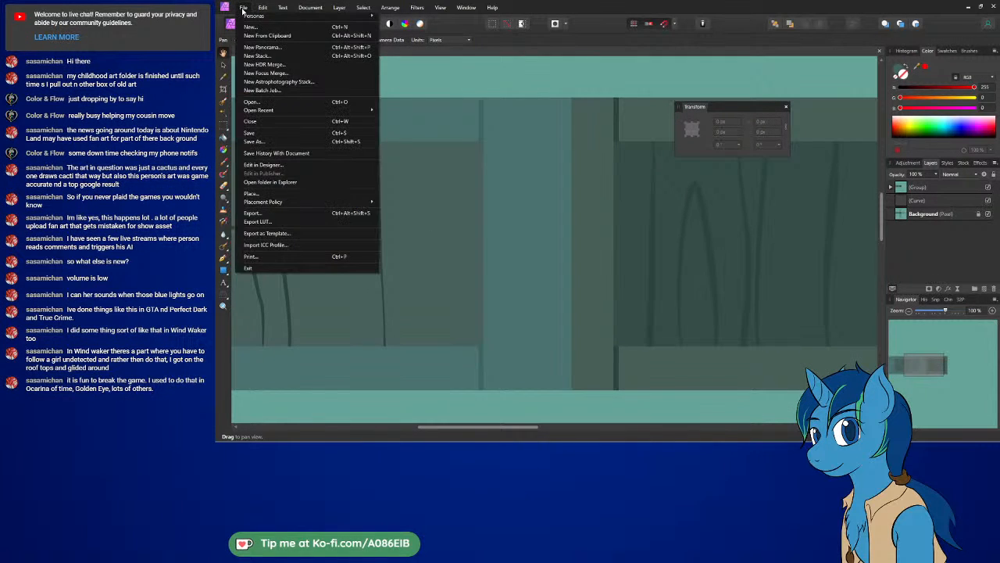
left_click(295, 165)
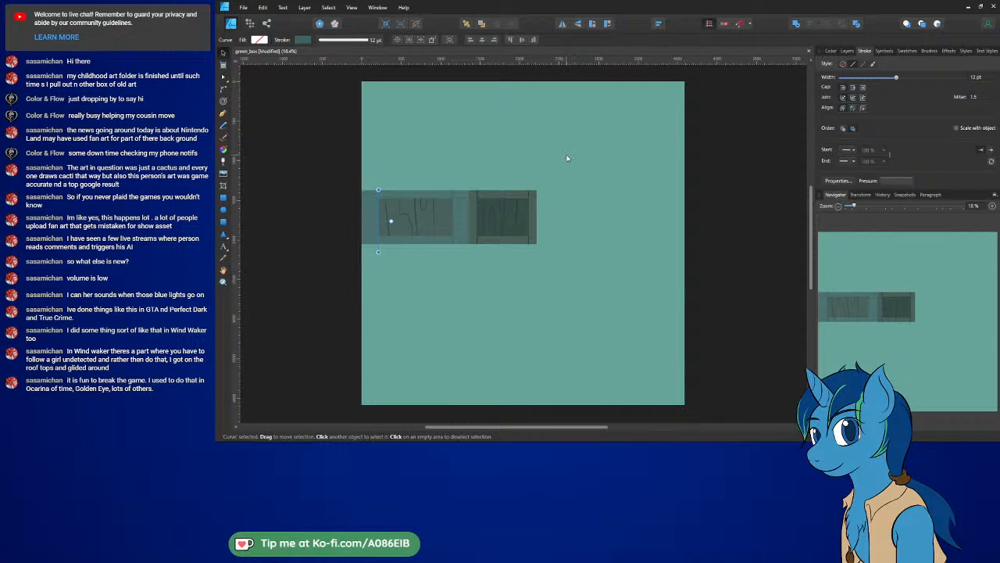
key("alt+Tab")
scroll(392, 201, "up", 5, "ctrl")
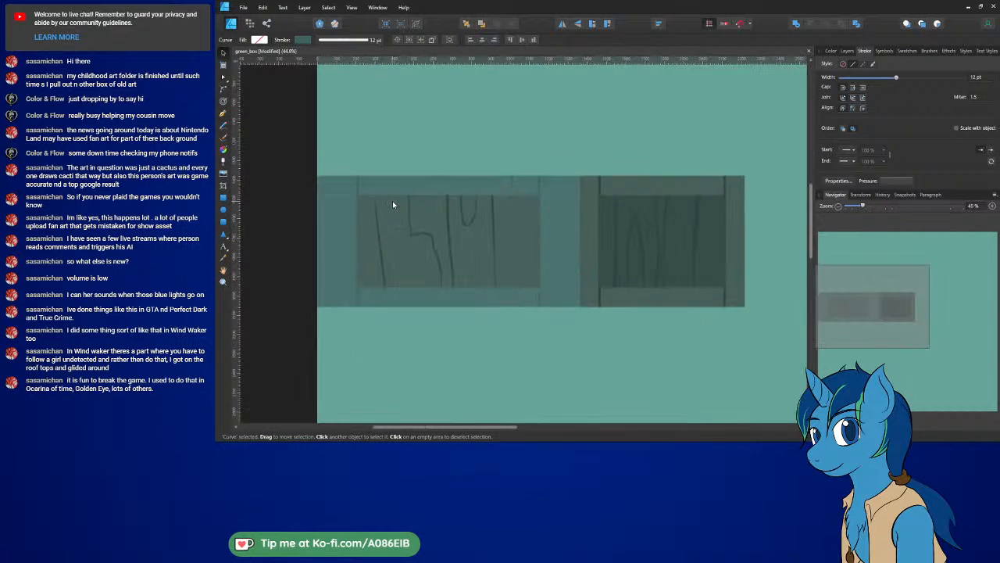
Step: Export the whole document as a 4096 px square PNG, replacing green_box.png in the techers folder
left_click(243, 7)
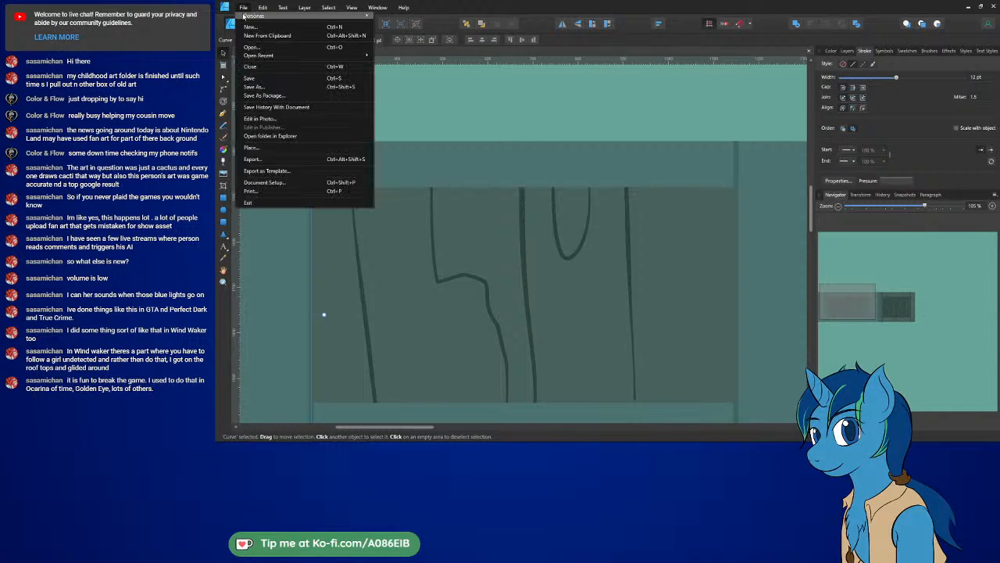
left_click(252, 159)
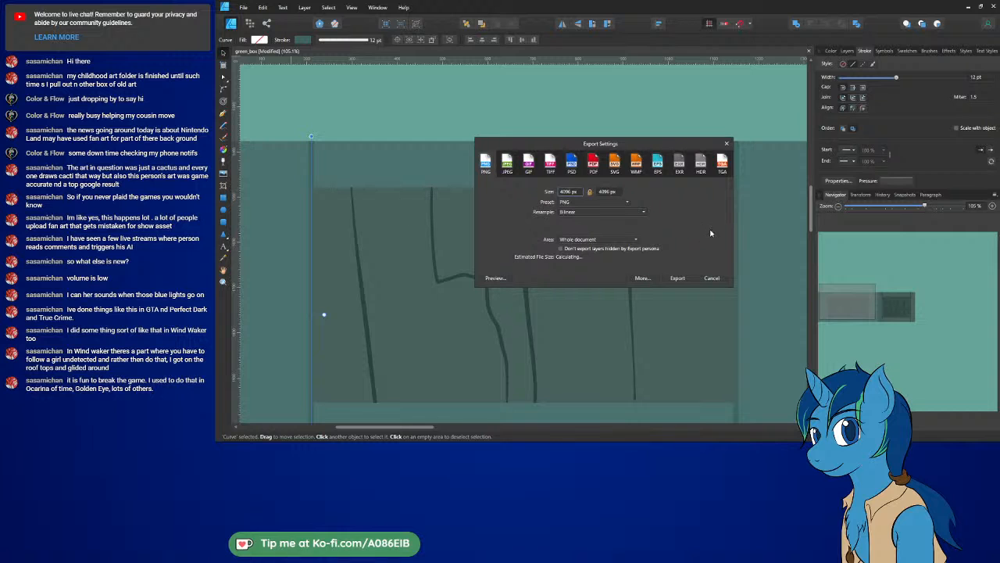
left_click(669, 278)
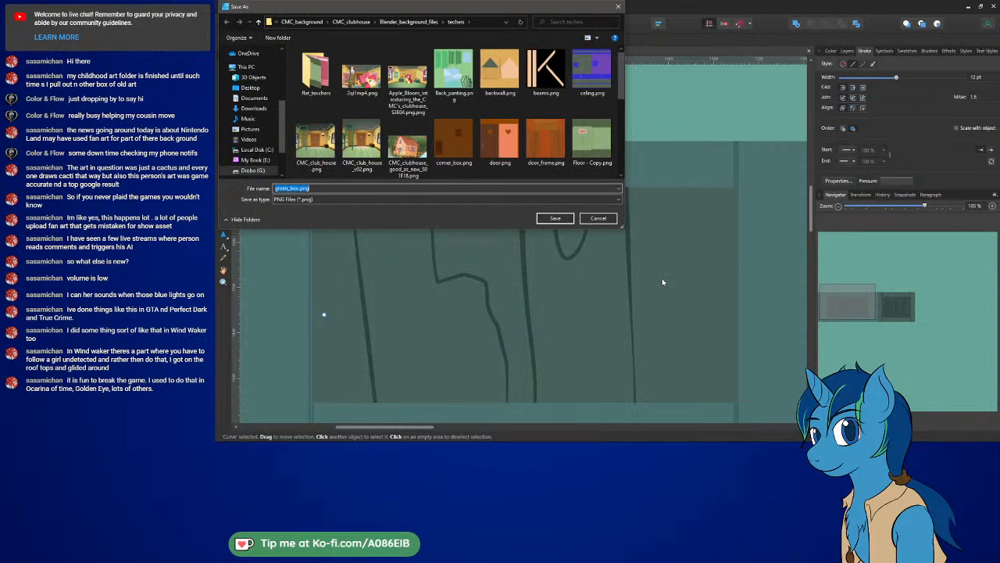
left_click(555, 218)
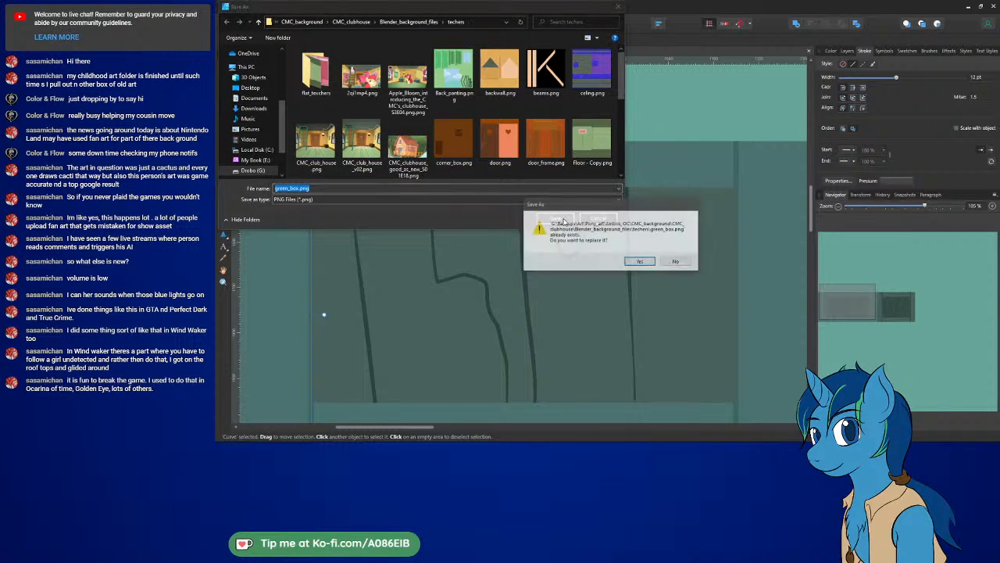
left_click(640, 262)
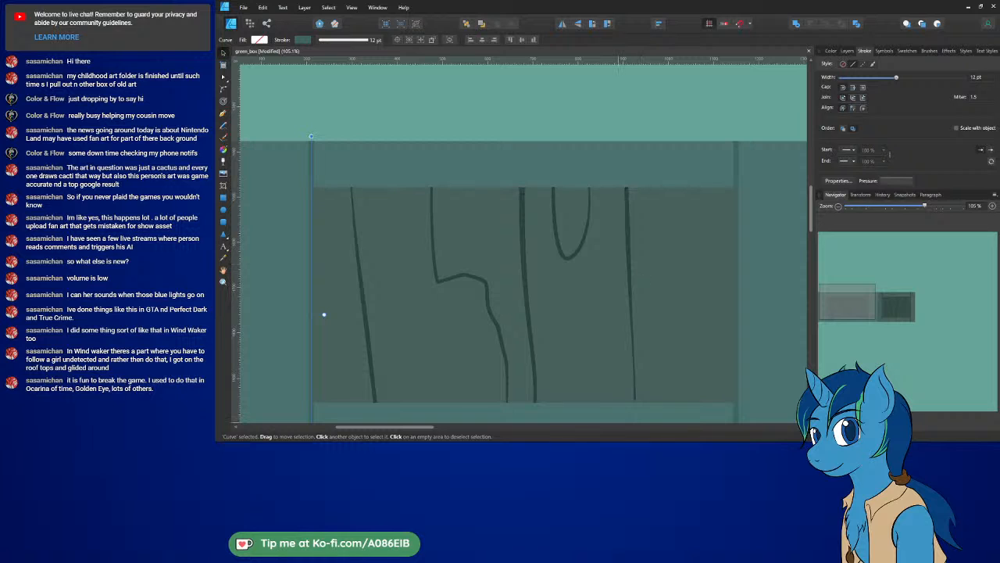
Step: Switch to Blender, reload the green_box image, and inspect the updated texture on the isolated box
key("alt+Tab")
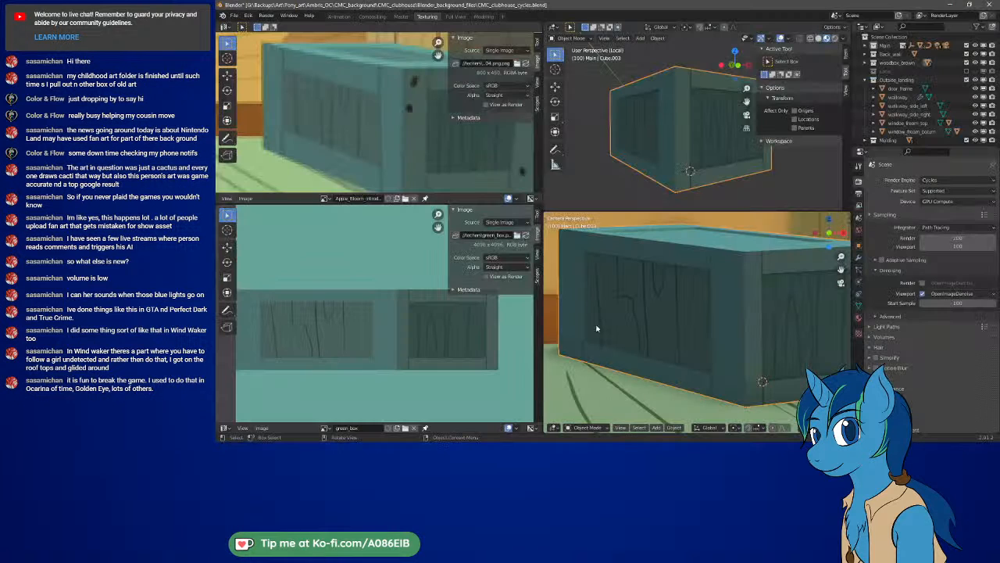
left_click(262, 428)
middle_click_drag(697, 172, 738, 182)
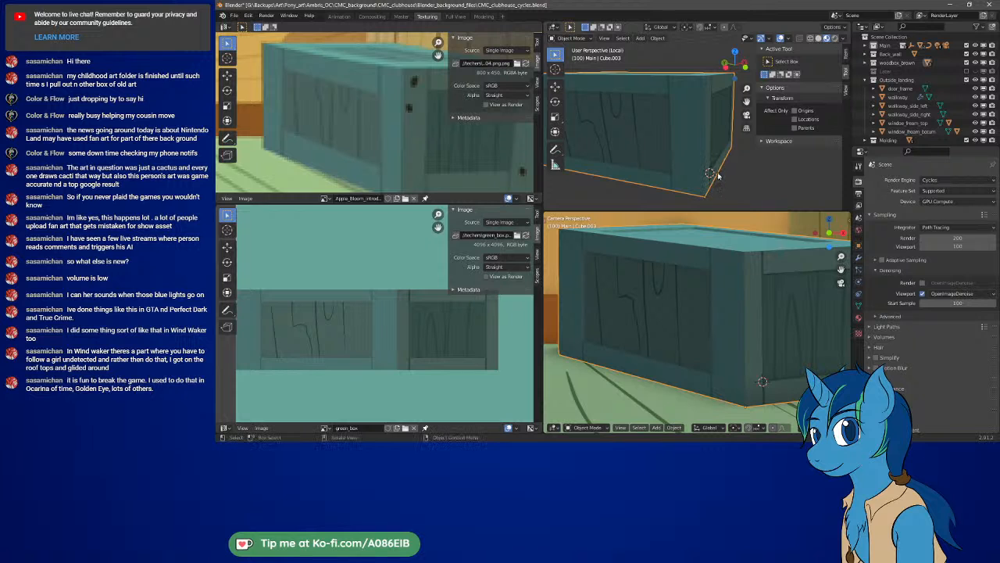
middle_click_drag(696, 130, 722, 132)
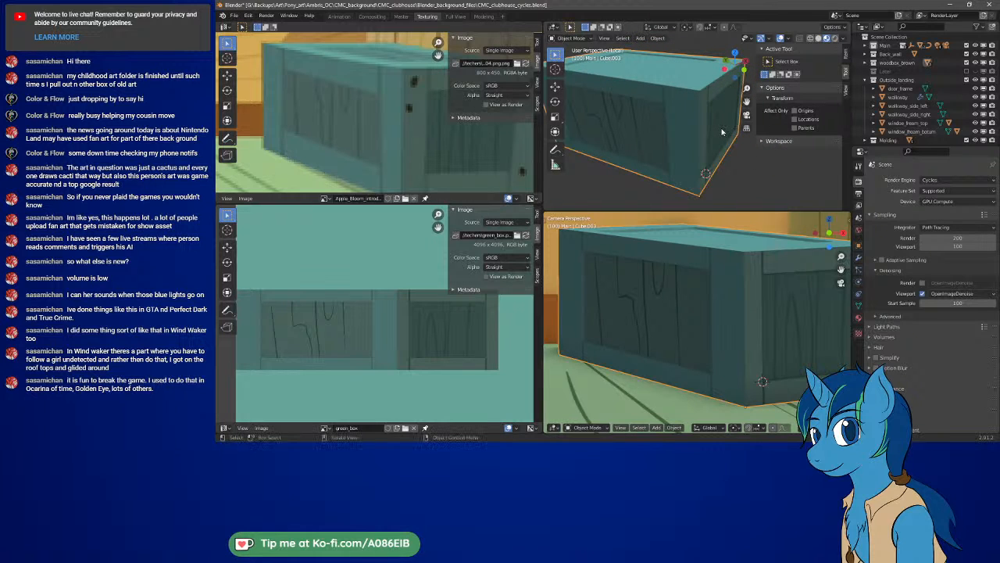
Step: Put the box in Edit Mode with vertex selection and enable X-ray in the local view
key("Tab")
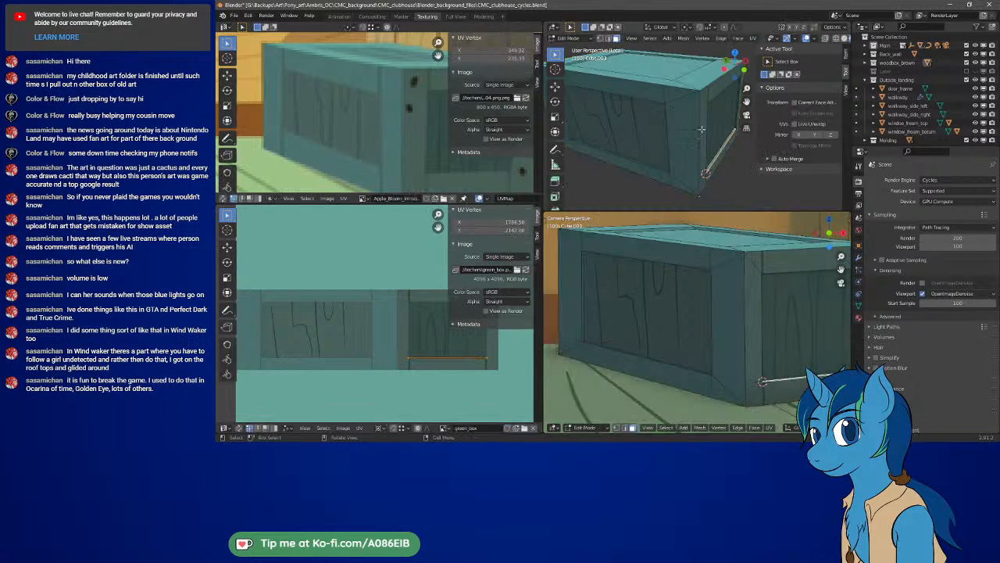
mouse_move(723, 124)
middle_mouse_down()
mouse_move(649, 126)
mouse_move(742, 125)
mouse_move(733, 119)
middle_mouse_up()
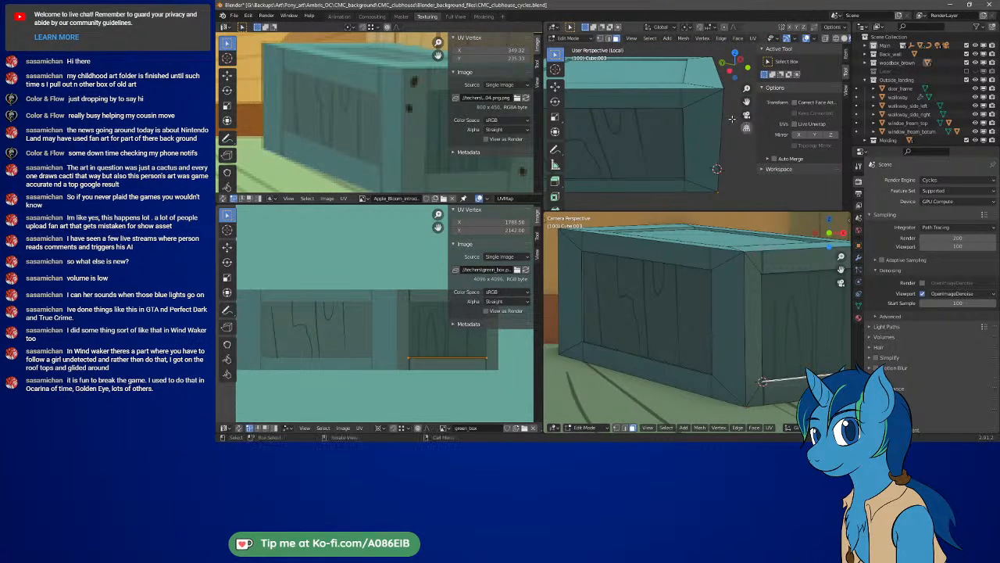
left_click(601, 38)
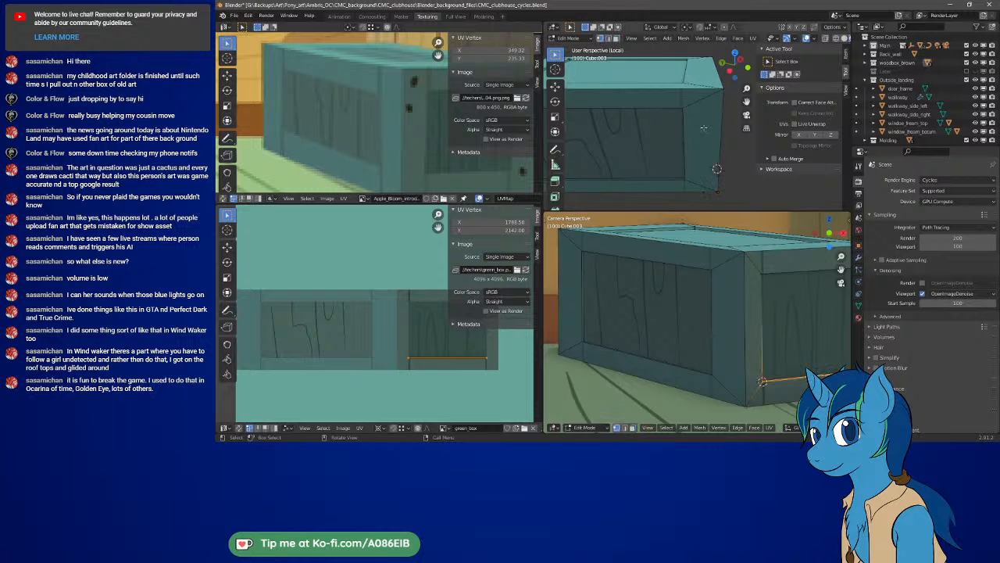
middle_click_drag(721, 139, 732, 167)
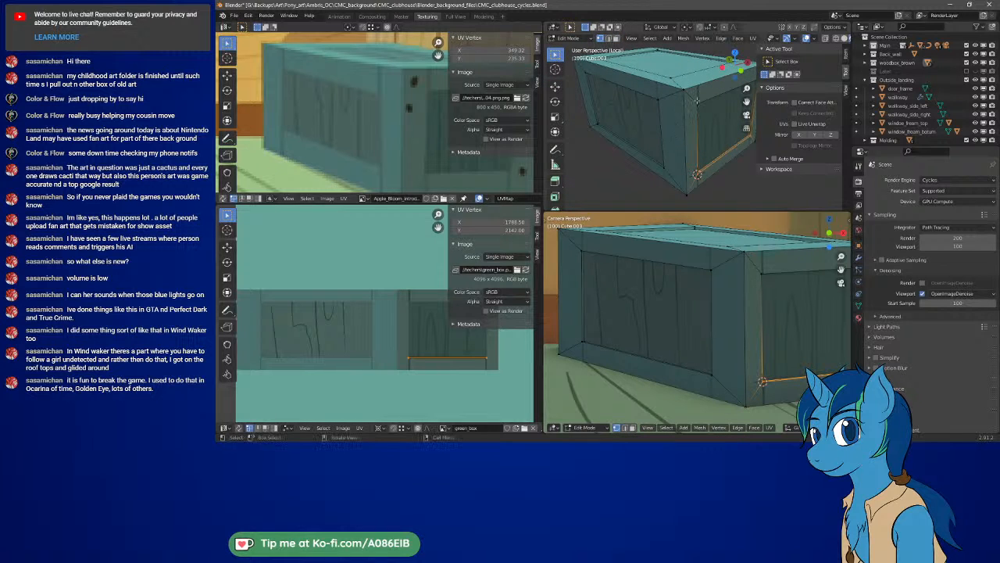
middle_click_drag(814, 39, 732, 37)
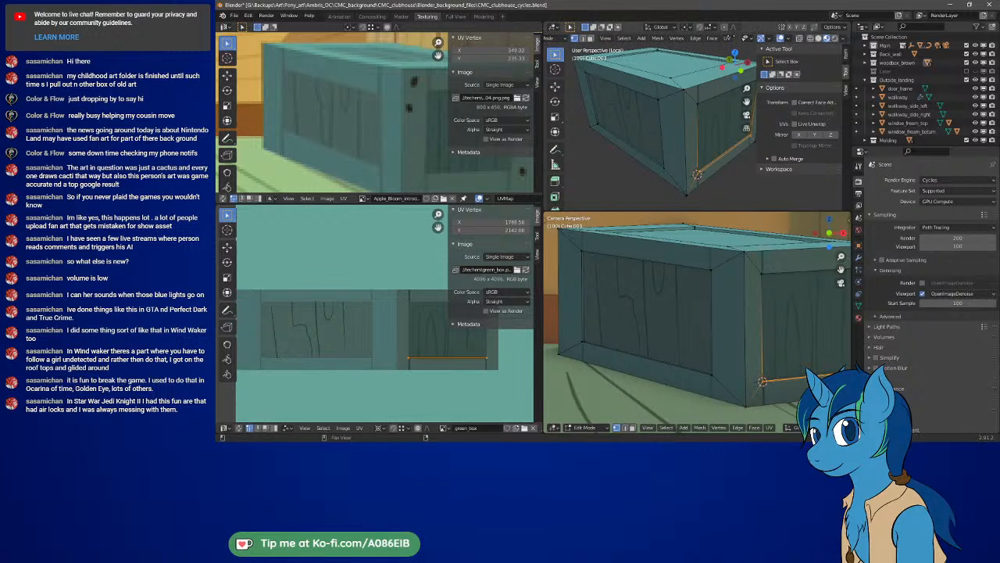
left_click(799, 39)
Step: Select the vertices along the long side panel's vertical edge nearest the front corner, including those behind it
middle_click_drag(670, 150, 707, 103)
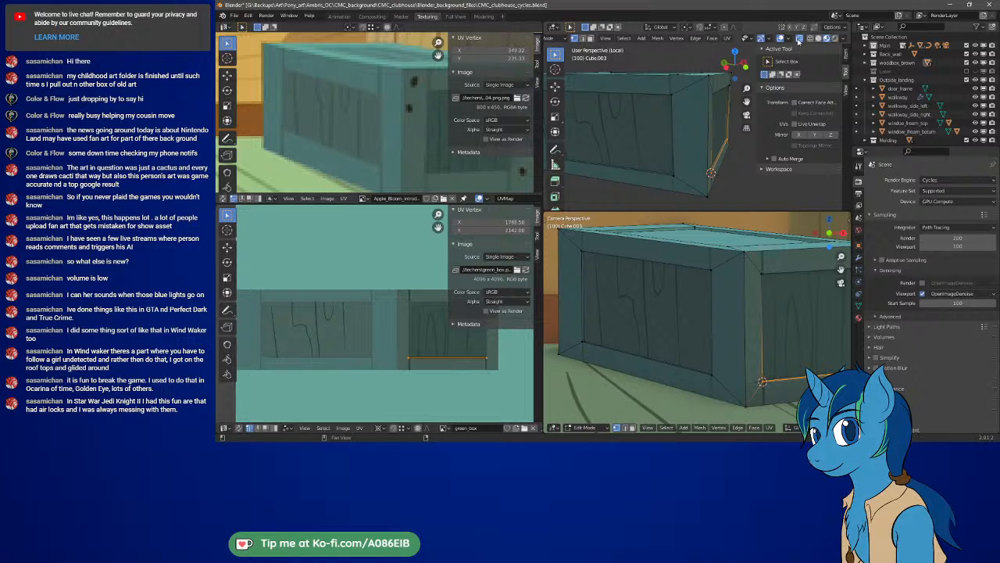
middle_click_drag(705, 106, 672, 156)
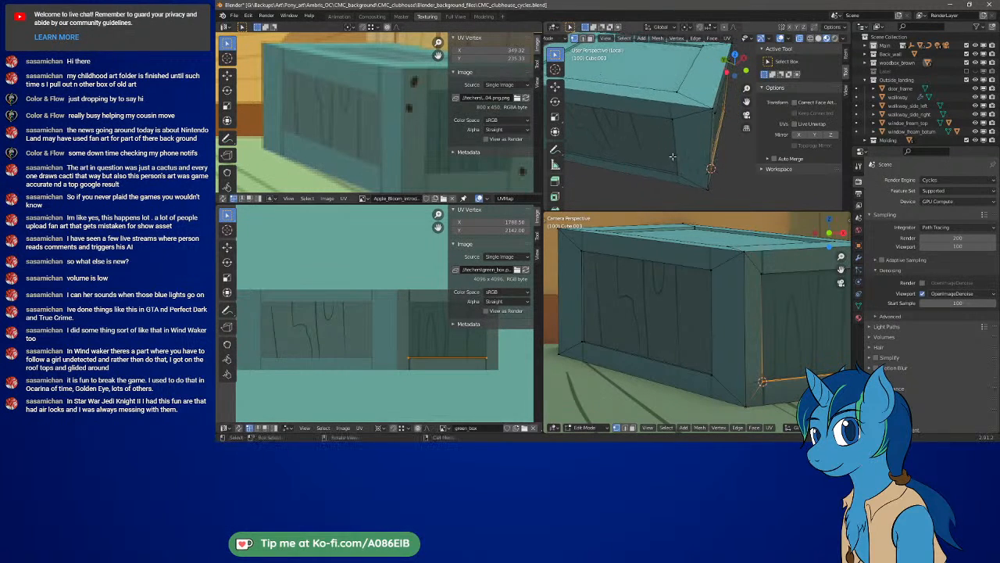
scroll(684, 126, "down", 3)
left_click(694, 60)
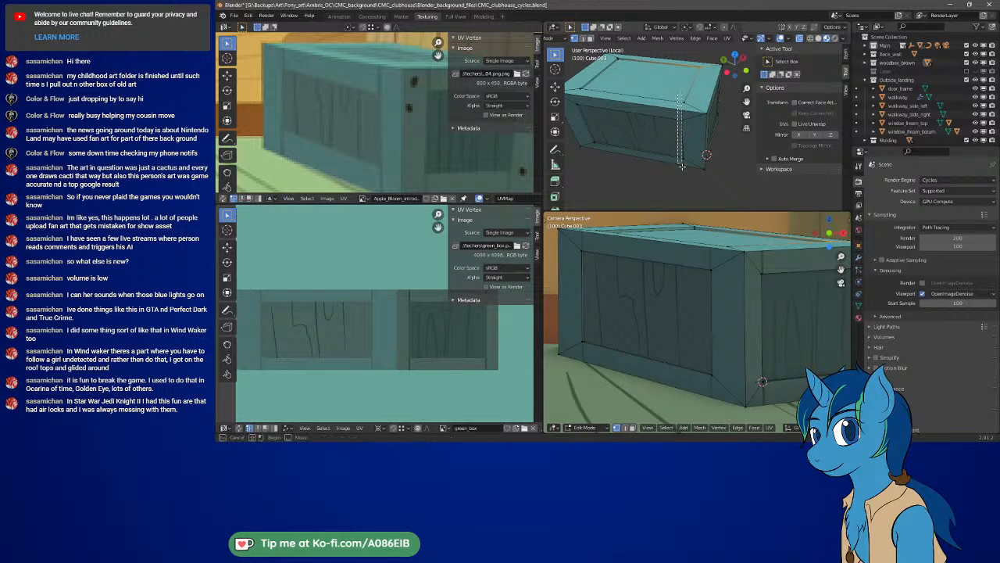
left_click(691, 163, "alt")
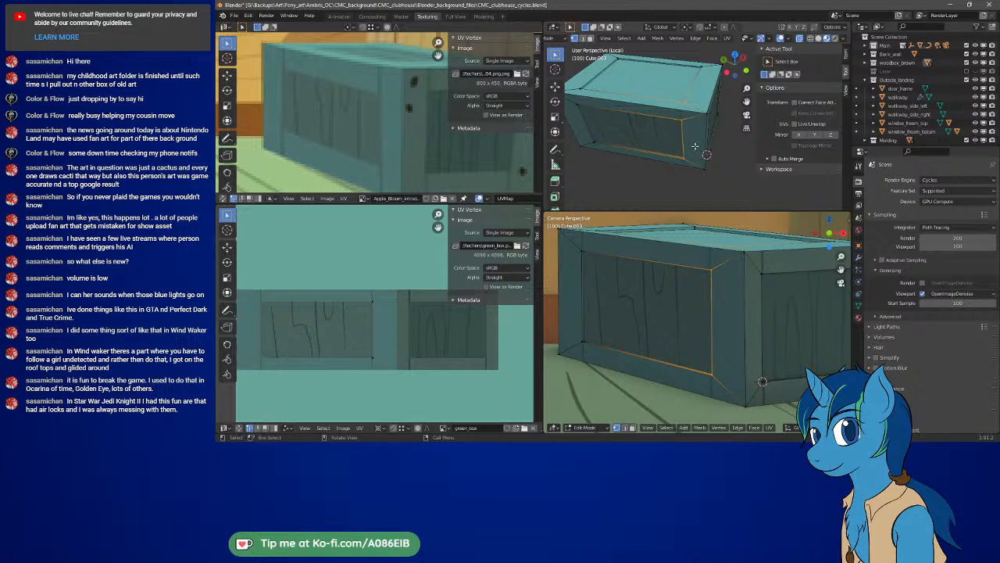
Step: Add the matching inset vertices on the box's underside near the front corner to the selection, checking it from several angles
key("KP_3")
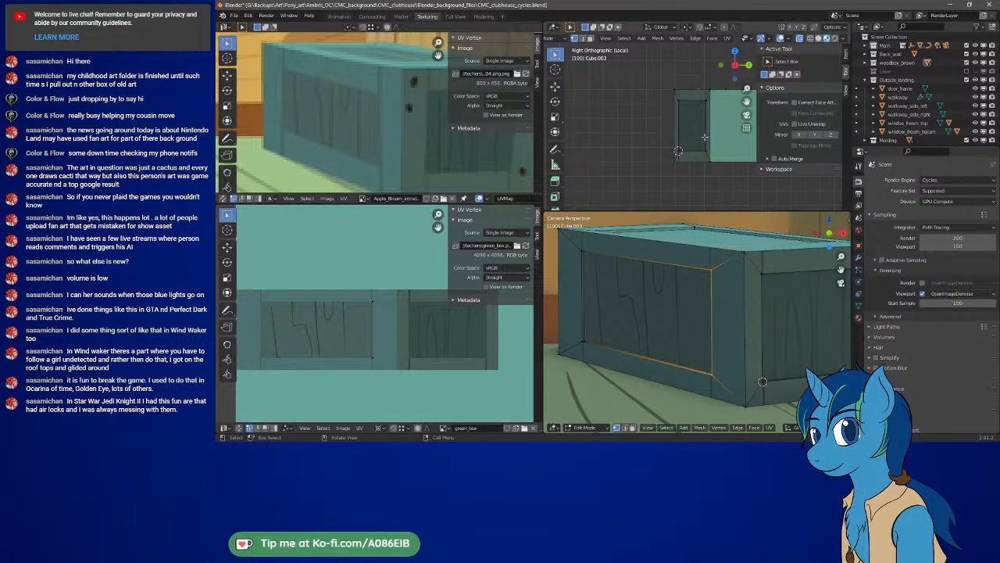
middle_click_drag(704, 137, 794, 73)
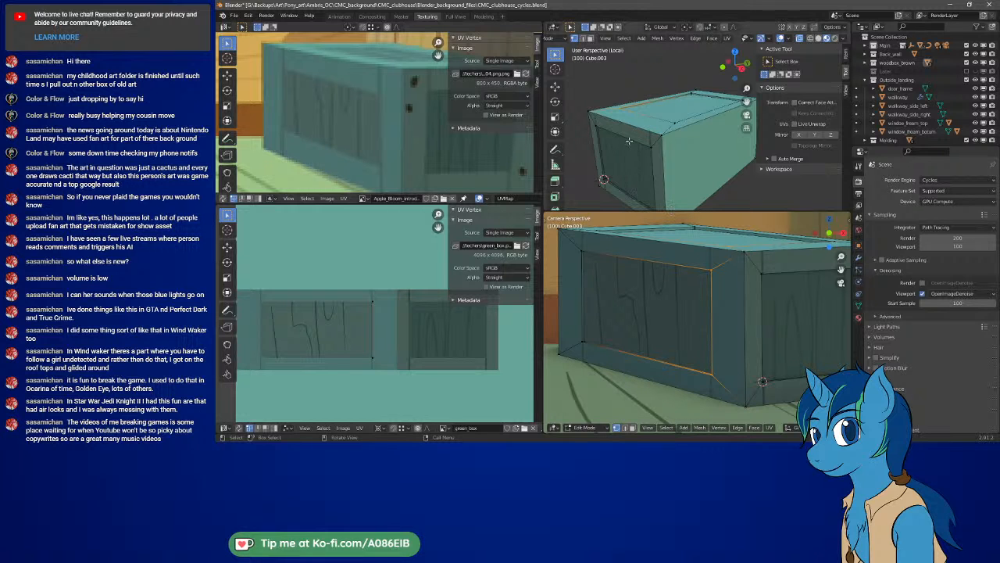
middle_click_drag(630, 141, 698, 94)
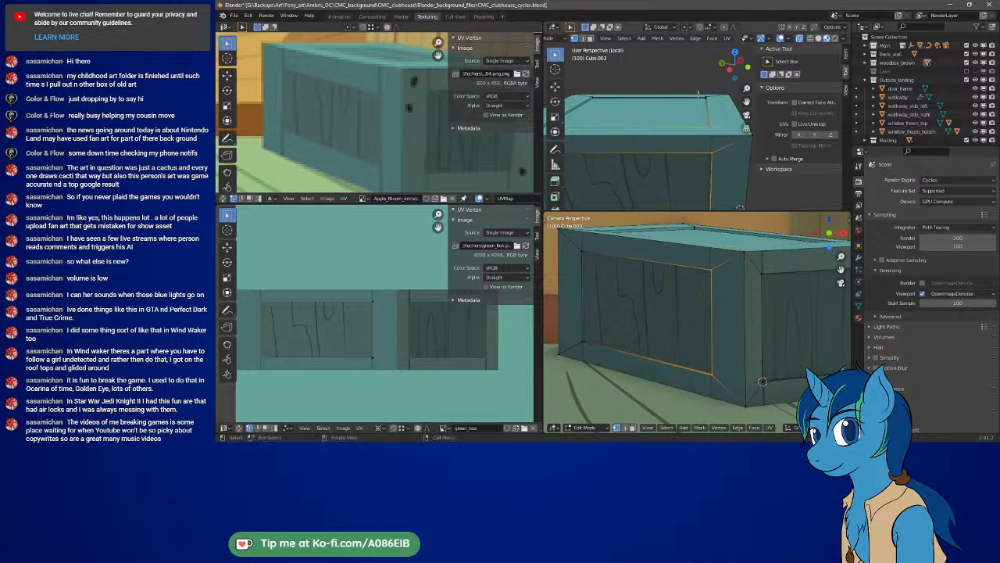
left_click(720, 167)
middle_click_drag(722, 174, 700, 67, "shift")
left_click_drag(679, 86, 694, 125, "shift")
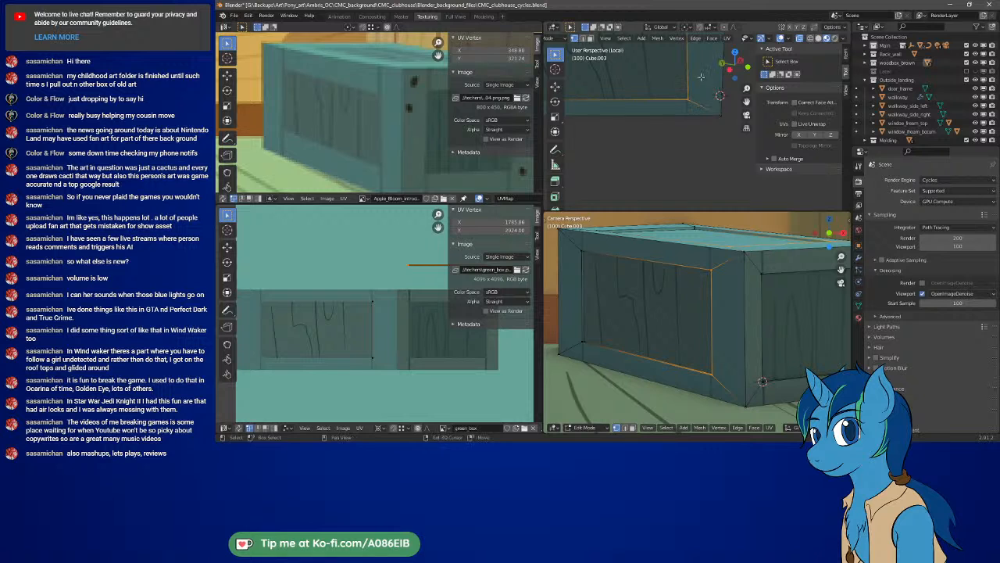
middle_click_drag(704, 77, 690, 146, "shift")
scroll(717, 155, "down", 3)
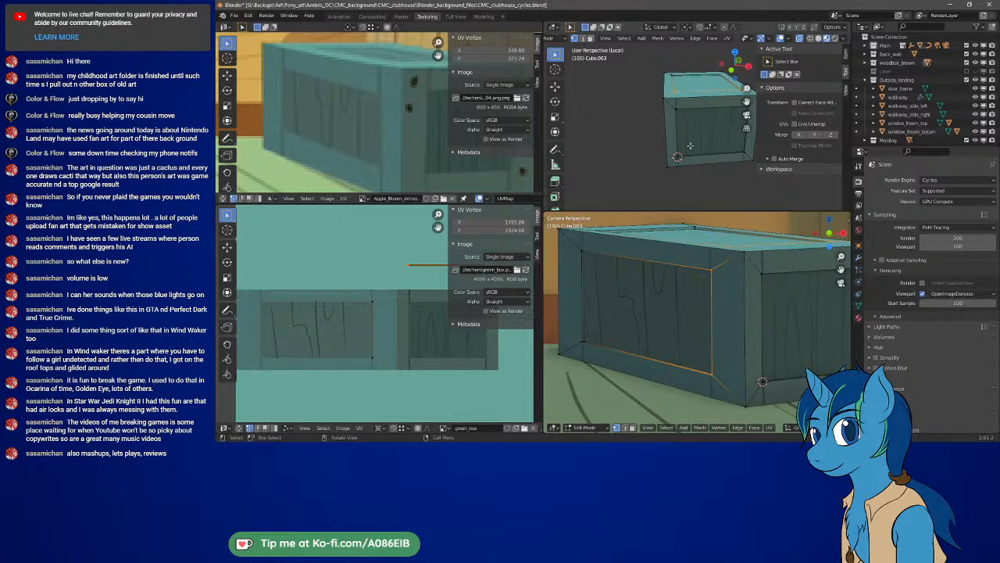
Step: Leave the local view, expand the Main collection and look through the outliner for the other green box
key("KP_Divide")
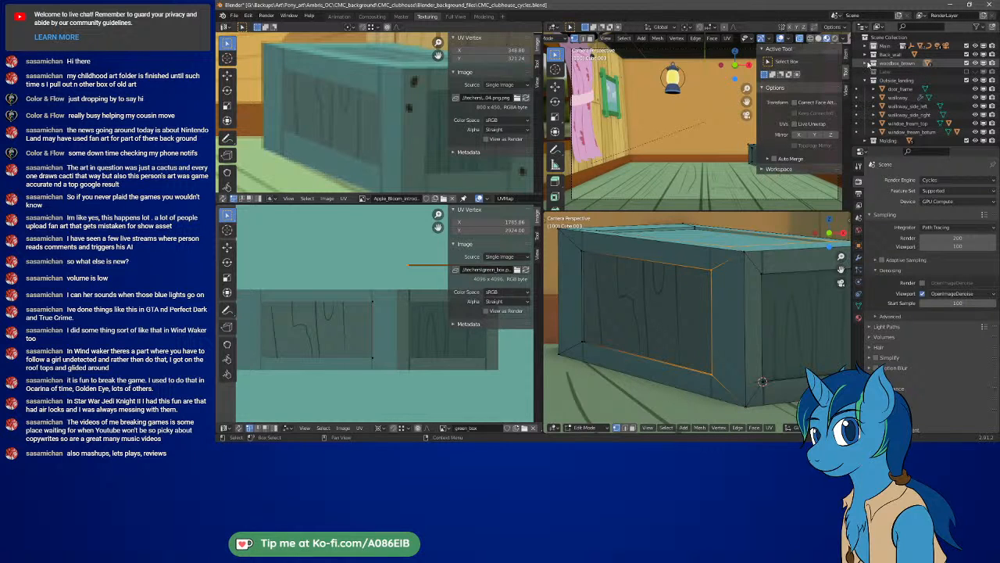
left_click(865, 47)
scroll(889, 93, "down", 2)
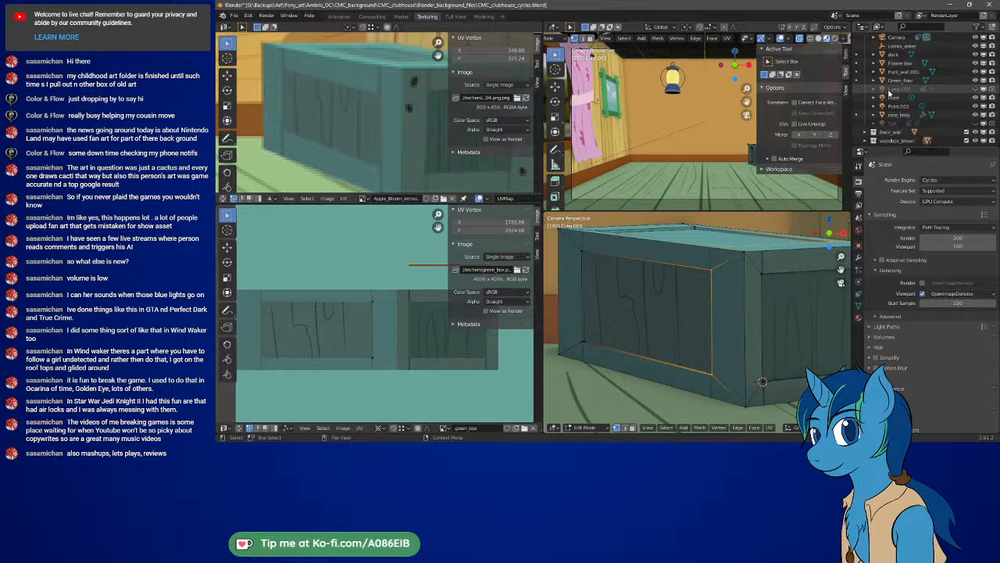
scroll(890, 70, "up", 3)
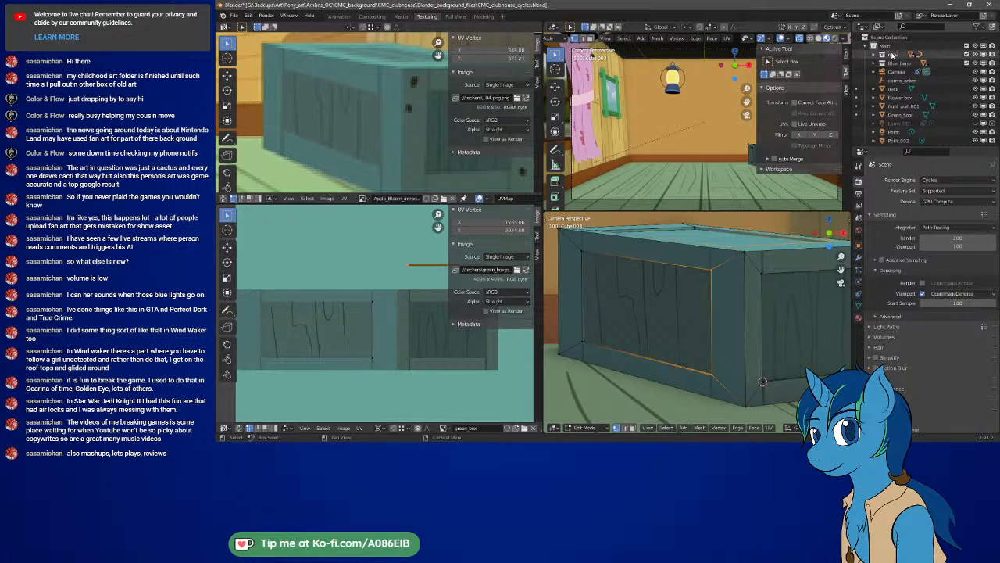
scroll(893, 55, "down", 5)
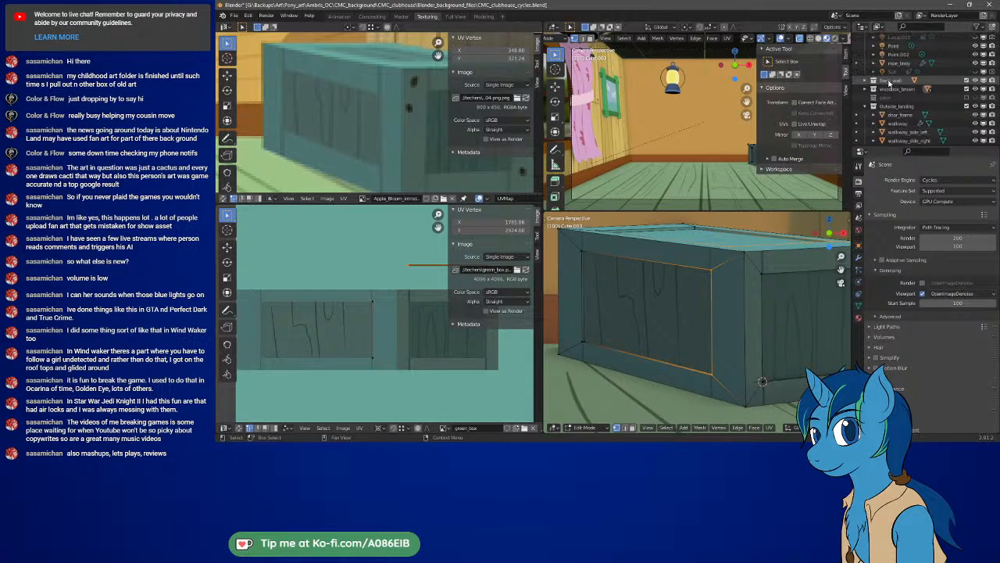
scroll(890, 86, "down", 6)
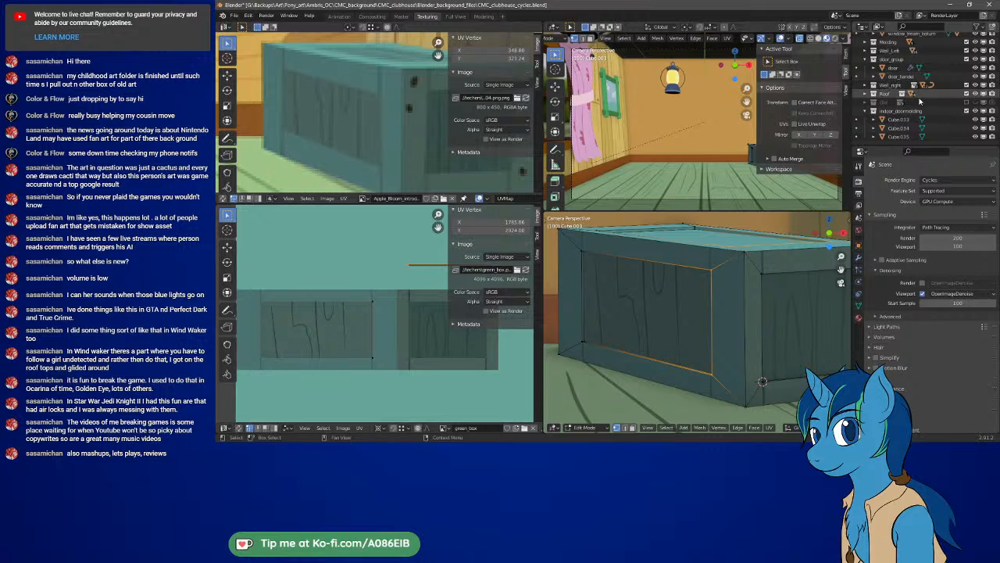
scroll(920, 100, "up", 8)
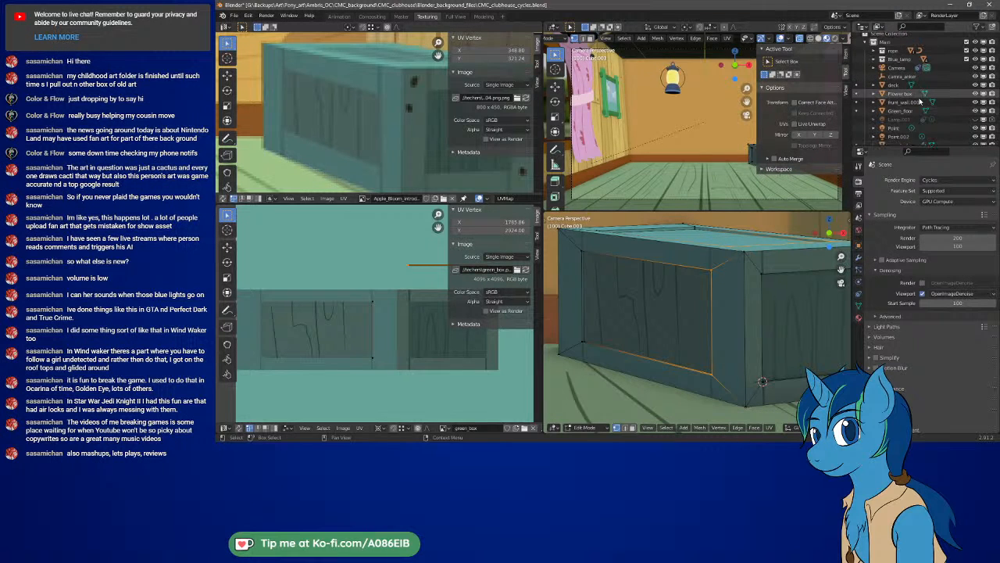
scroll(920, 100, "up", 1)
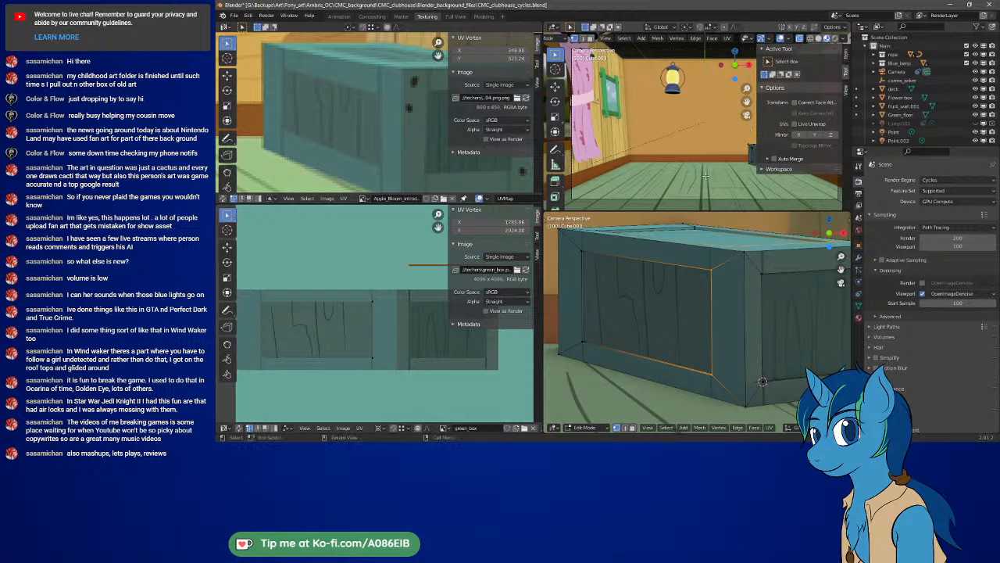
Step: Return to Object Mode, expand the woodbox_brown collection and unhide Cube.004
key("Tab")
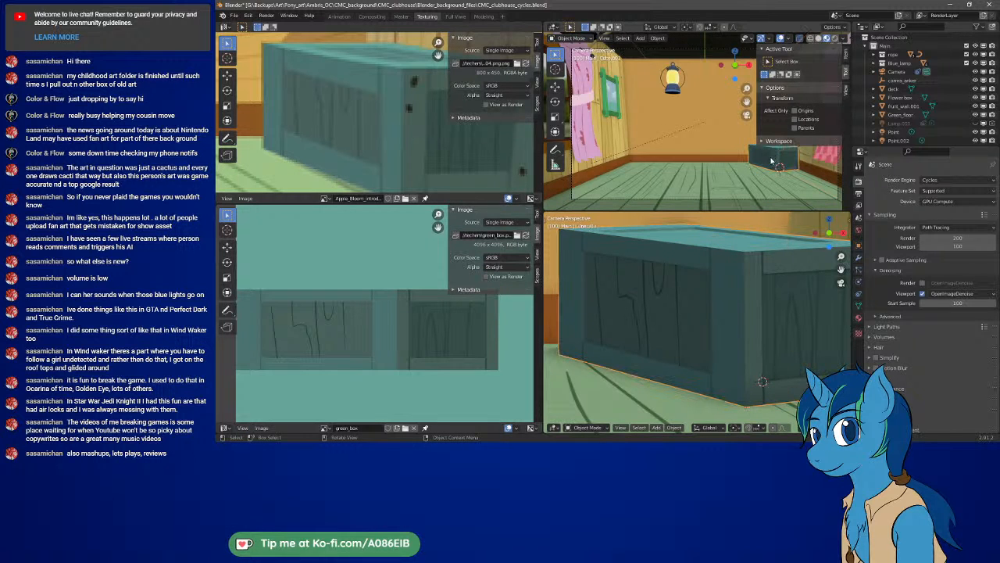
scroll(931, 80, "down", 4)
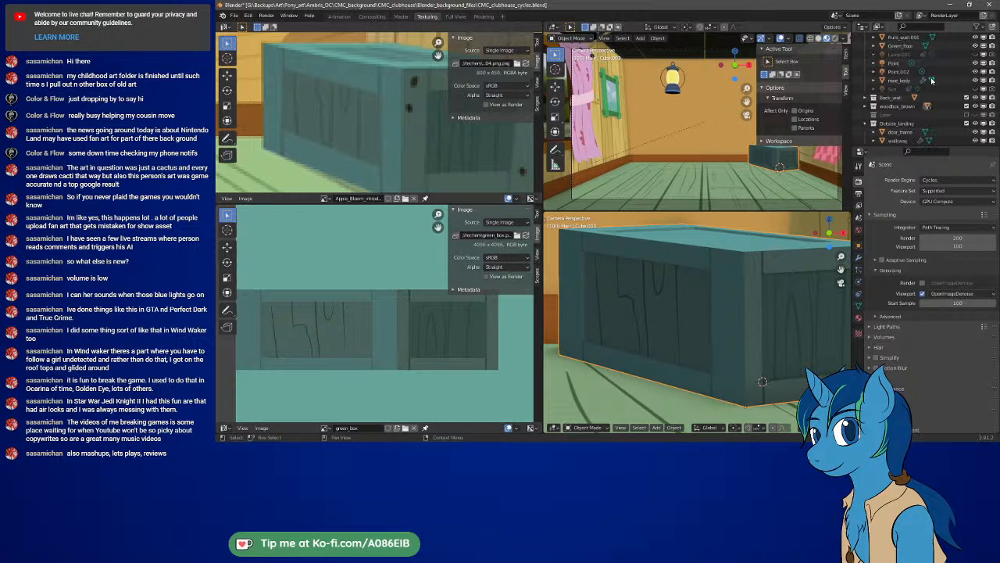
scroll(932, 80, "down", 2)
scroll(889, 83, "down", 1)
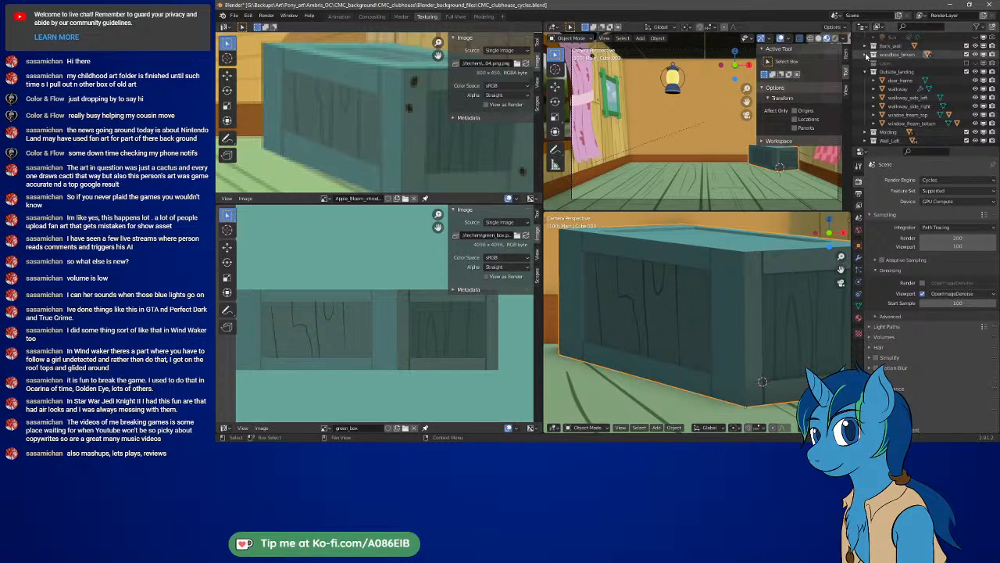
left_click(869, 55)
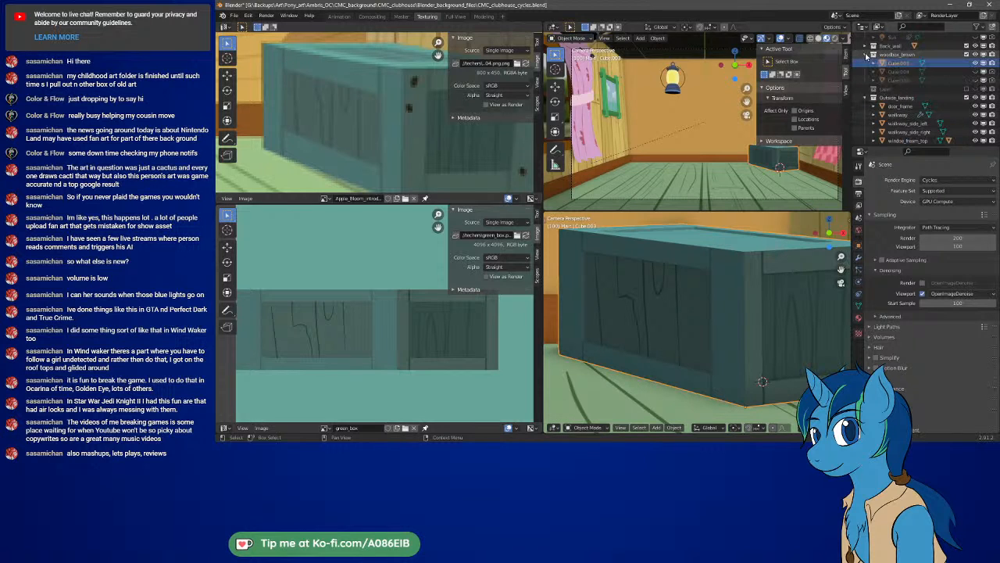
left_click(903, 73)
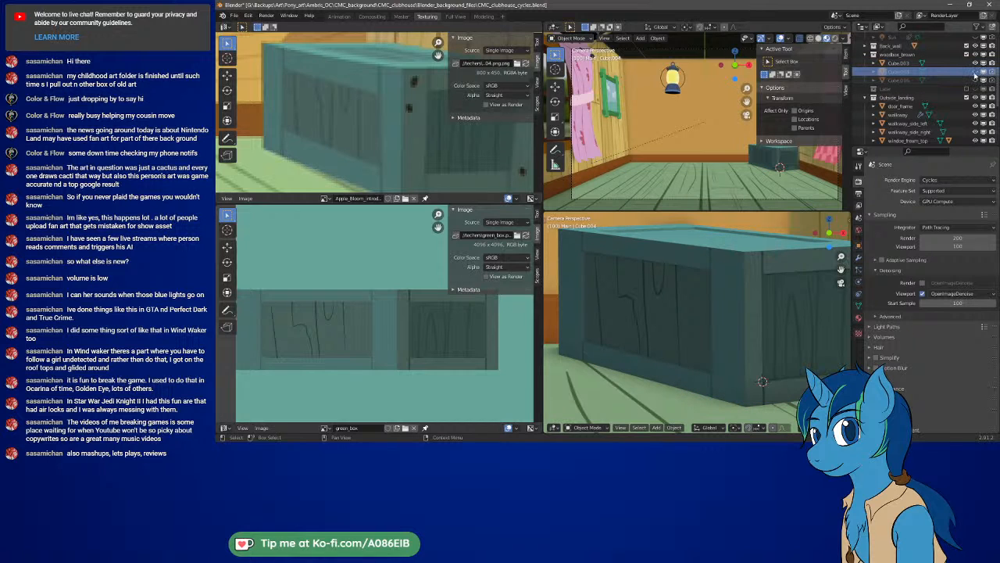
left_click(975, 72)
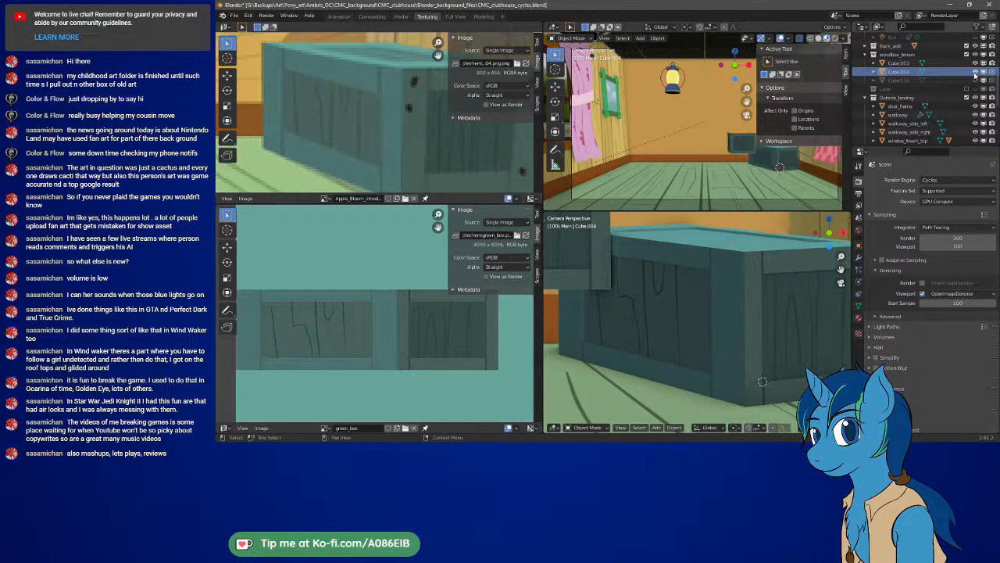
Step: Select Cube.004 and move it clear of the first box, toward the open floor
left_click(749, 152)
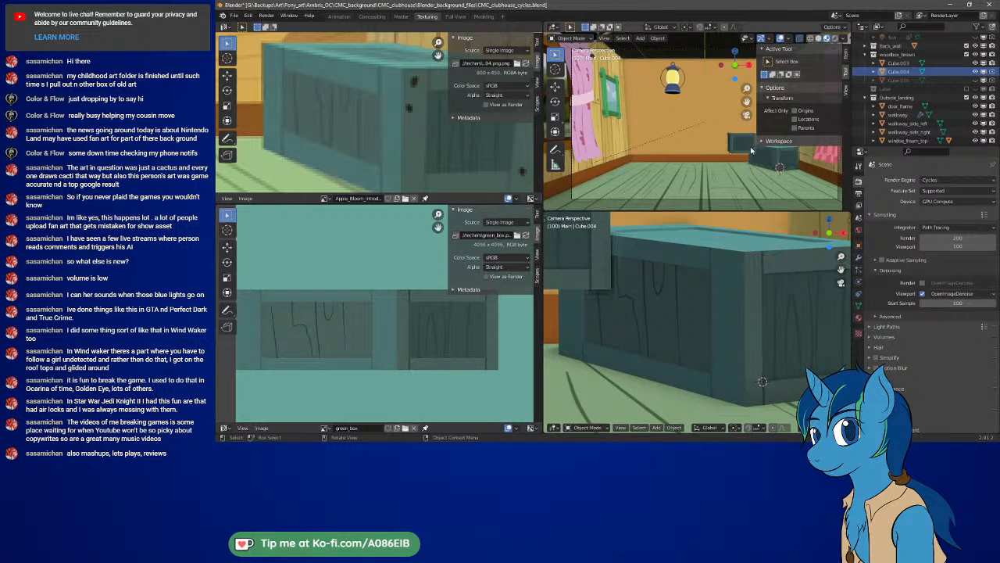
key("ctrl")
left_click(736, 146)
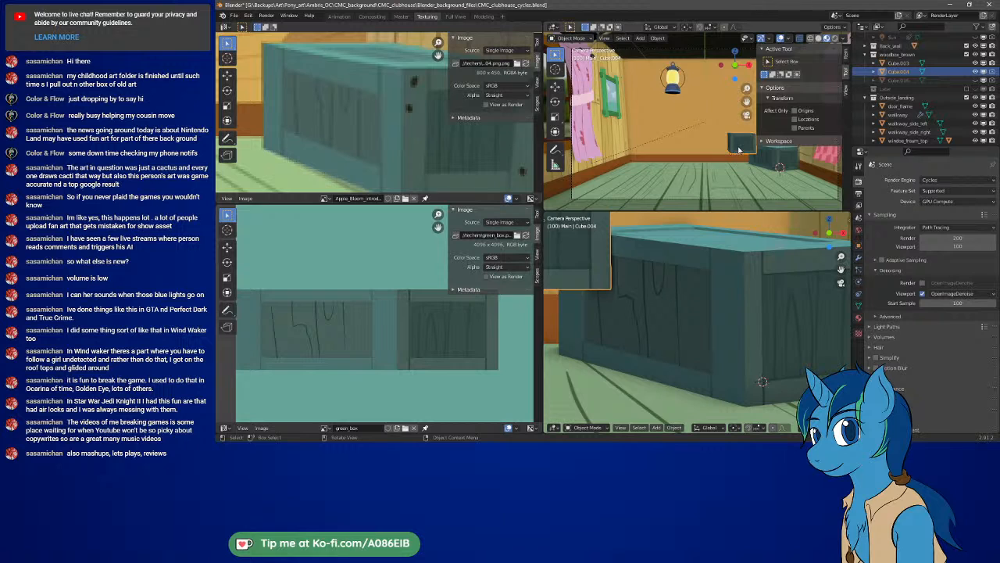
left_click_drag(739, 150, 715, 145)
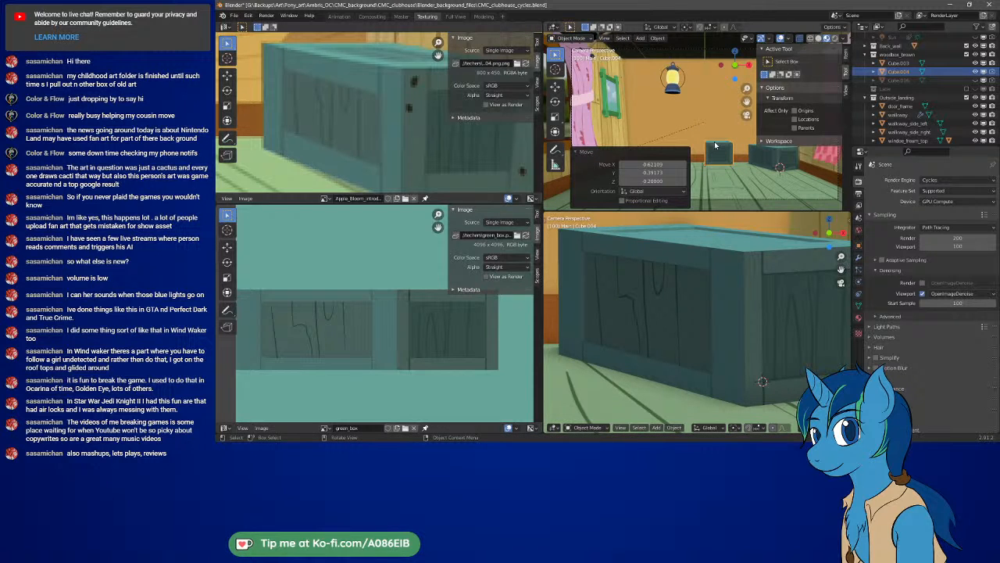
Step: Isolate Cube.004 in a right orthographic wireframe view and put it in Edit Mode
key("KP_Divide")
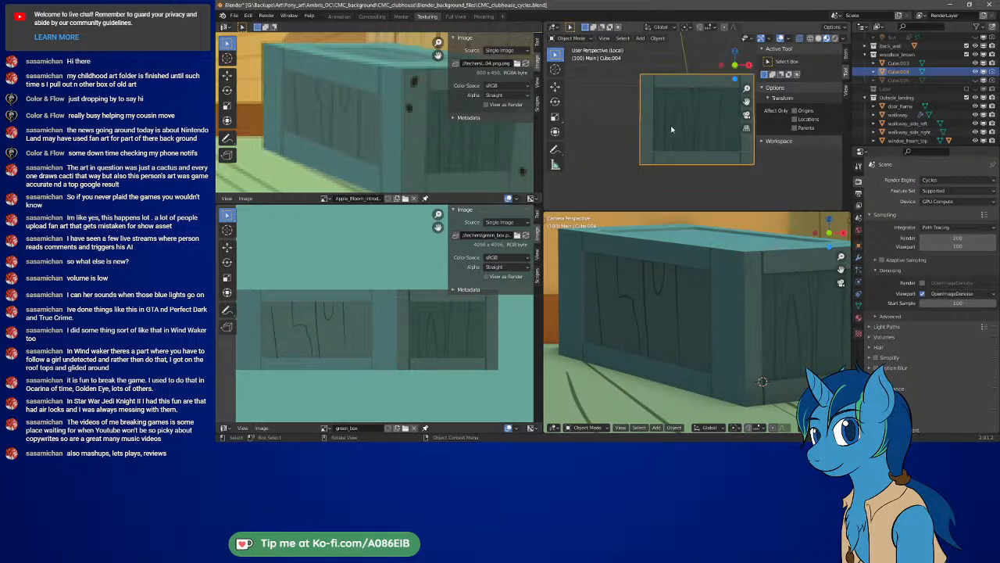
key("KP_3")
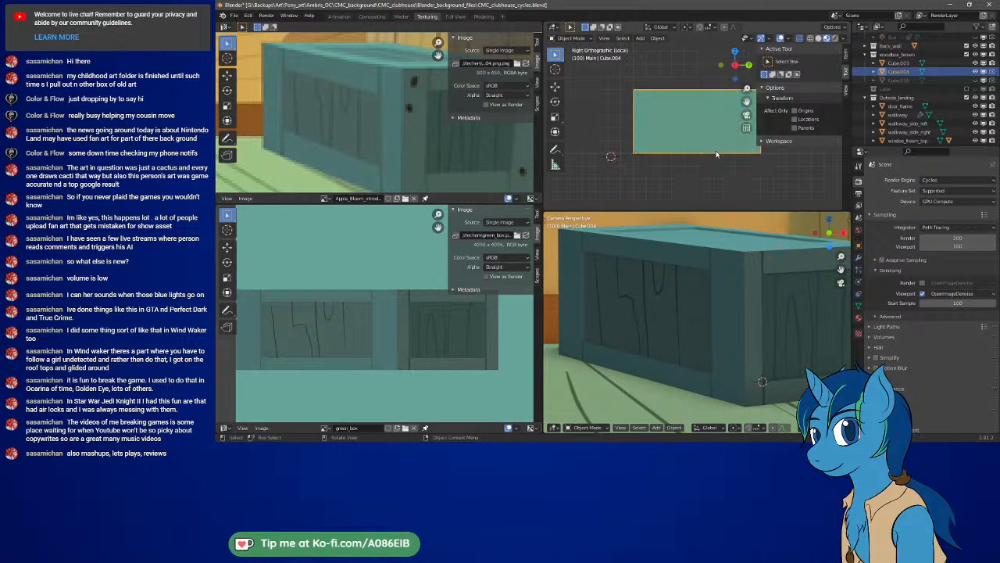
key("z")
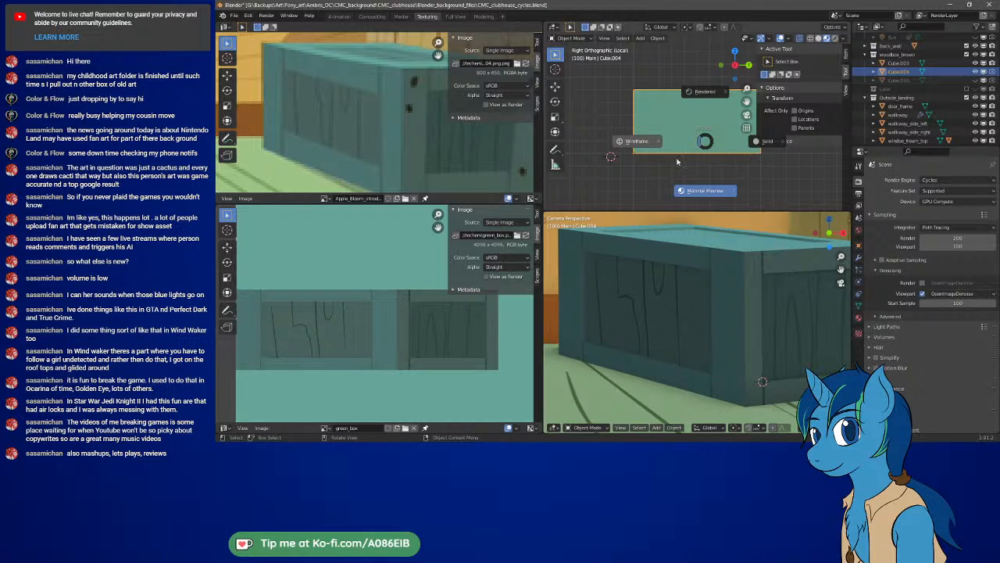
left_click(652, 151)
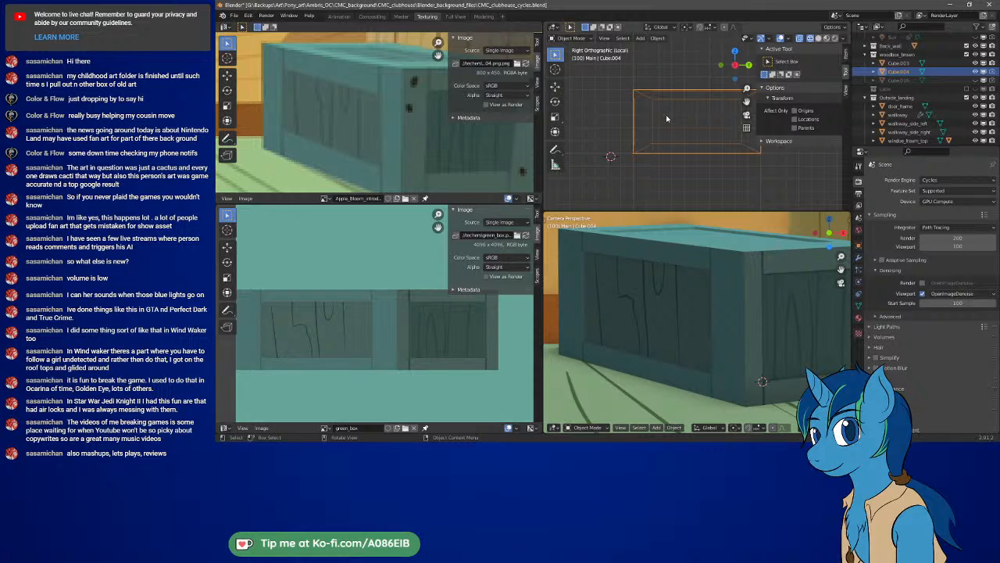
key("Tab")
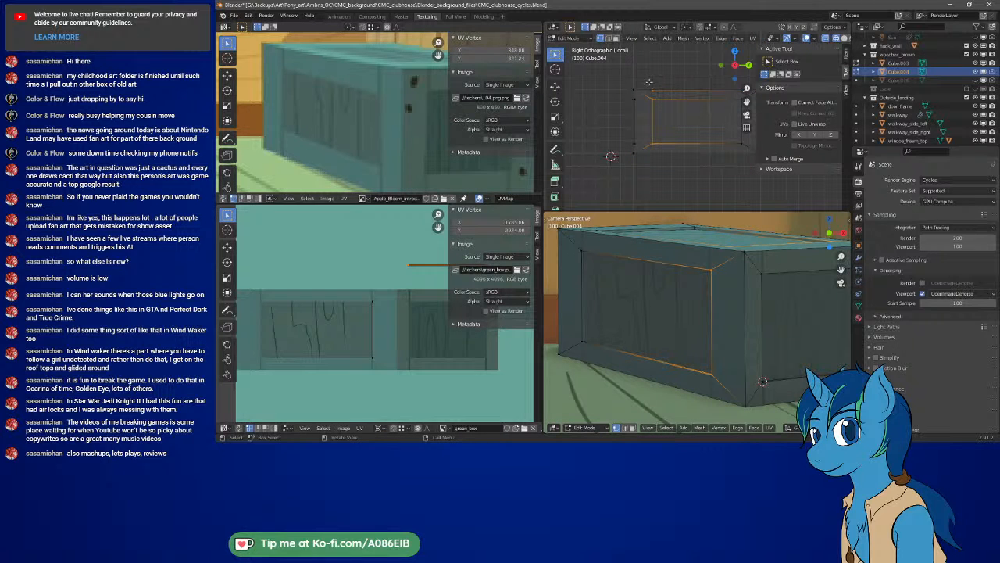
Step: Select the long side panel's inset vertices nearest the front corner and move them about 0.08 along Y toward the box's outer edge
left_click_drag(647, 78, 673, 160)
scroll(650, 126, "up", 2)
scroll(682, 139, "up", 2)
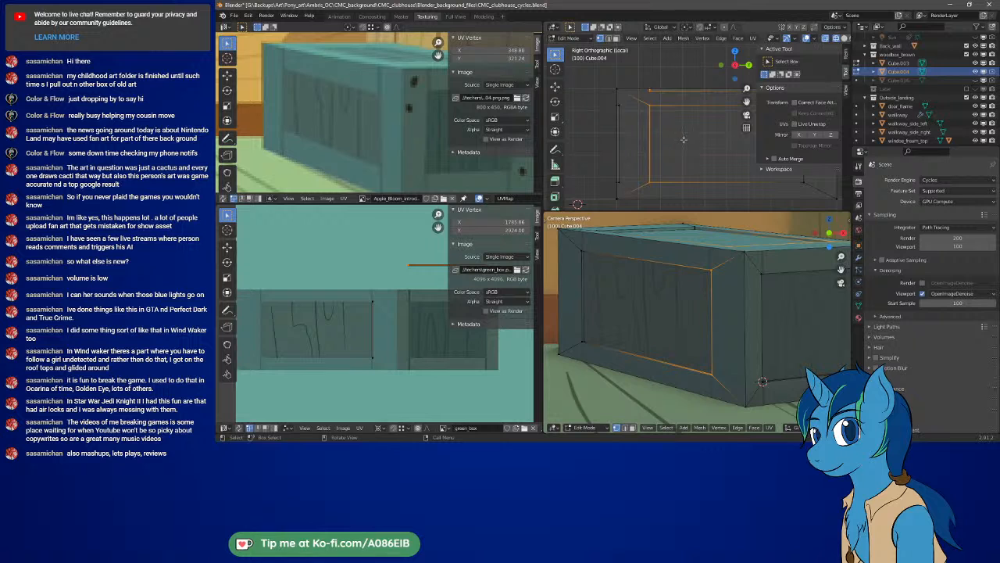
key("g")
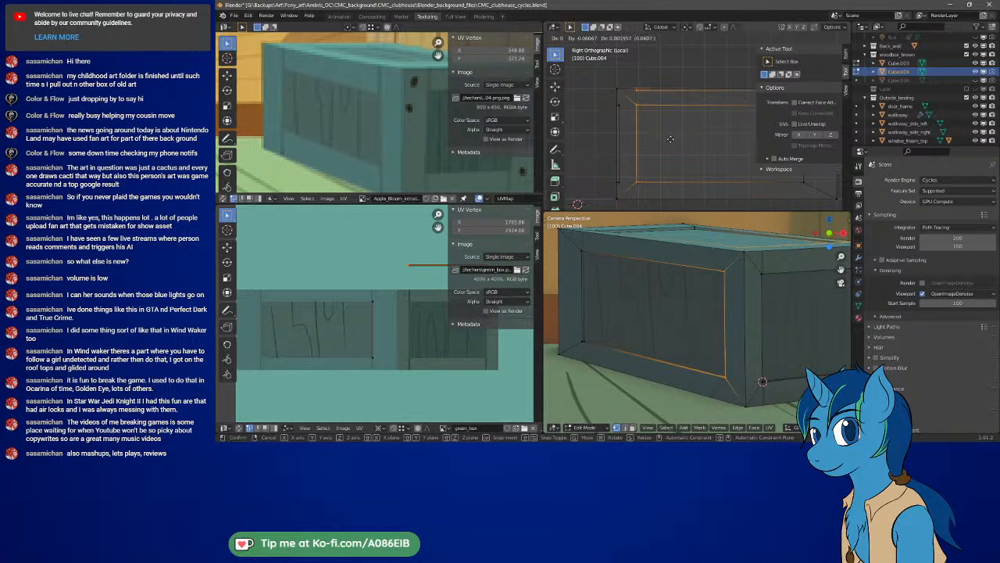
key("y")
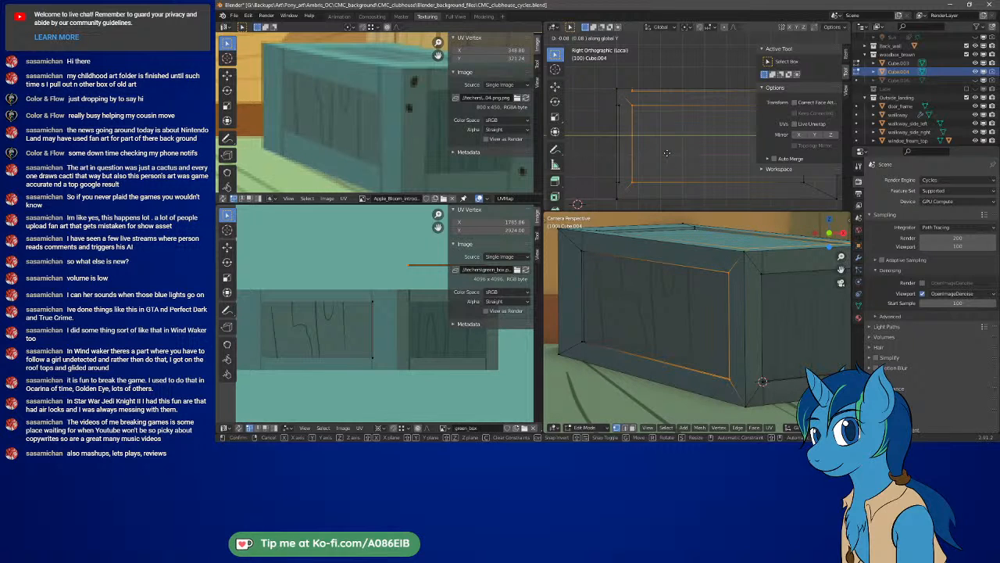
left_click(668, 154)
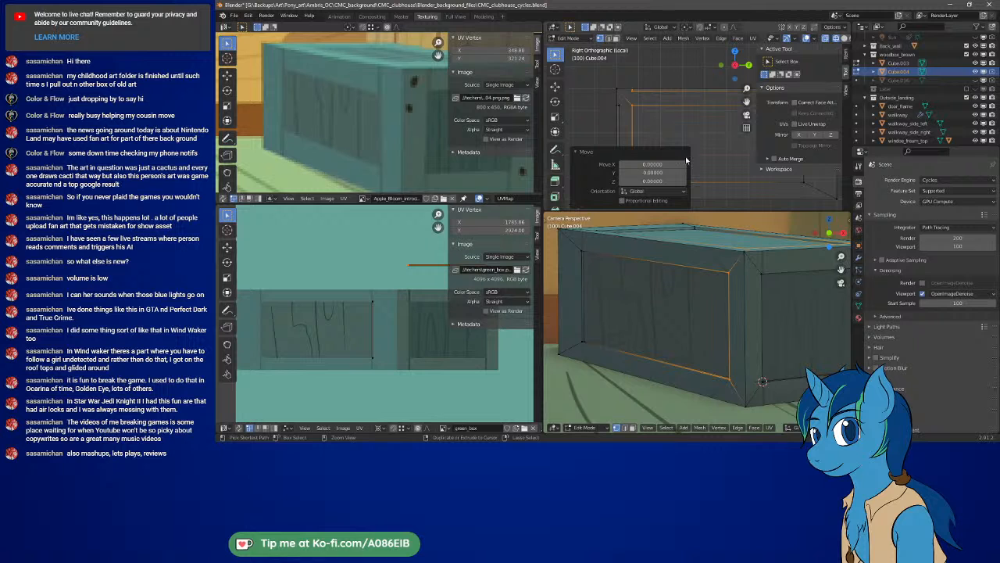
left_click(589, 152)
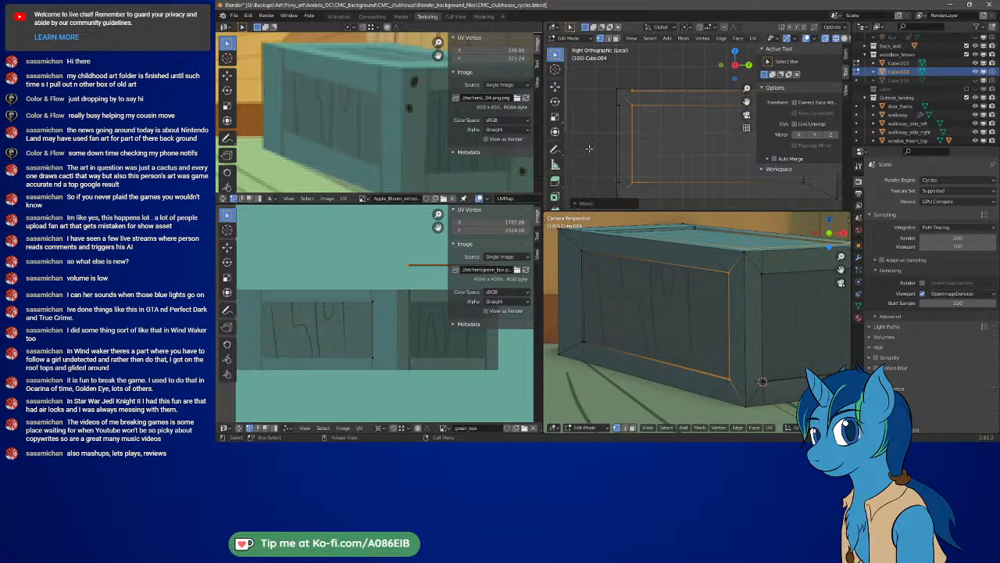
Step: Restore the scene's camera view, set the isolated box to Material Preview shading and inspect the widened side panel
middle_click_drag(736, 327, 759, 338)
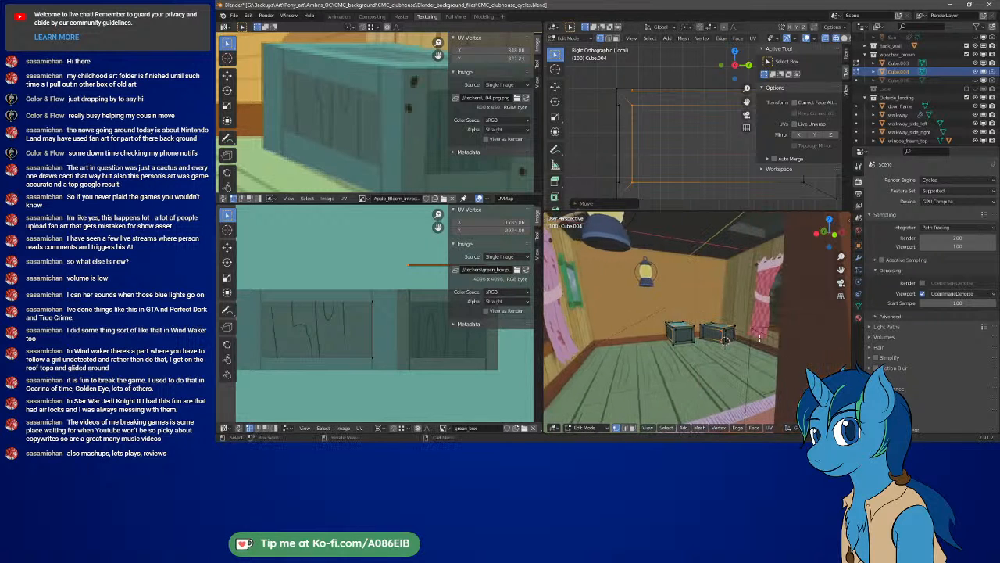
key("KP_0")
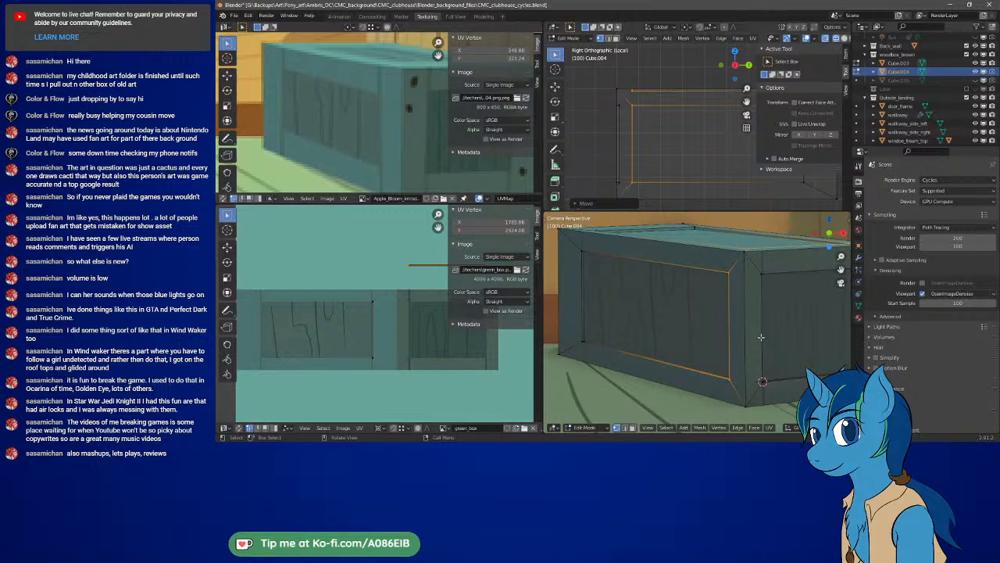
mouse_move(718, 159)
middle_mouse_down()
mouse_move(702, 172)
mouse_move(701, 161)
middle_mouse_up()
key("z")
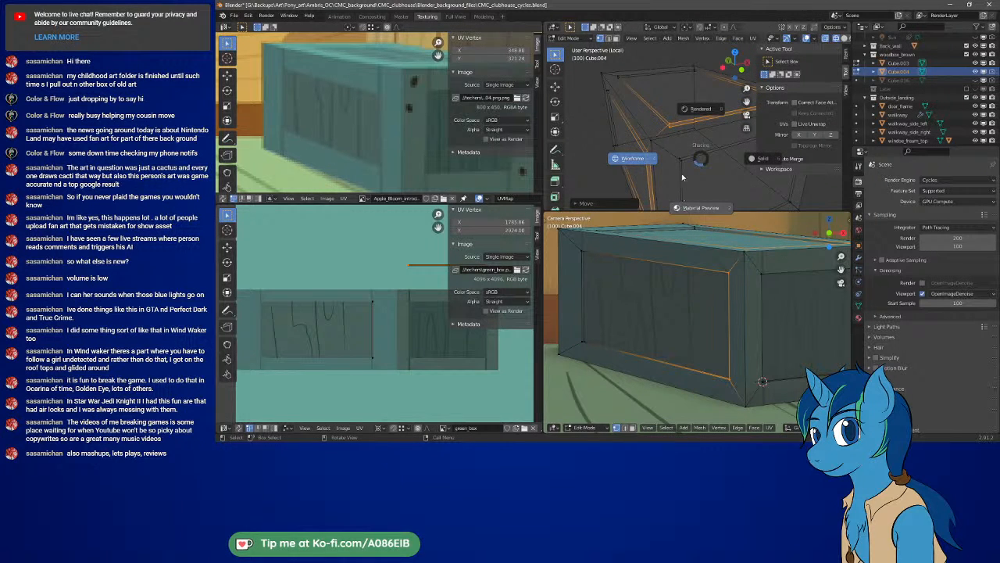
left_click(689, 192)
scroll(689, 188, "down", 4)
mouse_move(689, 186)
middle_mouse_down()
mouse_move(679, 154)
mouse_move(709, 136)
mouse_move(697, 202)
mouse_move(727, 144)
mouse_move(711, 145)
middle_mouse_up()
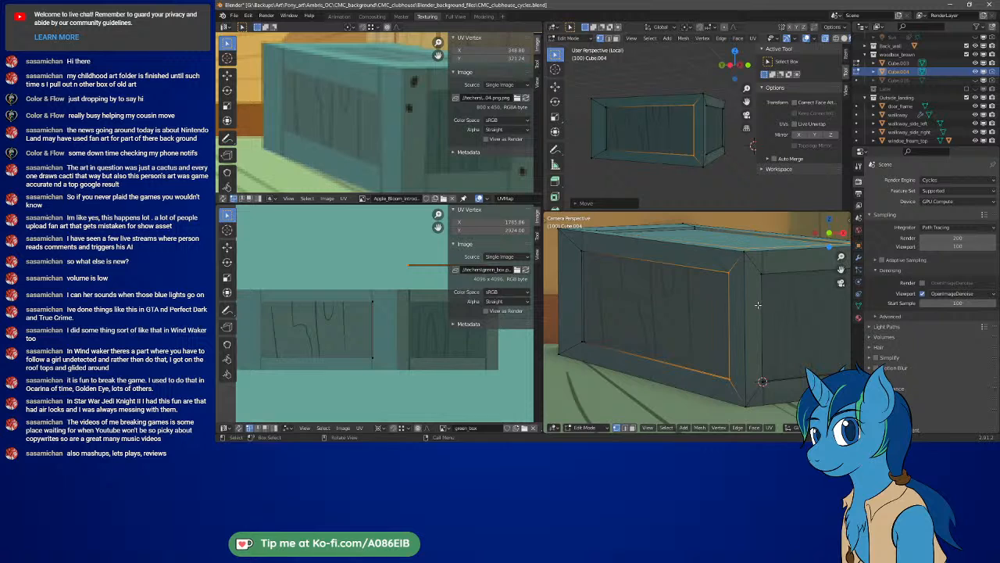
Step: Edge-slide the long side panel's selected inset vertices inward from the front corner, and check the box from several angles
key("g")
key("g")
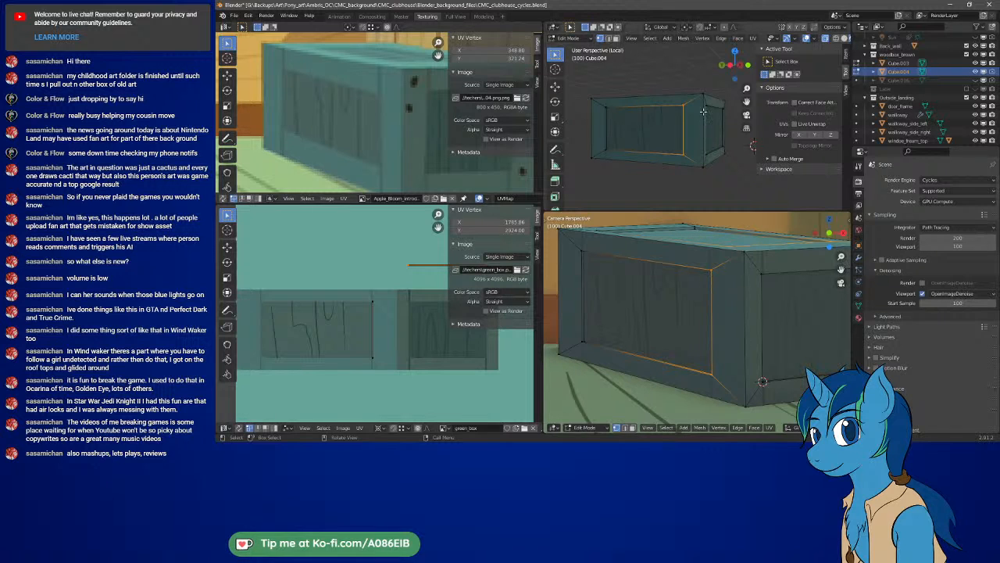
middle_click_drag(711, 125, 661, 160)
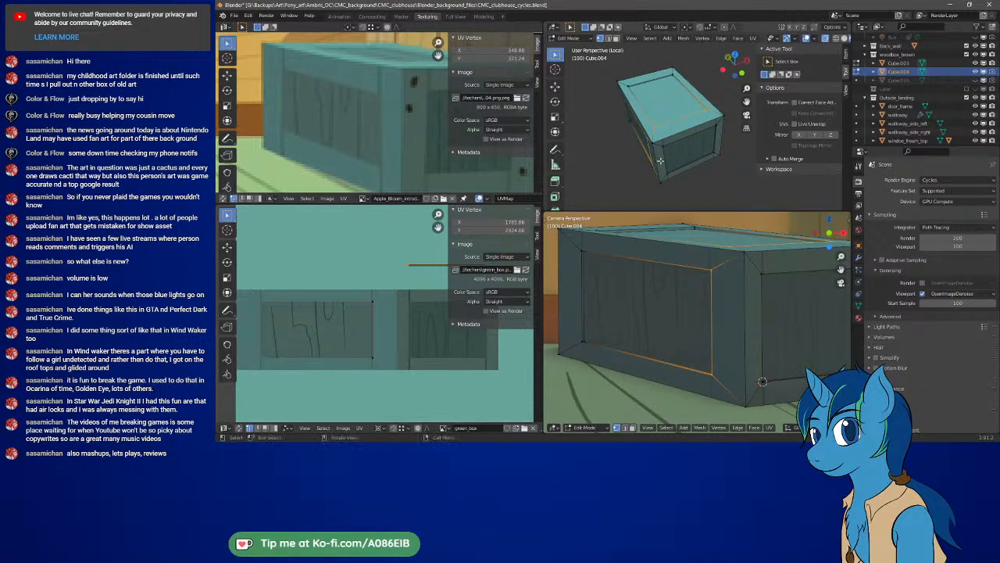
middle_click_drag(660, 157, 691, 111)
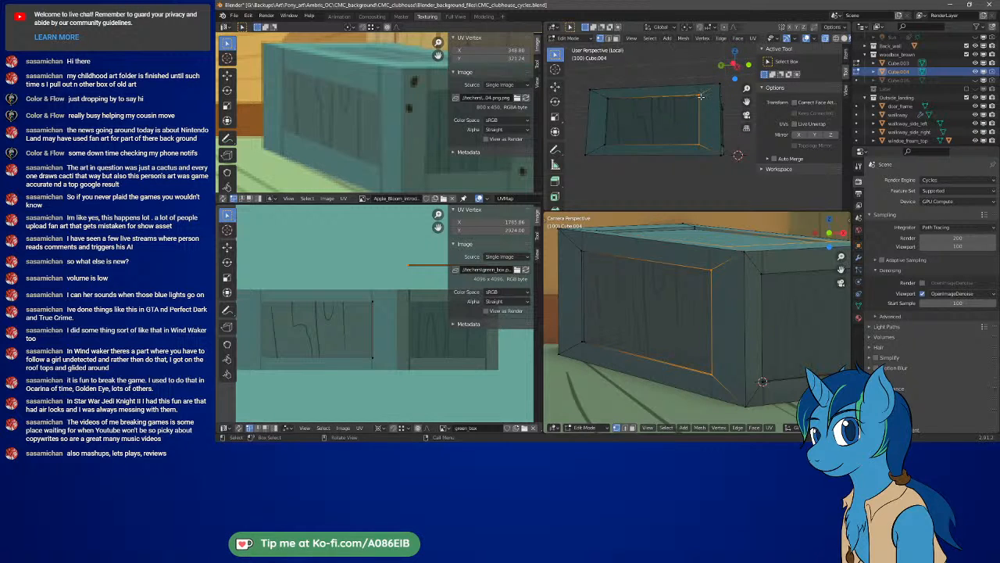
scroll(701, 96, "up", 5)
scroll(701, 96, "down", 5)
middle_click_drag(689, 97, 705, 133)
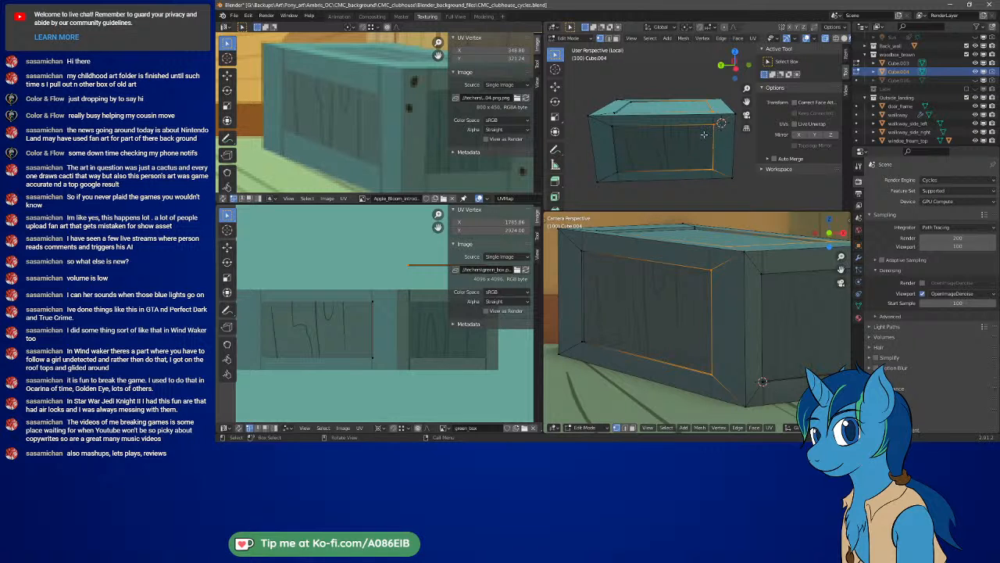
middle_click_drag(704, 135, 571, 148)
middle_click_drag(687, 133, 656, 134)
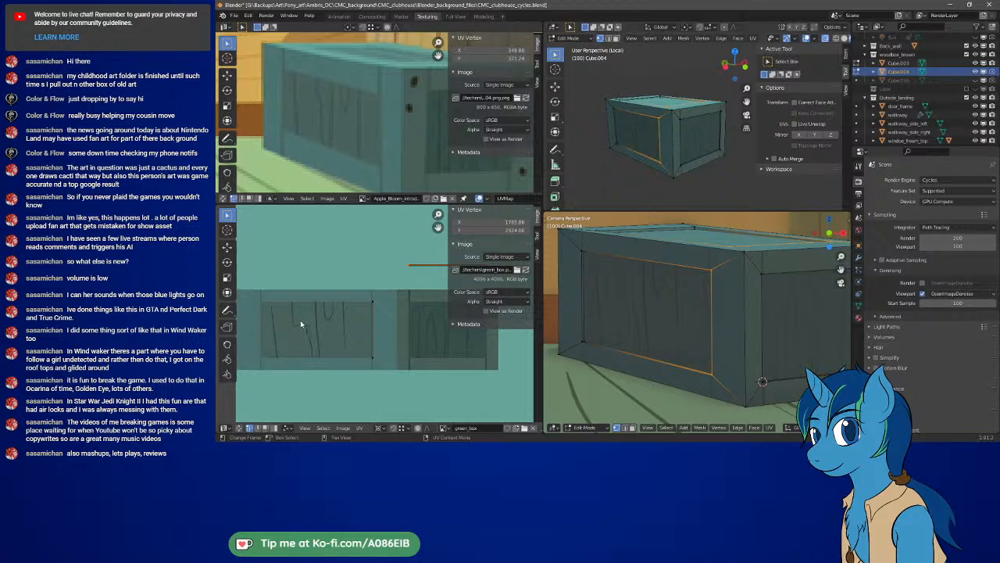
left_click_drag(316, 331, 315, 383)
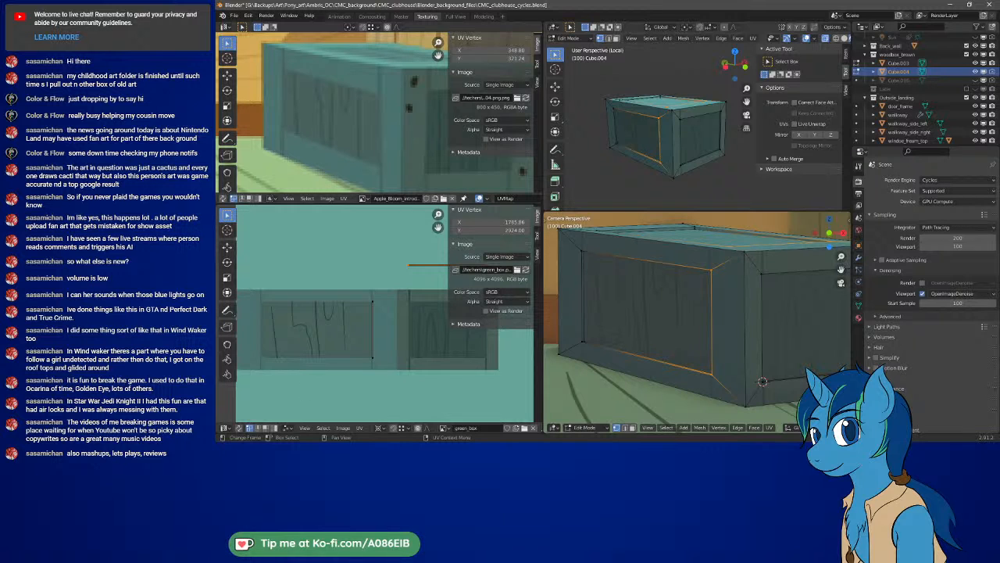
Step: Switch to Affinity Designer's green_box document and float its window beside the reference picture so both are visible
key("alt+Tab")
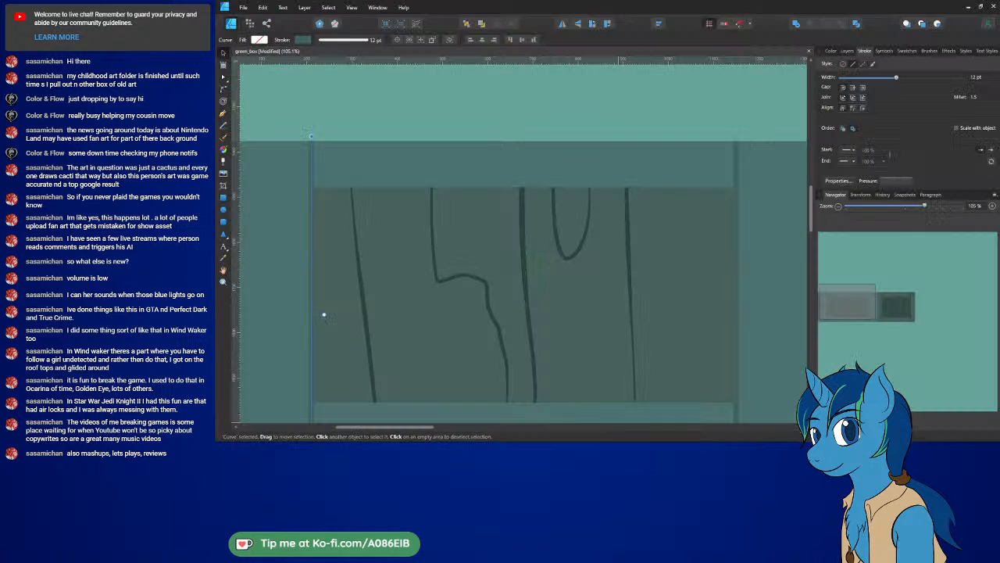
left_click(980, 6)
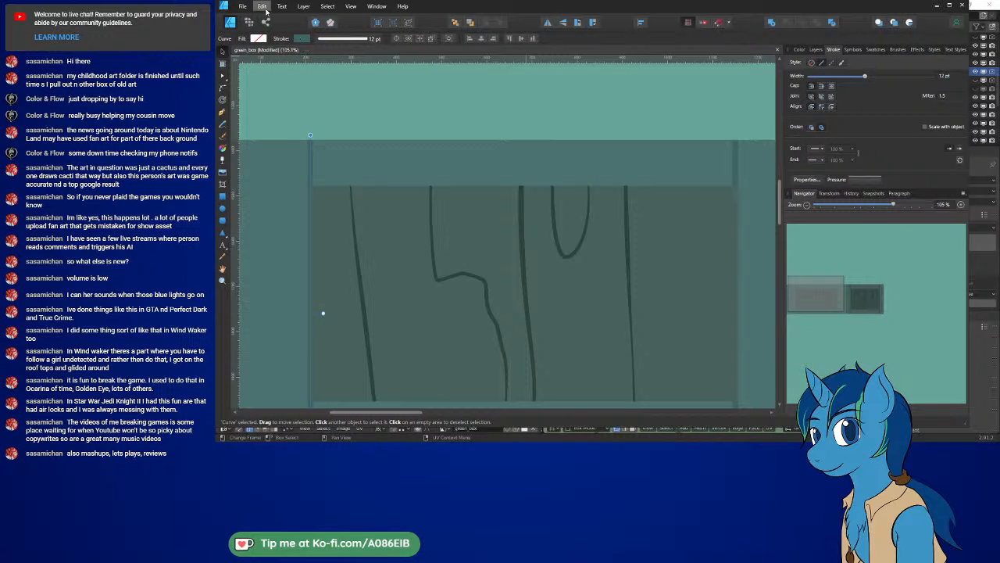
mouse_move(505, 6)
left_mouse_down()
mouse_move(693, 23)
mouse_move(686, 17)
left_mouse_up()
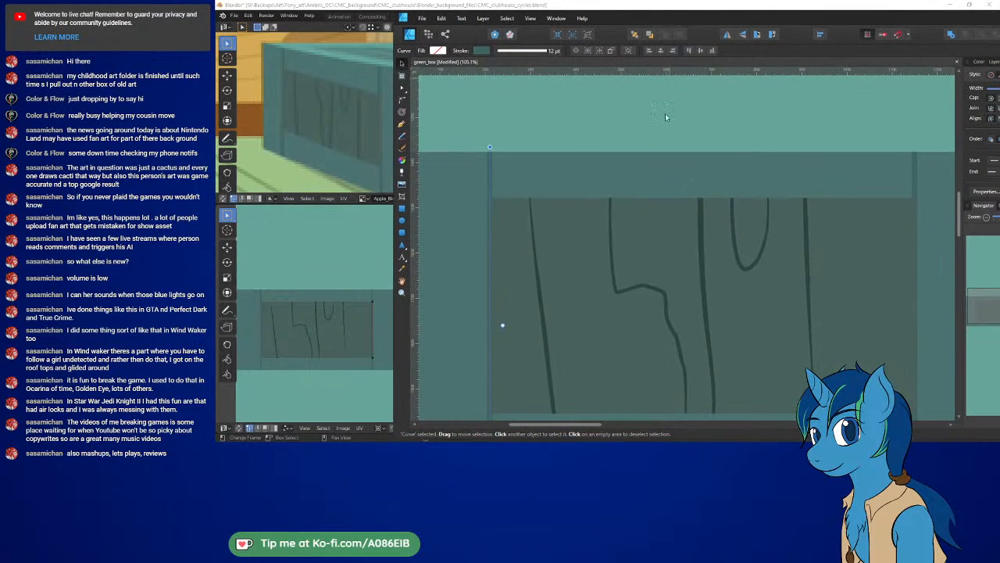
Step: Delete the hump node of the stepped wood-grain line on the long panel and lower its neighbouring corner node slightly
left_click(656, 291)
left_click(656, 291)
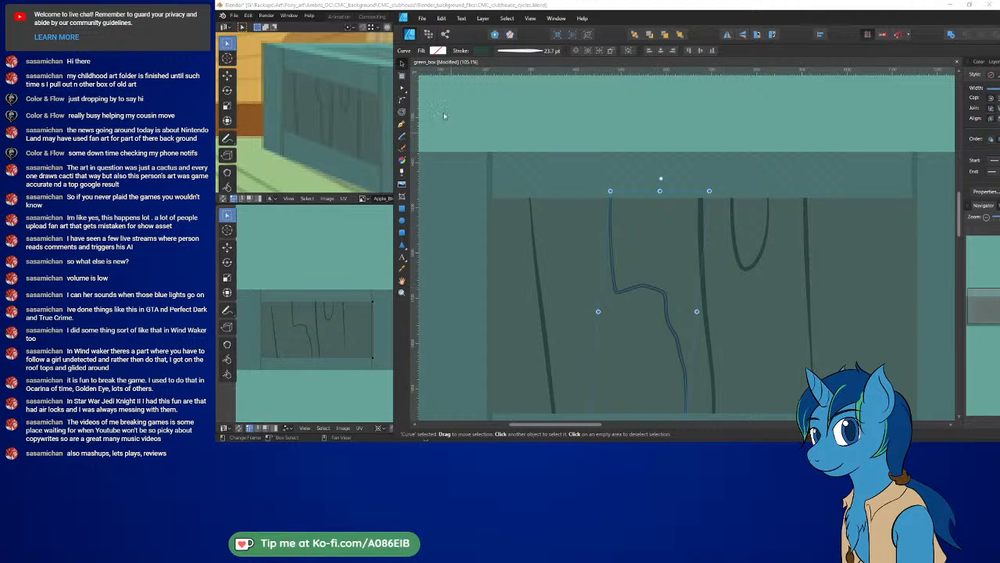
left_click(403, 88)
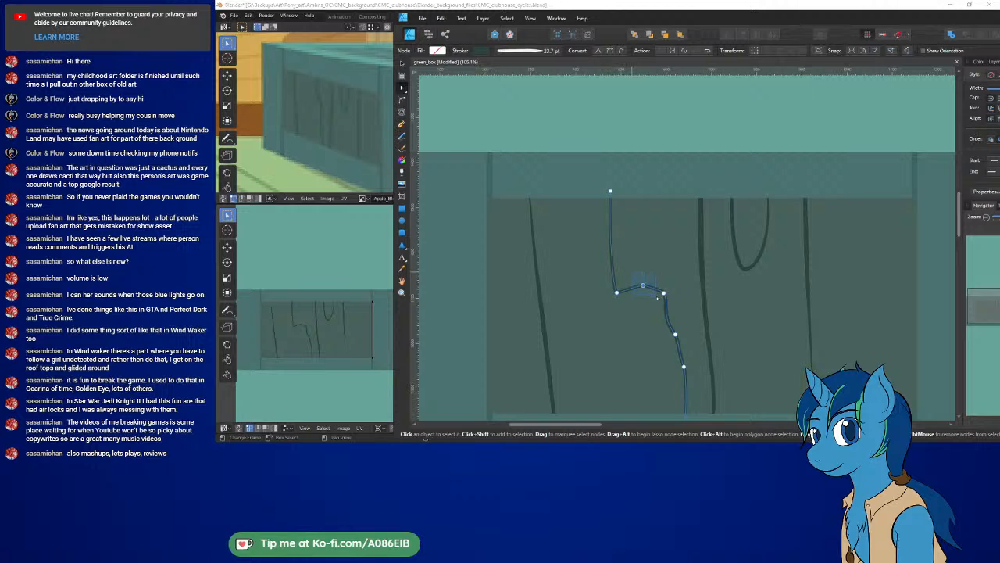
left_click(657, 297)
key("Delete")
left_click_drag(663, 293, 663, 303)
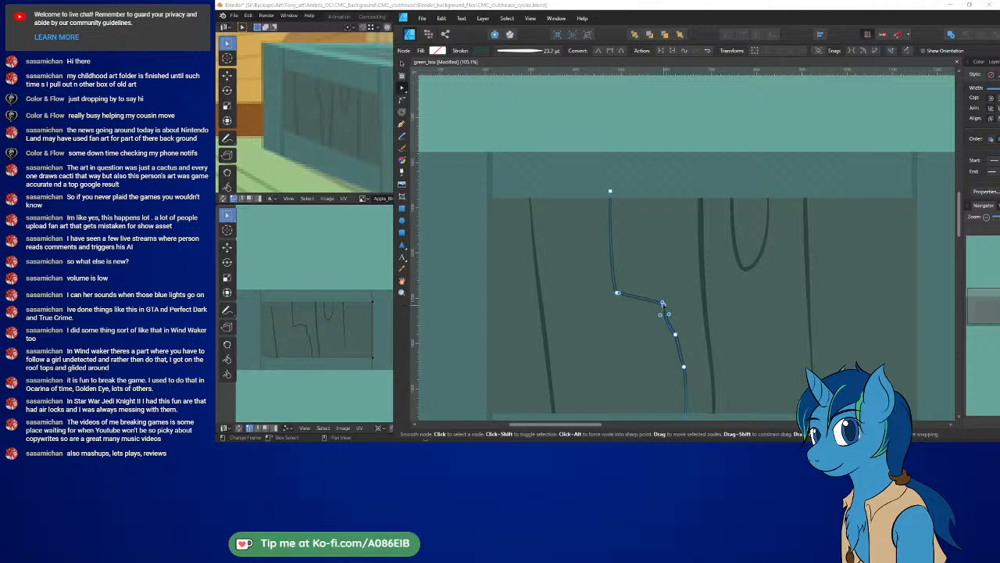
Step: Raise the stepped grain line's two corner nodes together and delete the extra nodes below them to straighten the lower segment
left_click_drag(602, 282, 674, 322)
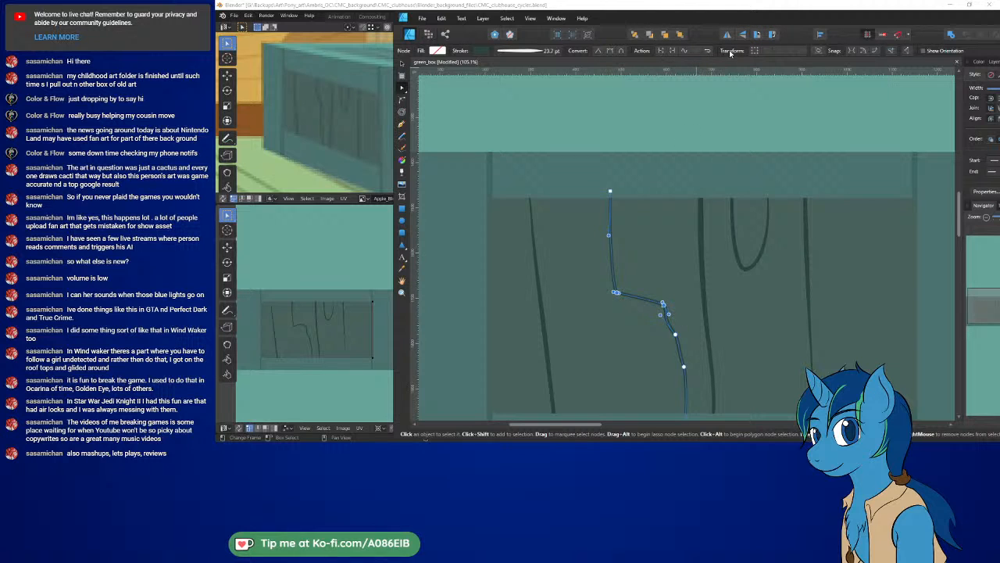
left_click(754, 50)
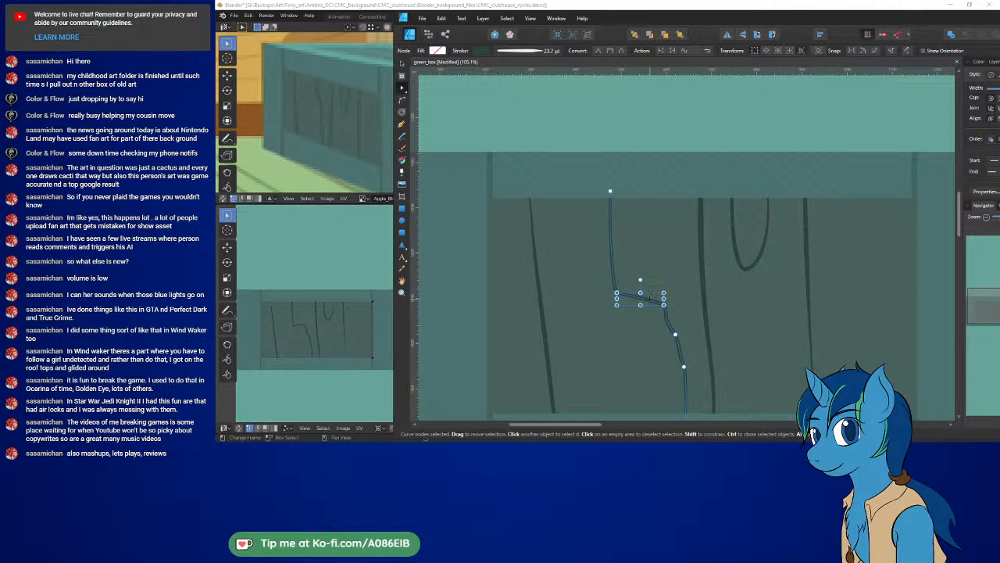
left_click_drag(649, 293, 647, 268)
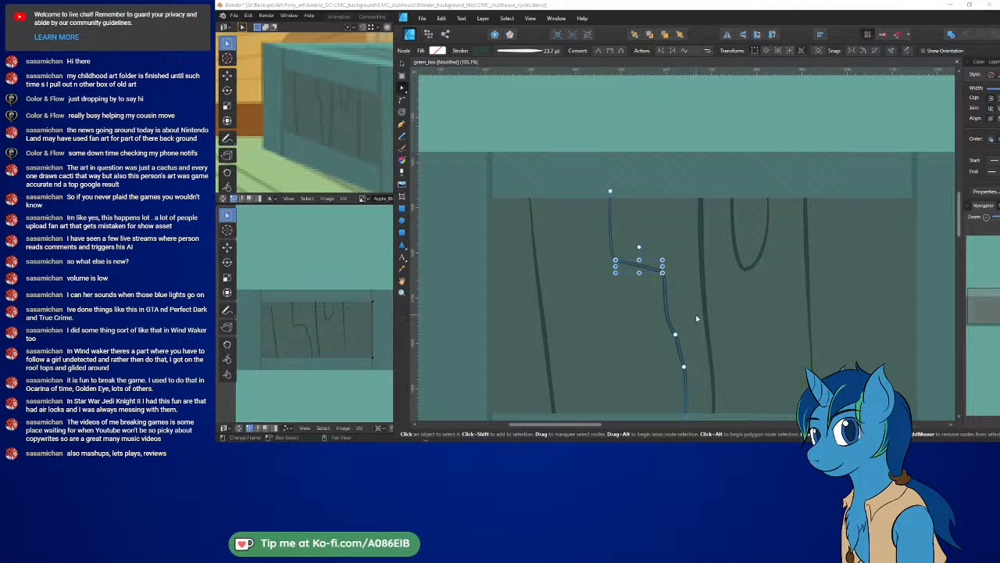
left_click_drag(696, 314, 657, 374)
key("Delete")
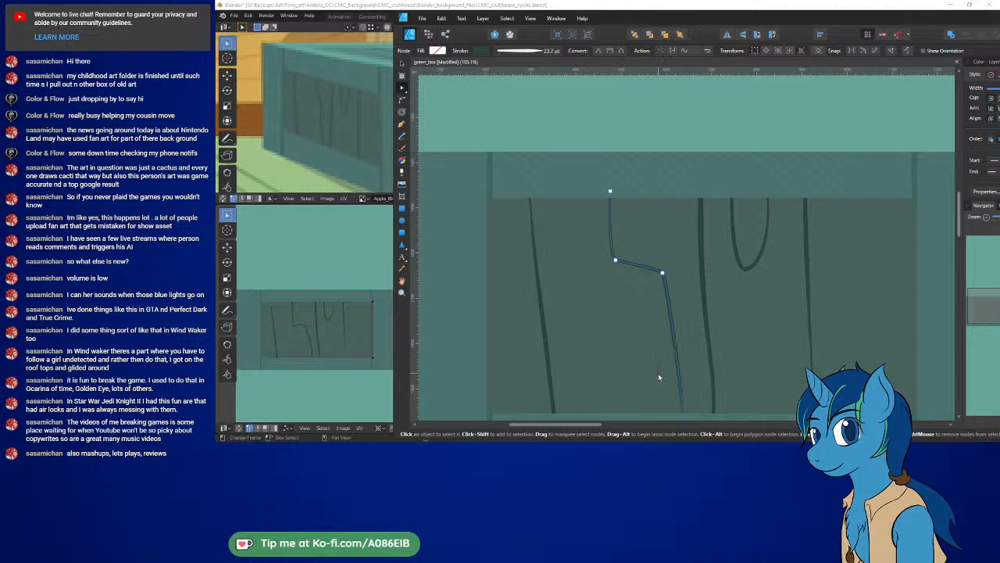
middle_click_drag(692, 373, 698, 328)
left_click(697, 331)
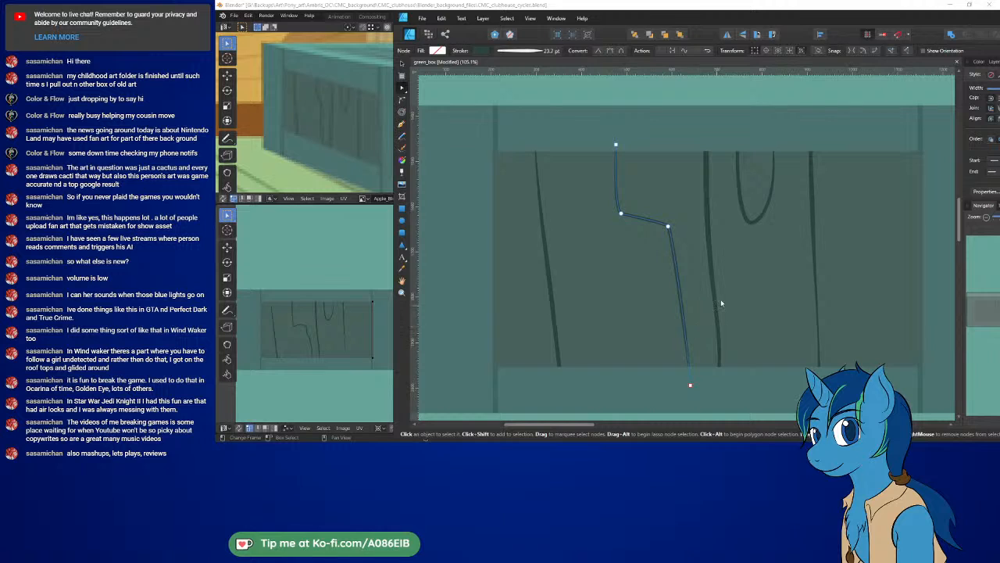
Step: Convert the thick middle grain line's bottom node to sharp and shift it slightly toward the U-shaped line's side
left_click(711, 241)
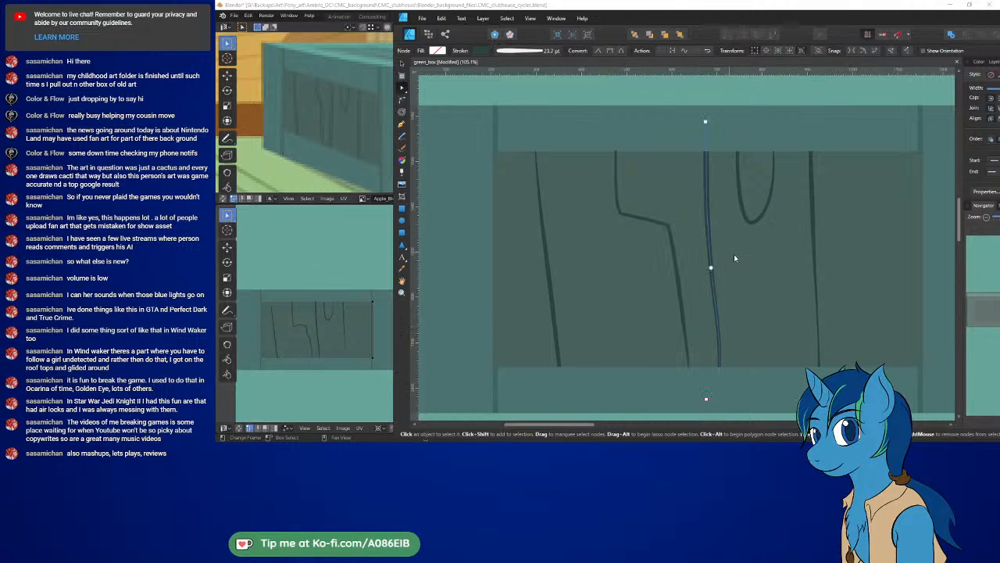
left_click(706, 399)
left_click(604, 51)
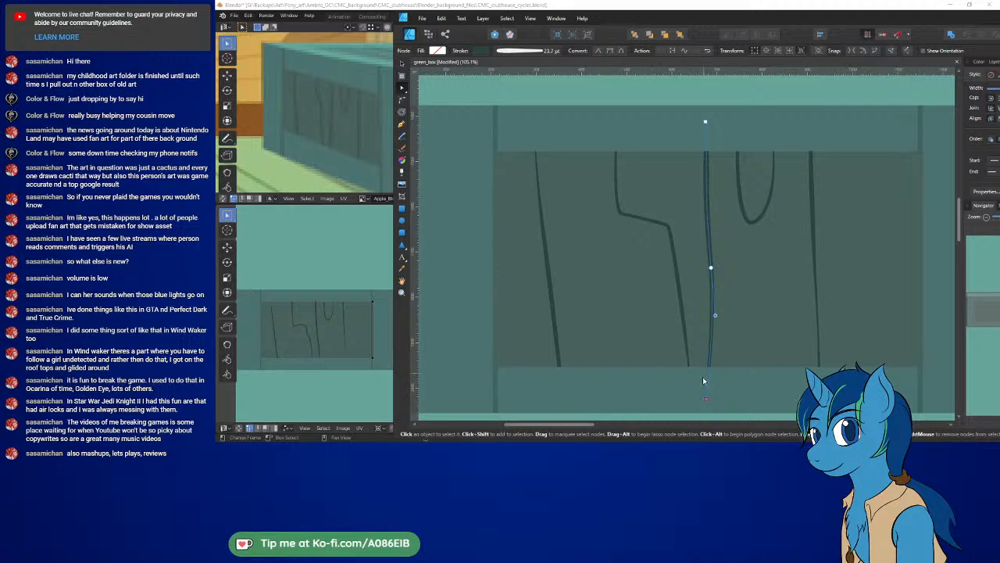
left_click_drag(706, 401, 717, 400)
left_click(815, 211)
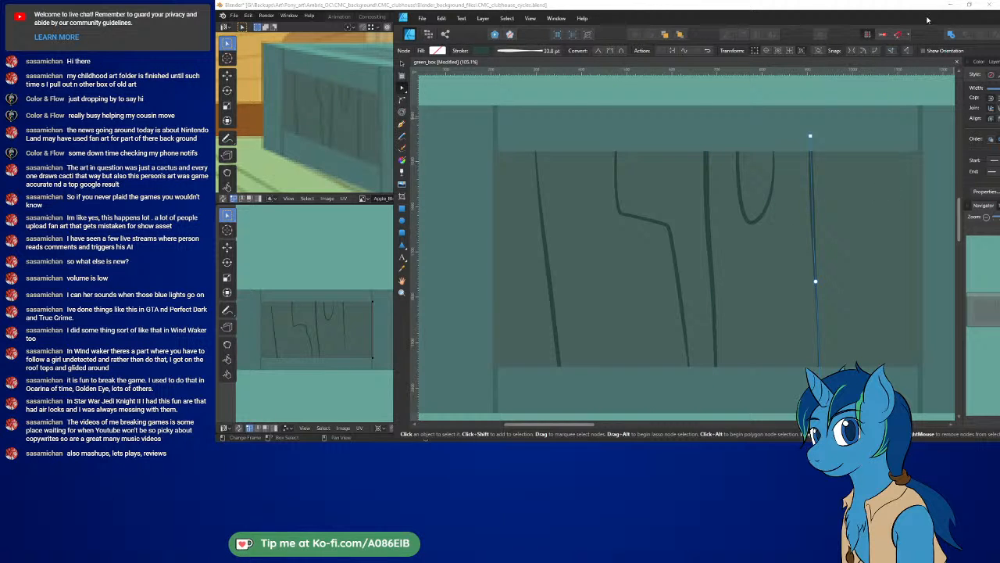
Step: Reposition the Affinity Designer window to show the stroke settings beside the whole reference picture, and compare it with Blender's view
left_click_drag(927, 20, 765, 18)
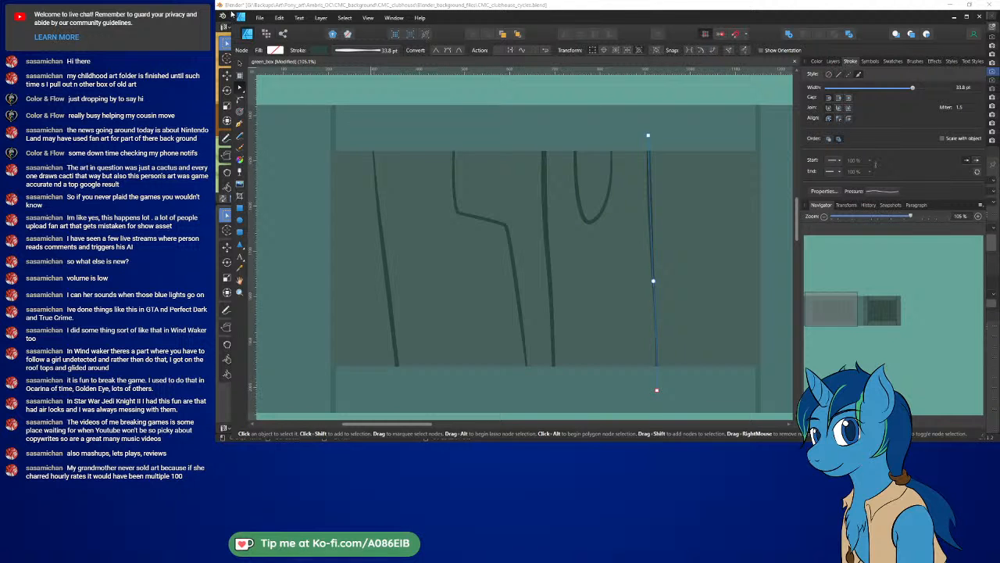
left_click_drag(233, 12, 501, 23)
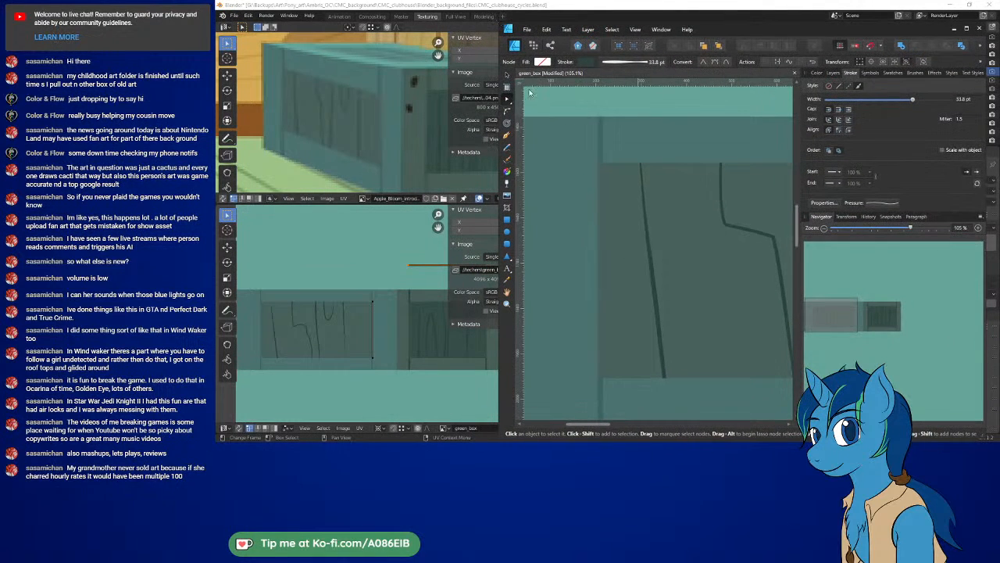
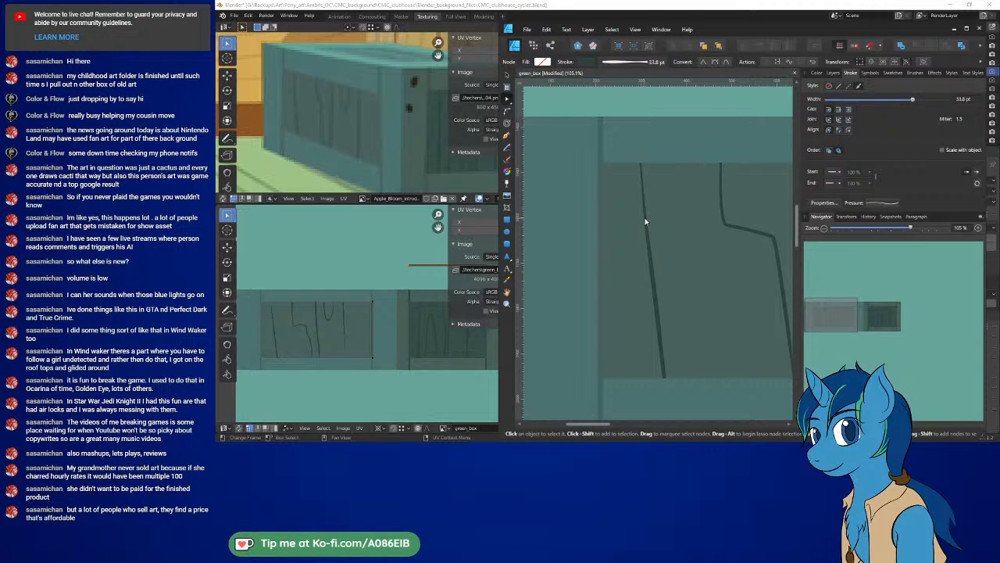
left_click(541, 21)
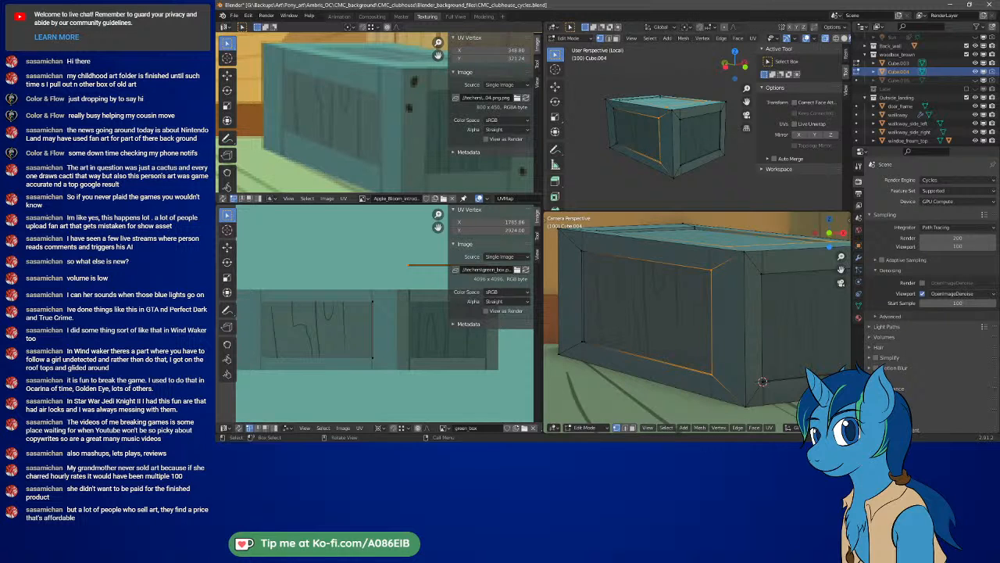
key("alt+Tab")
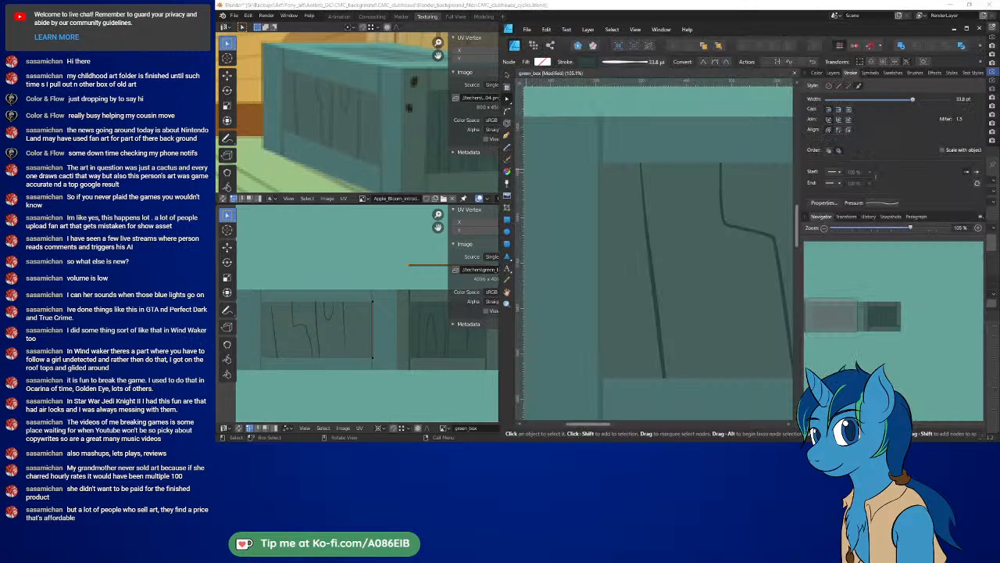
Step: Reshape the leftmost grain line's stroke pressure profile so the line thickens steadily toward its bottom end
left_click(644, 254)
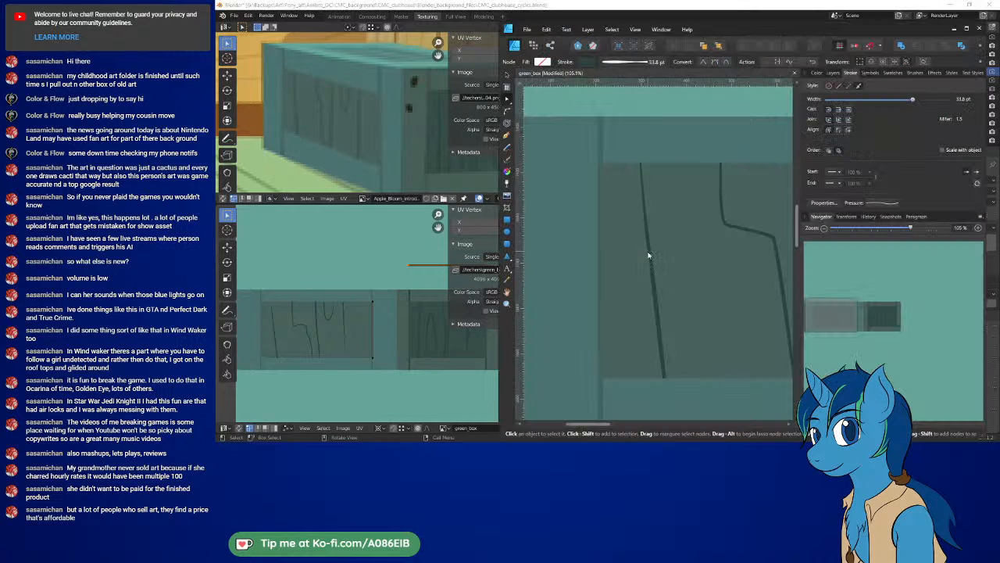
left_click(873, 204)
mouse_move(870, 257)
left_mouse_down()
mouse_move(869, 242)
mouse_move(952, 228)
left_mouse_up()
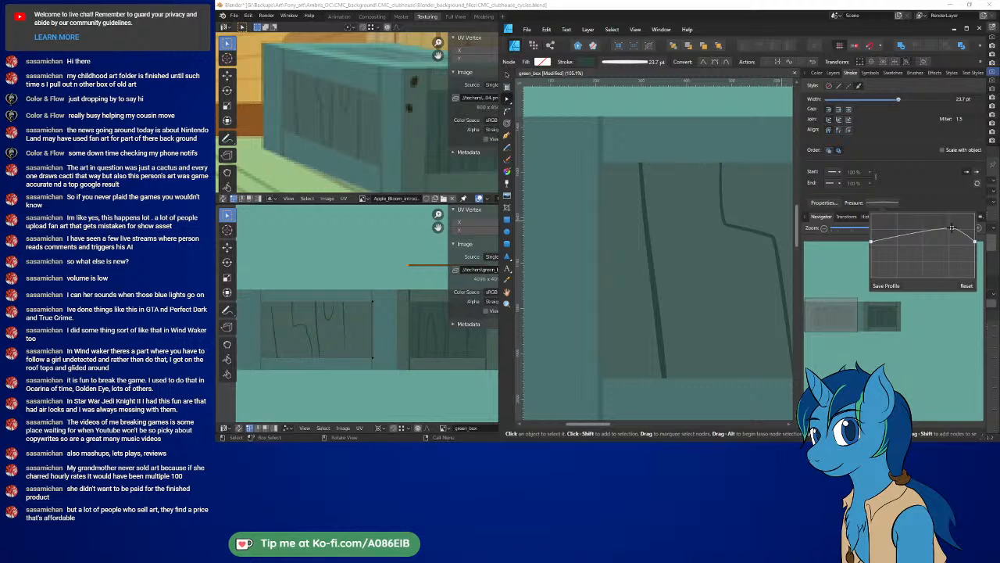
left_click_drag(952, 228, 961, 226)
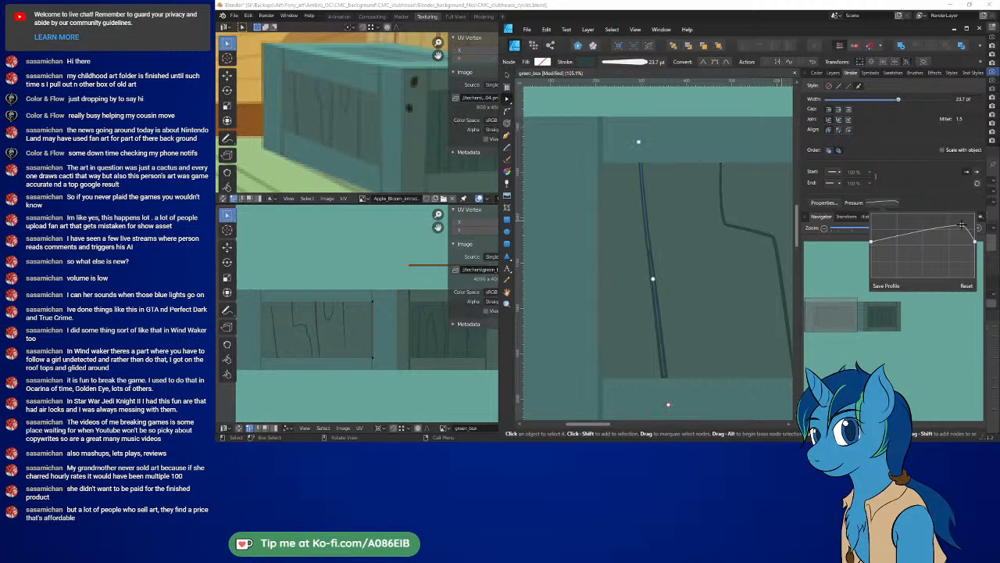
mouse_move(961, 226)
left_mouse_down()
mouse_move(975, 243)
mouse_move(977, 226)
left_mouse_up()
left_click(974, 240)
left_click(974, 240)
left_click(975, 242)
Step: Raise the peak and end points of the stepped grain line's pressure profile to thicken its lower part
left_click(772, 243)
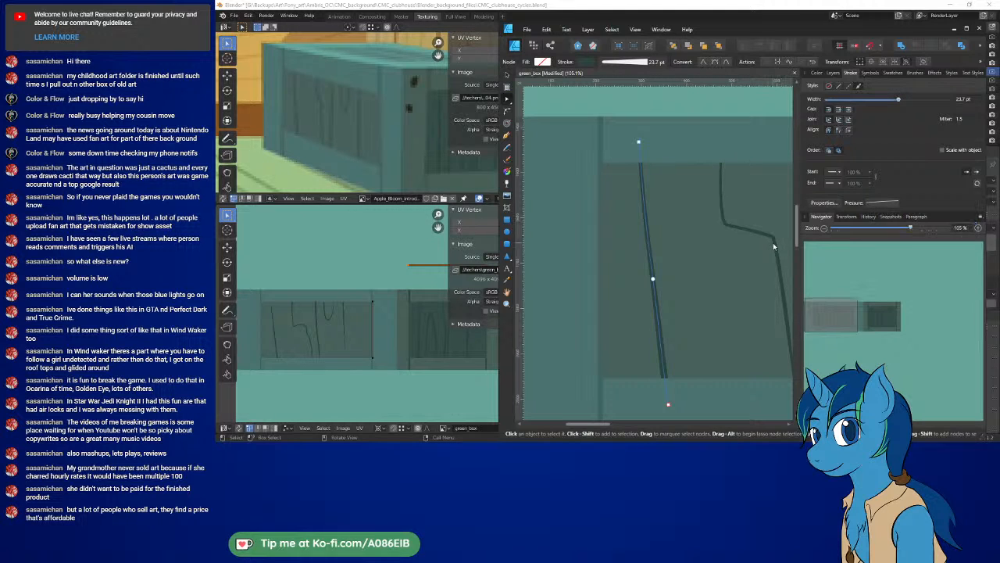
left_click(870, 205)
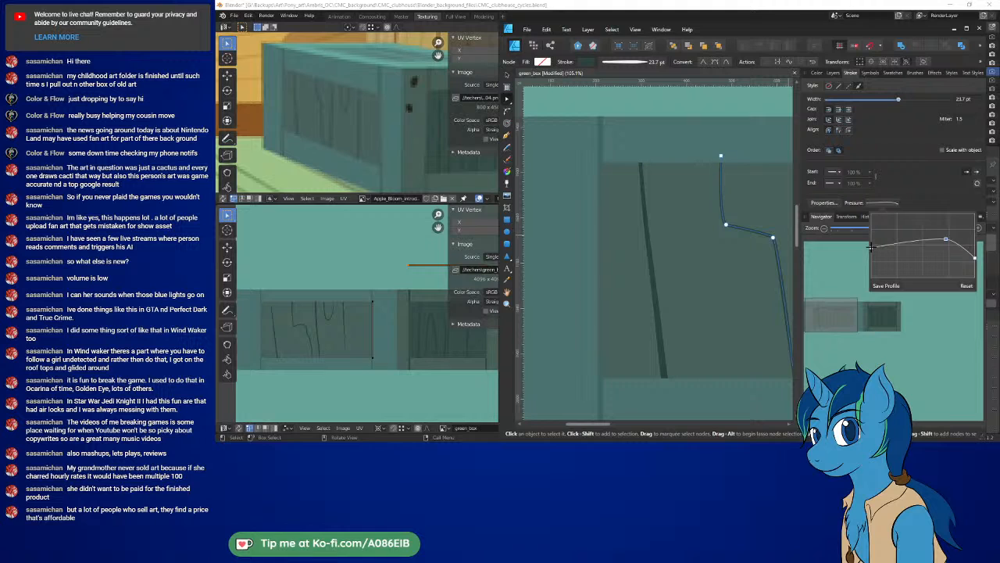
mouse_move(946, 239)
left_mouse_down()
mouse_move(975, 251)
mouse_move(974, 235)
left_mouse_up()
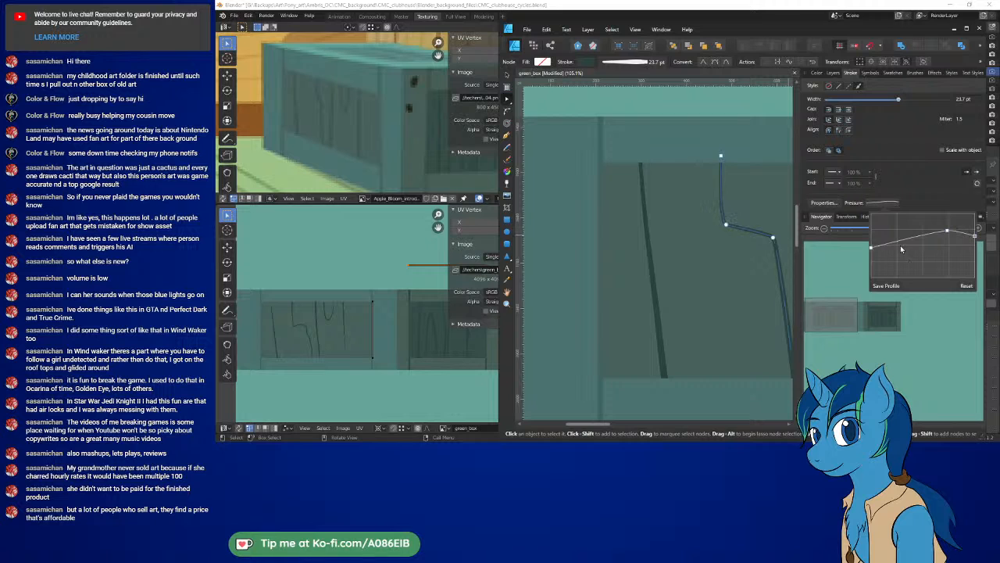
mouse_move(735, 284)
middle_mouse_down()
mouse_move(623, 286)
mouse_move(582, 271)
middle_mouse_up()
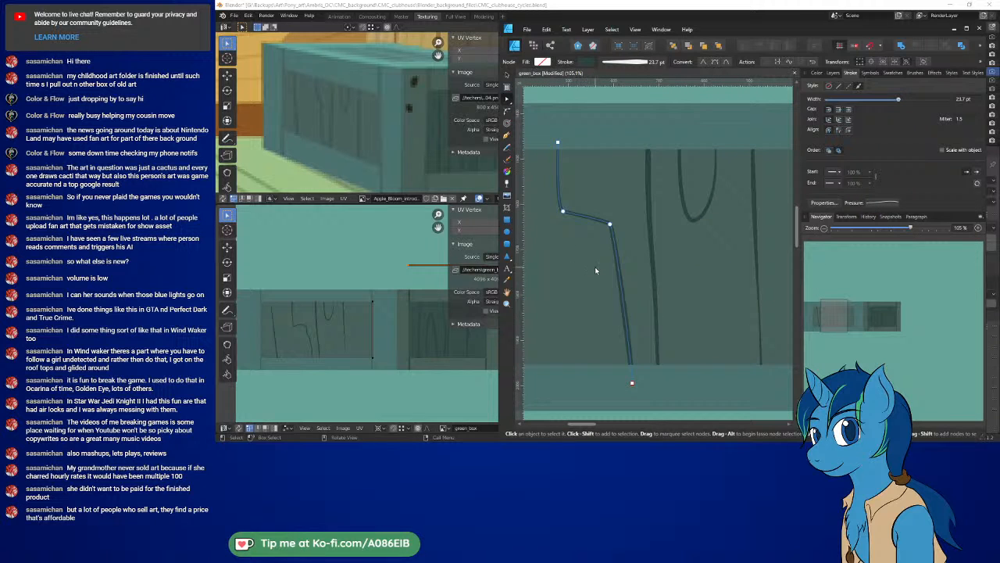
Step: Shift the U-shaped grain line's lowest node toward the rightmost line and adjust its handle to round the curve's base
left_click(704, 213)
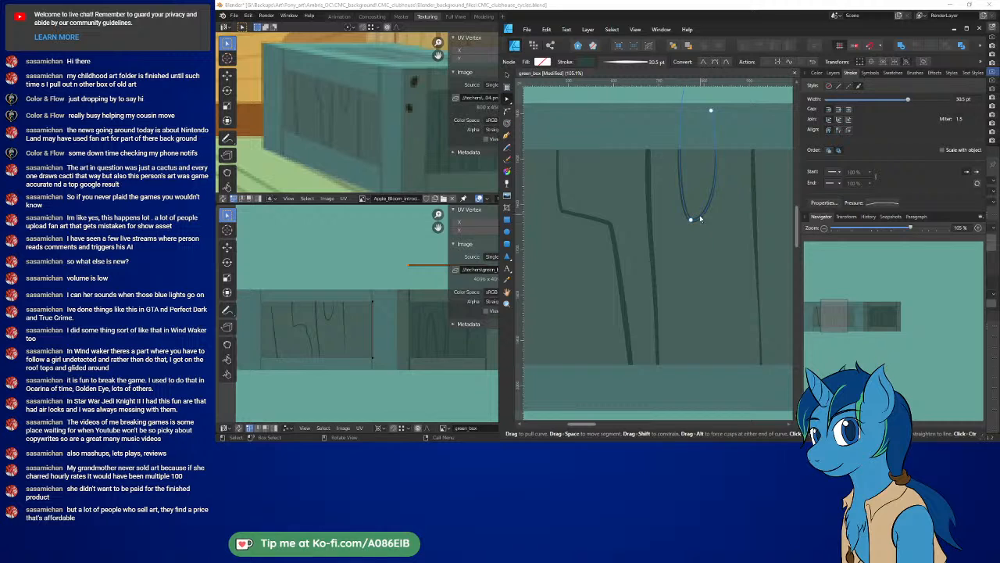
left_click(700, 220)
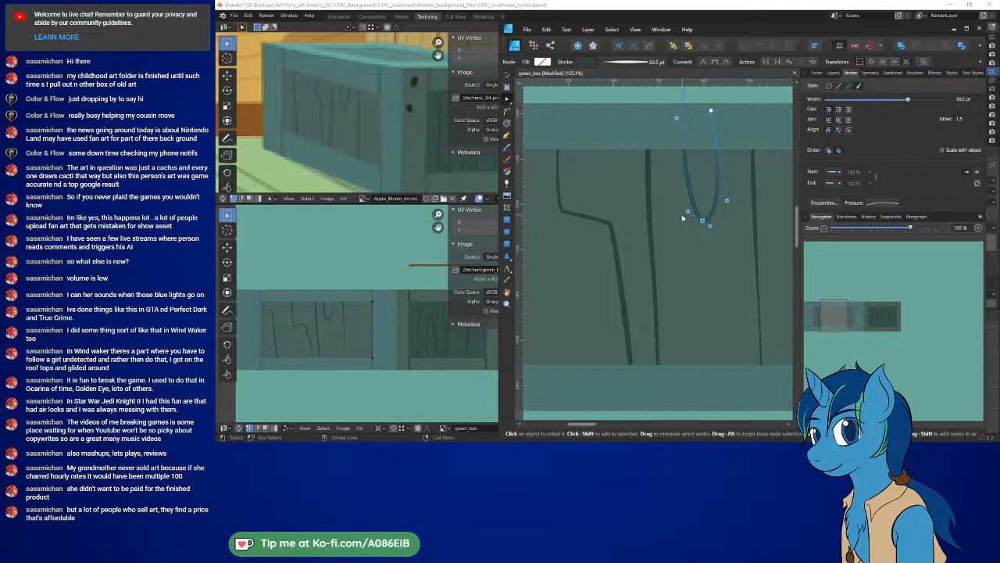
left_click_drag(688, 211, 680, 228)
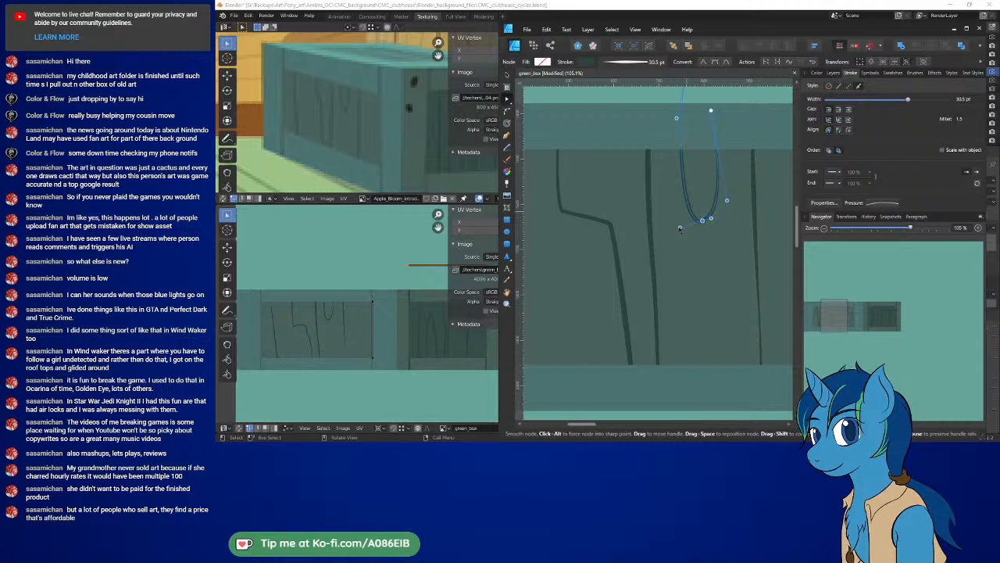
Step: Adjust the handles on the U-shaped grain line's longer arm and lowest node to refine the curve at its base
left_click_drag(728, 201, 725, 168)
left_click_drag(711, 218, 714, 213)
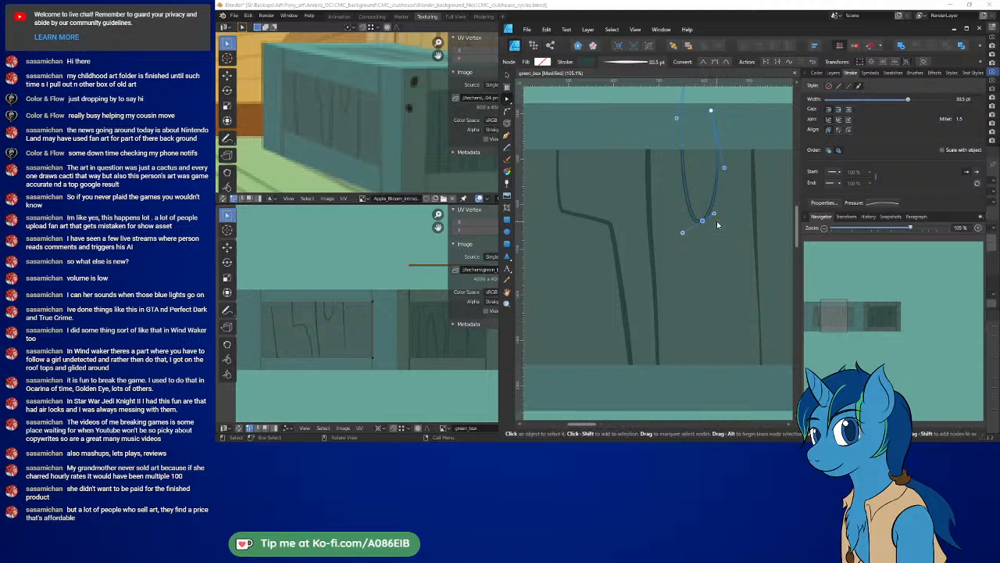
Step: Remove the inner points of the rightmost grain line's pressure profile and raise its end point so the line thickens steadily toward its bottom
scroll(734, 252, "right", 3)
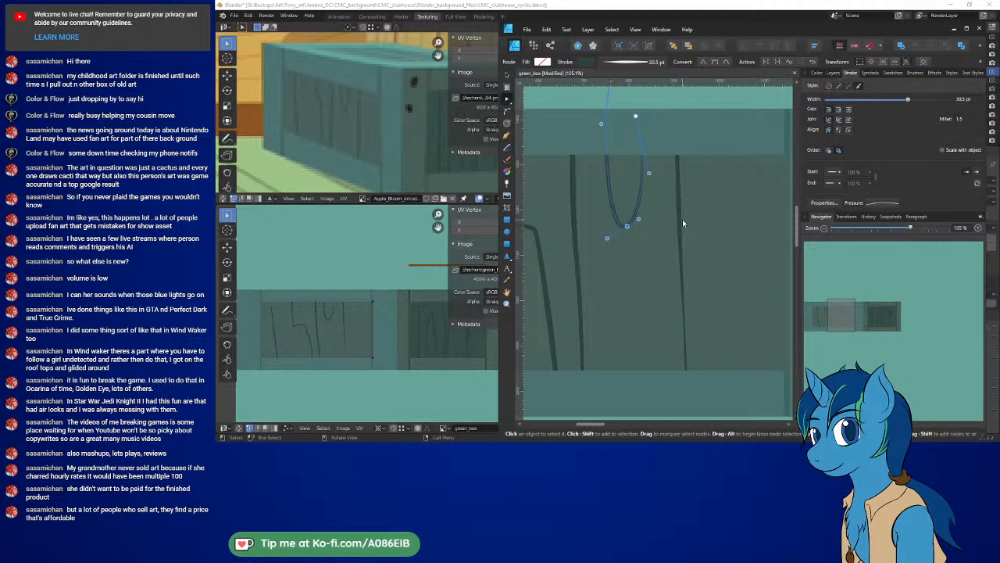
left_click(682, 219)
left_click(894, 205)
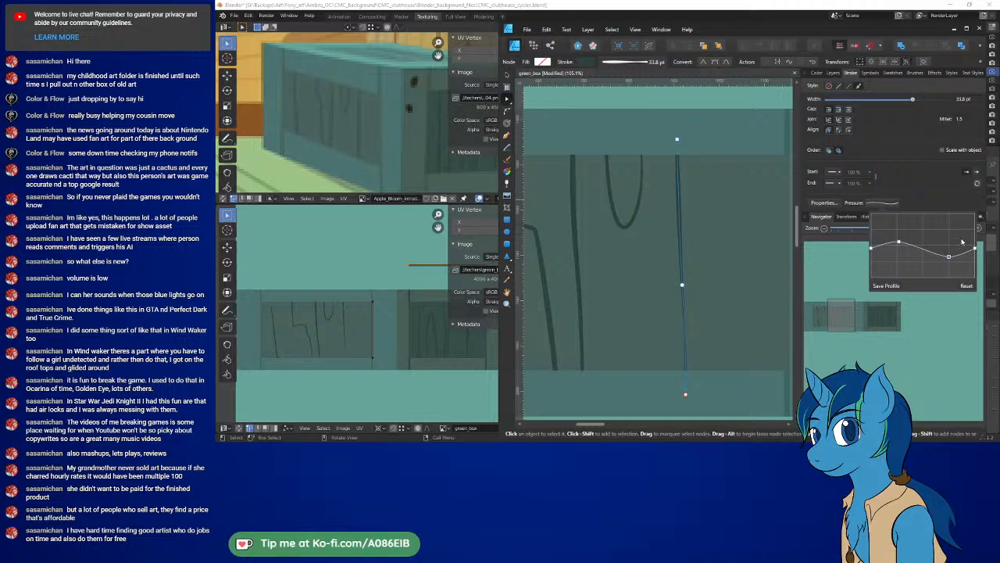
key("Delete")
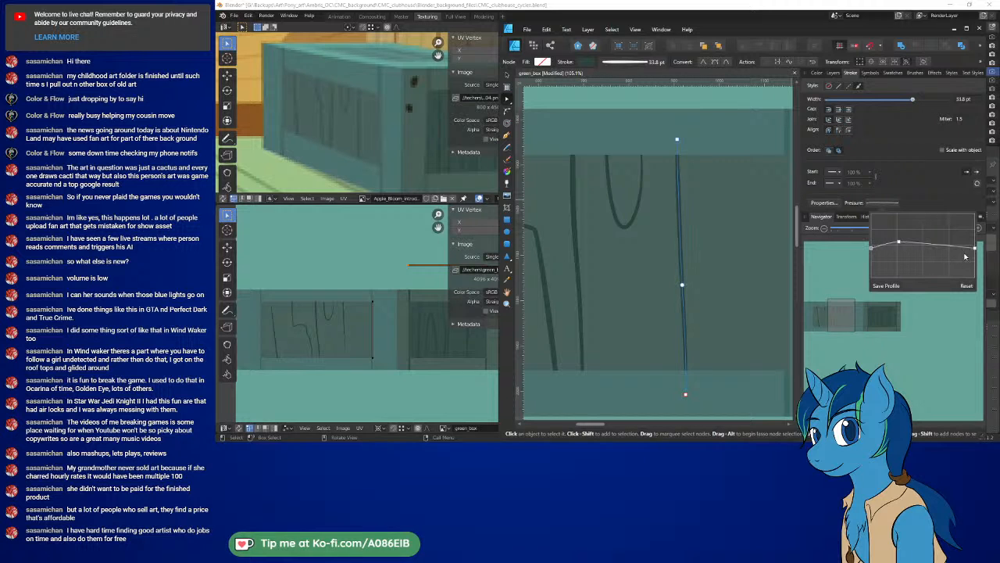
left_click_drag(974, 247, 976, 261)
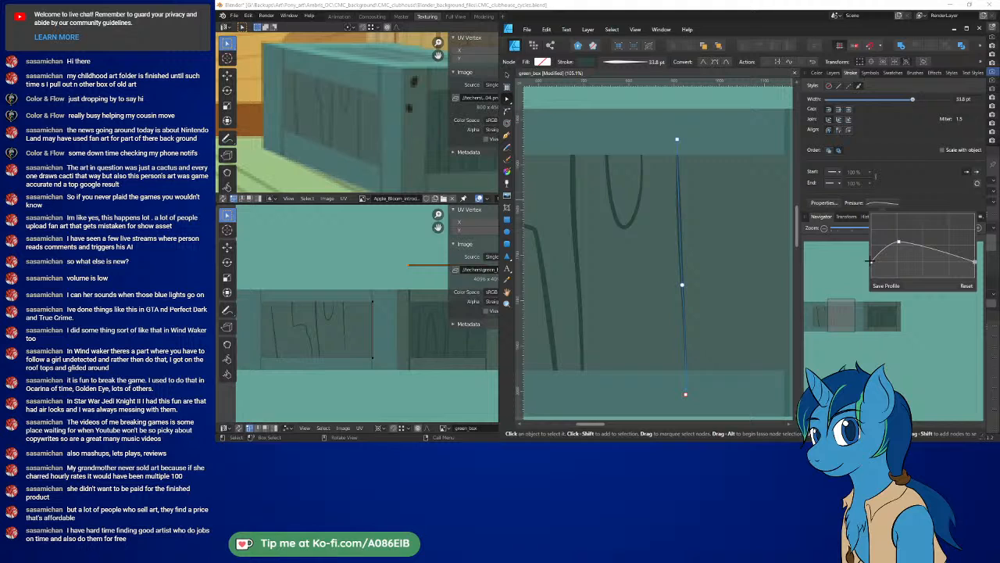
left_click_drag(869, 262, 870, 247)
left_click_drag(975, 261, 975, 238)
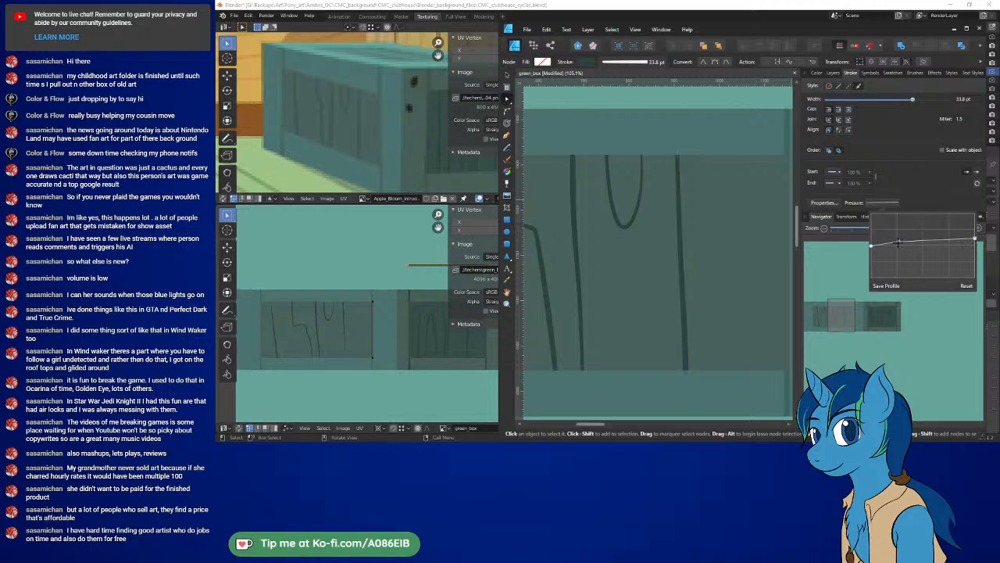
mouse_move(899, 245)
left_mouse_down()
mouse_move(967, 245)
mouse_move(975, 230)
left_mouse_up()
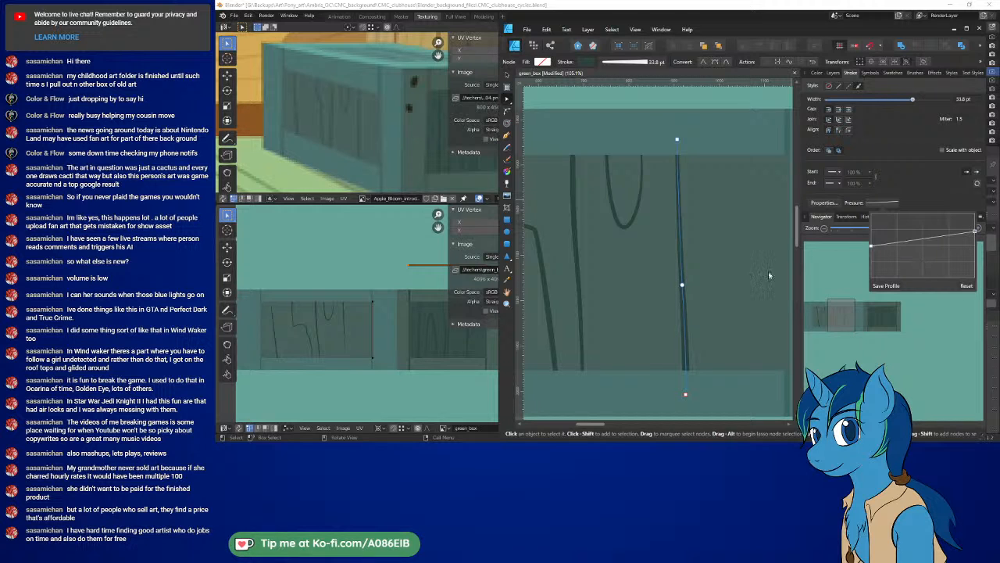
Step: Set the rightmost grain line's shear to 0°
middle_click_drag(689, 235, 612, 231)
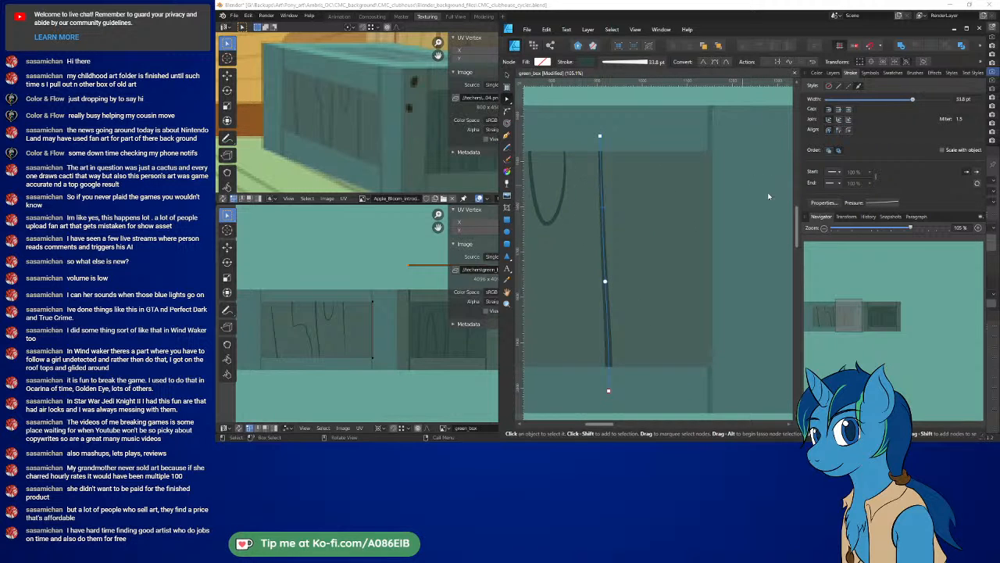
left_click(506, 75)
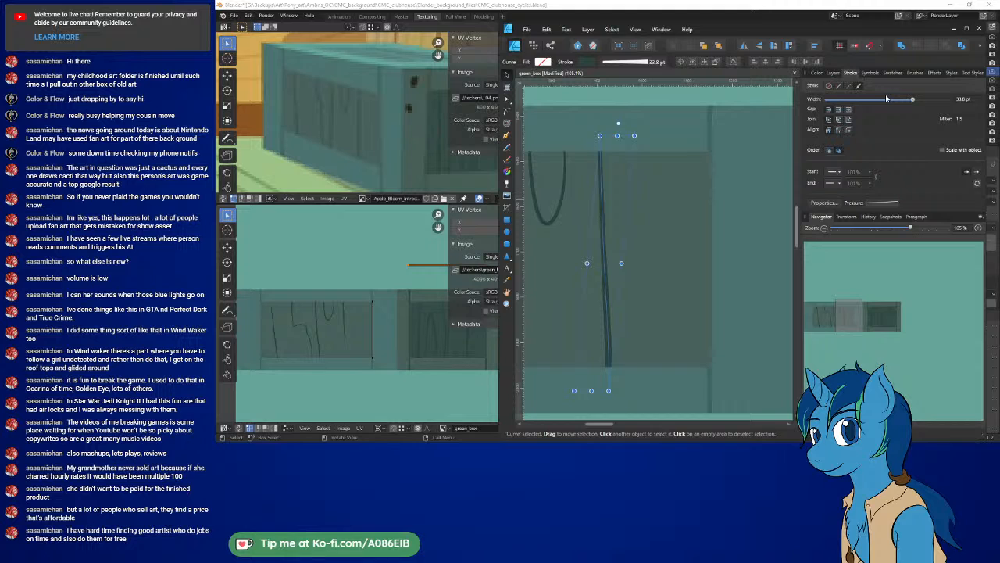
left_click(845, 218)
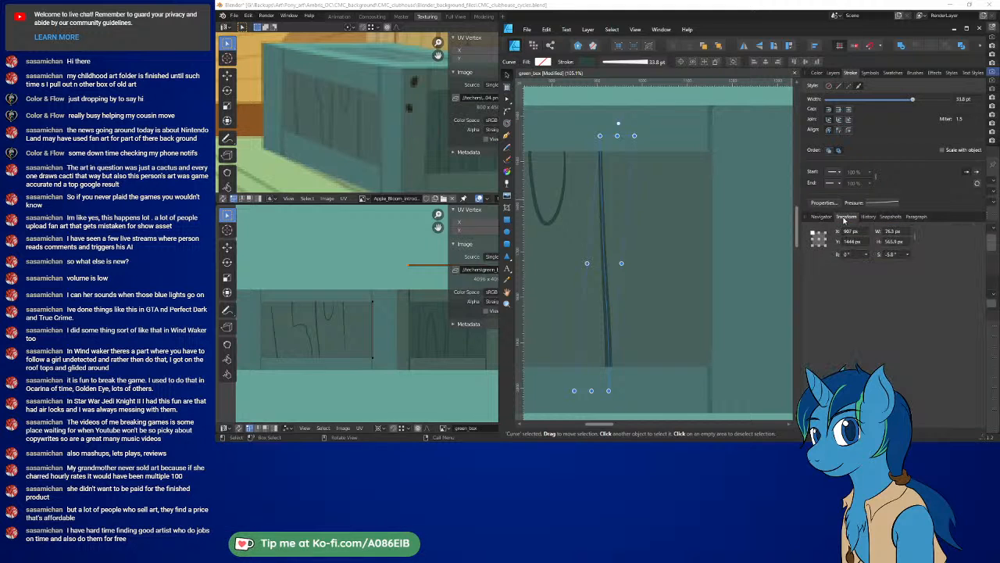
left_click(893, 255)
type("0")
key("Return")
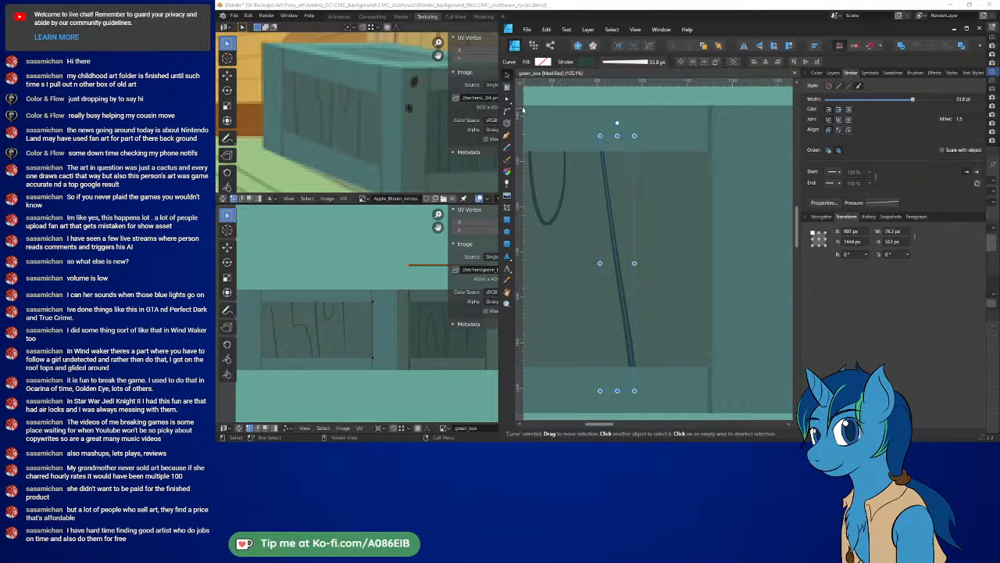
Step: Skew all nodes of the rightmost grain line in transform mode, pulling the lower end left until the line stands nearly vertical
left_click(506, 98)
left_click_drag(588, 125, 645, 402)
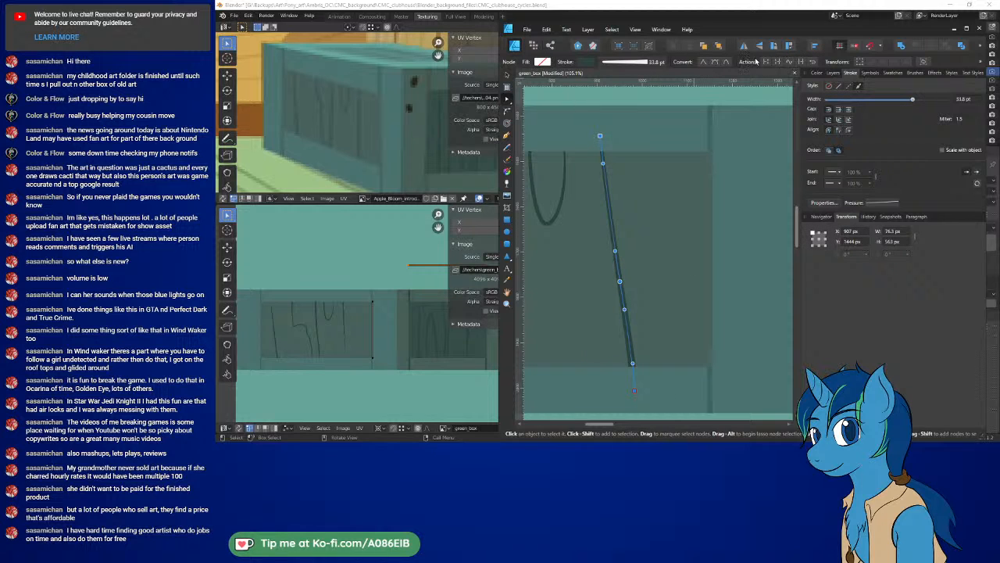
left_click(860, 61)
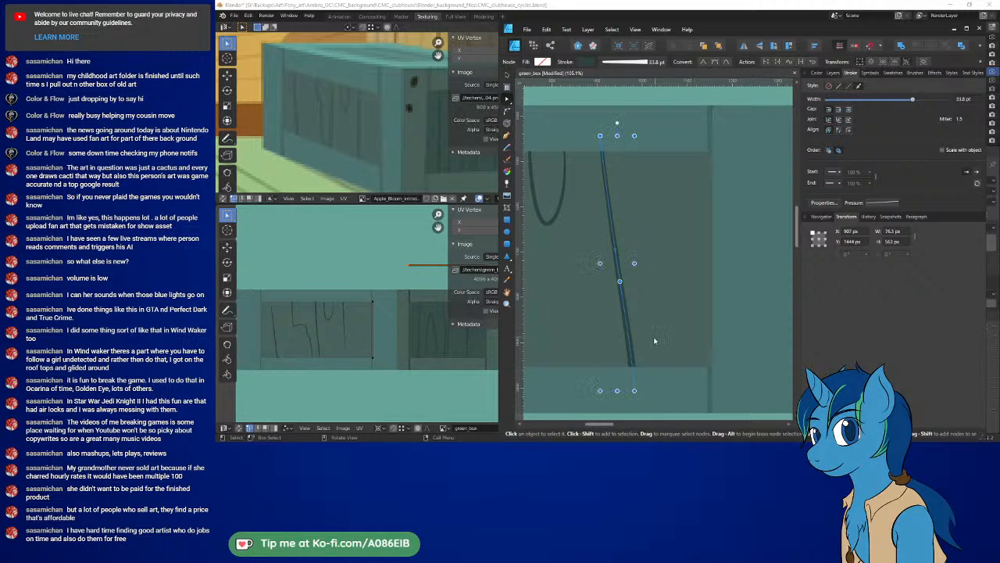
left_click_drag(618, 391, 583, 392)
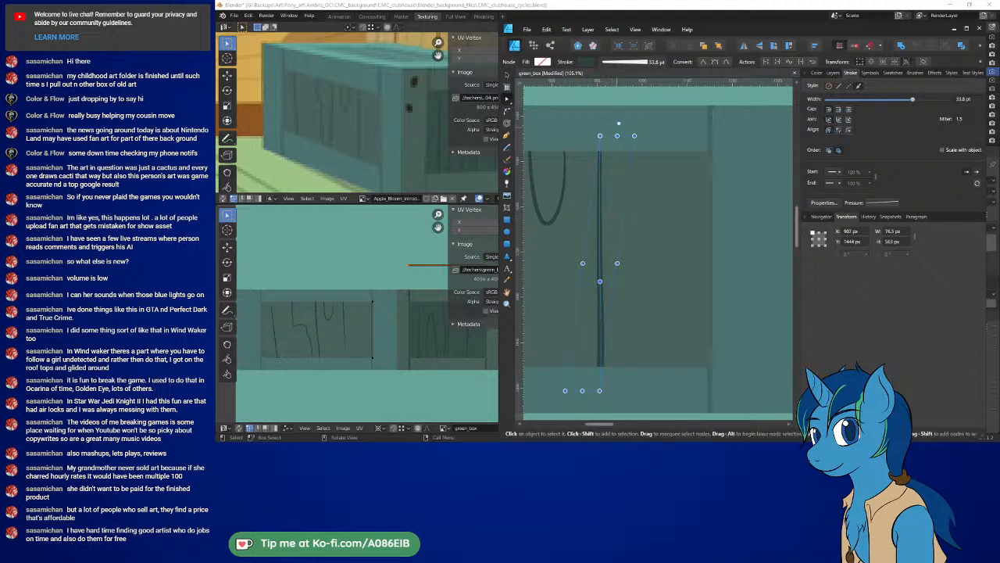
left_click(859, 63)
Step: Reselect all nodes of the rightmost grain line in transform mode and nudge the line 29 px to the right
left_click(579, 124)
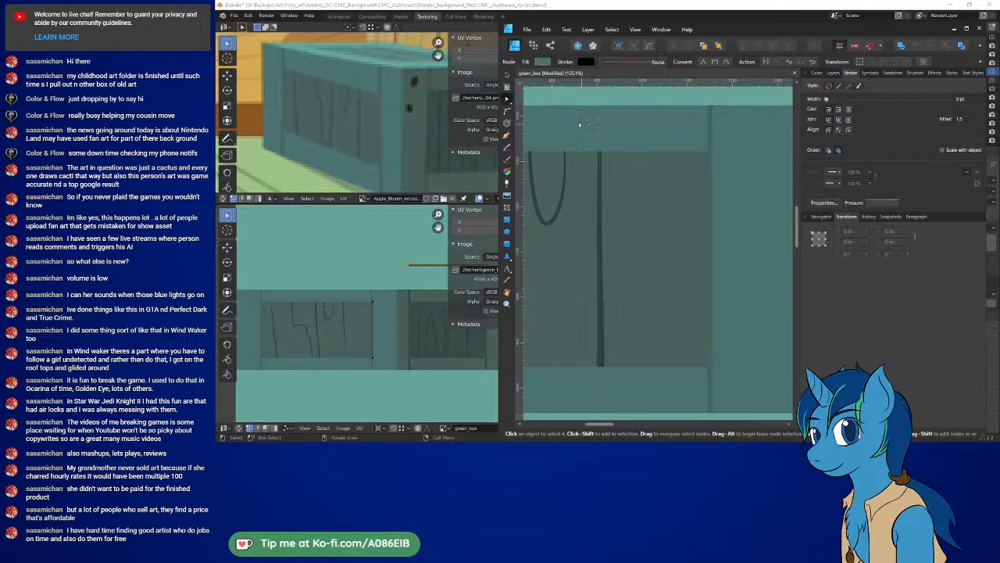
left_click(603, 232)
left_click(600, 232)
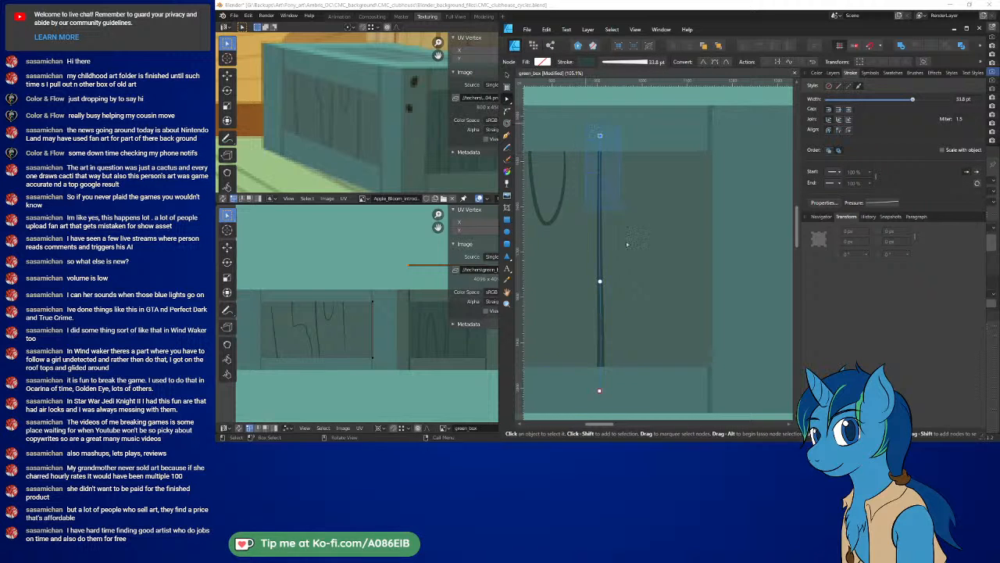
left_click_drag(618, 399, 619, 400)
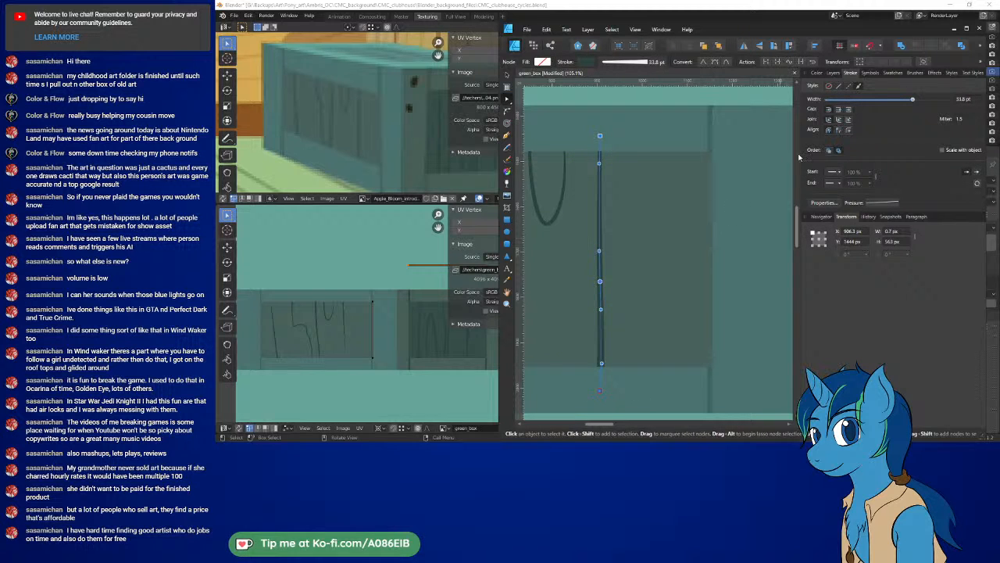
left_click(861, 62)
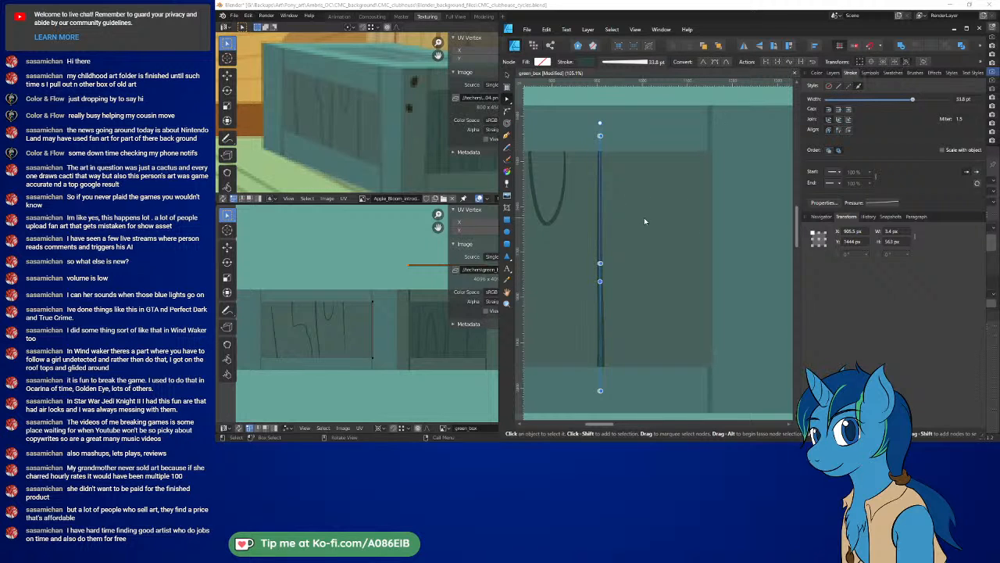
key("Right")
key("Right")
key("Right")
key("Right")
key("Right")
key("Right")
key("Right")
key("Right")
key("Right")
key("Right")
key("Right")
key("Right")
key("Right")
key("Right")
key("Right")
key("Right")
key("Right")
key("Right")
key("Right")
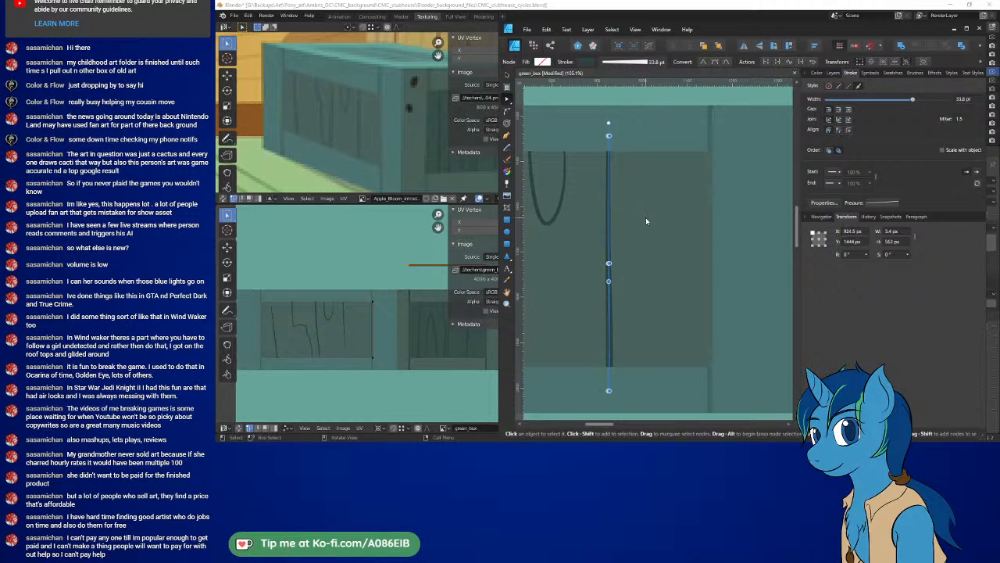
key("Right")
key("Right")
key("Right")
key("Right")
key("Right")
key("Right")
key("Right")
key("Right")
key("Right")
key("Right")
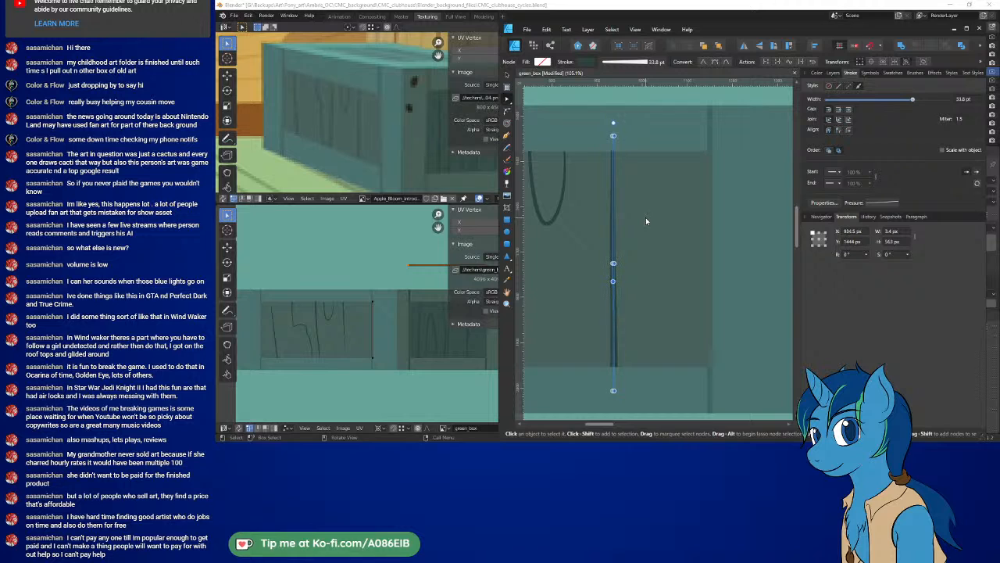
left_click(560, 204)
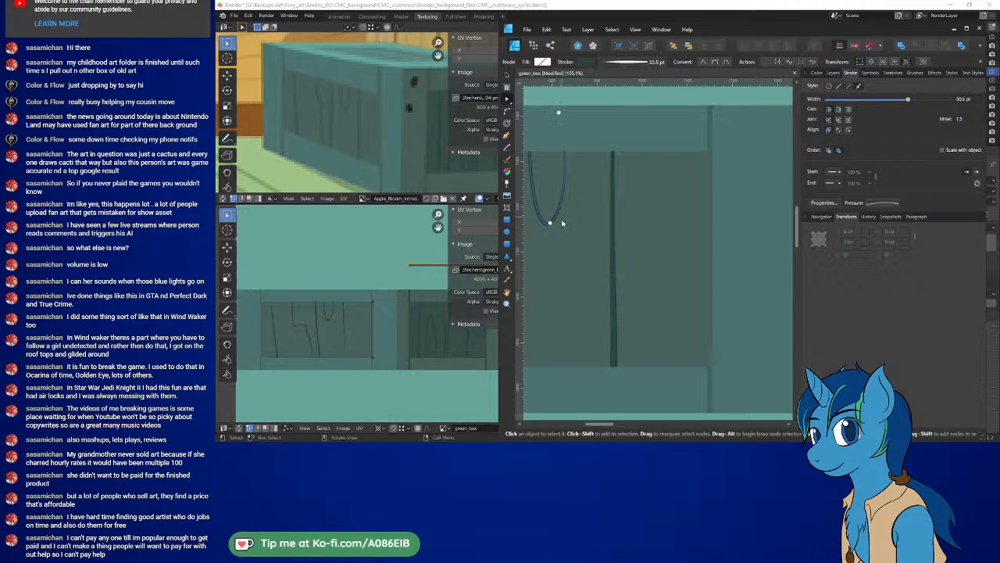
middle_click_drag(601, 241, 672, 319)
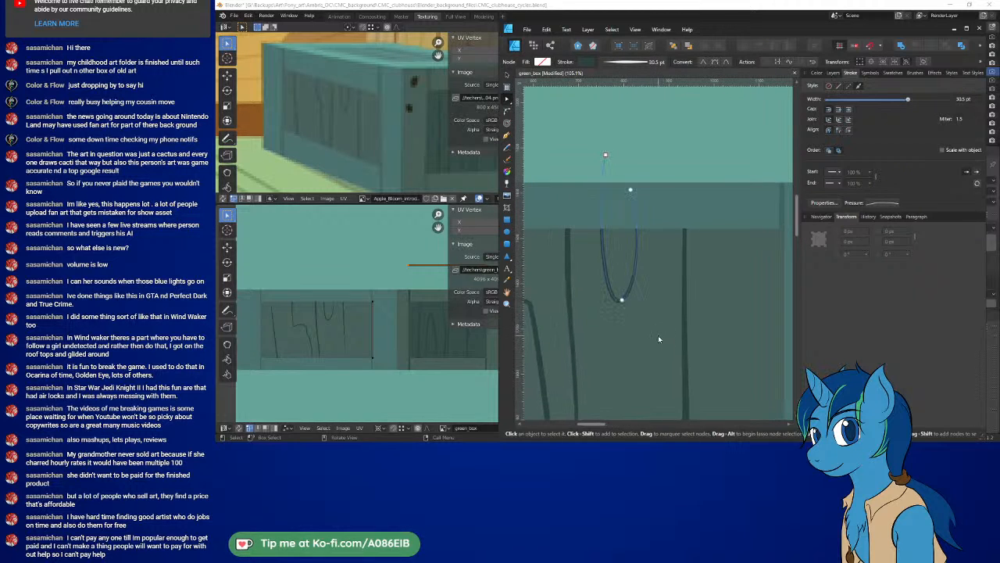
left_click_drag(658, 336, 587, 157)
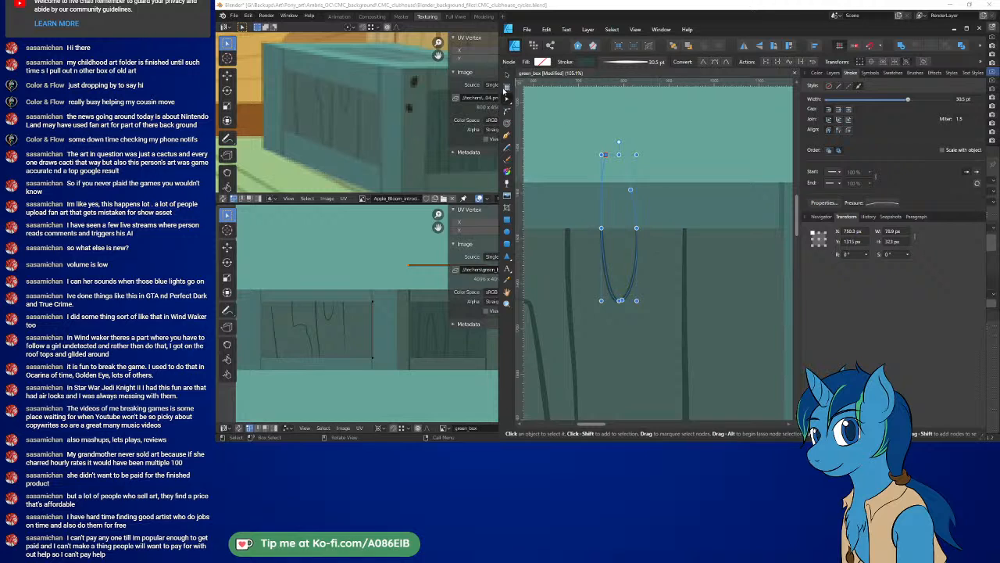
left_click(507, 76)
scroll(696, 241, "down", 3)
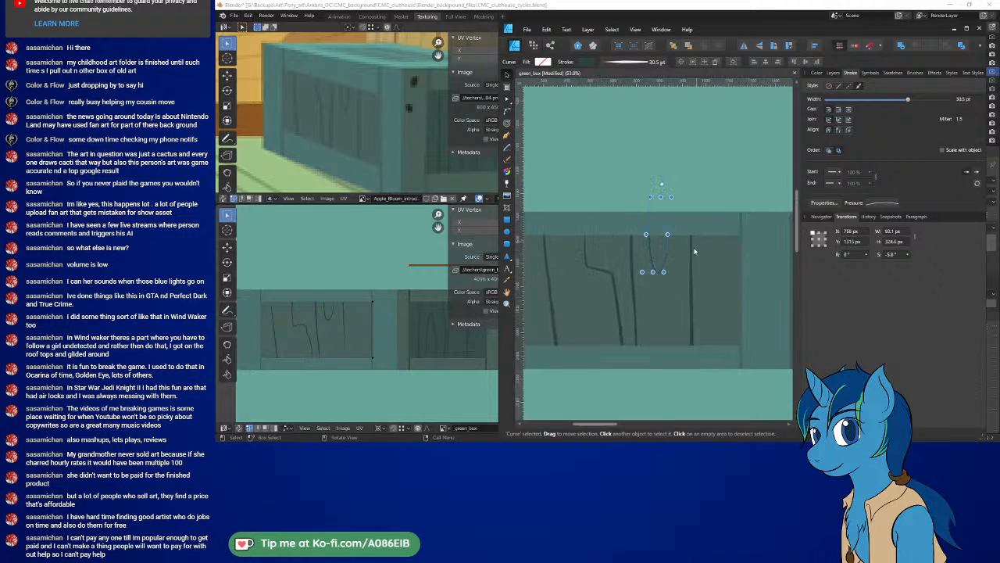
mouse_move(633, 260)
left_mouse_down("shift")
mouse_move(672, 243)
mouse_move(692, 217)
left_mouse_up("shift")
key("ctrl+z")
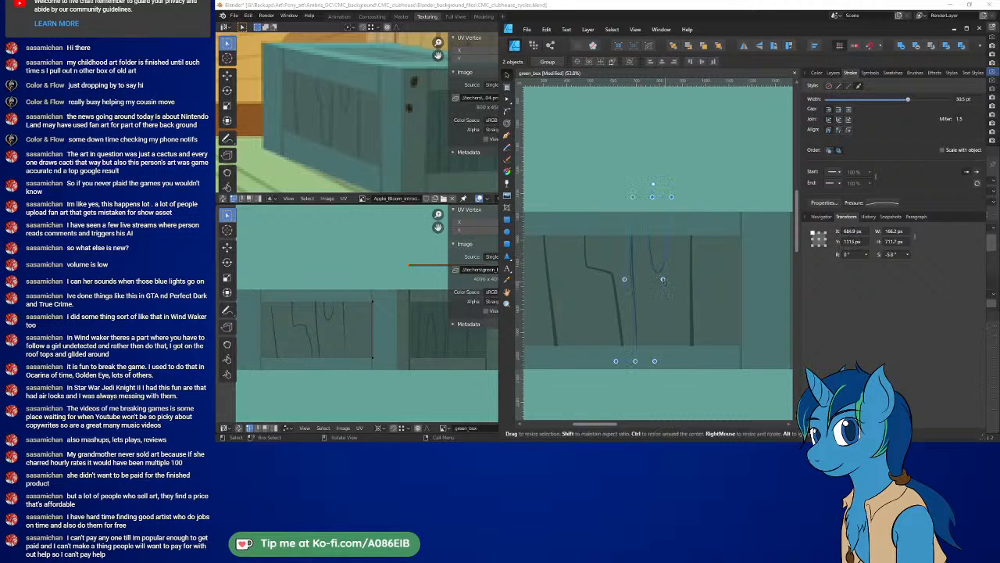
mouse_move(642, 275)
middle_mouse_down()
mouse_move(642, 301)
mouse_move(678, 220)
middle_mouse_up()
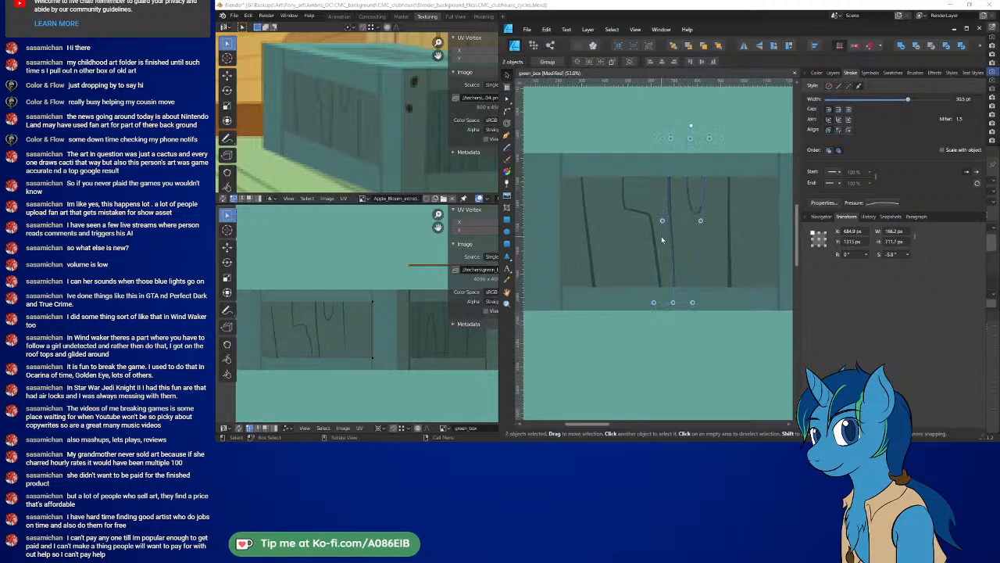
left_click(653, 232, "alt")
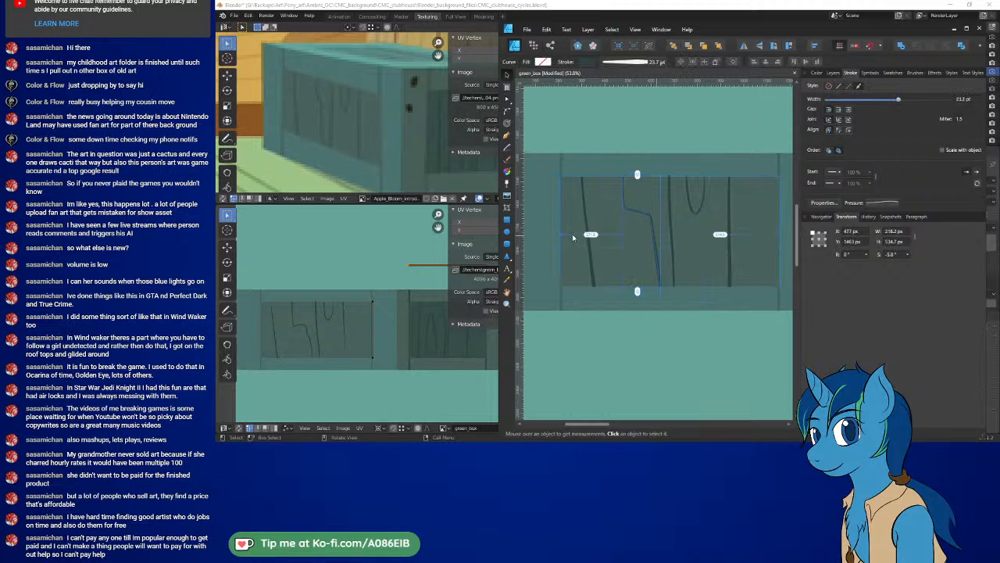
left_click(583, 219)
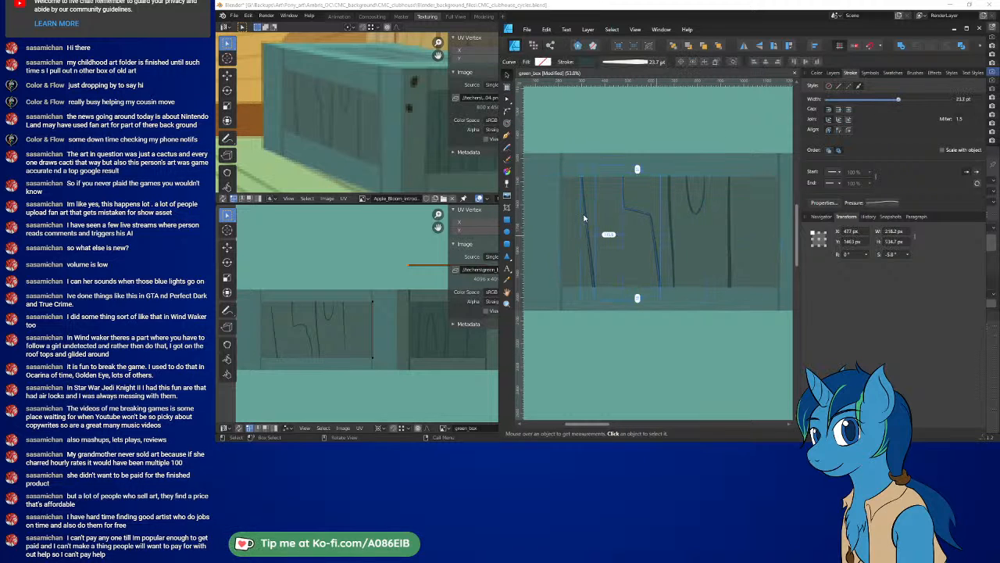
left_click(647, 218, "shift")
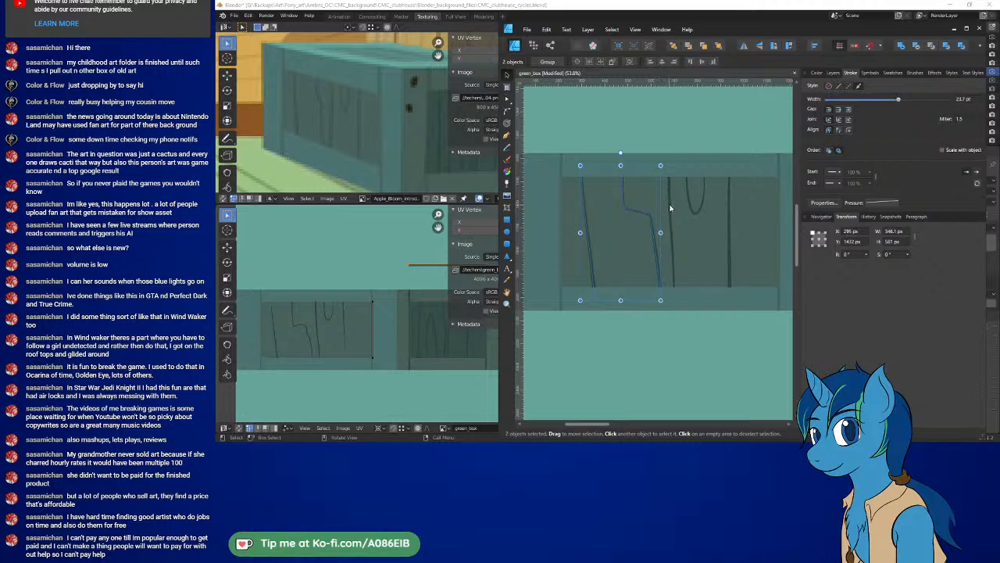
left_click(671, 209, "shift")
left_click(689, 212, "shift")
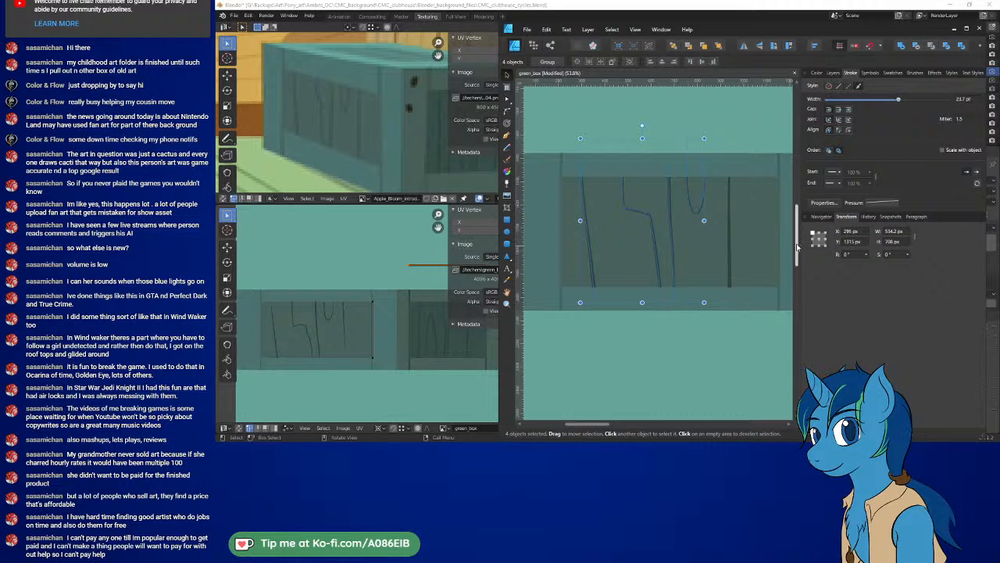
Step: Set the shear to 0° for the stepped grain line and for the straight line between it and the U-shaped line
left_click(655, 238)
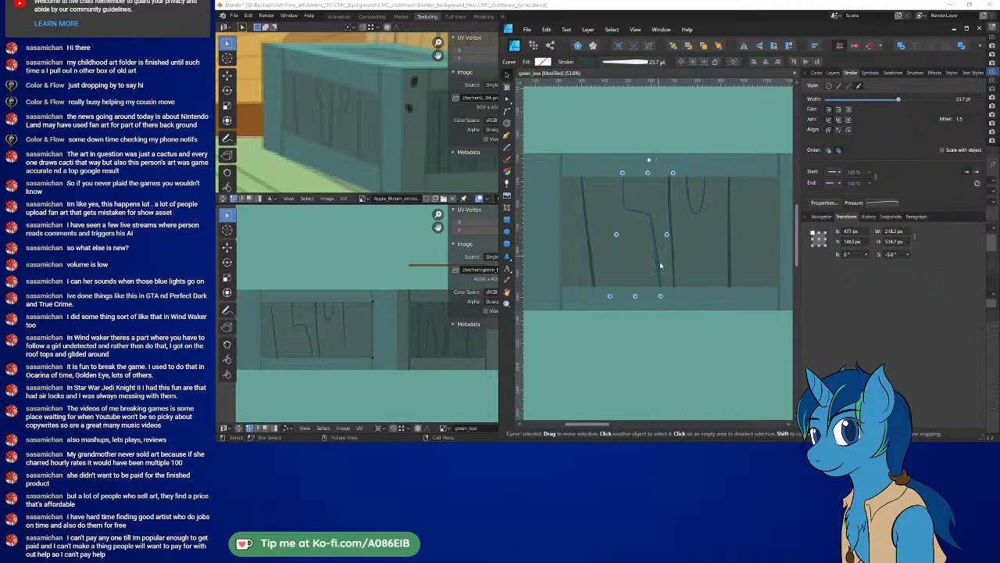
left_click(890, 255)
type("0")
key("Return")
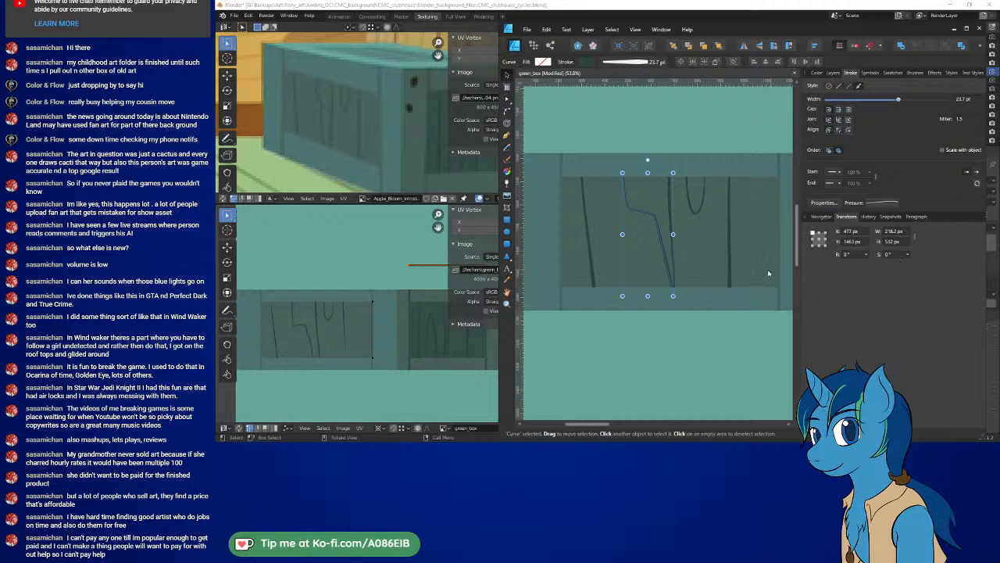
left_click(671, 190)
left_click(899, 255)
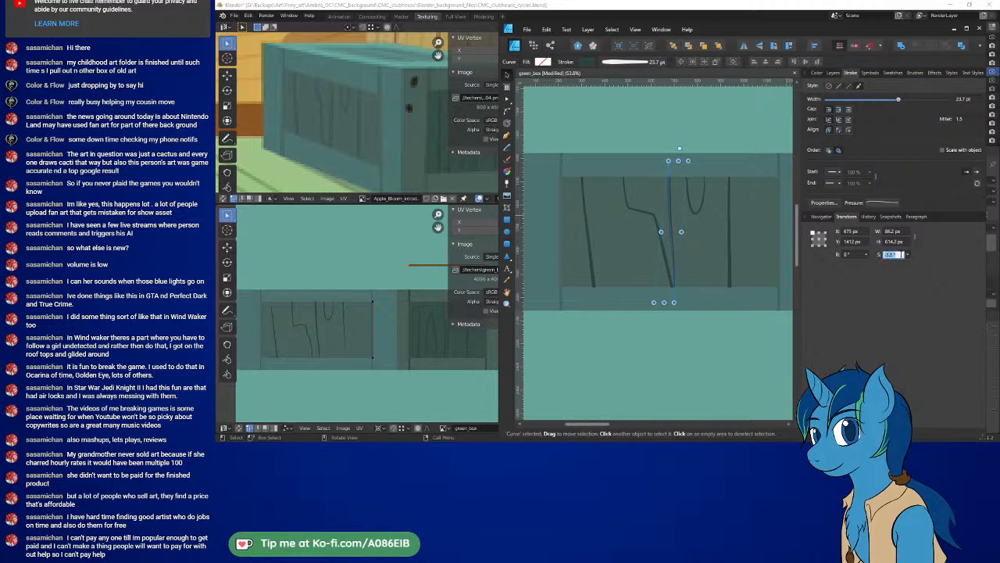
type("0")
key("Return")
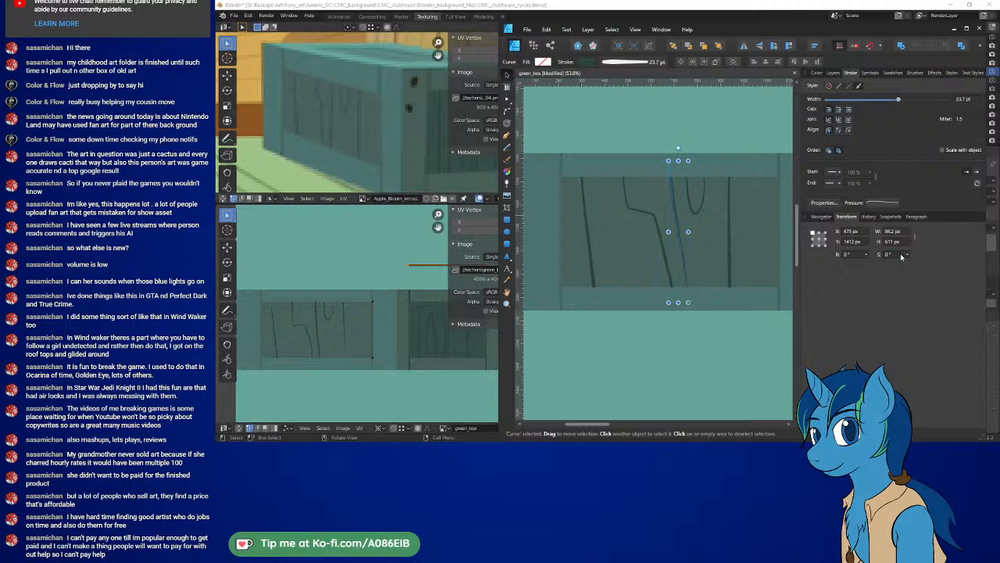
Step: Set the shear to 0° for the U-shaped grain line and the leftmost grain line
left_click(698, 211)
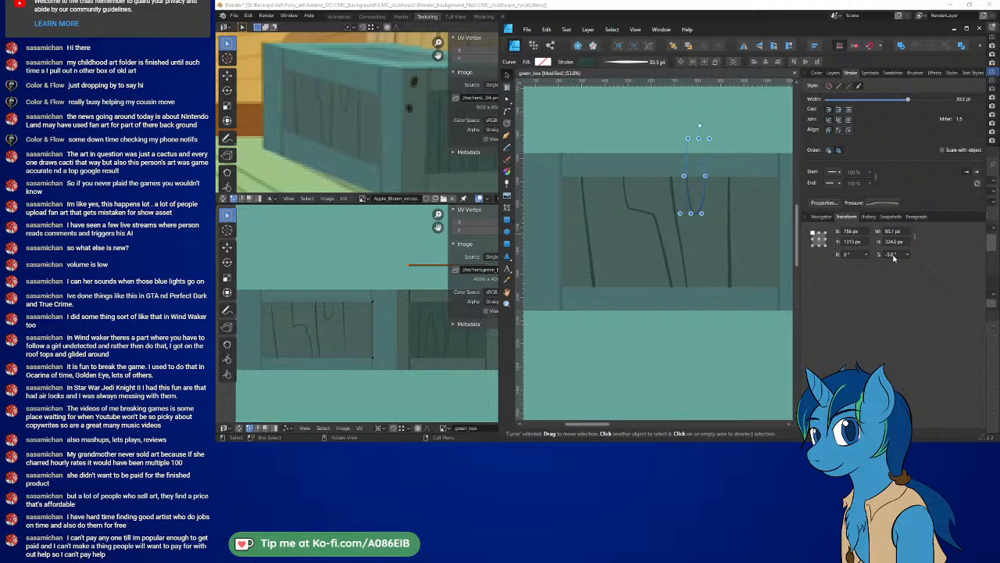
left_click(893, 255)
type("0")
key("Return")
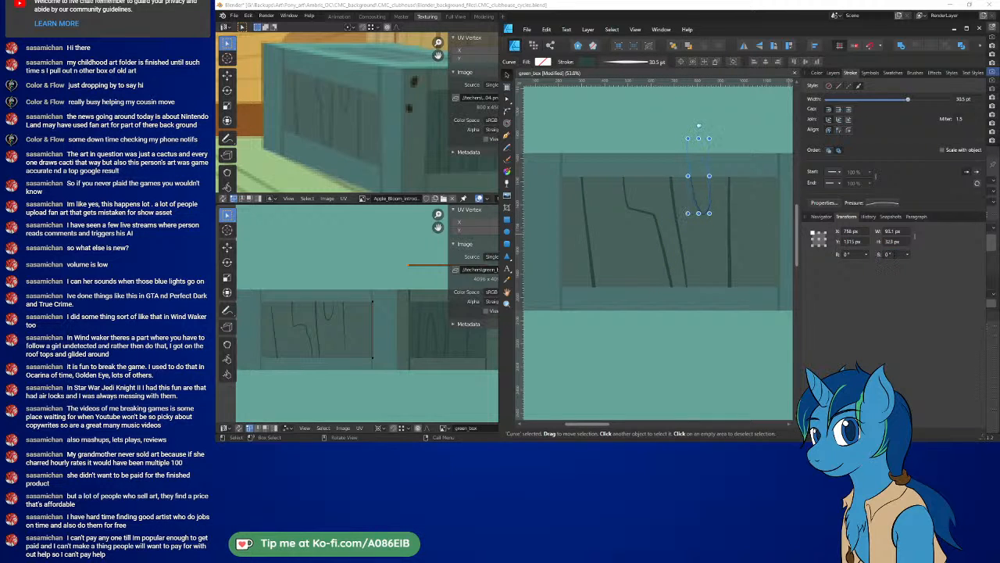
left_click(593, 259)
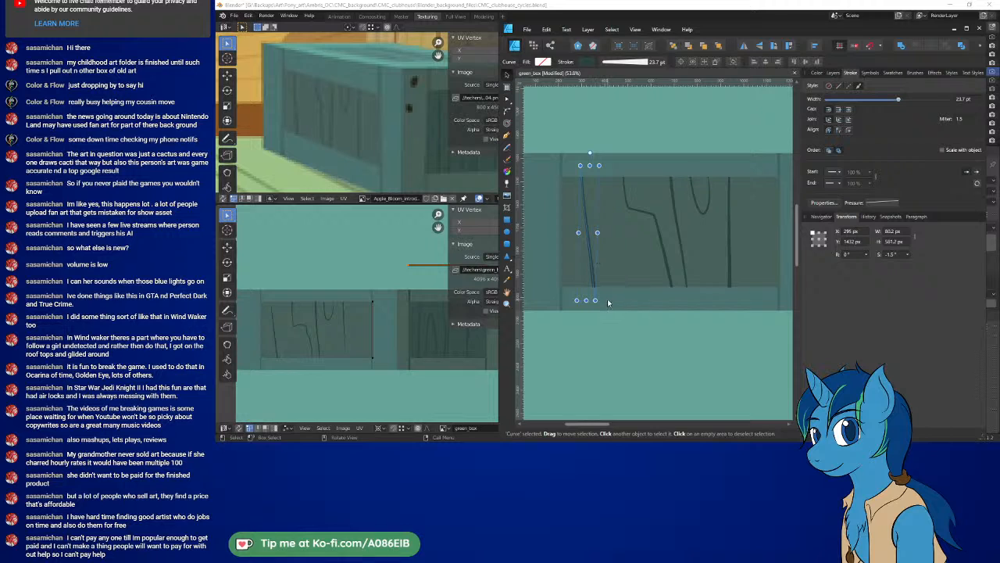
left_click(892, 255)
type("0")
key("Return")
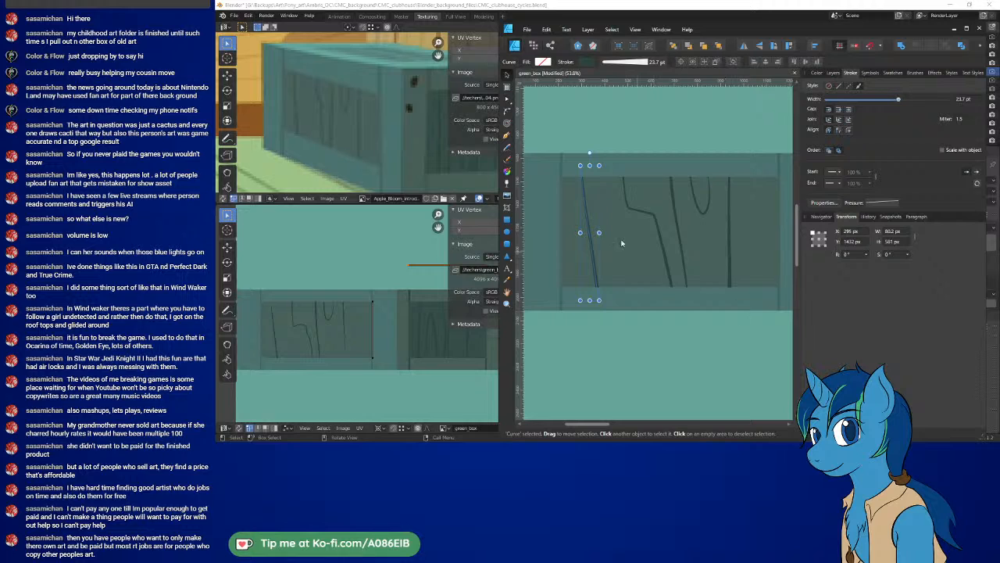
Step: Skew all nodes of the leftmost grain line in transform mode, pulling its lower end left to make it steeper
left_click(507, 101)
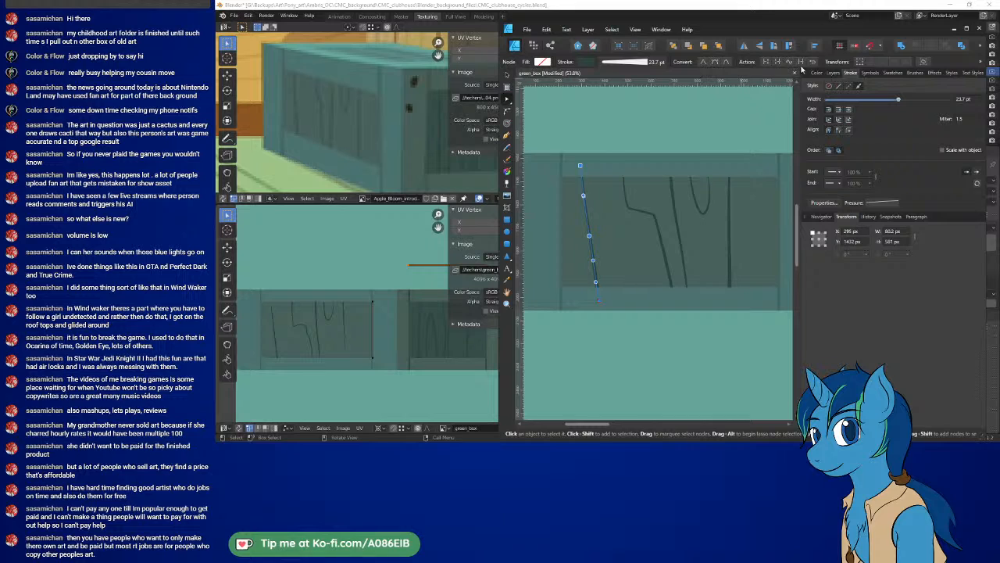
left_click(859, 62)
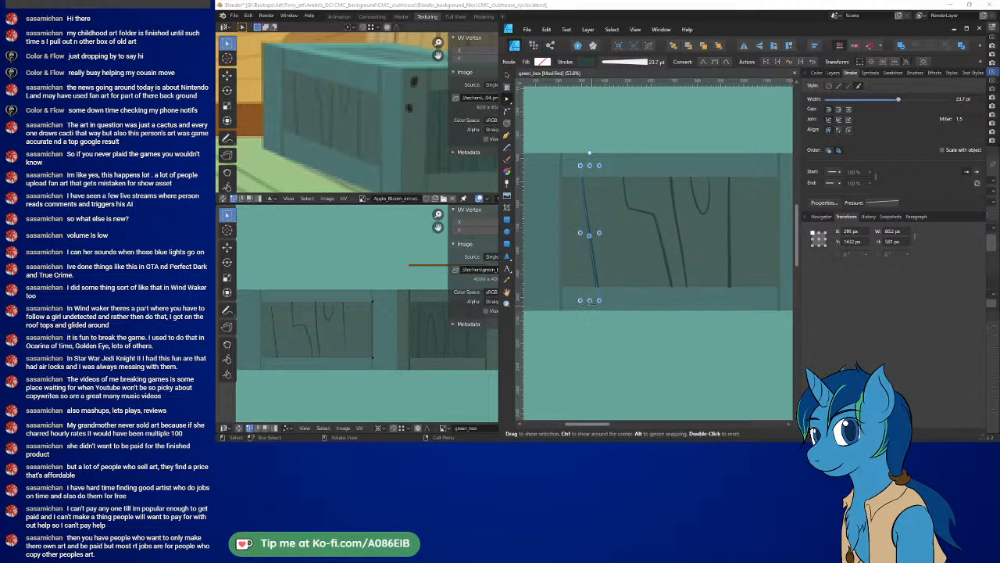
mouse_move(590, 300)
left_mouse_down()
mouse_move(571, 302)
mouse_move(588, 302)
left_mouse_up()
left_click(662, 338)
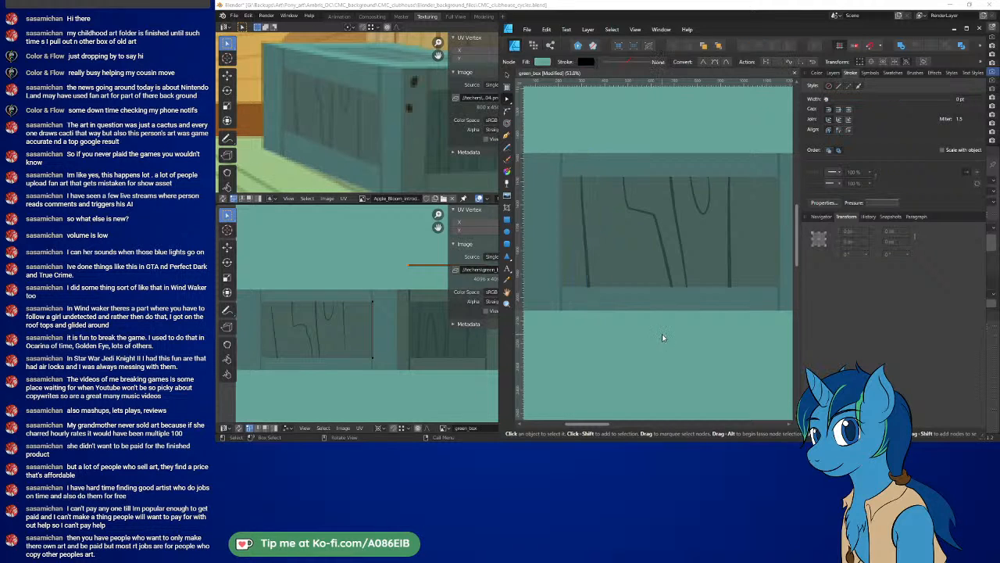
Step: Skew all nodes of the stepped grain line in transform mode, shifting its lower end left
left_click(653, 217)
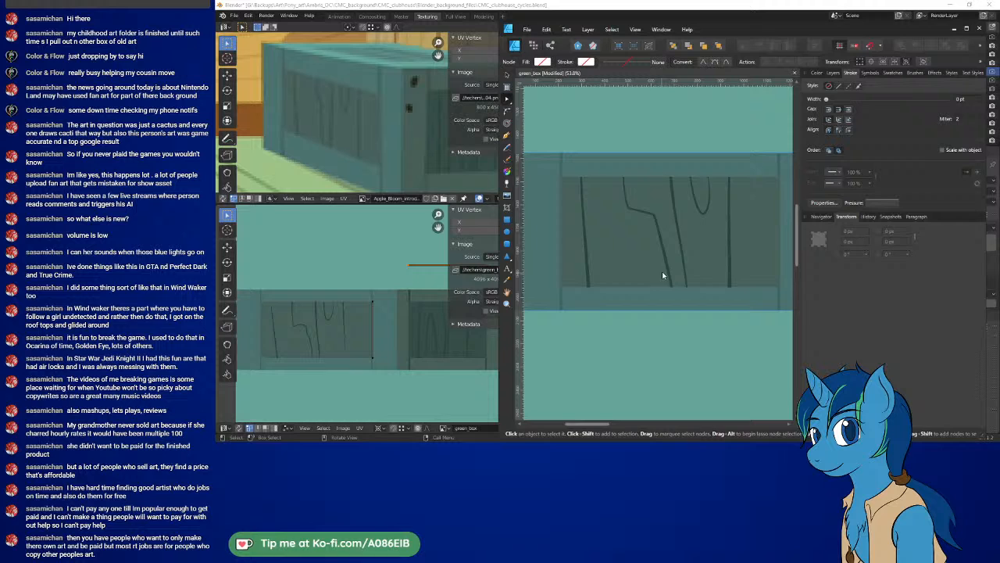
left_click(650, 216)
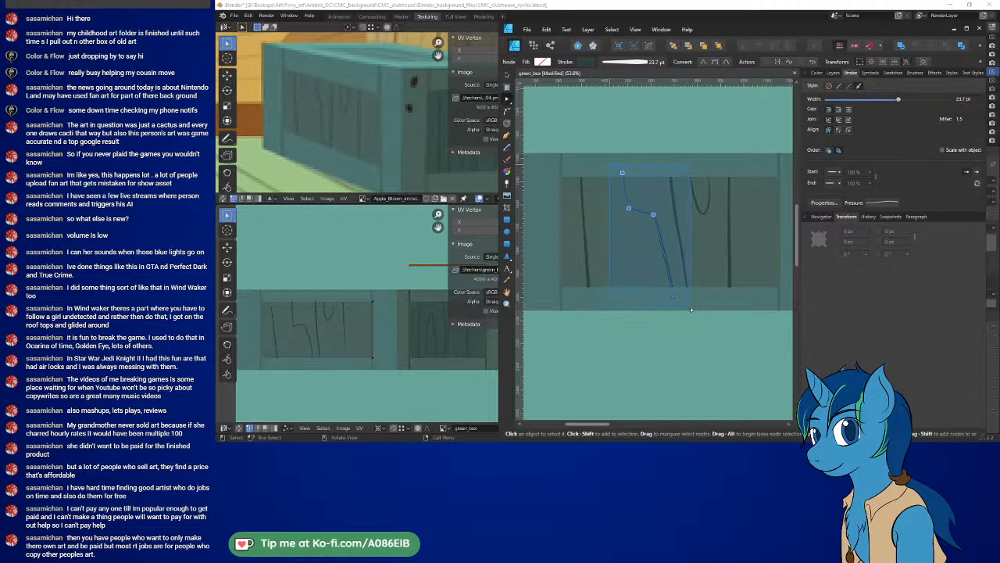
key("v")
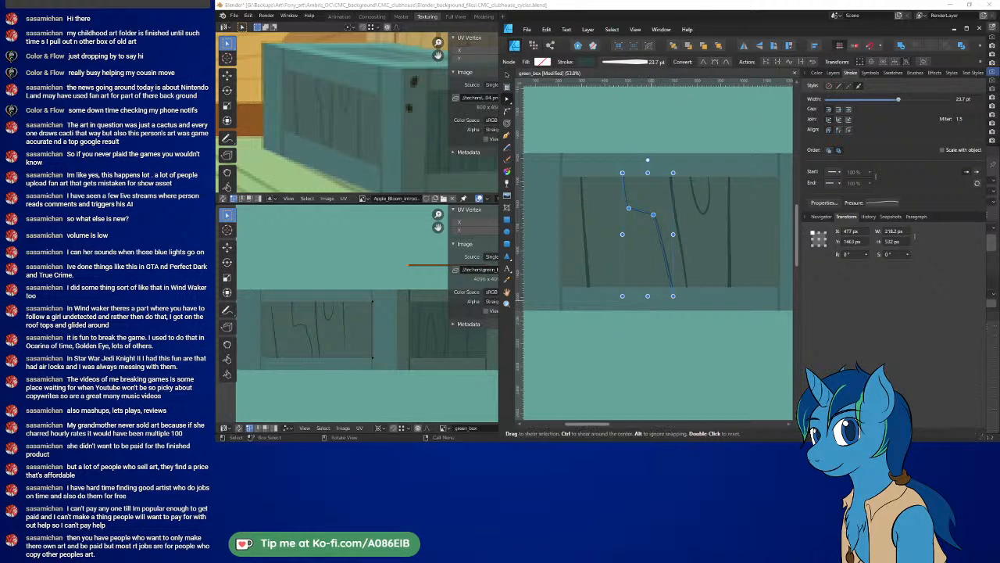
mouse_move(634, 295)
left_mouse_down()
mouse_move(614, 295)
mouse_move(632, 298)
left_mouse_up()
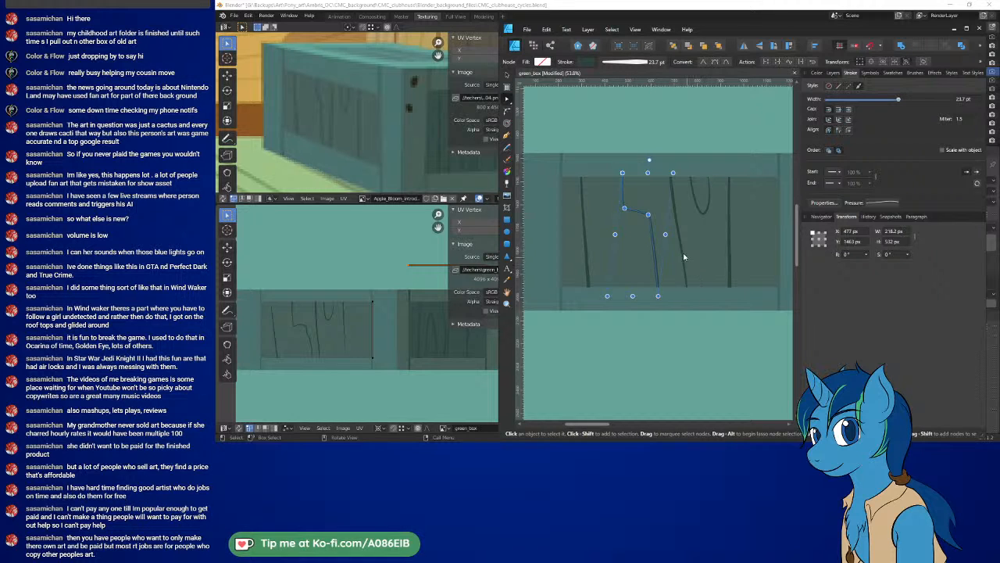
Step: Skew the straight line beside the U-shaped line and the U-shaped line itself, pulling both lower ends left until they stand nearly vertical
left_click(681, 258)
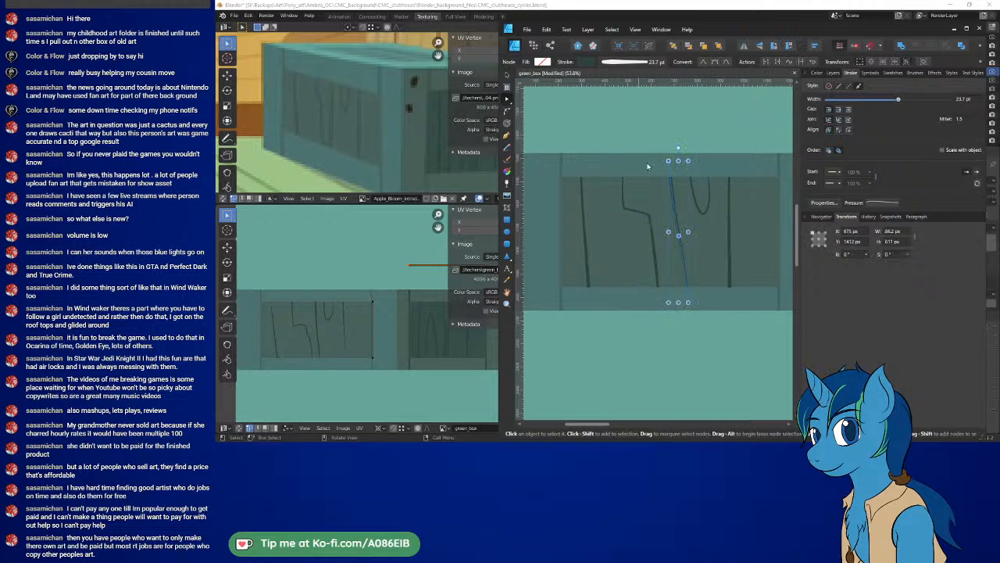
left_click_drag(679, 308, 664, 307)
left_click(705, 211)
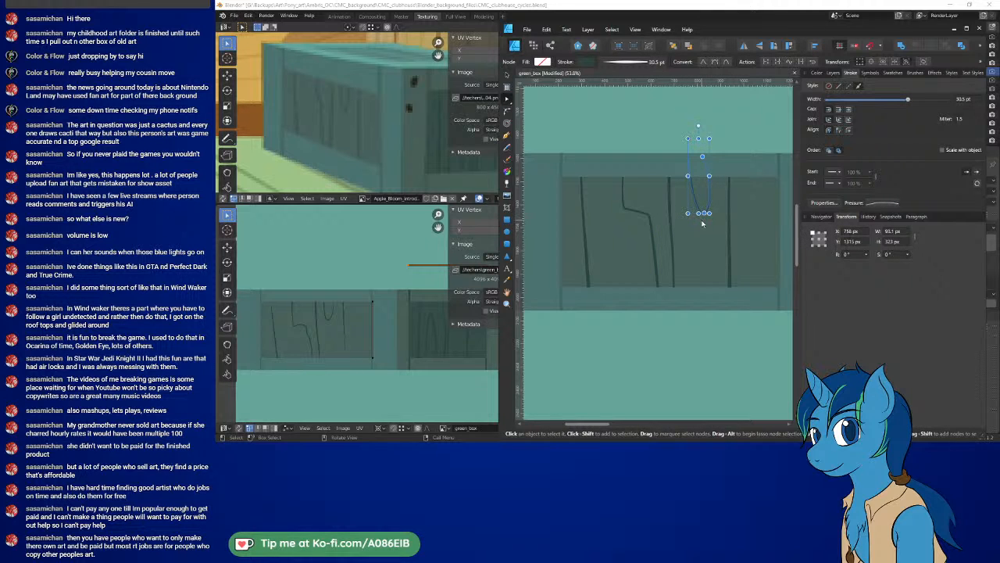
left_click_drag(702, 224, 690, 218)
left_click(758, 327)
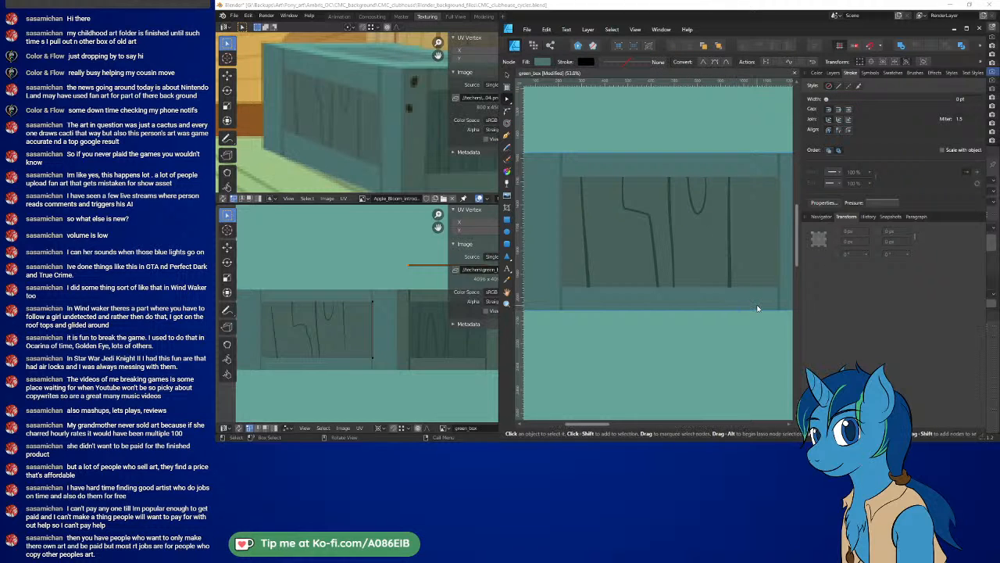
Step: Select all nodes of the rightmost grain line and nudge it 8 px to the right
left_click(728, 233)
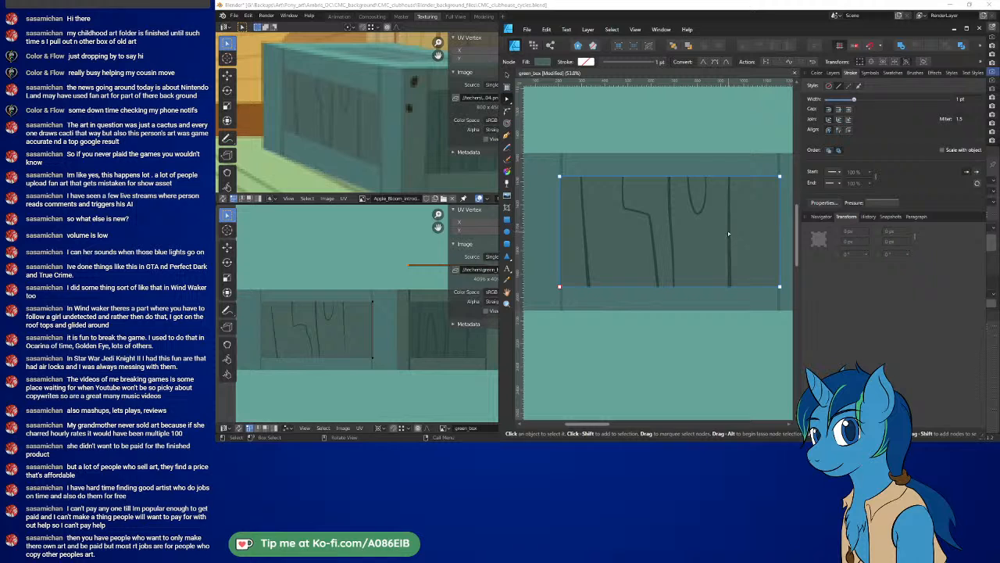
left_click(728, 231)
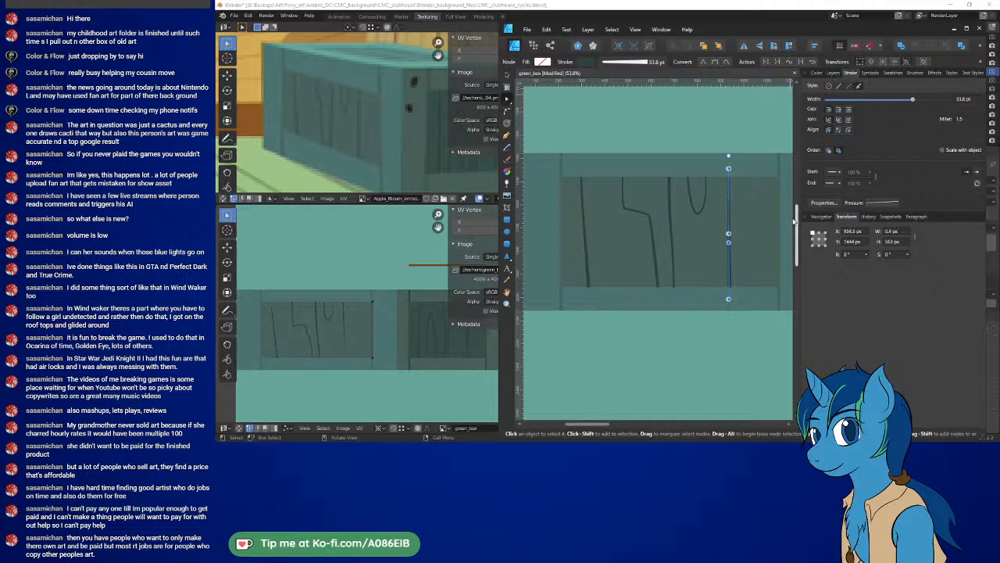
key("Right")
key("Right")
key("Right")
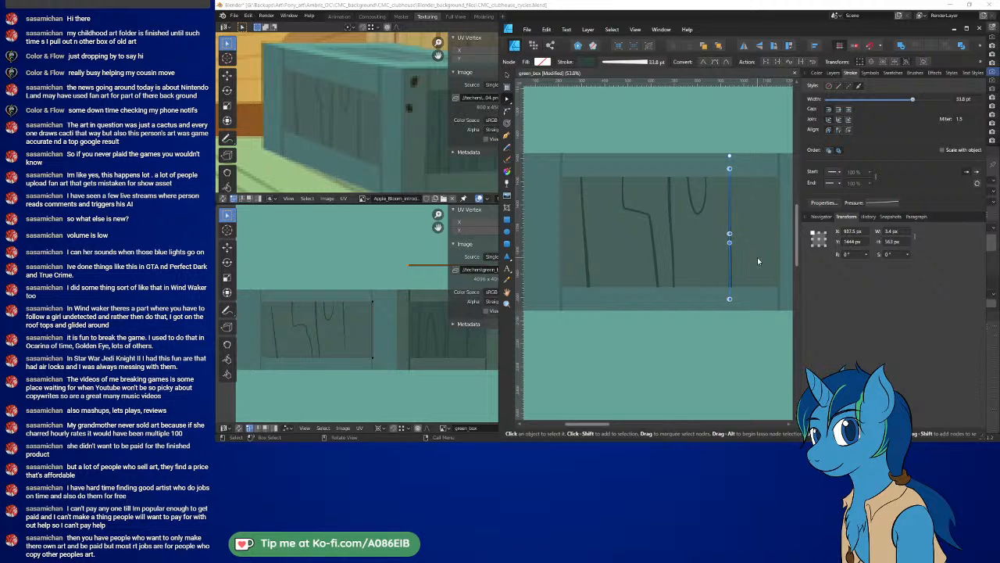
key("Right")
key("Right")
key("Right")
key("Right")
key("Right")
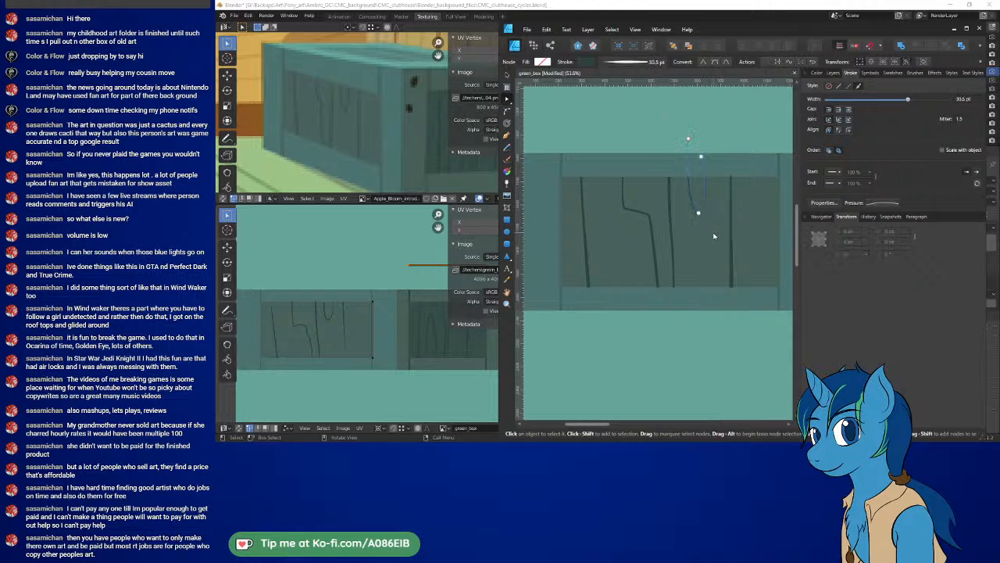
Step: Enlarge the U-shaped grain line with its node transform box, making it slightly wider and extending it upward
left_click(692, 200)
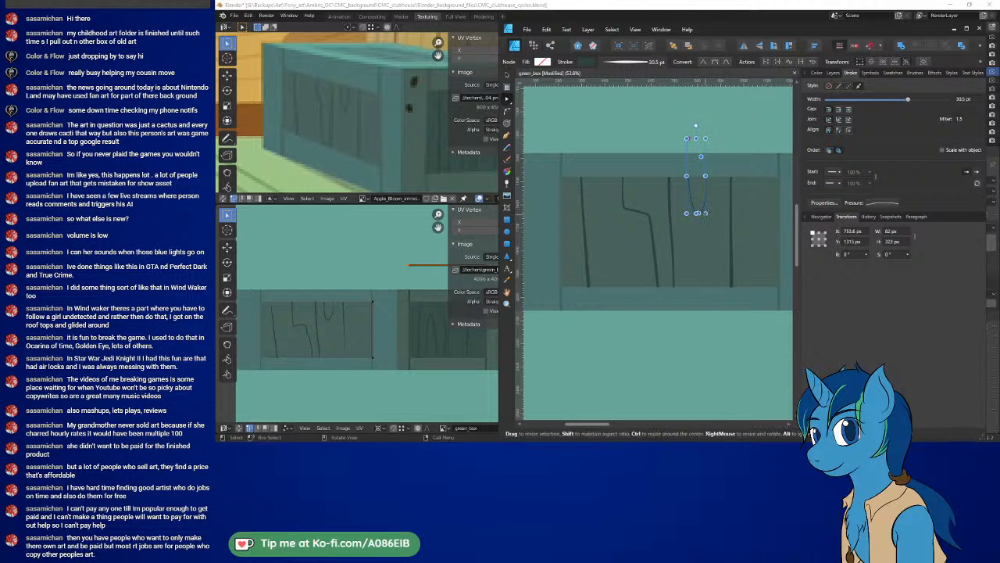
mouse_move(705, 213)
left_mouse_down()
mouse_move(714, 228)
mouse_move(704, 198)
left_mouse_up()
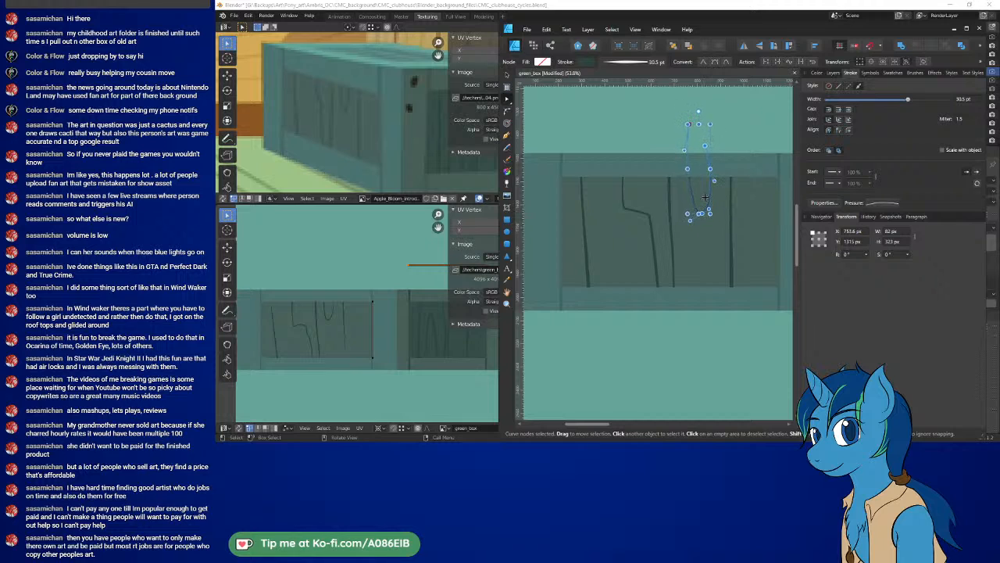
left_click(746, 210)
key("v")
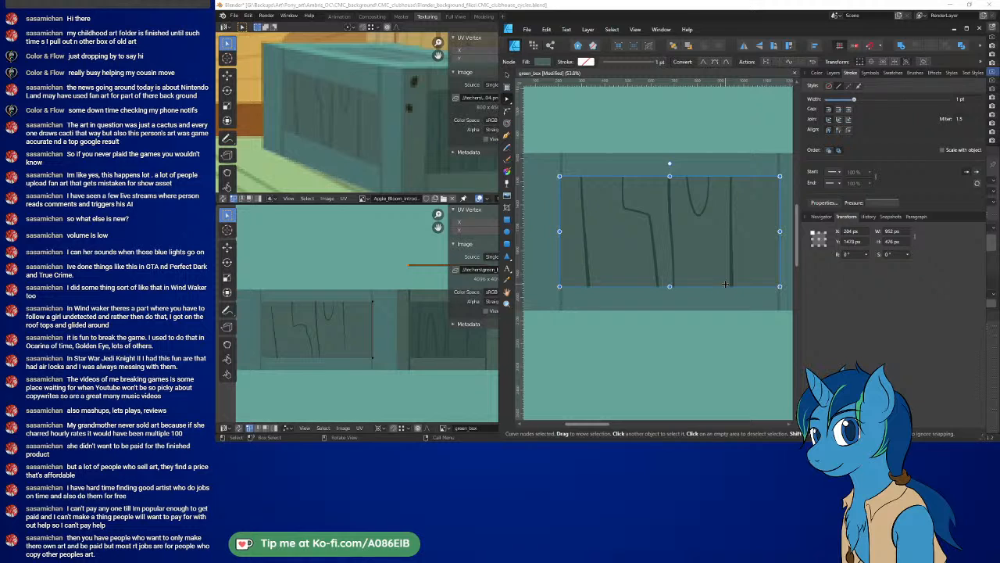
Step: Save the green_box document and export it as a 4096 px PNG, overwriting green_box.png in the techers folder
left_click(868, 217)
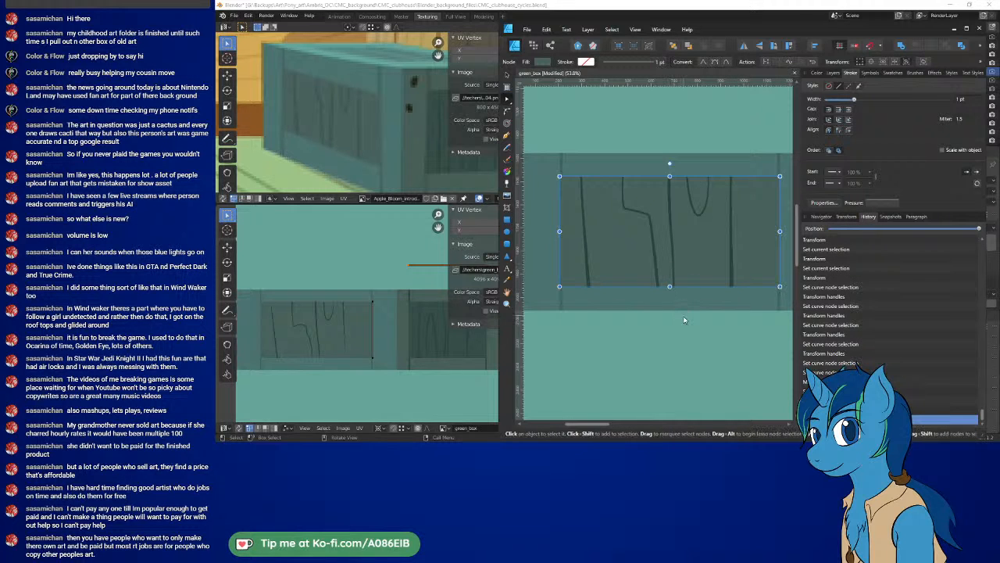
left_click(686, 321)
key("ctrl+s")
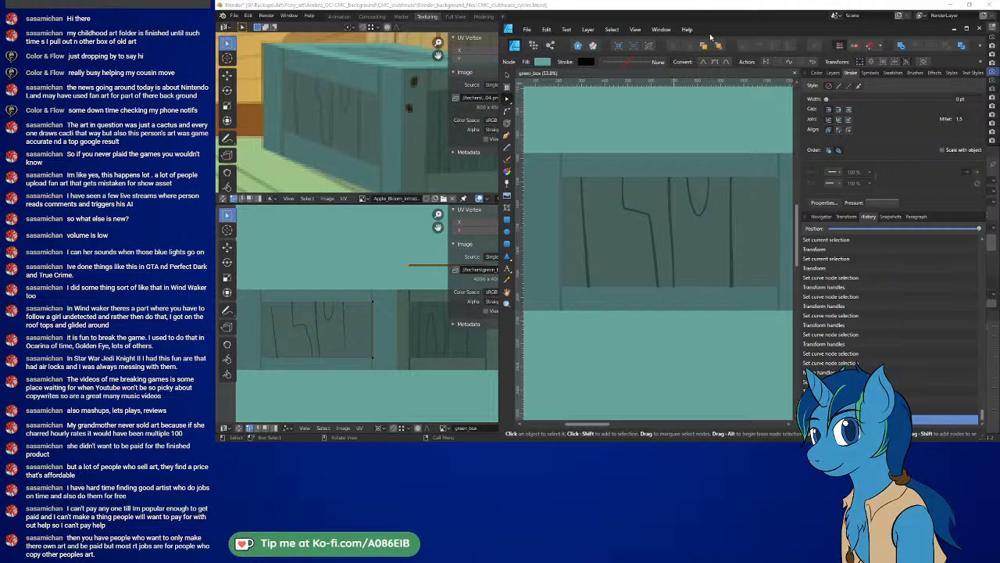
left_click_drag(711, 30, 673, 11)
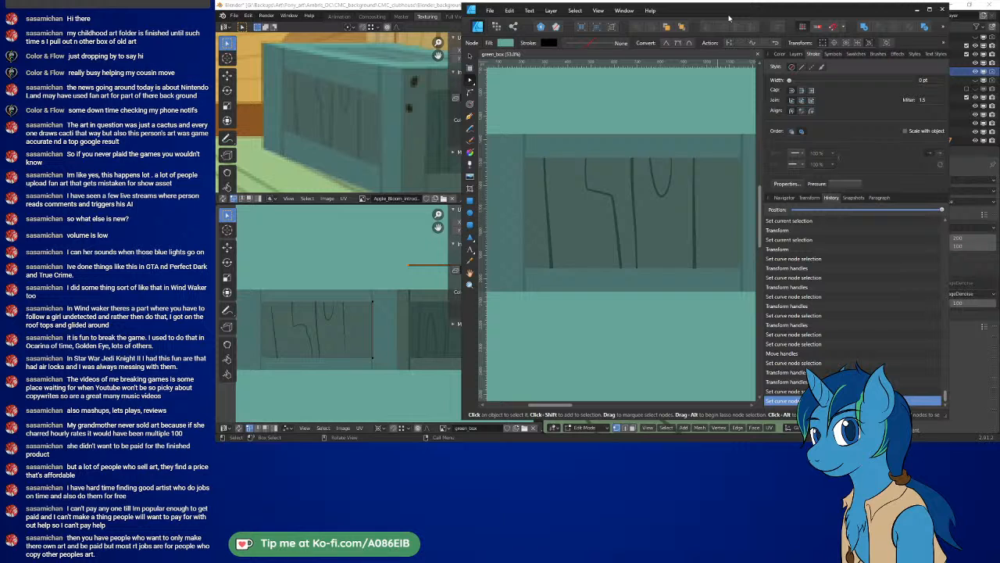
left_click(490, 10)
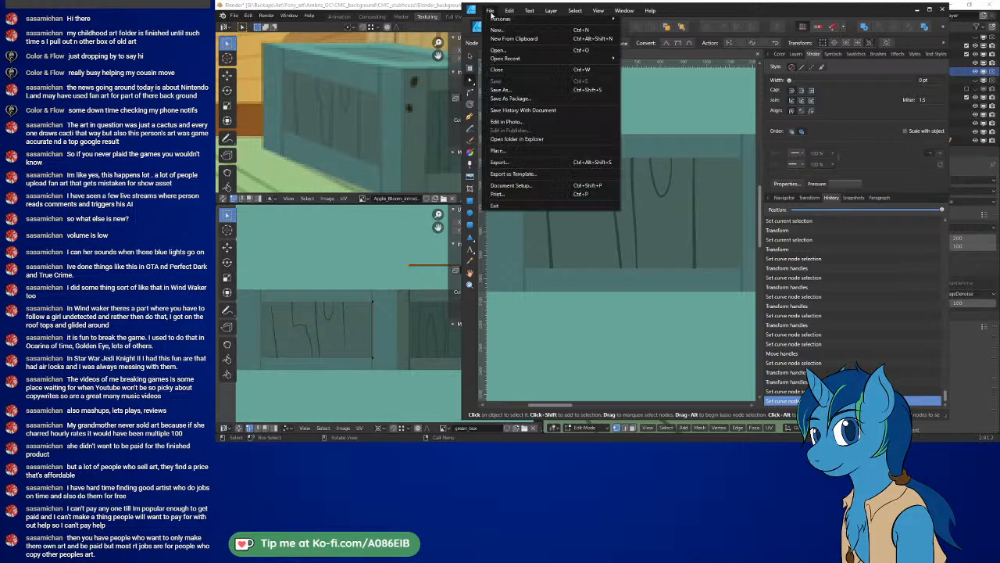
left_click(512, 163)
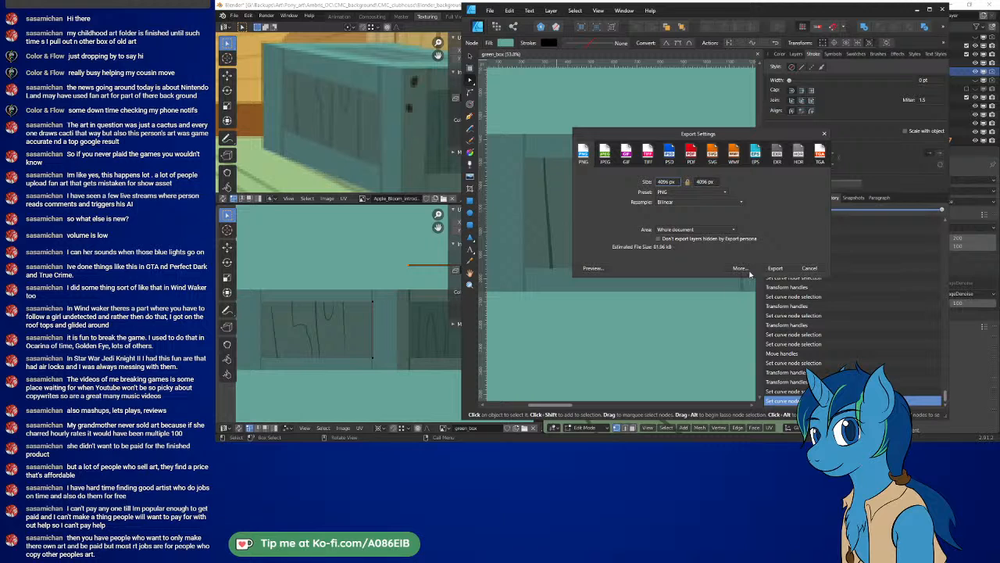
left_click(769, 268)
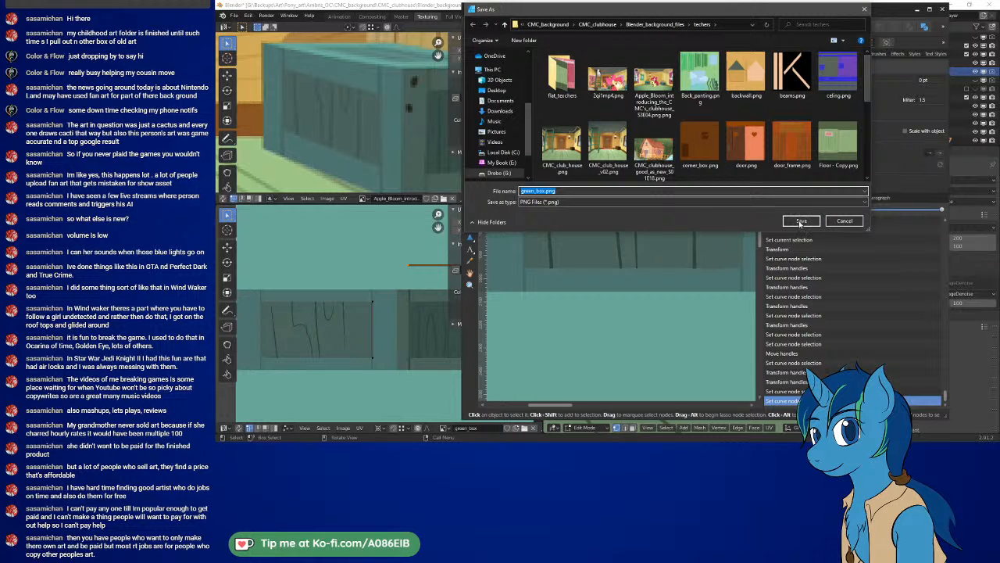
left_click(801, 221)
left_click(643, 261)
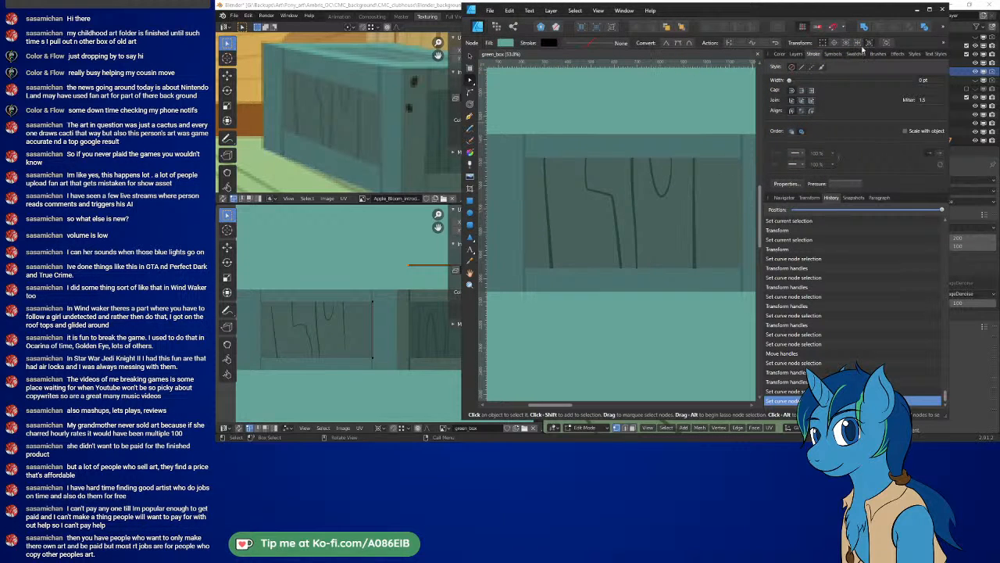
Step: Switch to Blender and reload the green_box image in the UV editor to update the box's texture
left_click(918, 10)
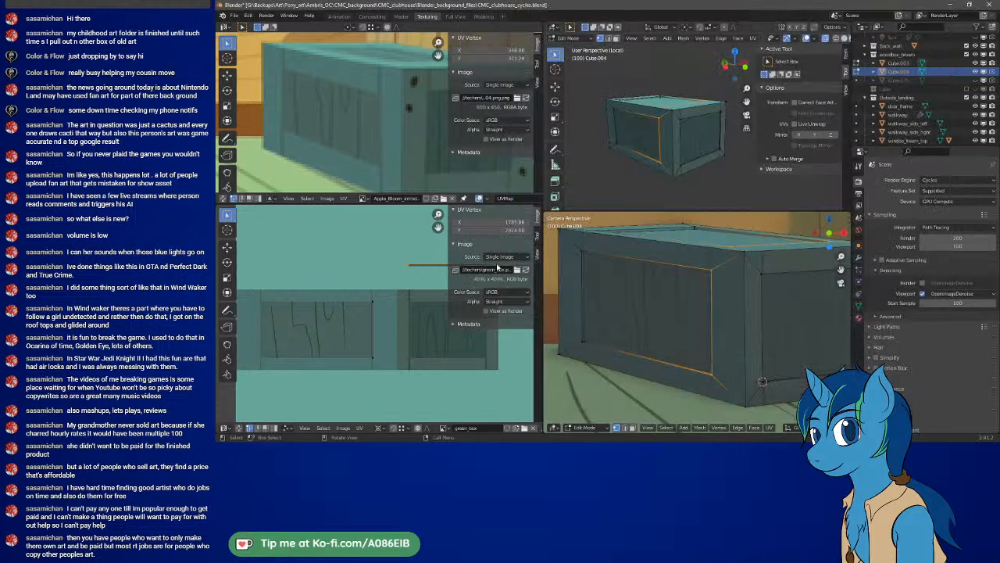
left_click(343, 428)
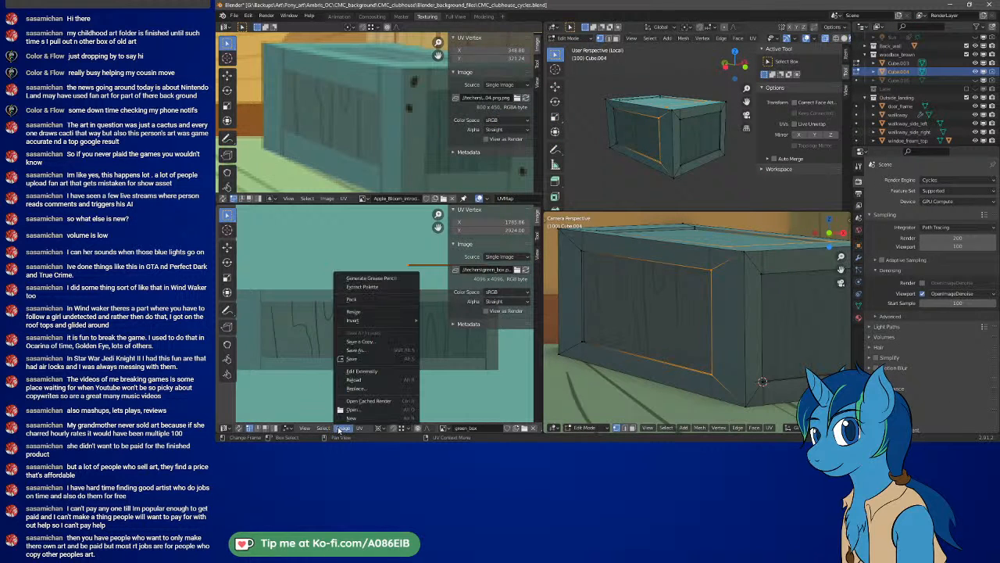
left_click(379, 380)
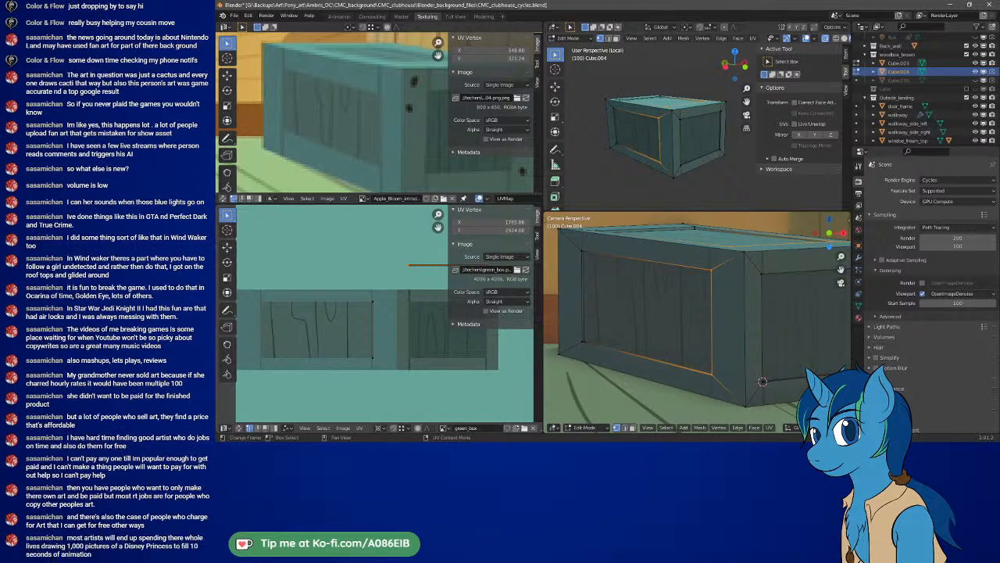
Step: Switch back to Affinity Designer and nudge the stepped grain line's upper segment nodes right, shortening the step
key("alt+Tab")
left_click(616, 223)
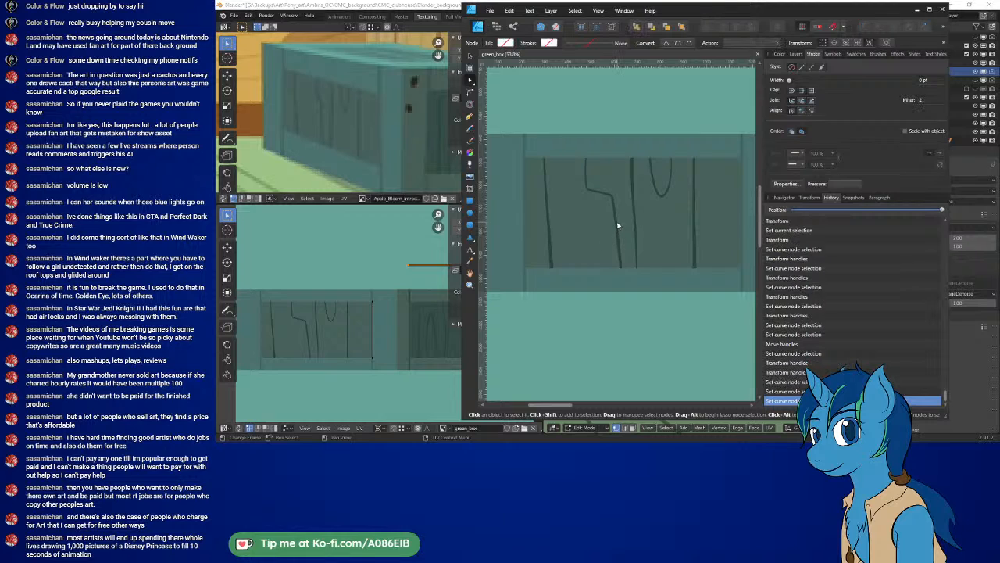
left_click_drag(577, 144, 603, 213)
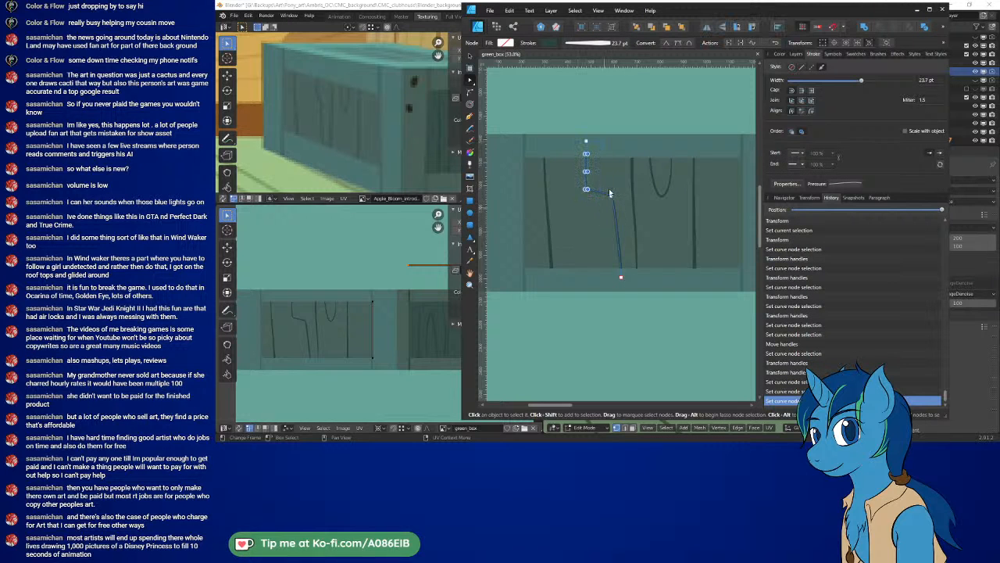
key("Right")
key("Right")
key("Right")
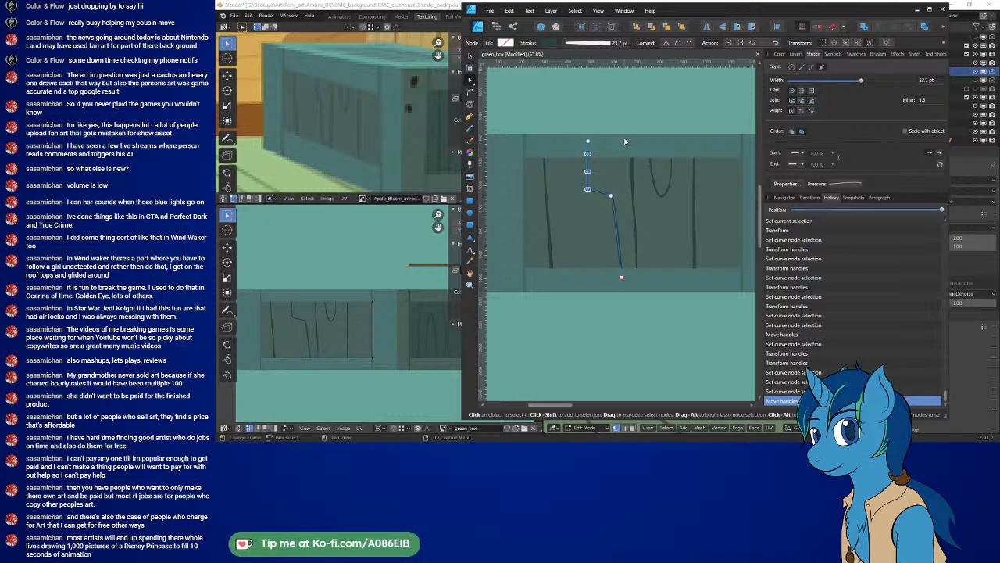
key("Right")
key("Right")
key("Right")
key("Right")
key("Right")
key("Right")
key("Right")
key("Right")
key("Right")
Step: Select all nodes of the U-shaped grain line and nudge the line slightly upward
left_click(663, 196)
left_click_drag(632, 95, 697, 251)
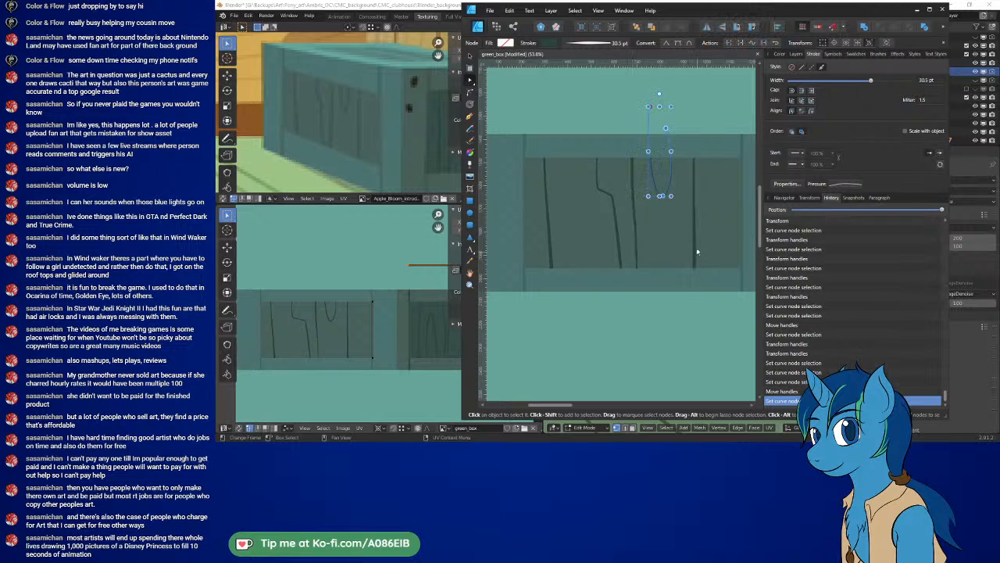
key("Up")
key("Up")
key("Up")
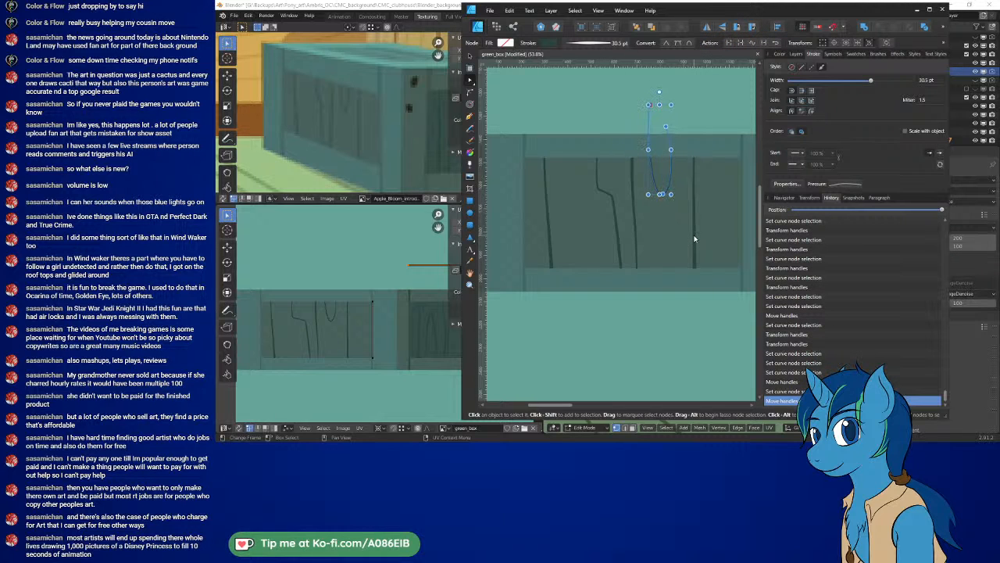
key("Up")
key("Up")
key("Up")
left_click(675, 335)
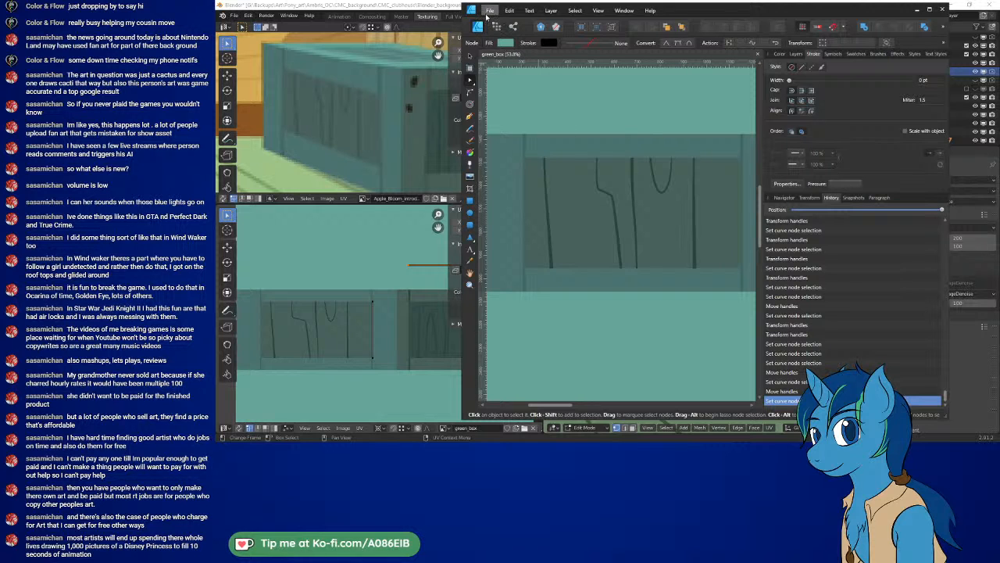
Step: Export the green_box document as a PNG, overwriting green_box.png in the techers folder
left_click(490, 10)
left_click(500, 162)
left_click(772, 269)
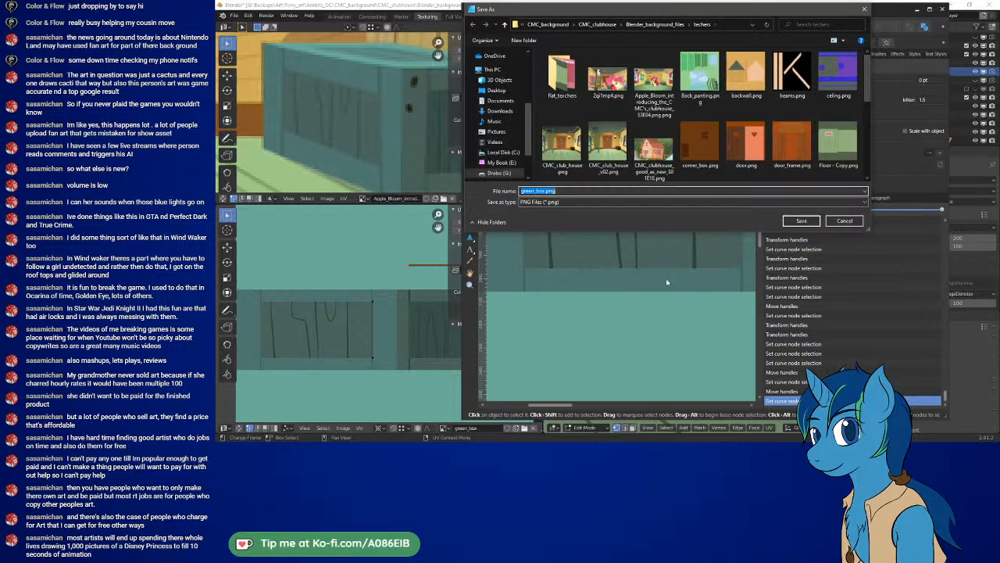
left_click(801, 220)
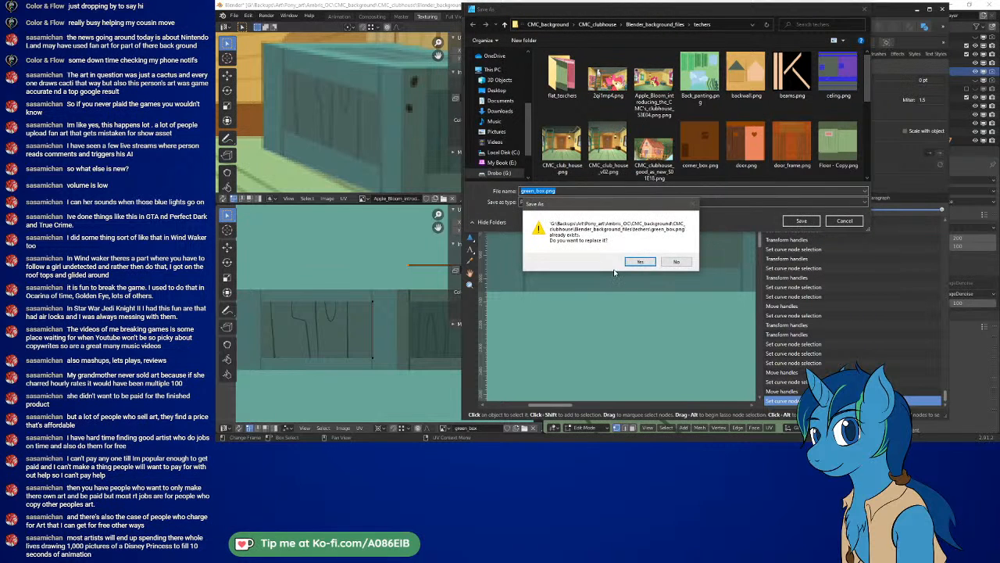
left_click(633, 263)
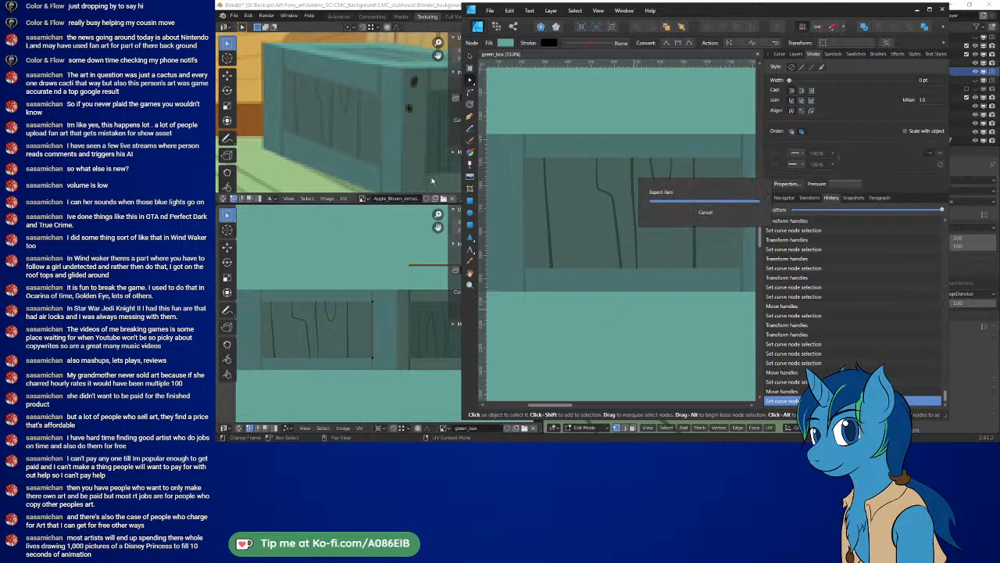
Step: Switch to Blender and reload the green_box image in the UV editor to refresh the box's texture
left_click(354, 270)
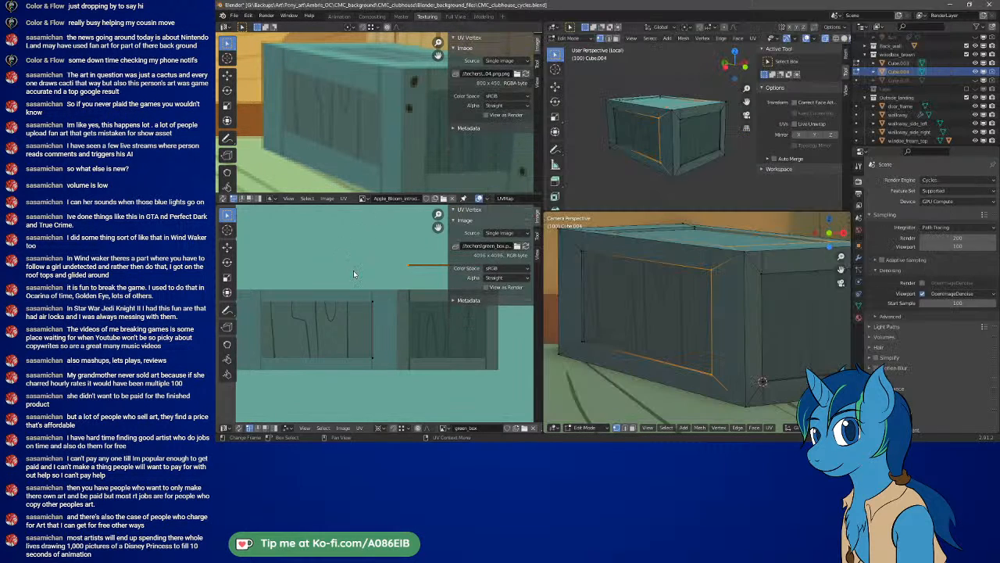
left_click(344, 429)
left_click(354, 379)
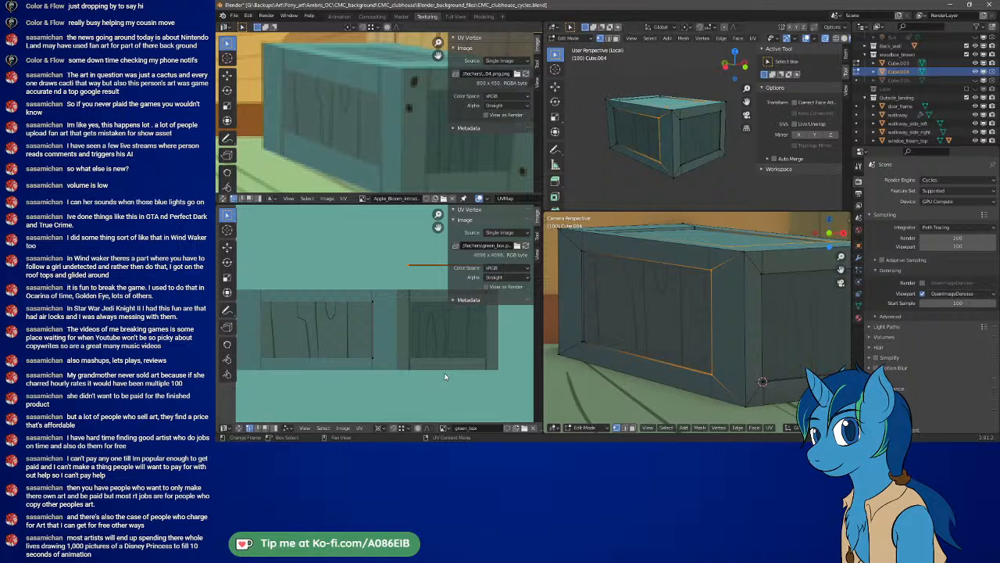
Step: Switch back to Affinity Designer and nudge the upper segment nodes of the stepped grain line slightly upward
key("alt+Tab")
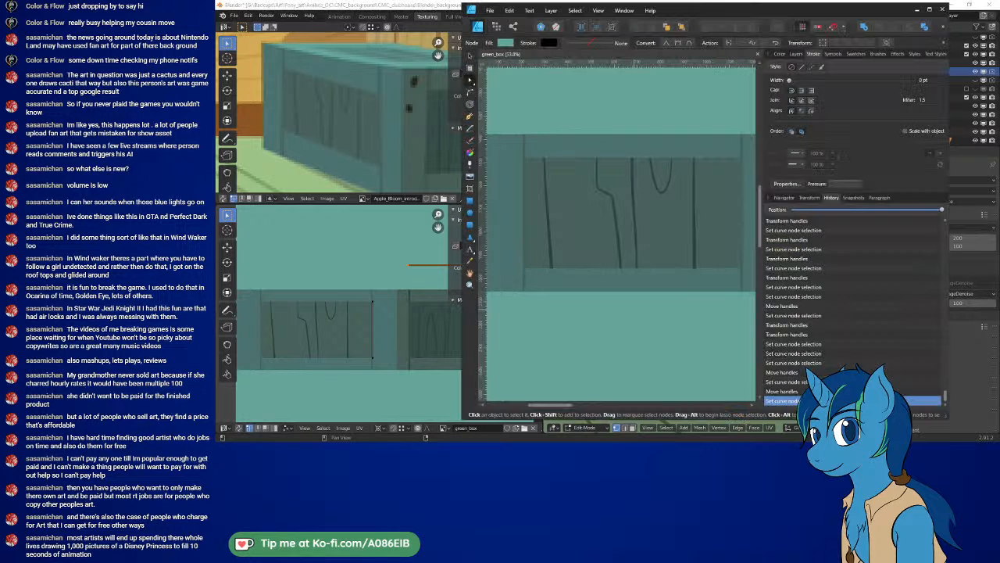
left_click(617, 214)
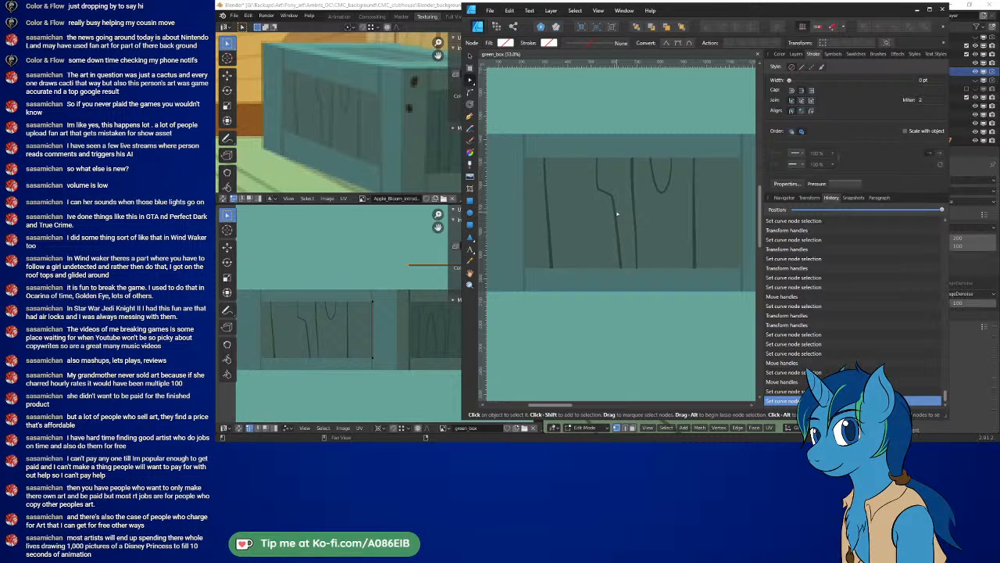
left_click(613, 211)
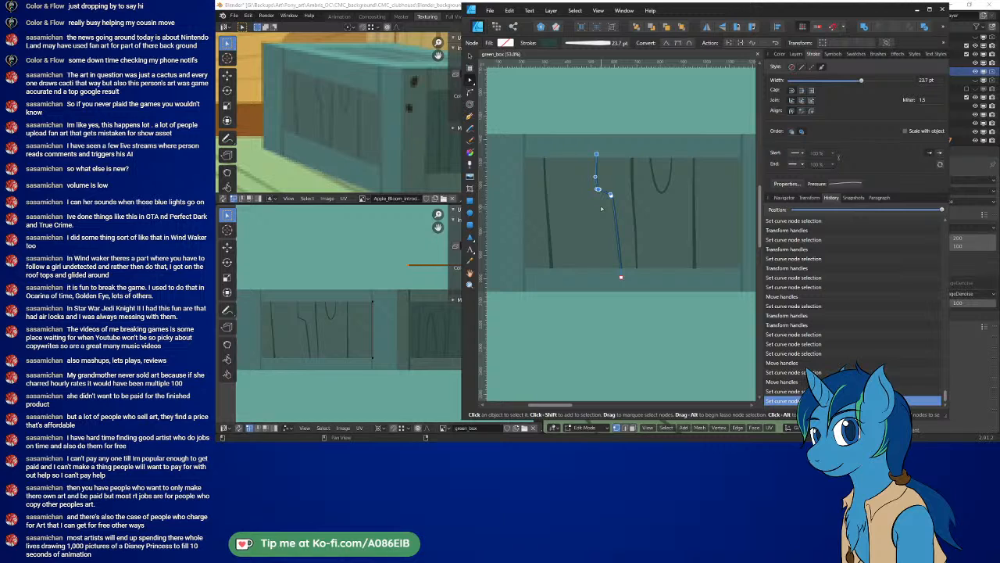
key("Up")
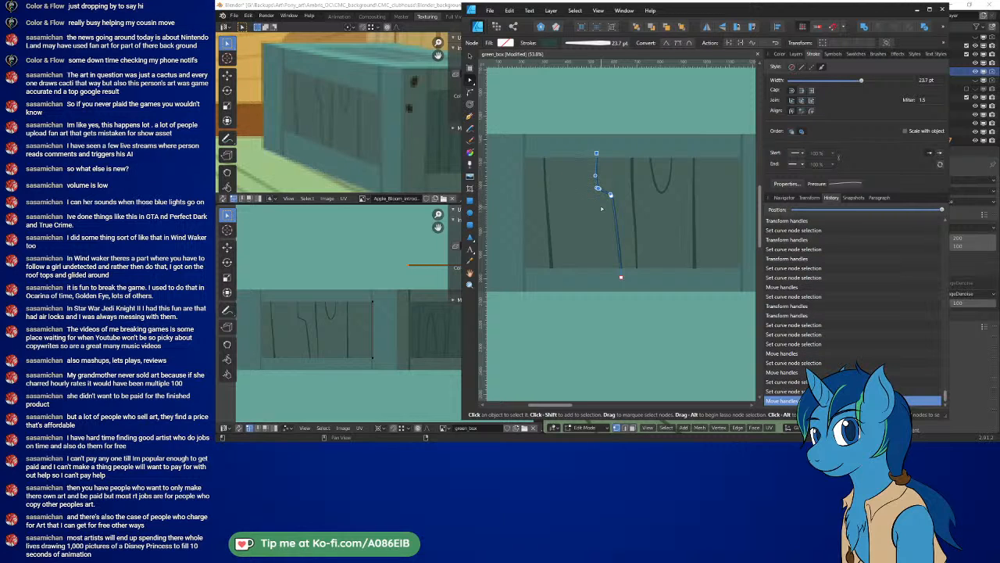
key("Up")
key("Up")
key("Up")
left_click(596, 359)
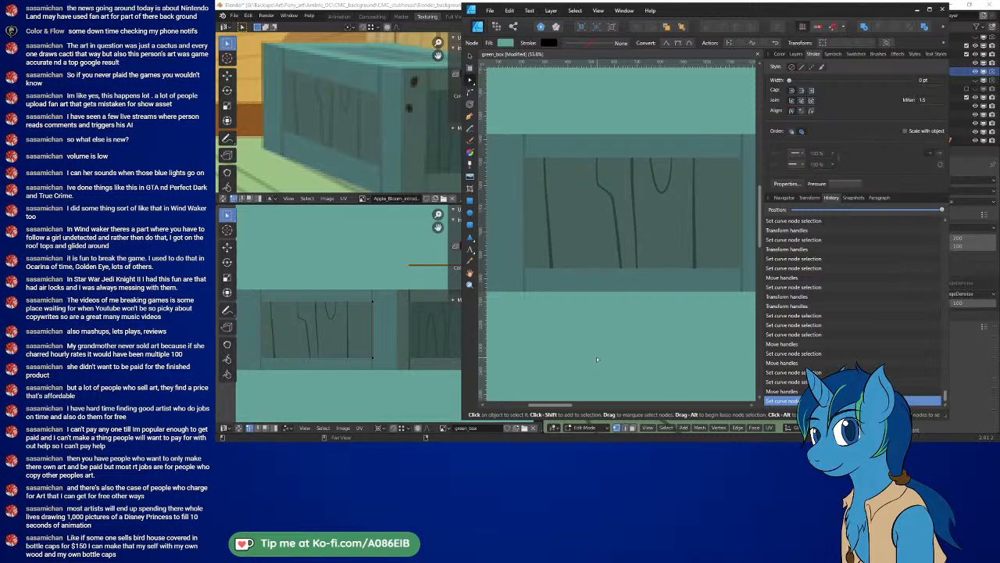
Step: Export the texture with the raised stepped grain line as a PNG over the existing green_box.png
left_click(490, 11)
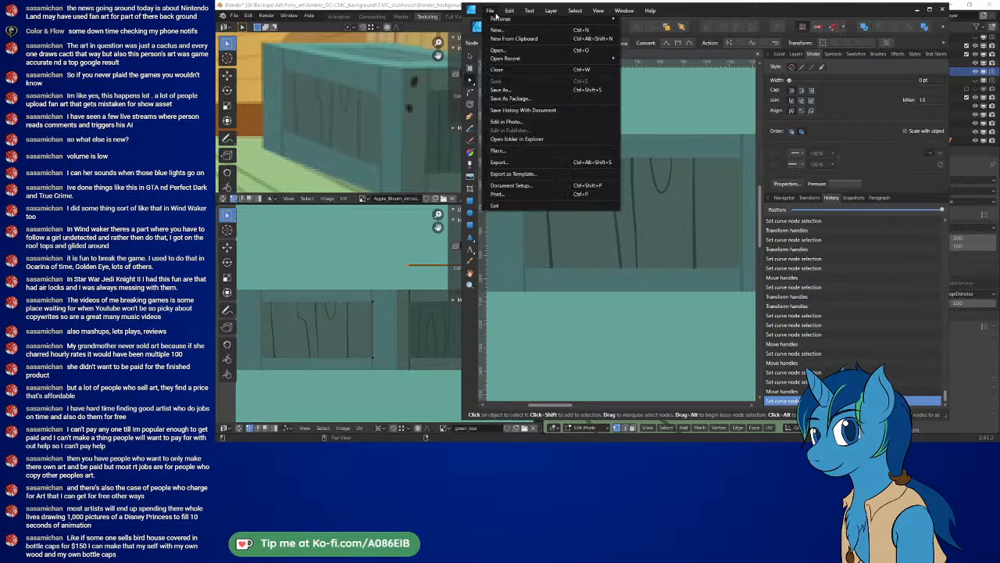
left_click(519, 162)
left_click(771, 268)
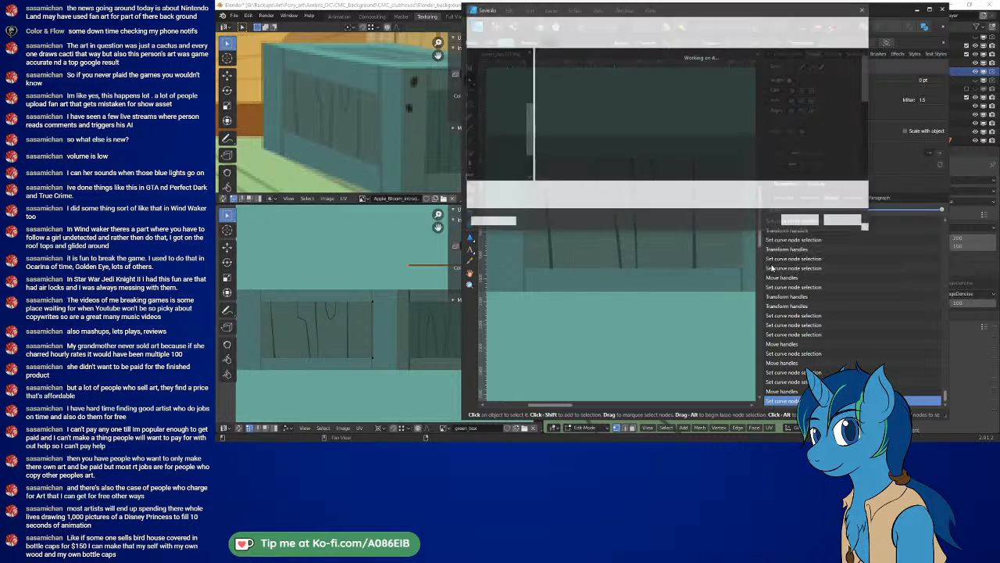
left_click(798, 220)
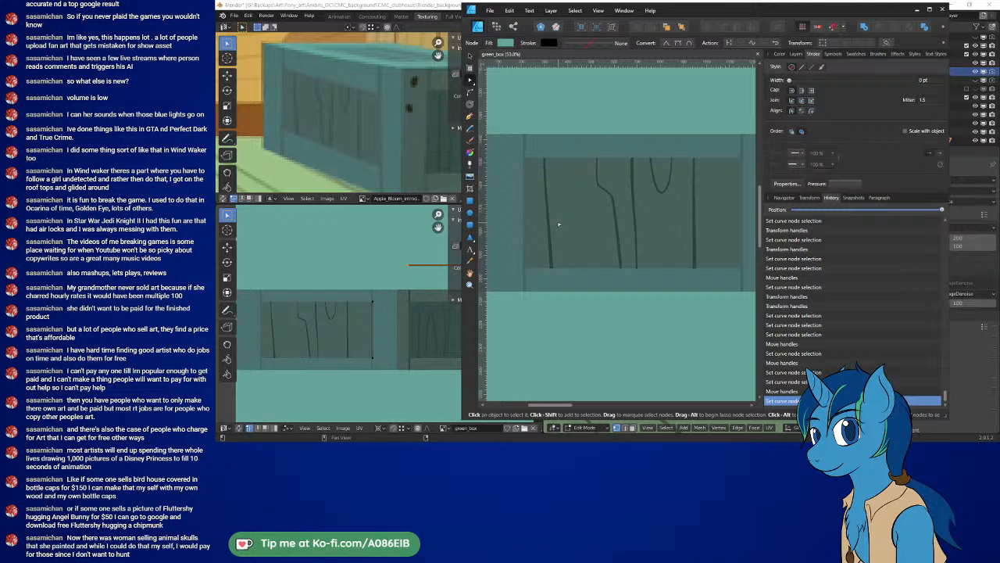
Step: Move the Affinity Designer window aside to expose the Blender reference, and nudge the leftmost vertical grain line slightly right
left_click_drag(790, 37, 857, 59)
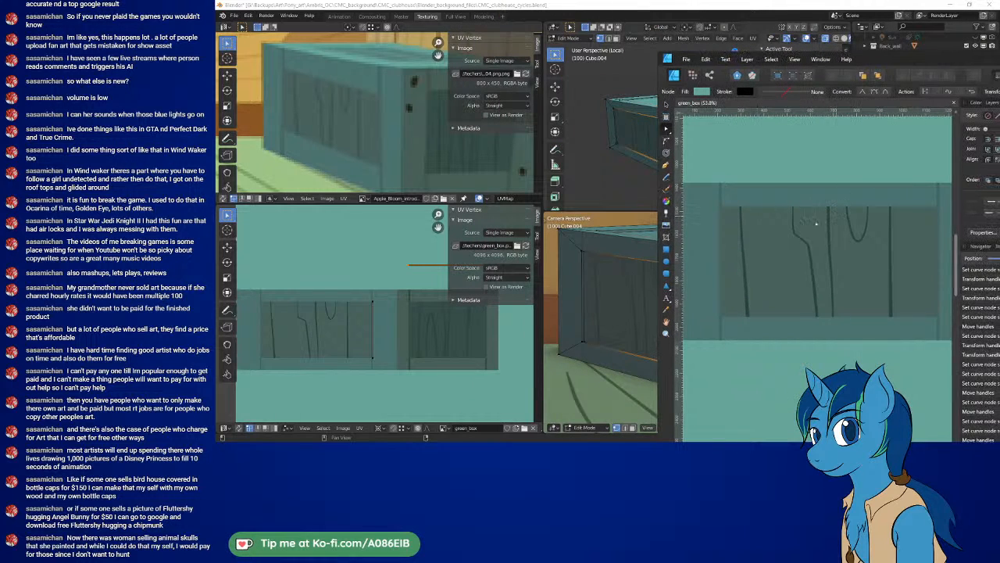
left_click(759, 316)
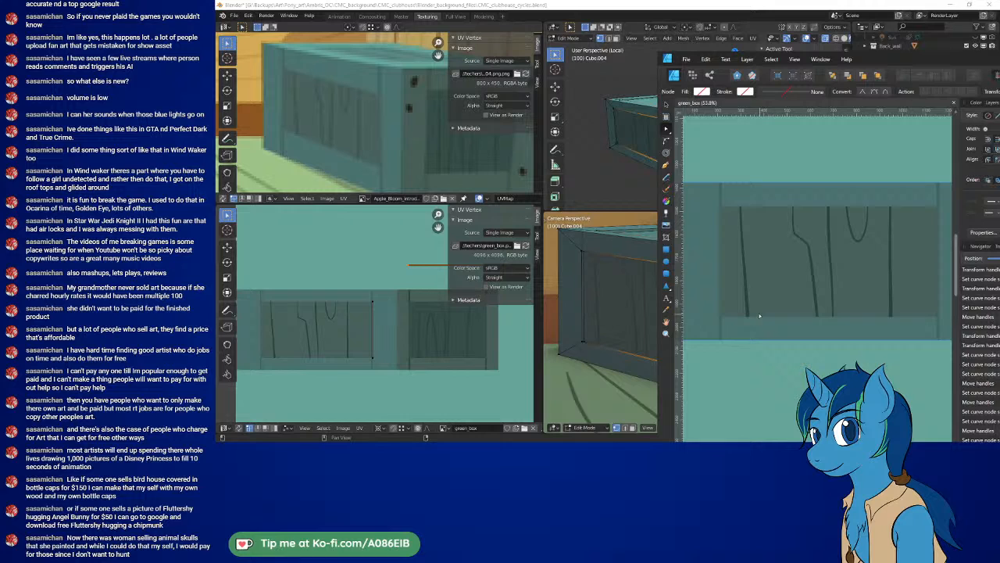
left_click(744, 272)
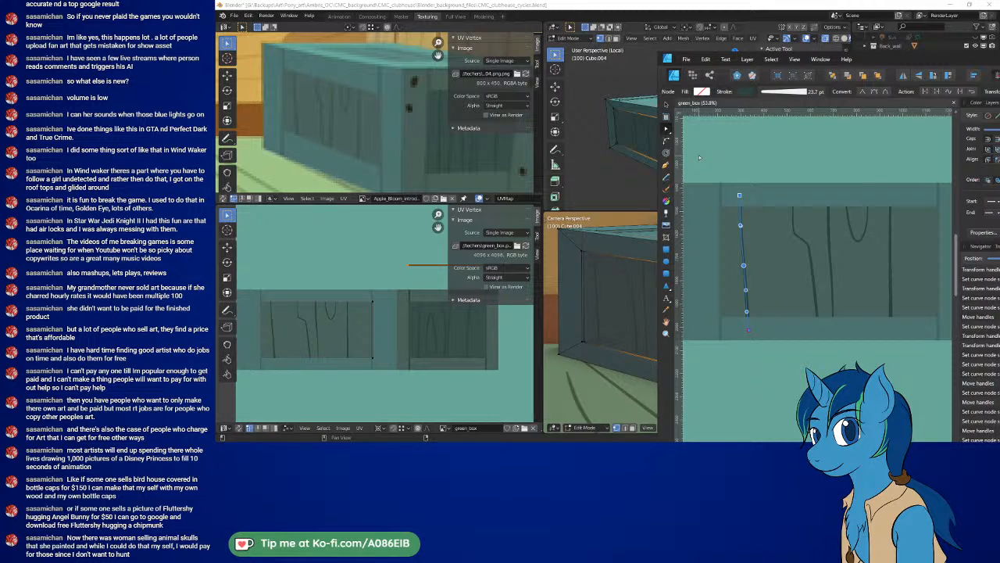
key("Right")
key("Right")
key("Right")
key("Right")
key("Right")
key("Right")
key("Right")
key("Right")
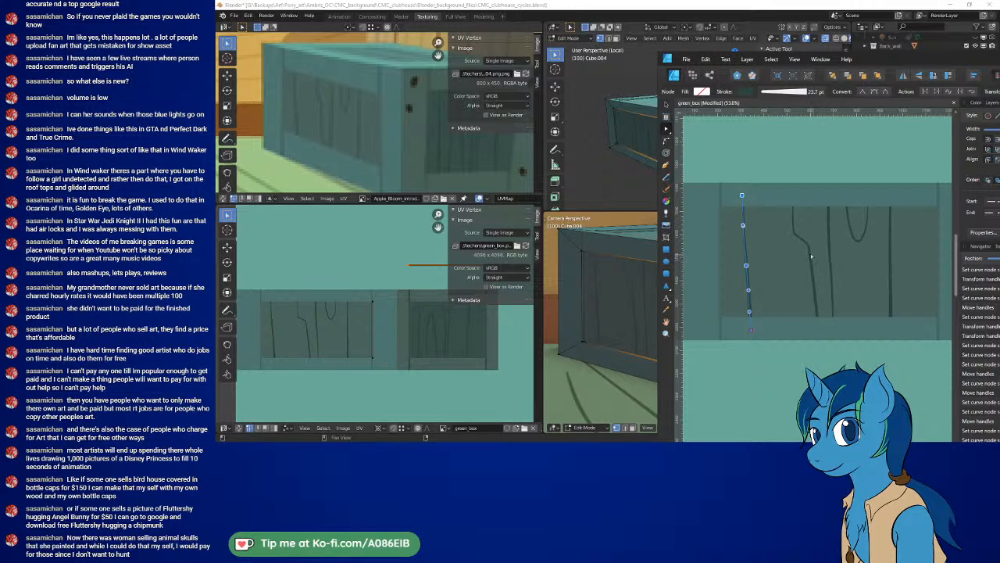
Step: Select the upper segment nodes of the stepped grain line and nudge them slightly right and up
left_click(810, 253)
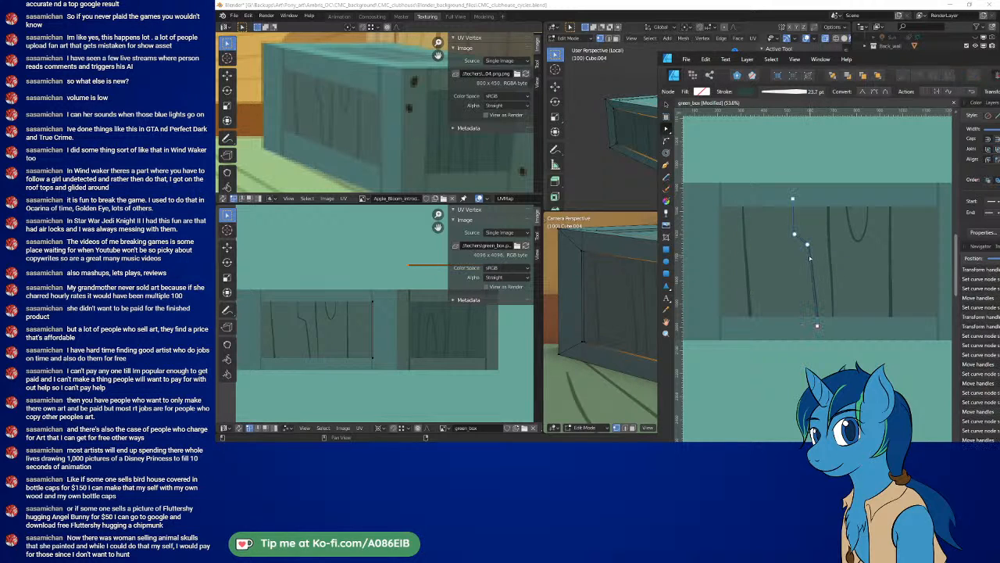
left_click_drag(807, 263, 832, 342)
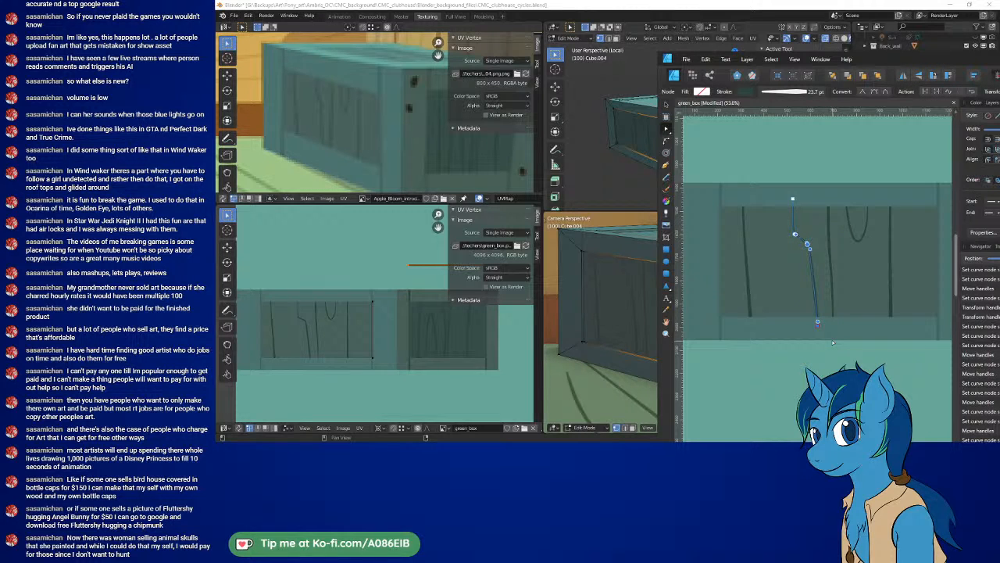
left_click_drag(785, 180, 799, 252)
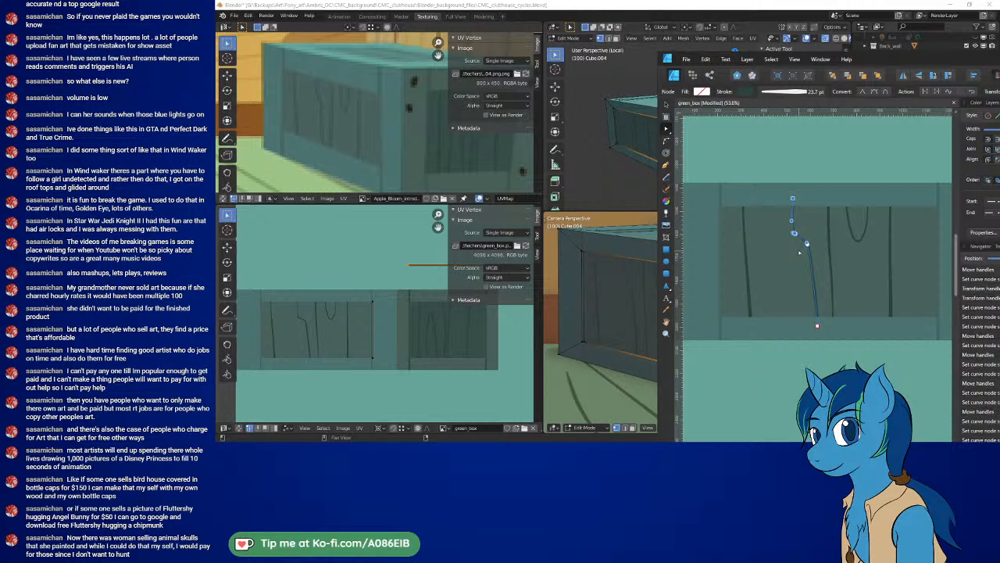
key("Right")
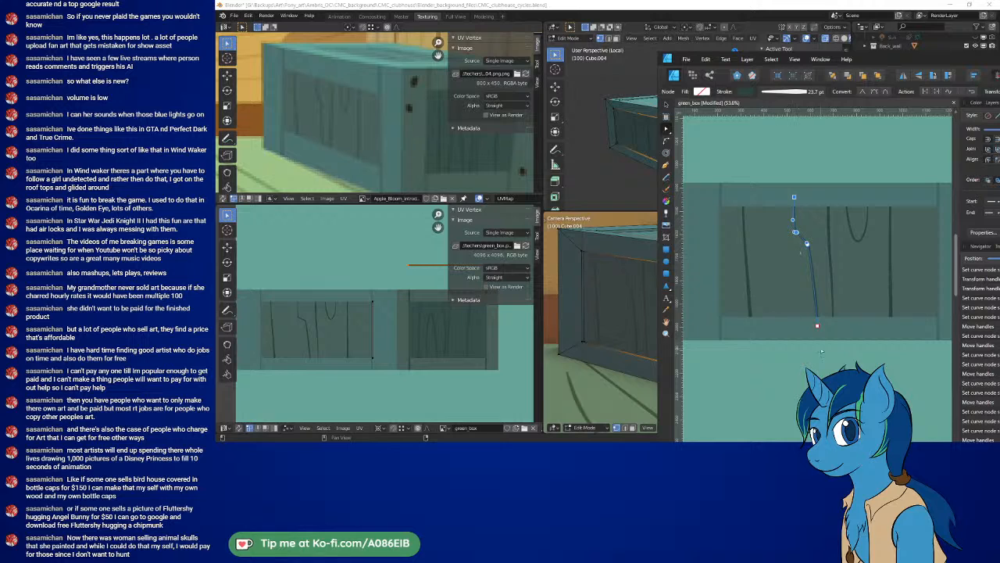
left_click(828, 373)
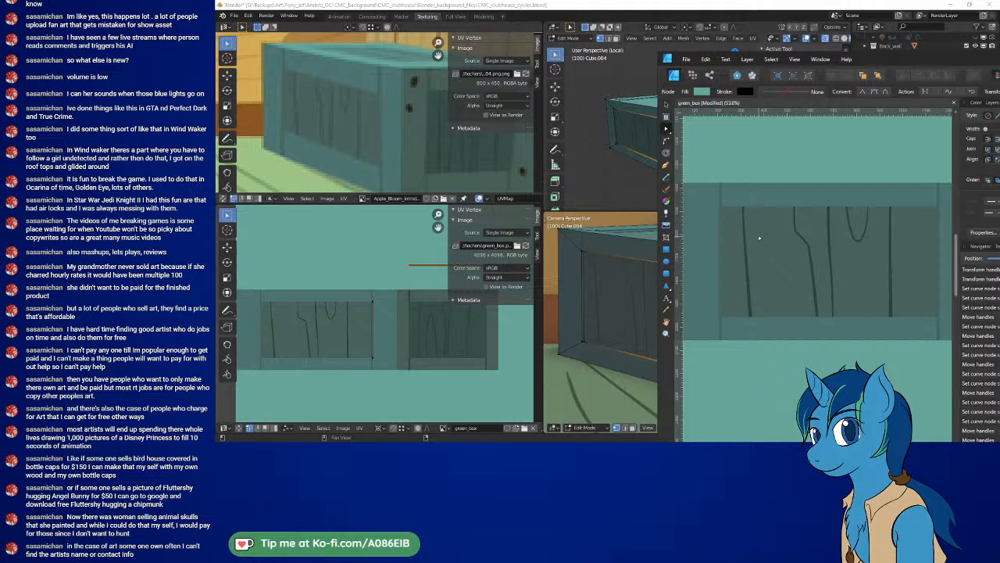
Step: Move the Affinity Designer window back and nudge the stepped grain line's upper segment further upward, steepening the step
left_click_drag(884, 59, 685, 11)
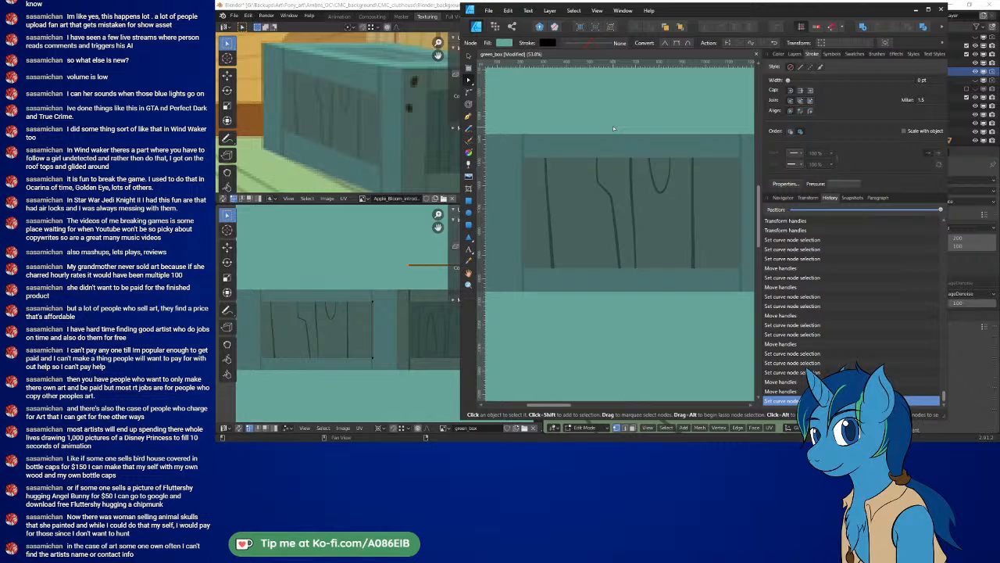
left_click(595, 176)
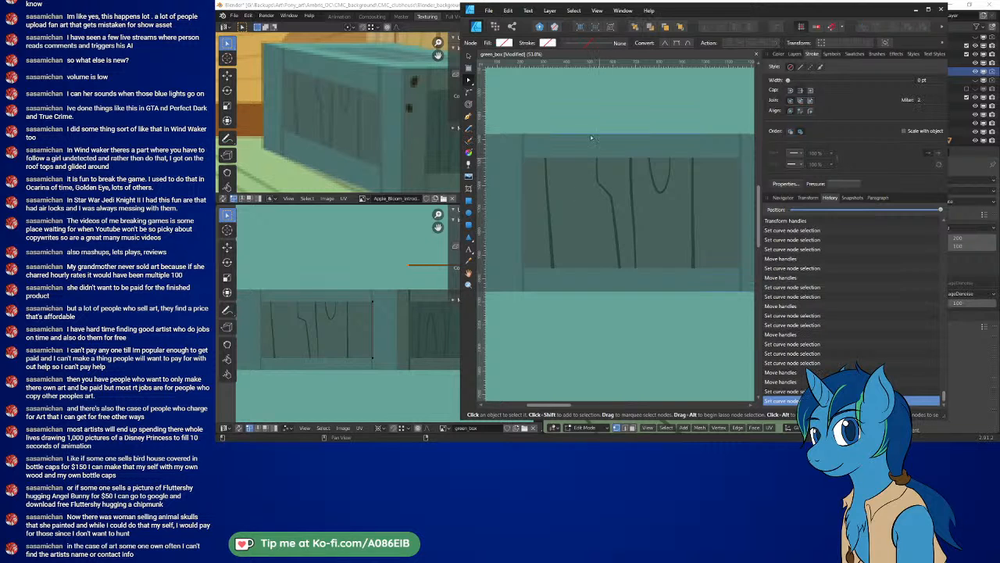
left_click(596, 148)
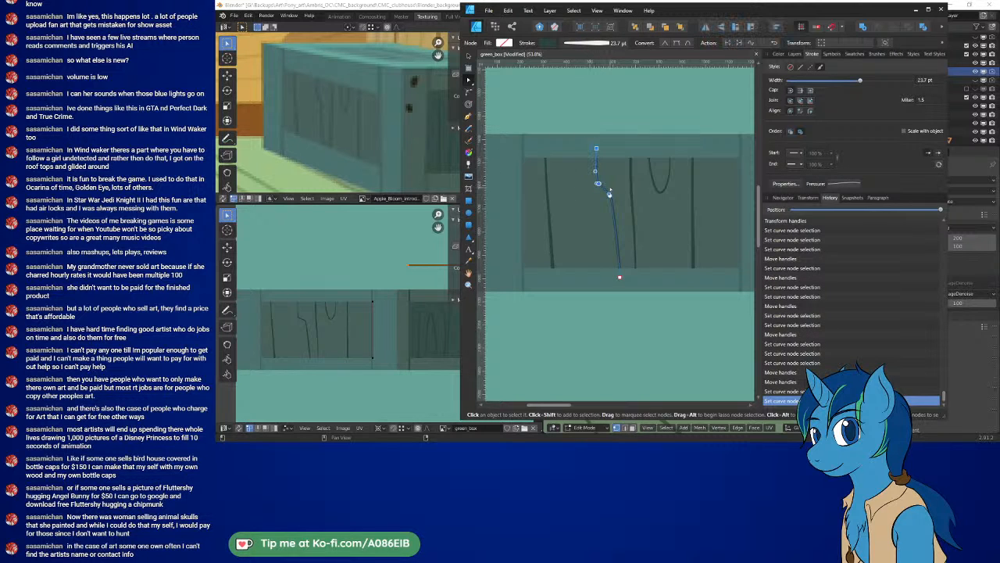
key("Up")
key("Up")
key("Up")
key("Up")
key("Up")
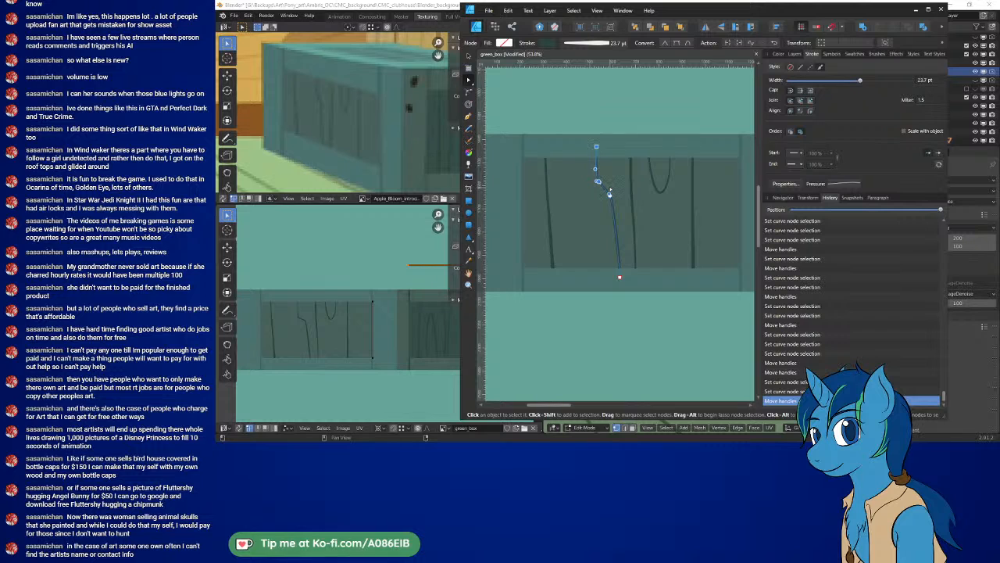
left_click(621, 314)
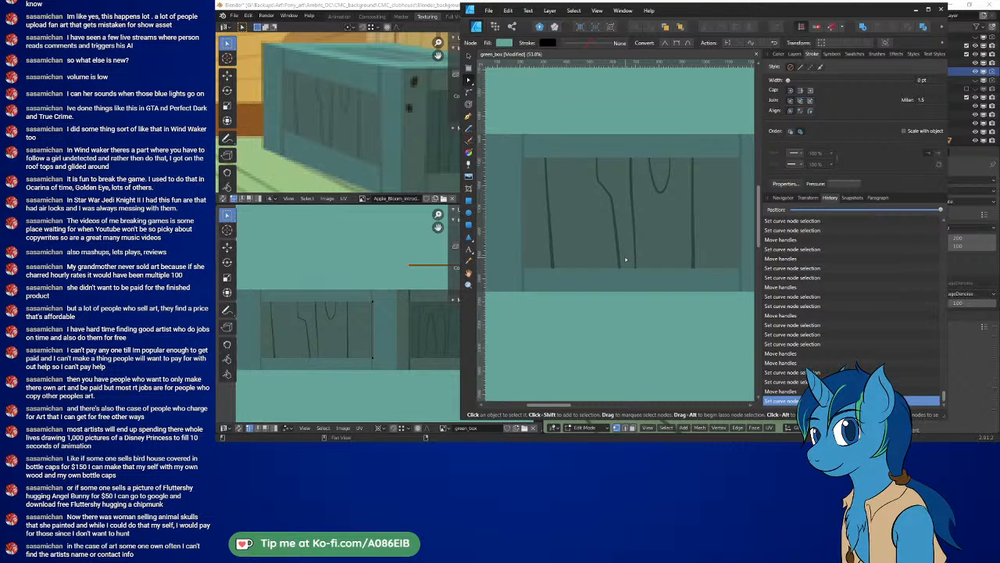
Step: Export the adjusted grain-line texture as a PNG, replacing green_box.png in the techers folder
left_click(489, 10)
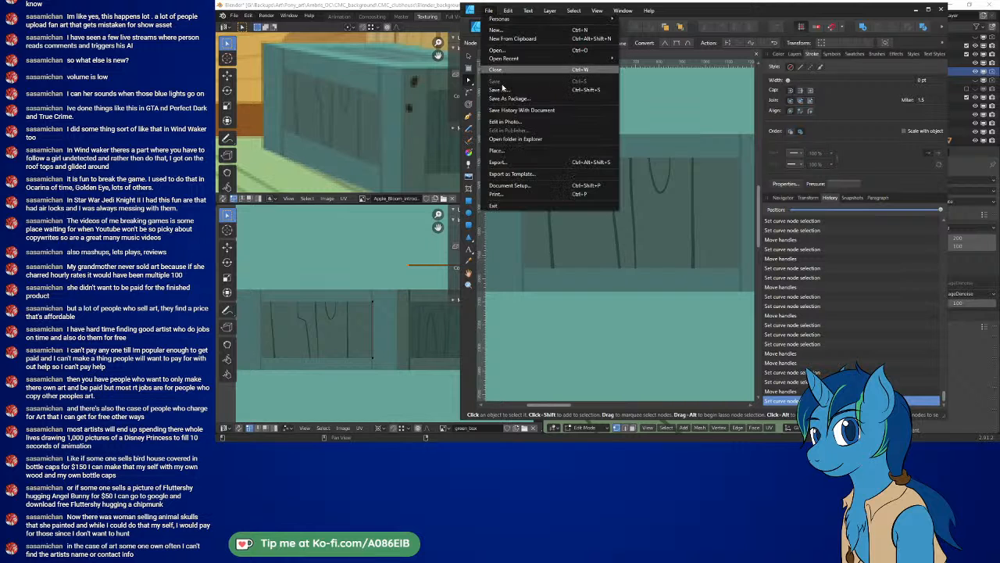
left_click(514, 162)
left_click(772, 268)
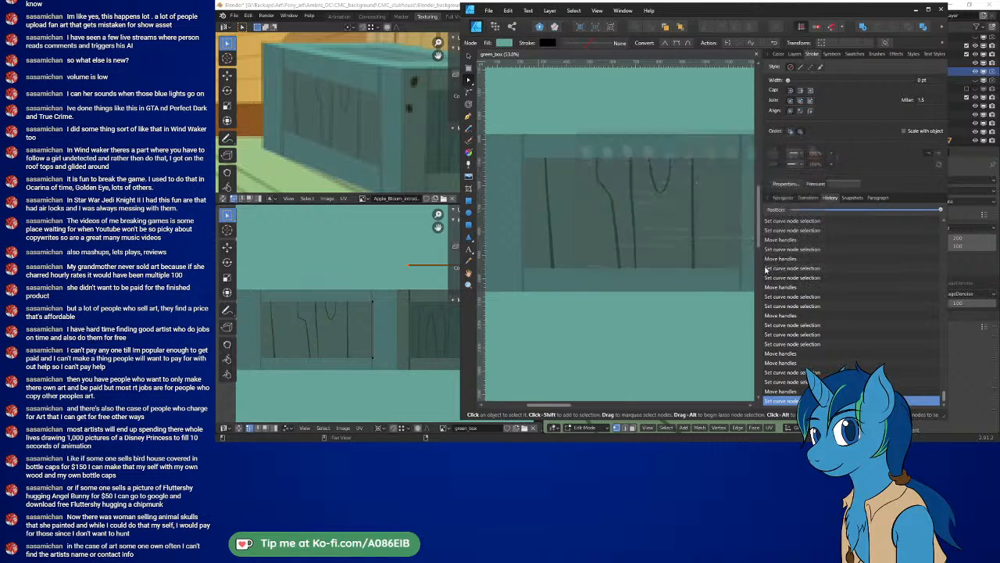
left_click(809, 223)
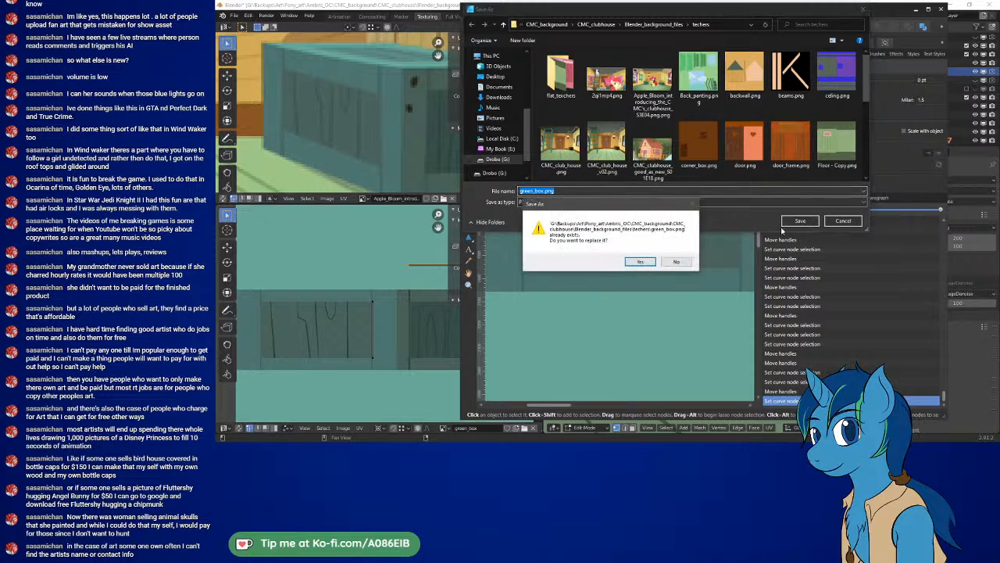
left_click(647, 268)
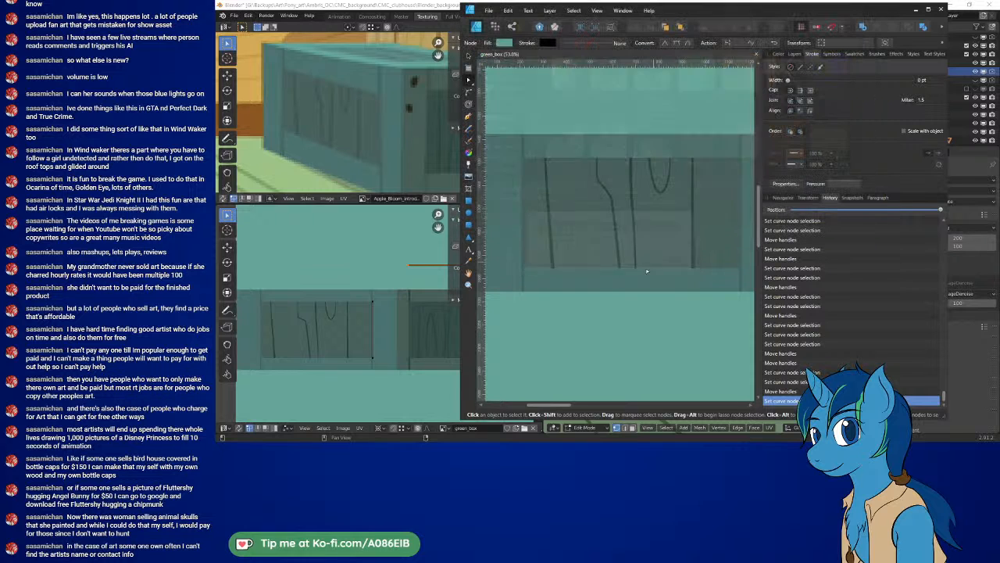
Step: Switch to Blender and reload the green_box image so the box shows the newly exported texture
left_click(424, 4)
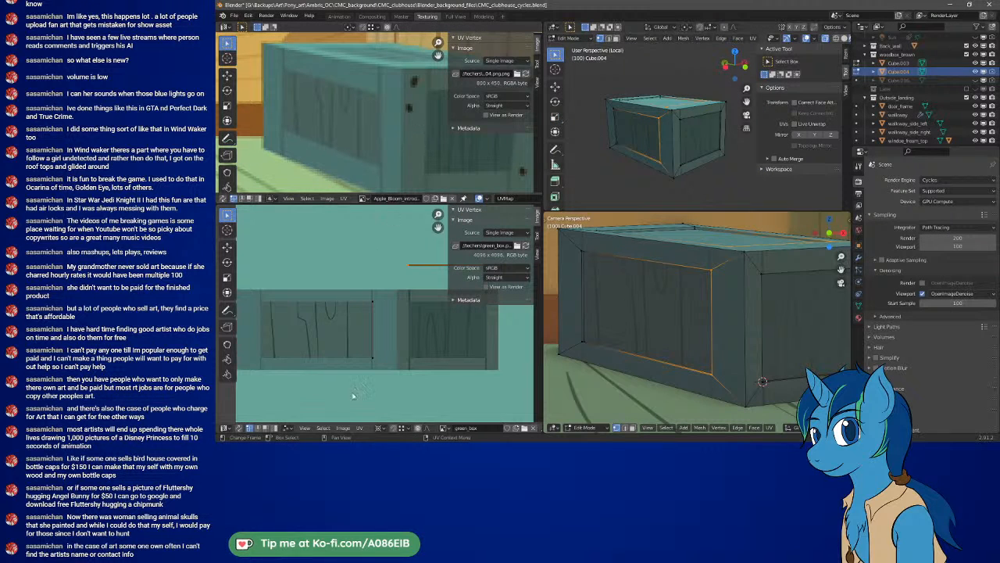
left_click(343, 428)
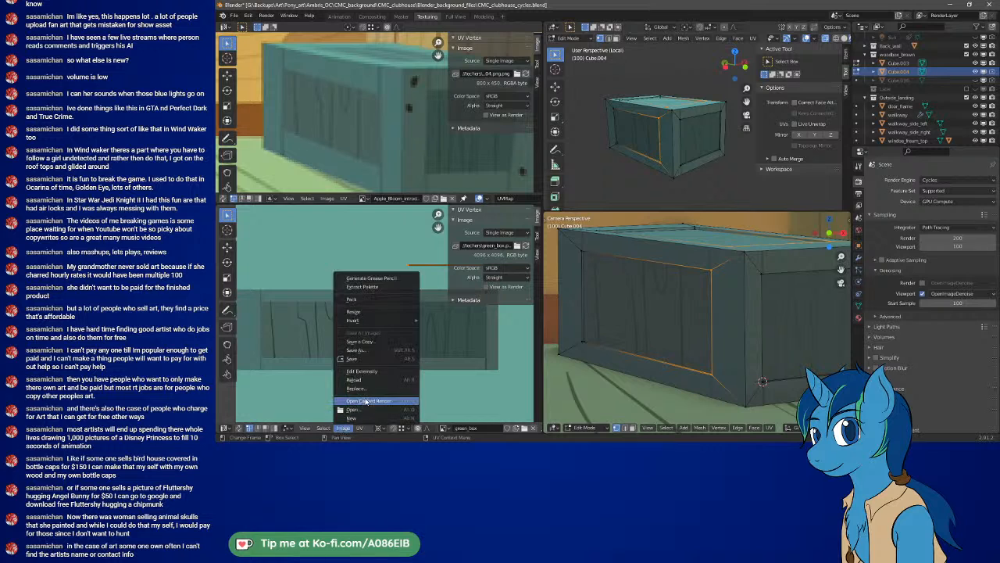
left_click(371, 381)
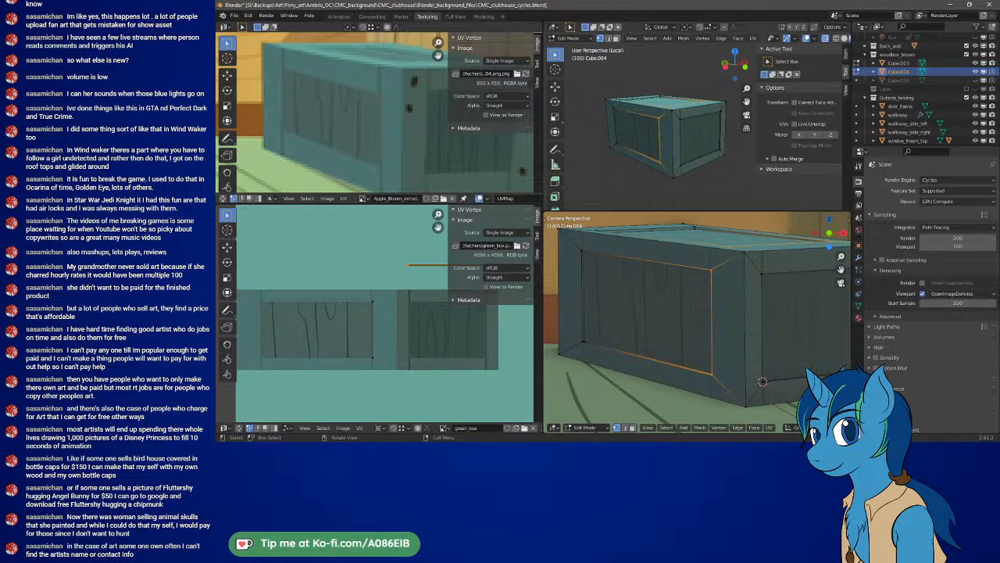
Step: Back in Affinity Designer, select all five grain lines on the long panel and set their stroke width to 30 pt, trying 25 pt first
key("alt+Tab")
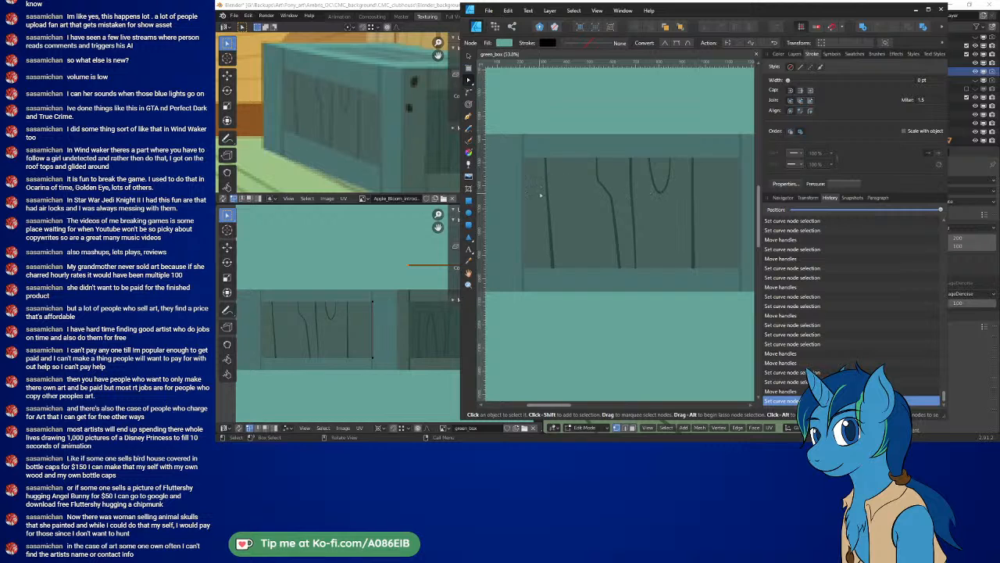
left_click(547, 194)
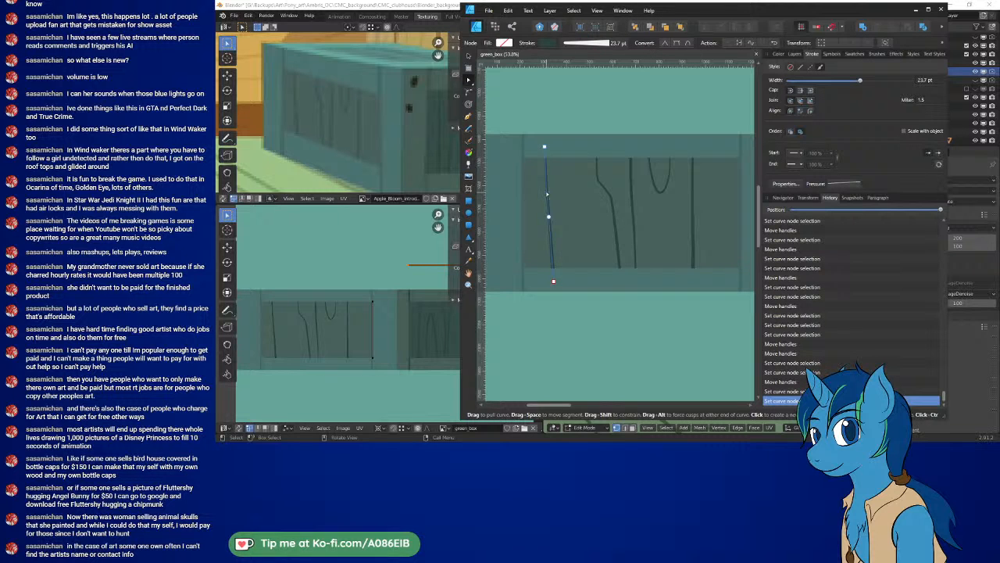
left_click(633, 199, "shift")
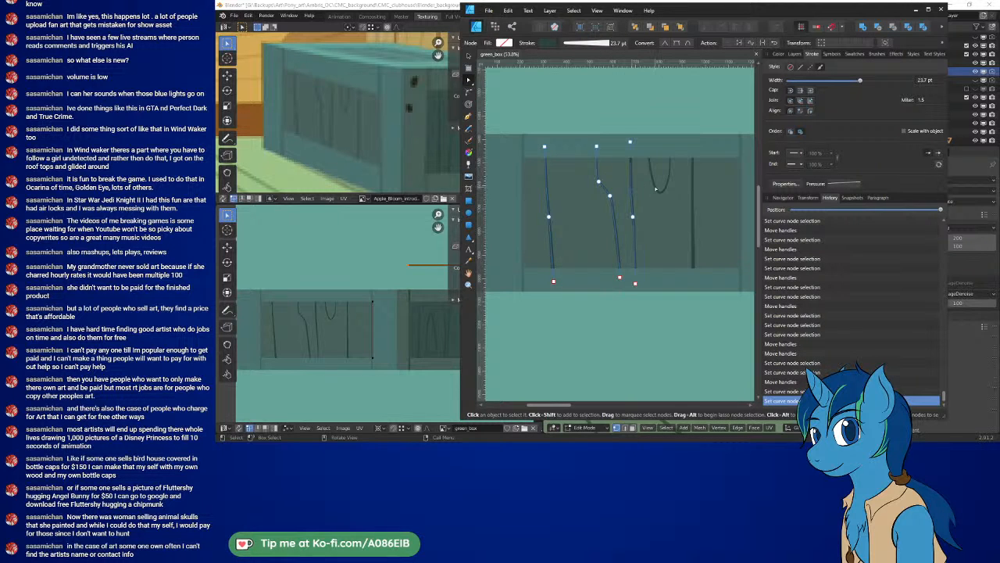
left_click(661, 184, "shift")
left_click(694, 195, "shift")
left_click(926, 80)
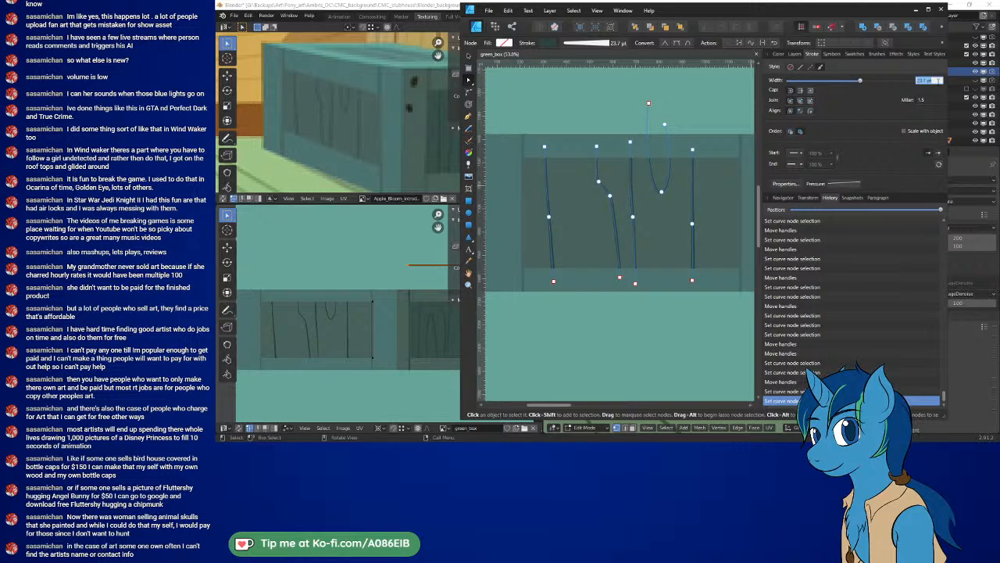
type("25")
key("Return")
left_click(930, 81)
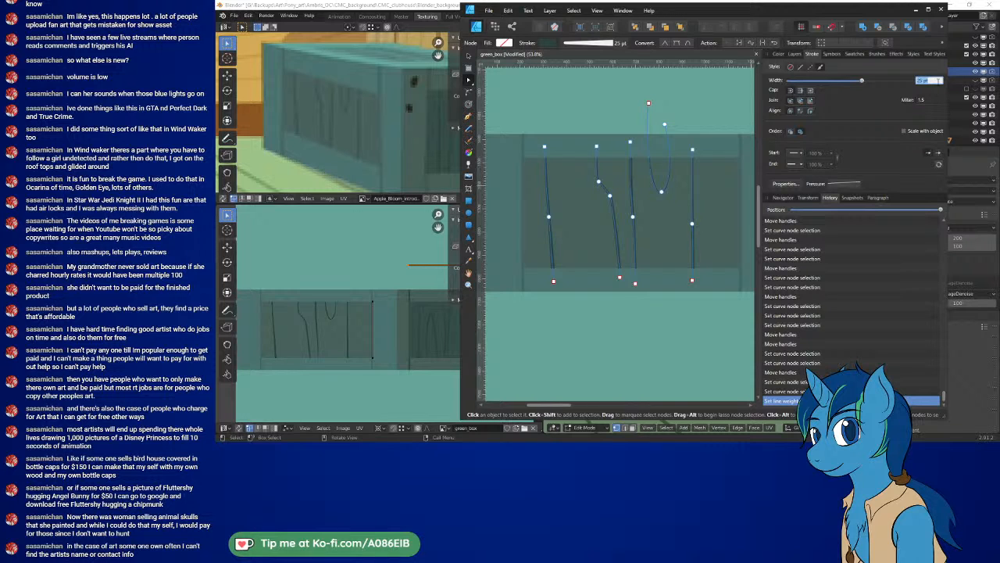
type("30")
key("Return")
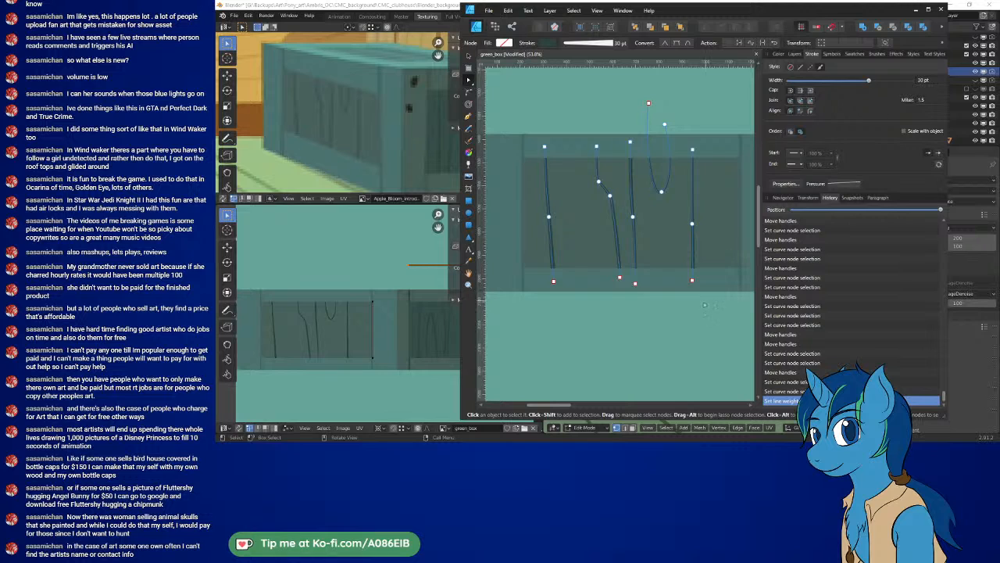
left_click(694, 327)
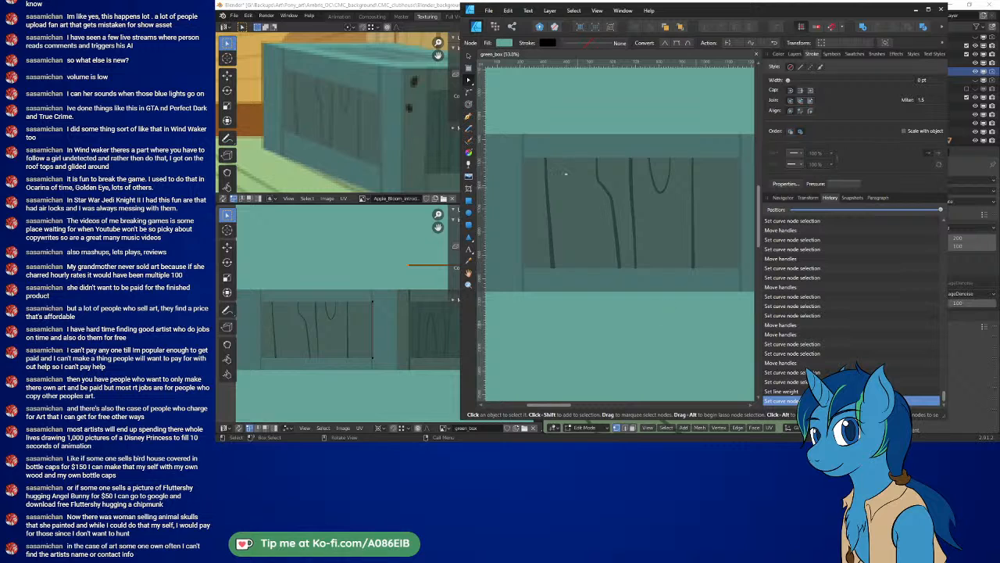
Step: Export the texture with the 30 pt grain lines as a PNG, replacing green_box.png in the techers folder
left_click(488, 10)
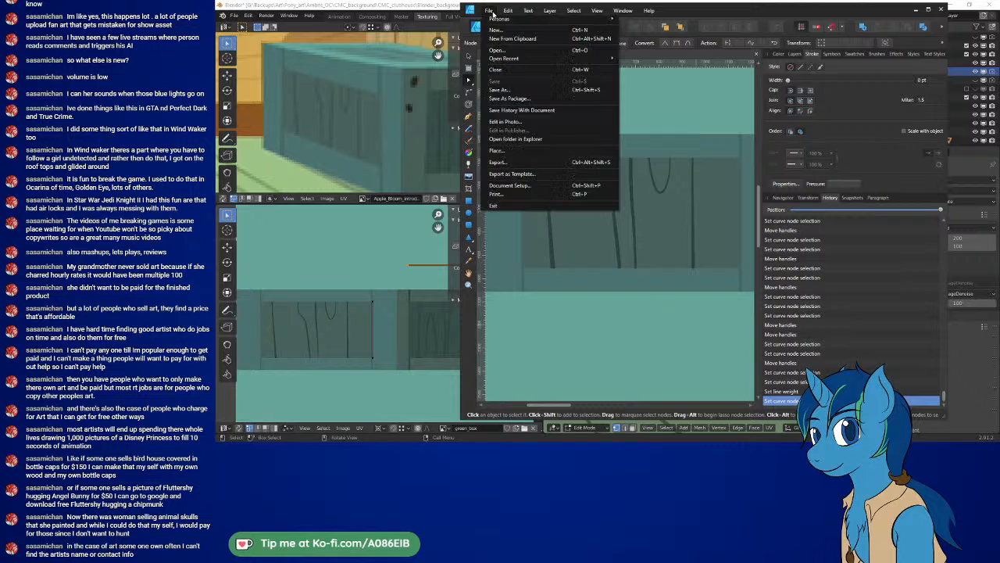
left_click(515, 166)
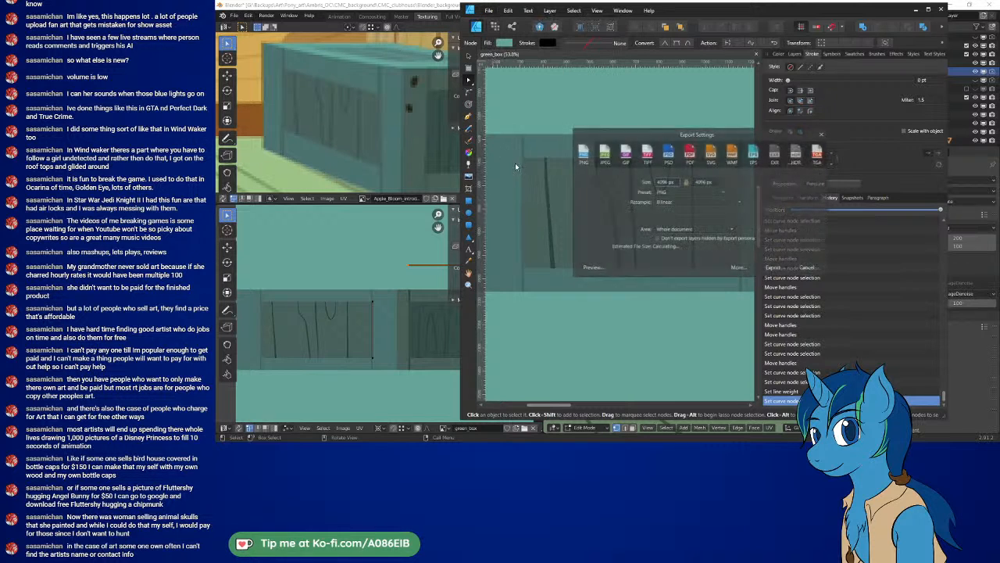
left_click(774, 265)
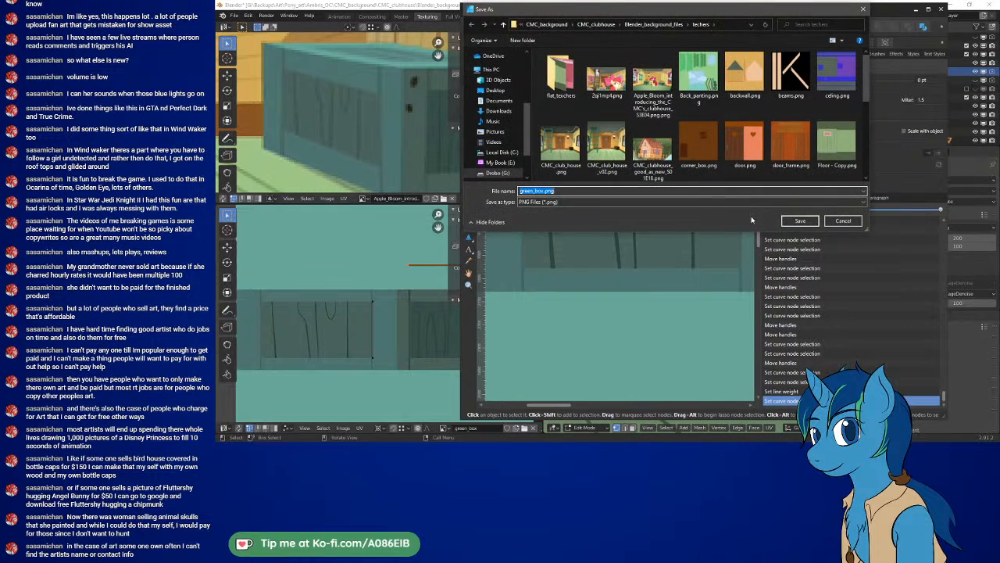
left_click(798, 221)
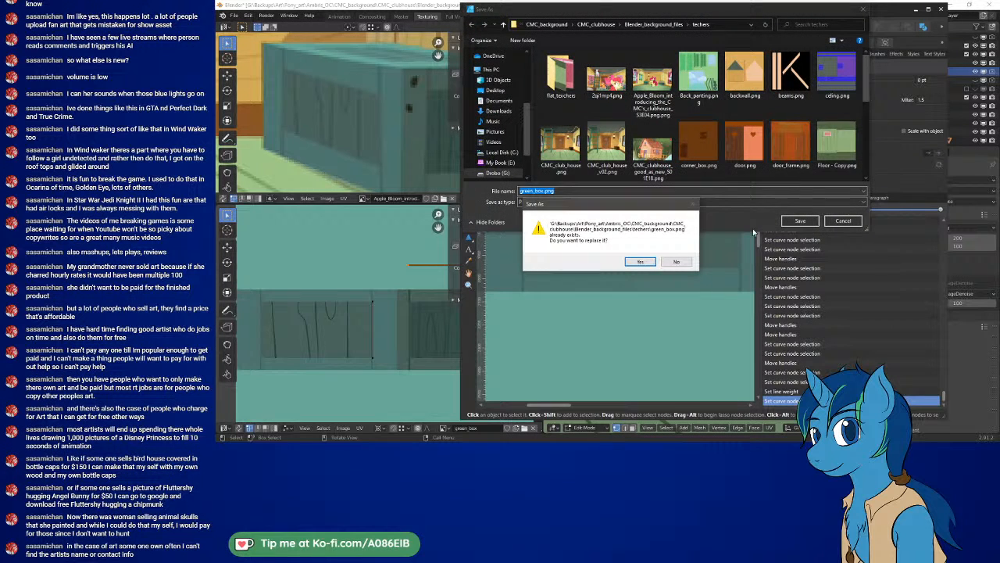
left_click(640, 261)
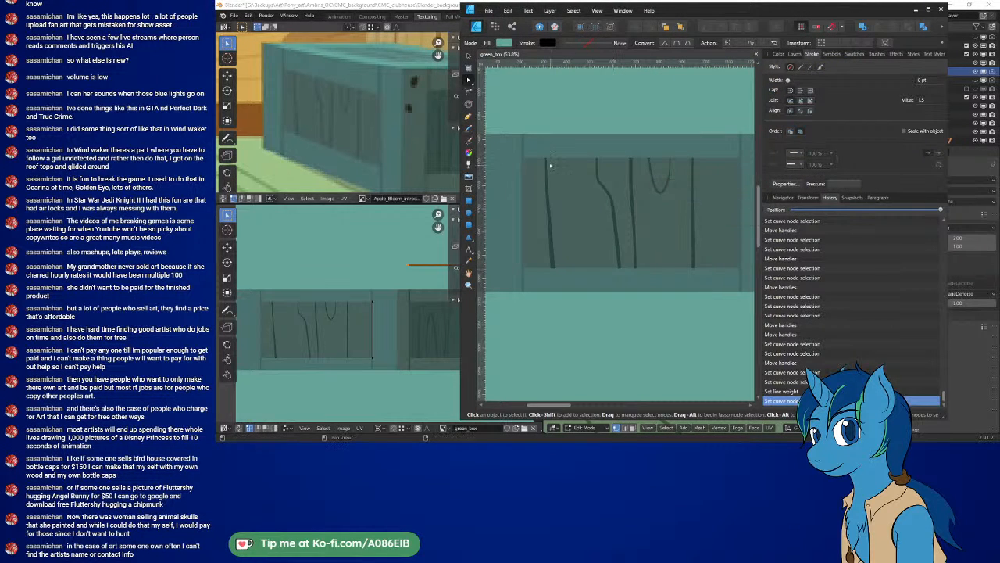
Step: Return to Blender and reload the green_box image with the thicker grain lines
left_click(414, 5)
left_click(345, 427)
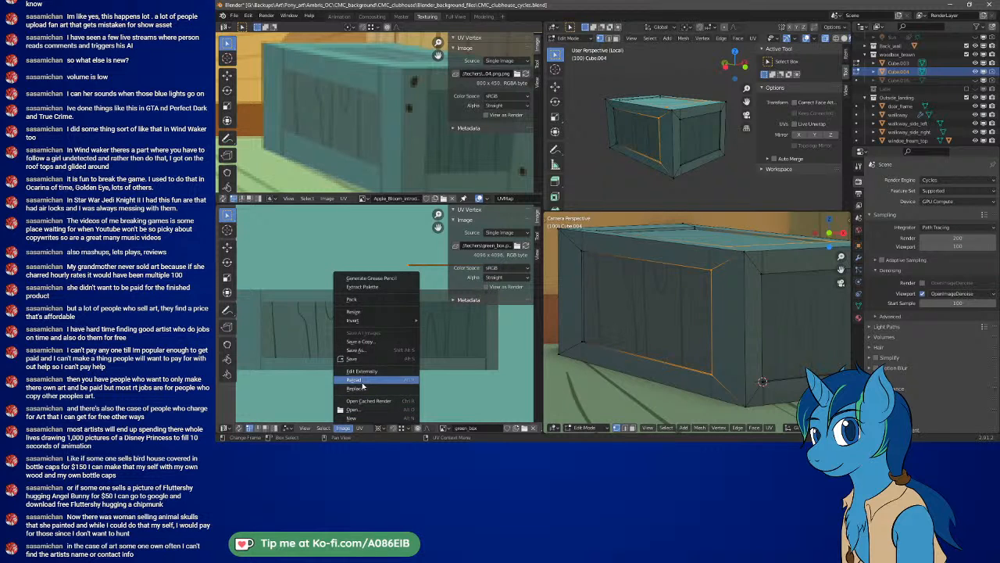
left_click(362, 381)
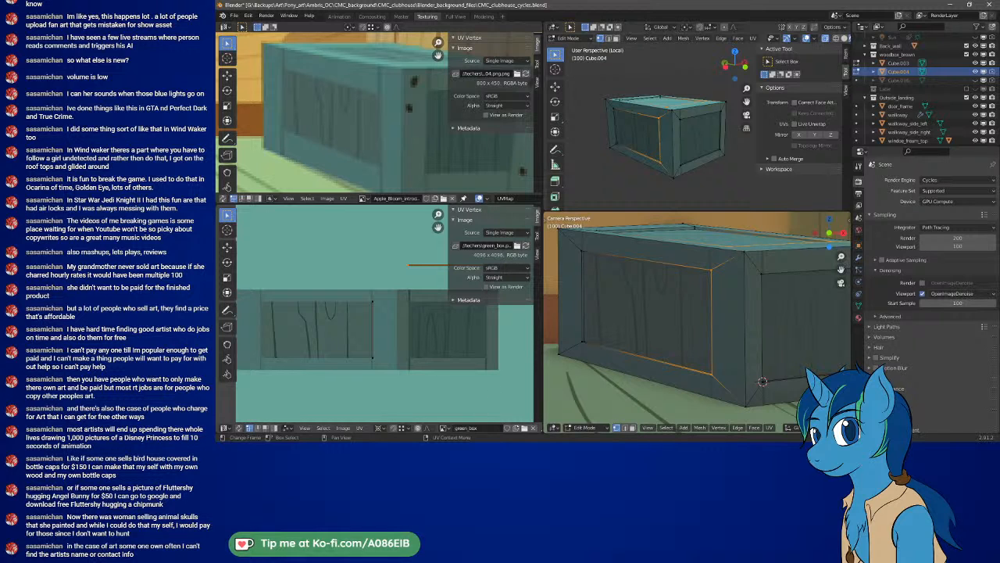
Step: In Affinity Designer, raise the pressure profile of the rightmost vertical grain line slightly to thicken it along its length
key("alt+Tab")
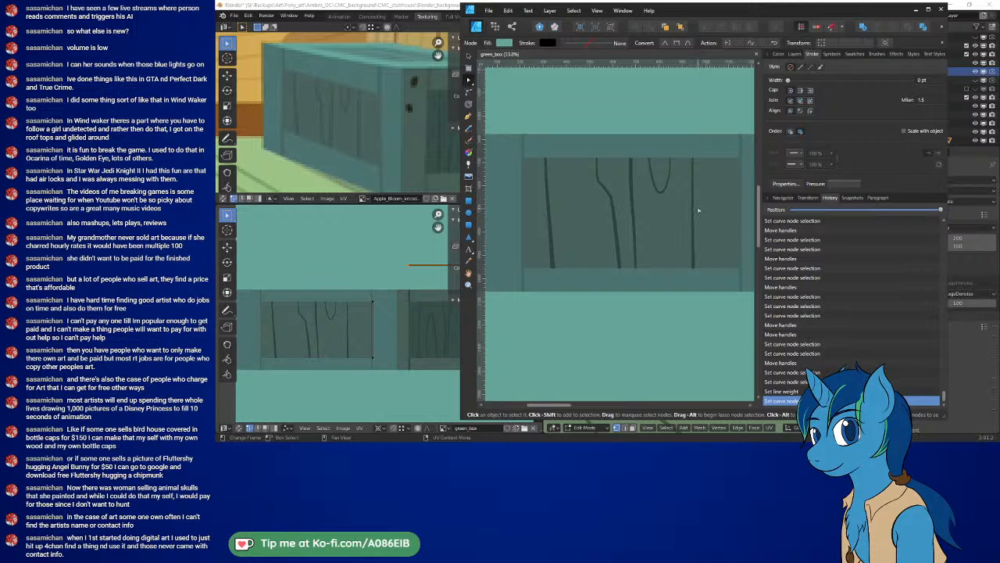
left_click(695, 209)
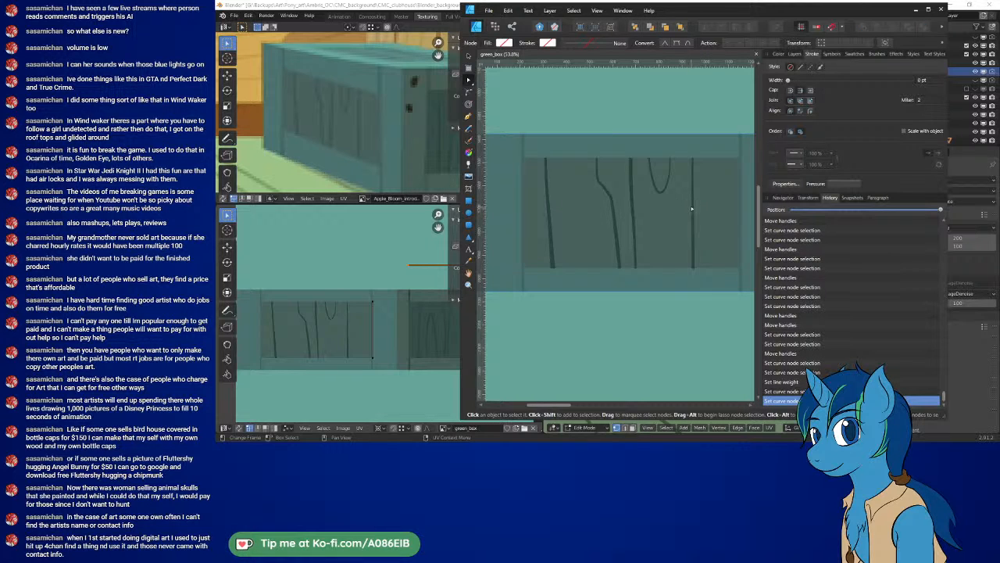
left_click(691, 206)
left_click(844, 185)
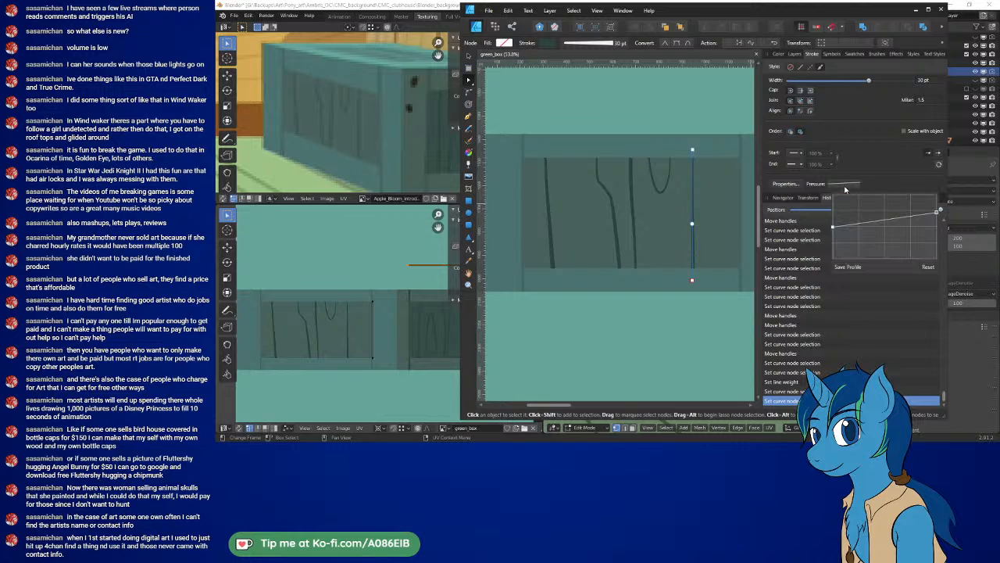
mouse_move(834, 226)
left_mouse_down()
mouse_move(835, 209)
mouse_move(833, 219)
left_mouse_up()
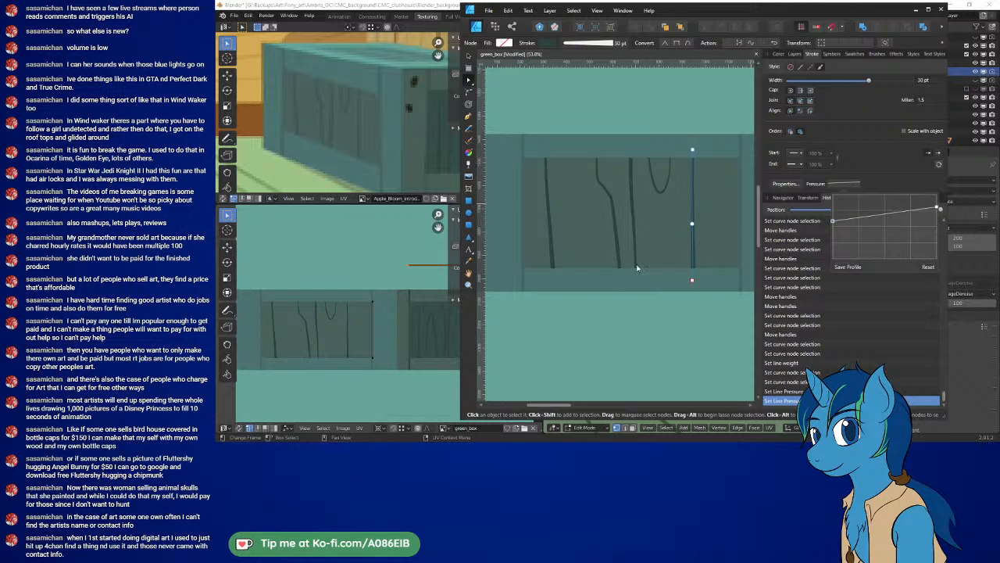
Step: Reshape the pressure profile of the straight grain line beside the U-shaped grain into a straight ramp widening toward its lower end, and save the document
left_click(633, 207)
left_click(830, 185)
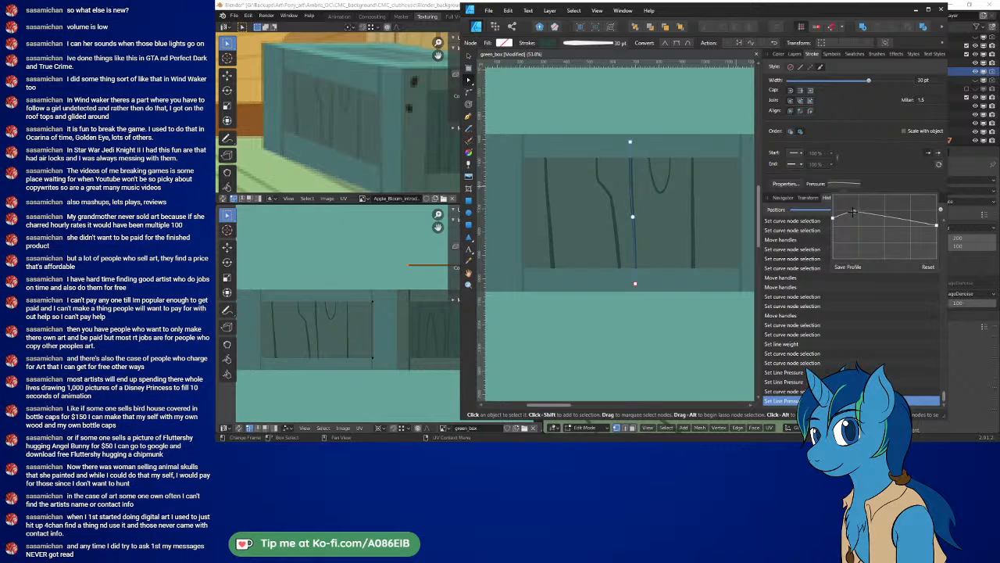
left_click_drag(854, 211, 833, 235)
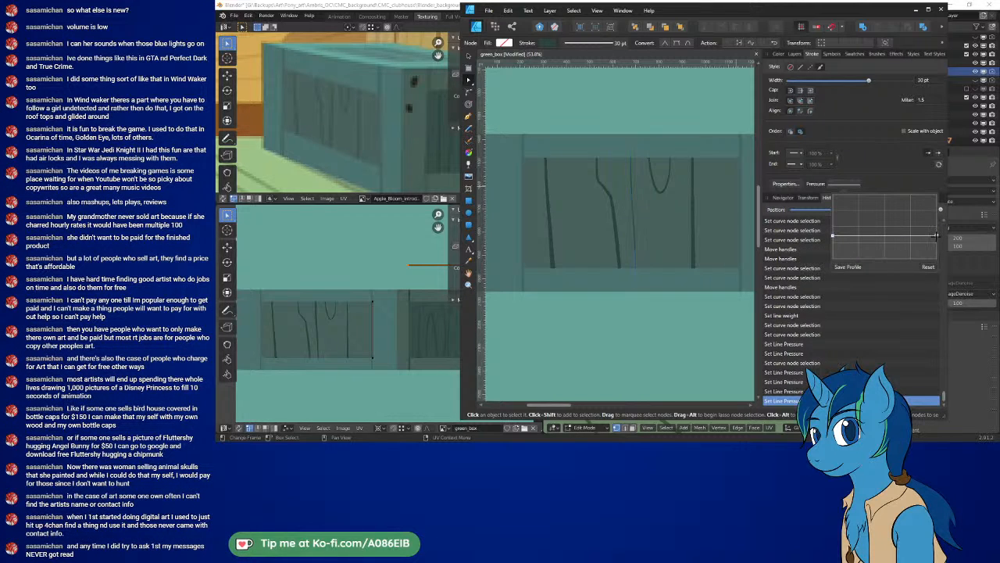
left_click_drag(937, 234, 936, 206)
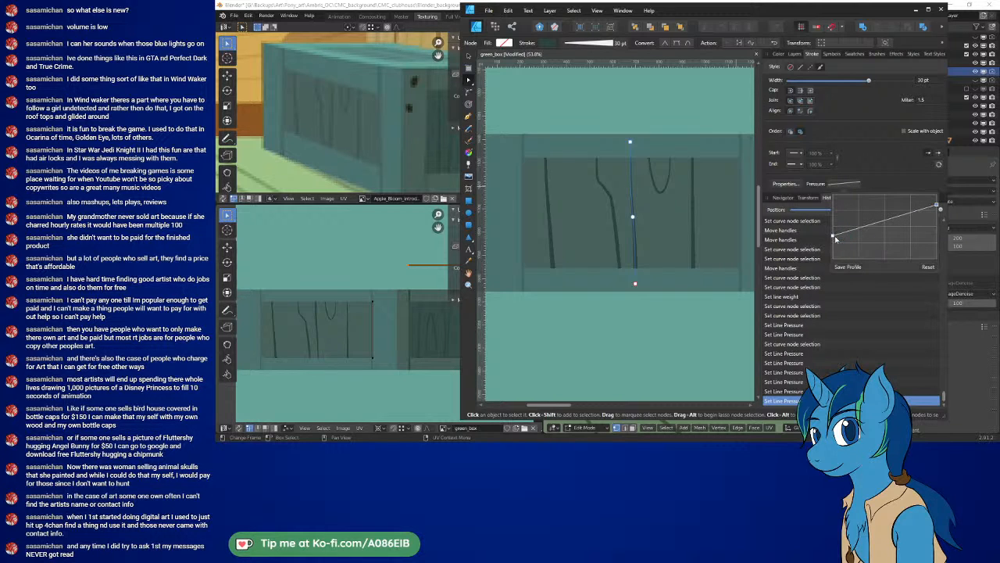
left_click_drag(833, 234, 834, 225)
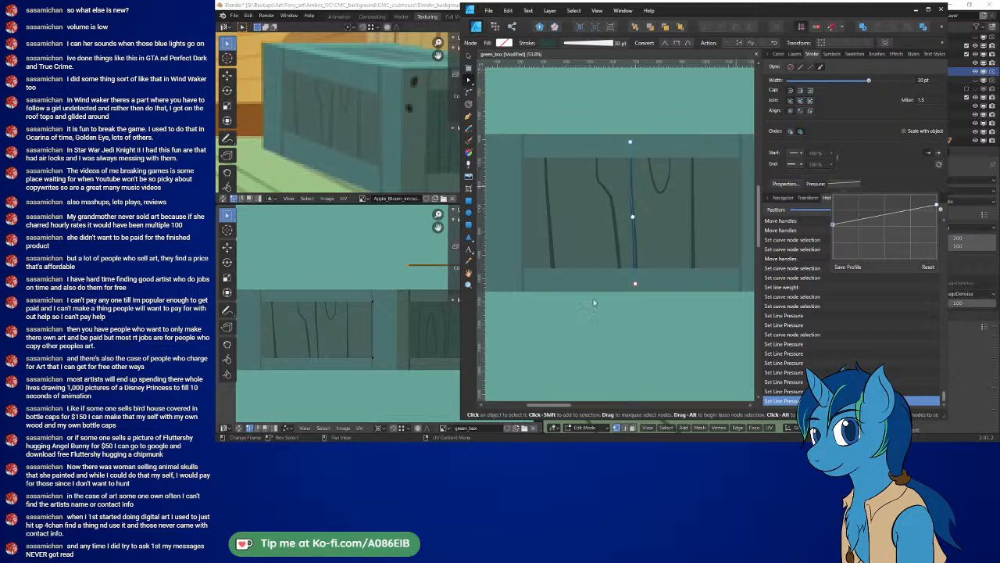
left_click(633, 313)
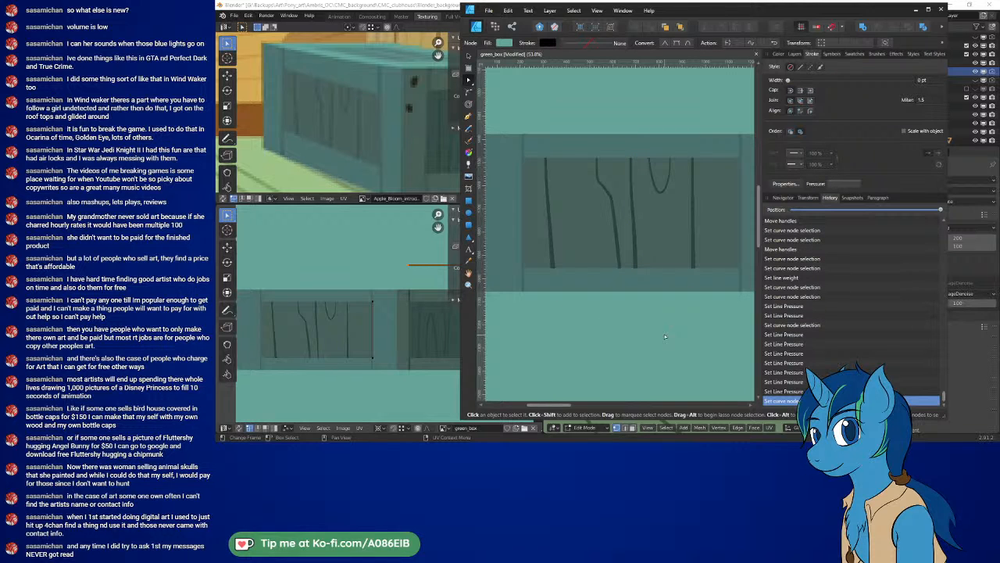
key("ctrl+s")
Step: Select all five grain lines on the long panel and set their stroke width to 40 pt
left_click(548, 208)
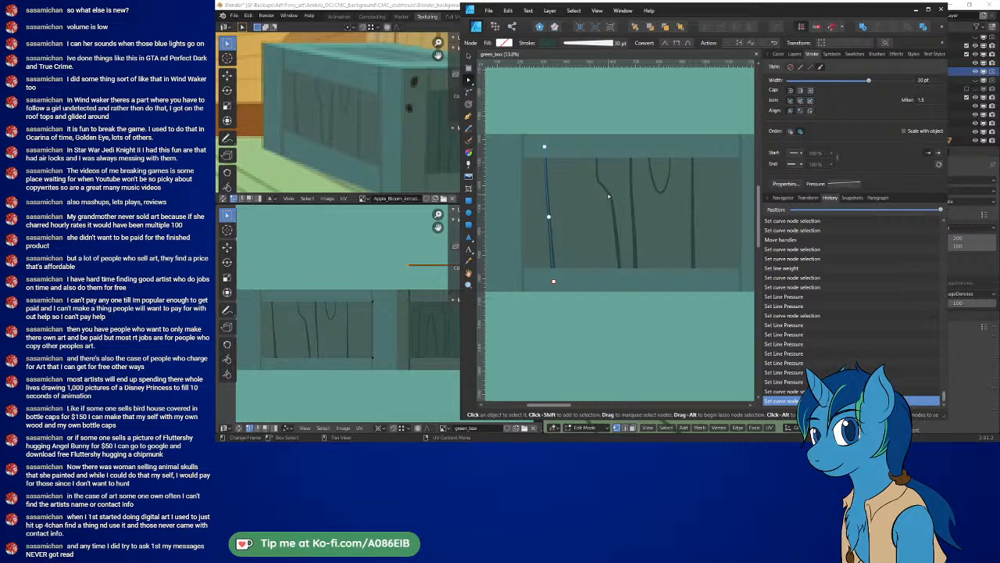
left_click(610, 196, "shift")
left_click(632, 196, "shift")
left_click(659, 192, "shift")
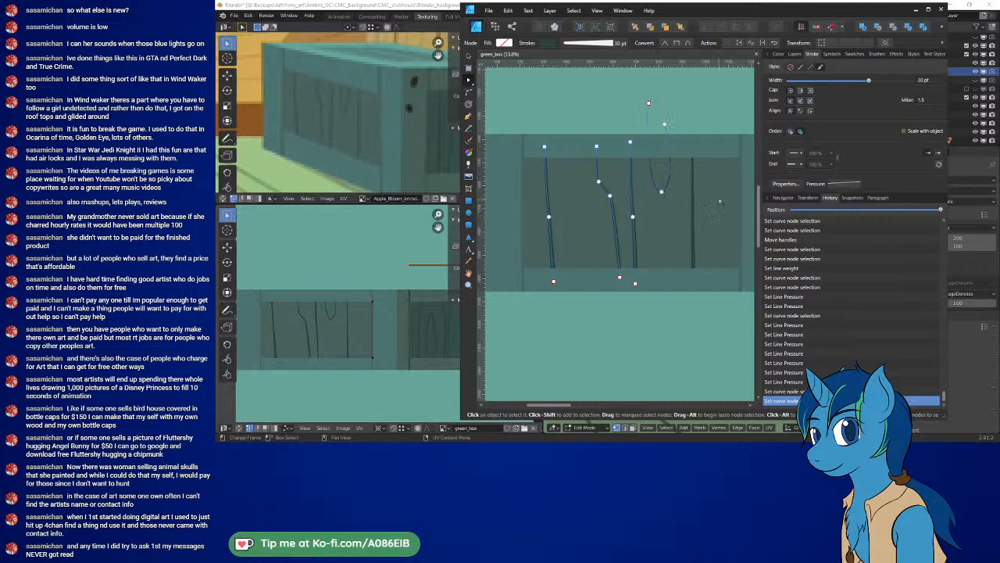
left_click(693, 210, "shift")
left_click(916, 80)
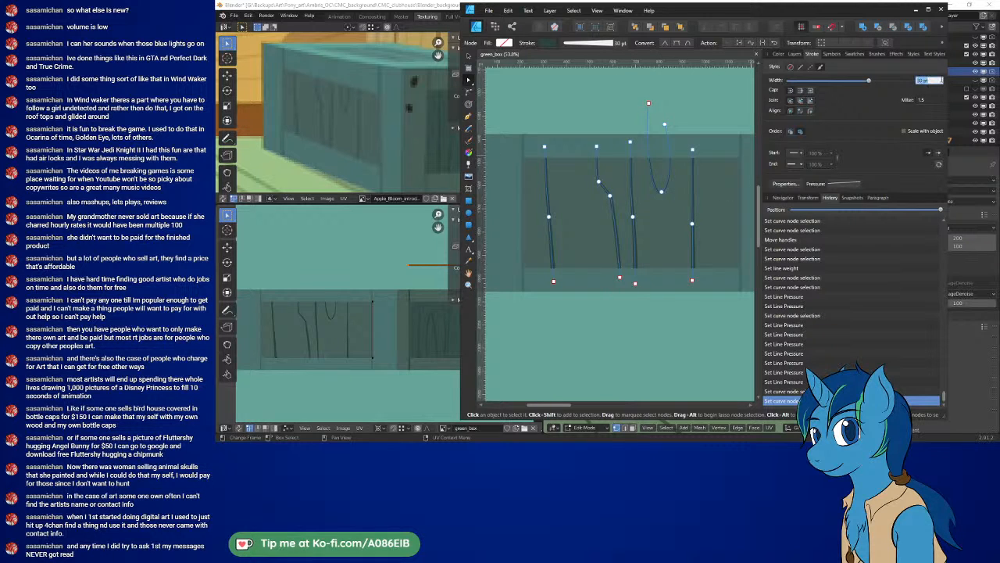
type("40")
key("Return")
left_click(693, 319)
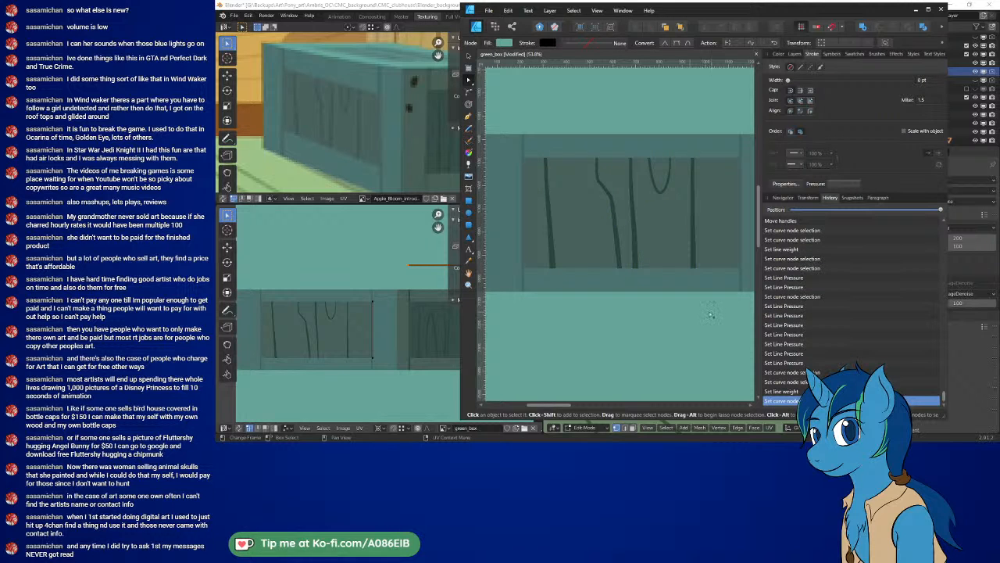
Step: Export the texture with the 40 pt grain lines as a PNG, replacing green_box.png in the techers folder, and return to Blender
mouse_move(714, 315)
middle_mouse_down()
mouse_move(521, 322)
mouse_move(640, 338)
middle_mouse_up()
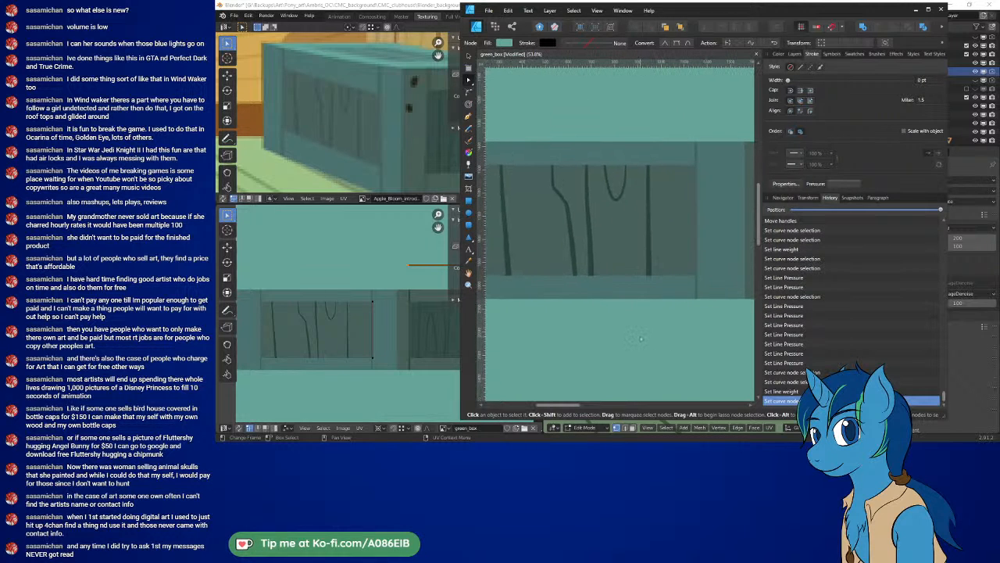
left_click(489, 10)
left_click(516, 162)
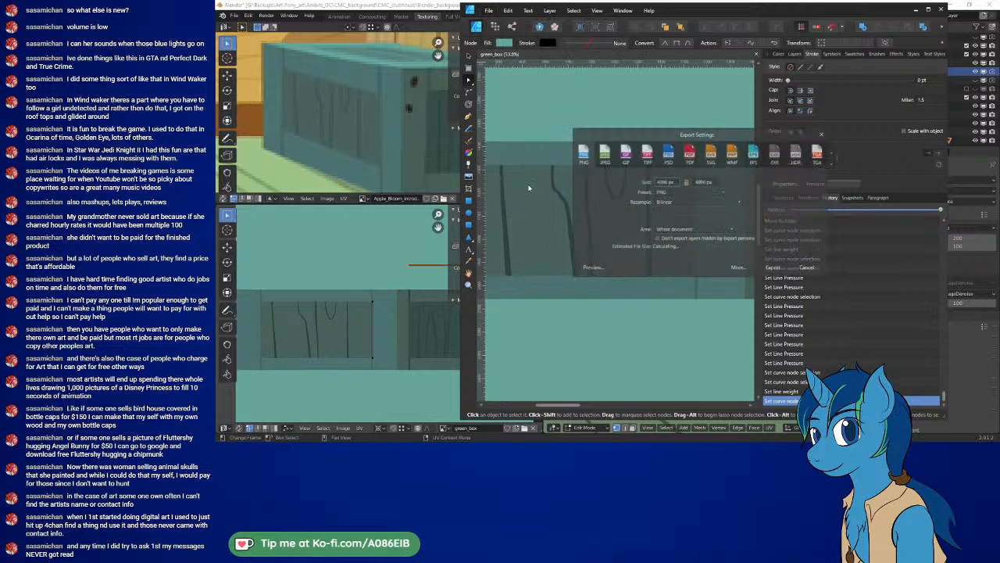
left_click(772, 268)
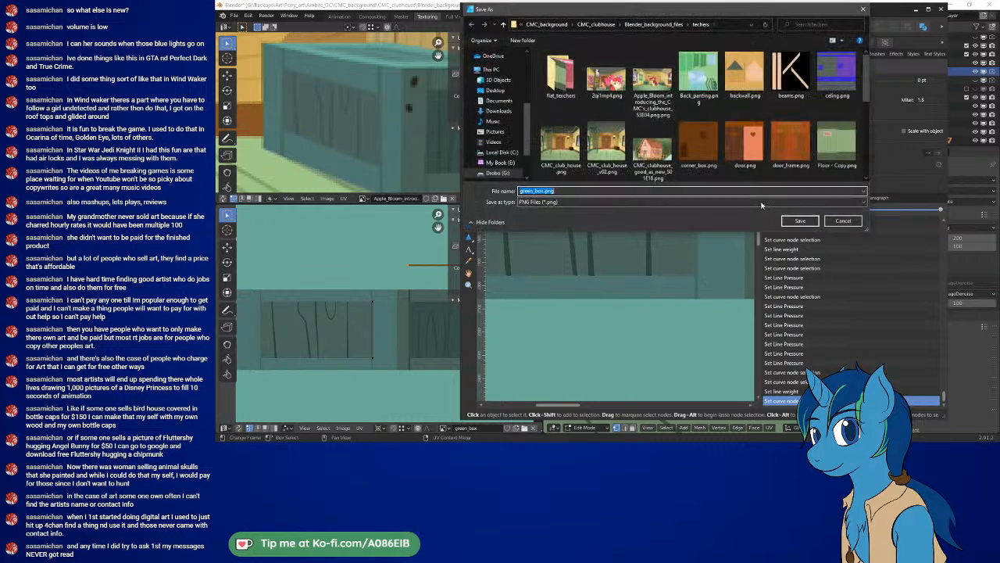
left_click(801, 221)
left_click(640, 261)
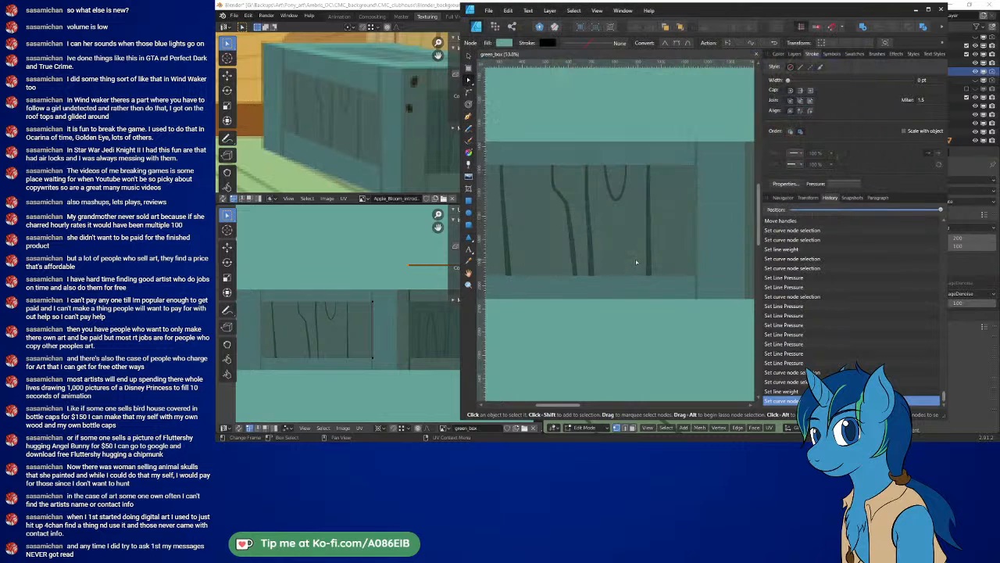
left_click(429, 67)
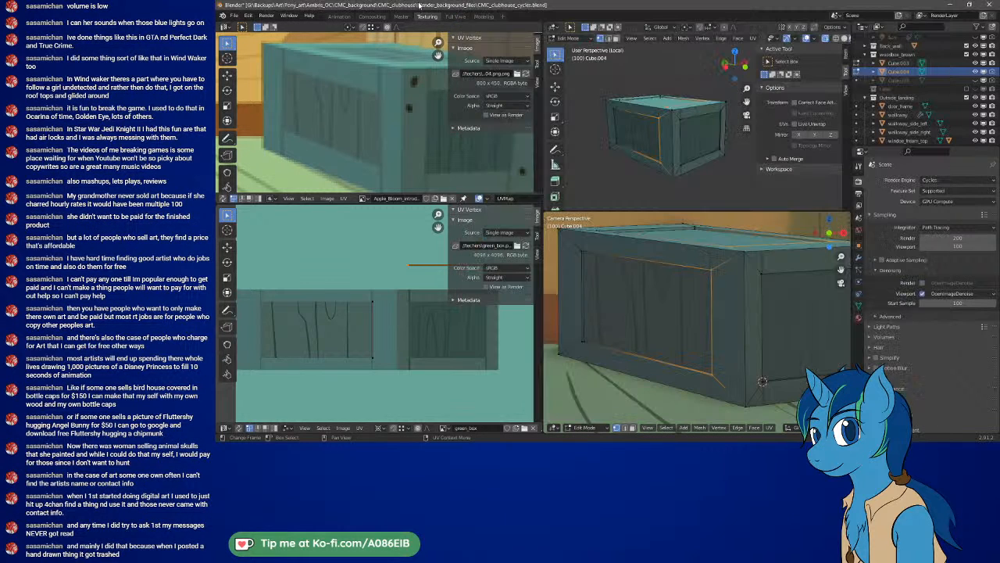
Step: Reload the green_box texture image from disk and leave Edit Mode on the box
left_click(342, 428)
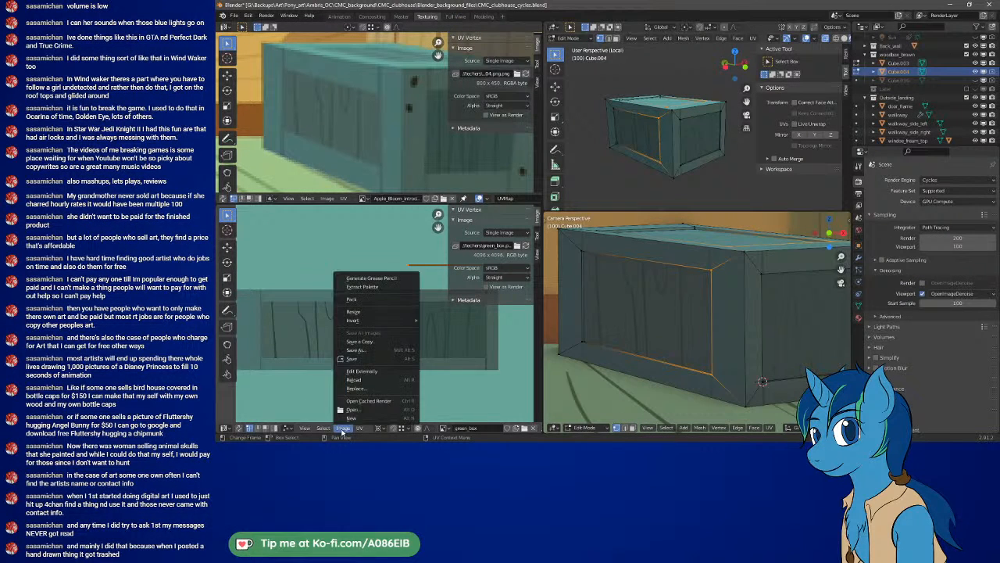
left_click(405, 381)
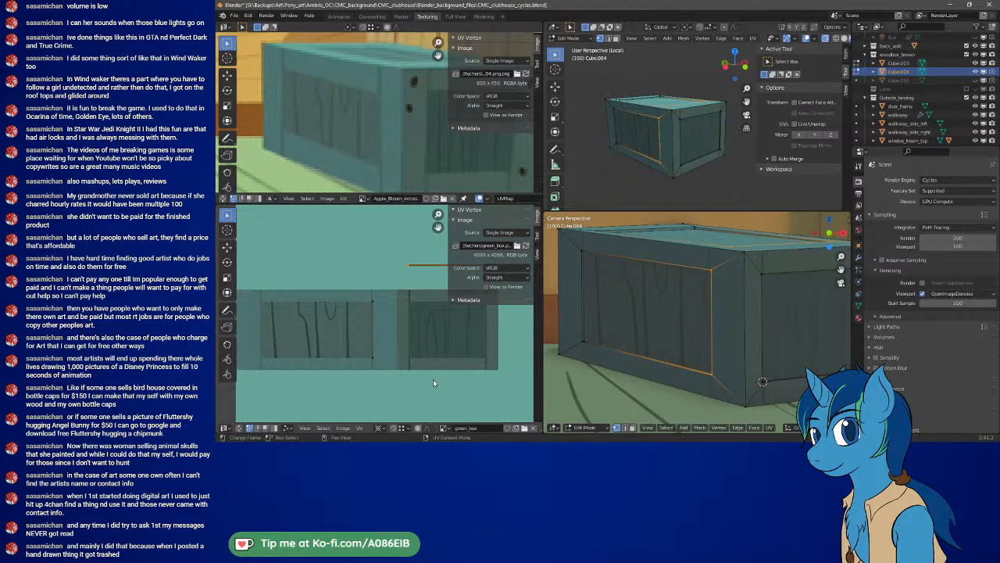
key("Tab")
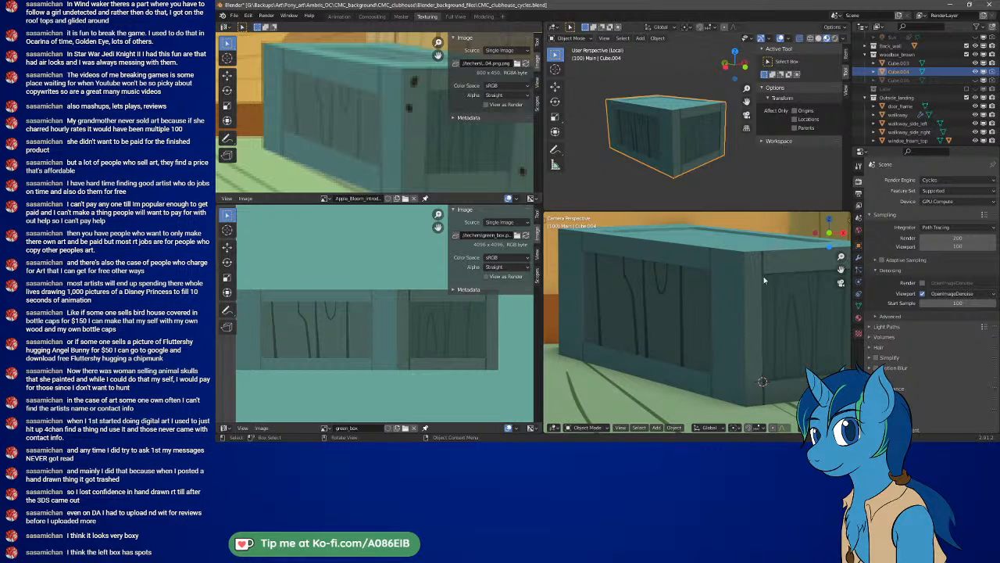
Step: Compare the textured green box with the box in the reference picture, examining its grain lines, frame, nail spots and surroundings
middle_click_drag(686, 142, 668, 129)
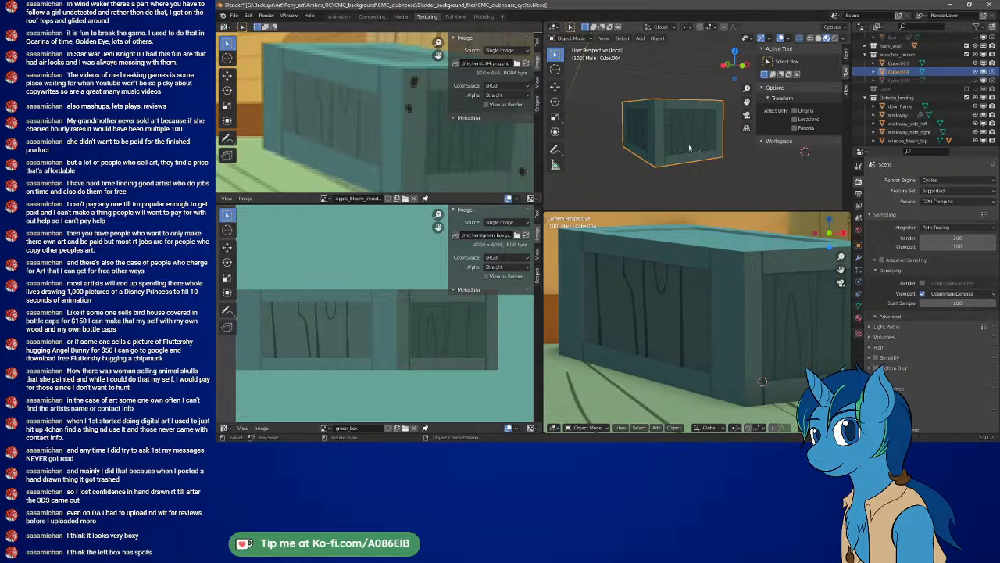
middle_click_drag(689, 147, 695, 153)
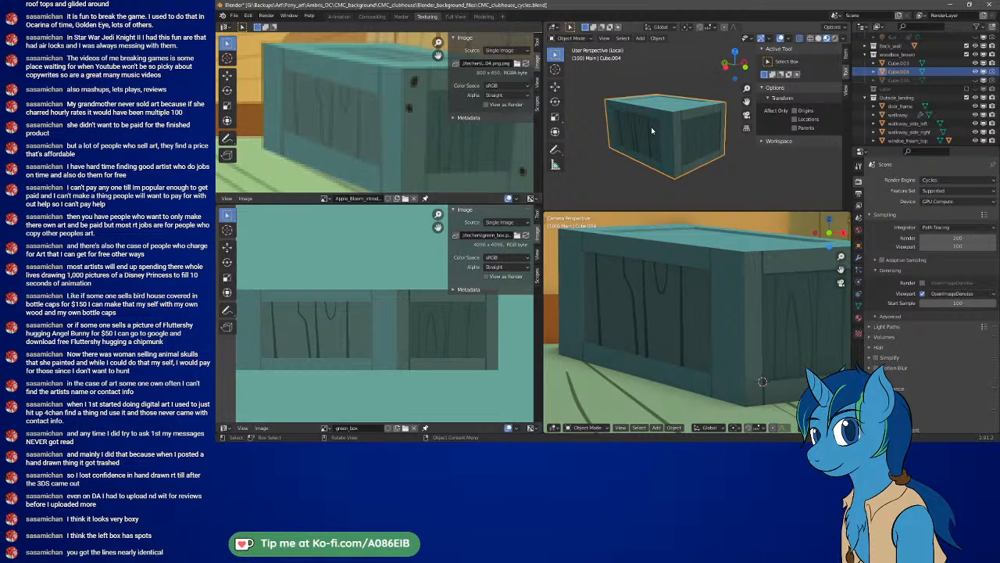
middle_click_drag(419, 115, 369, 117)
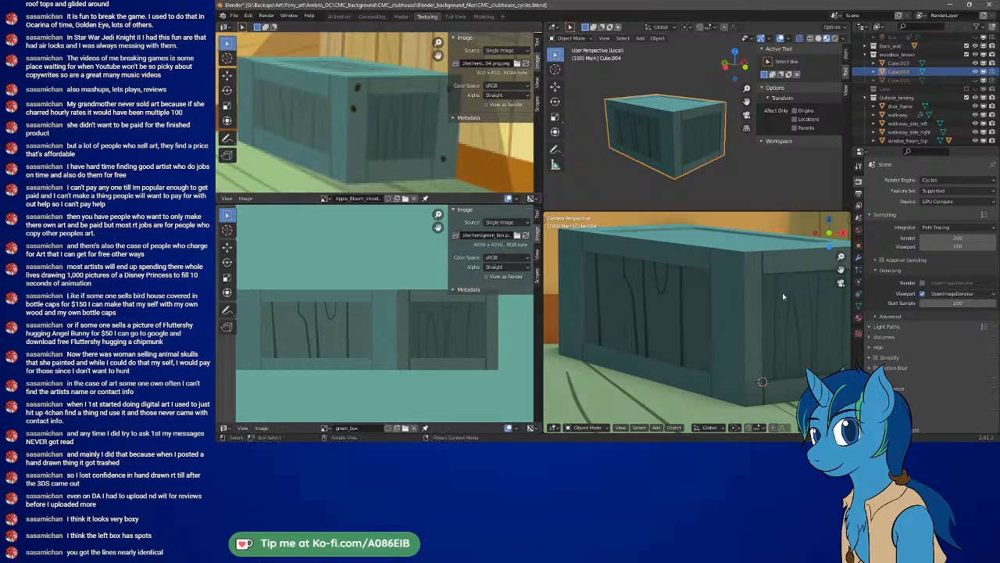
middle_click_drag(776, 301, 754, 297)
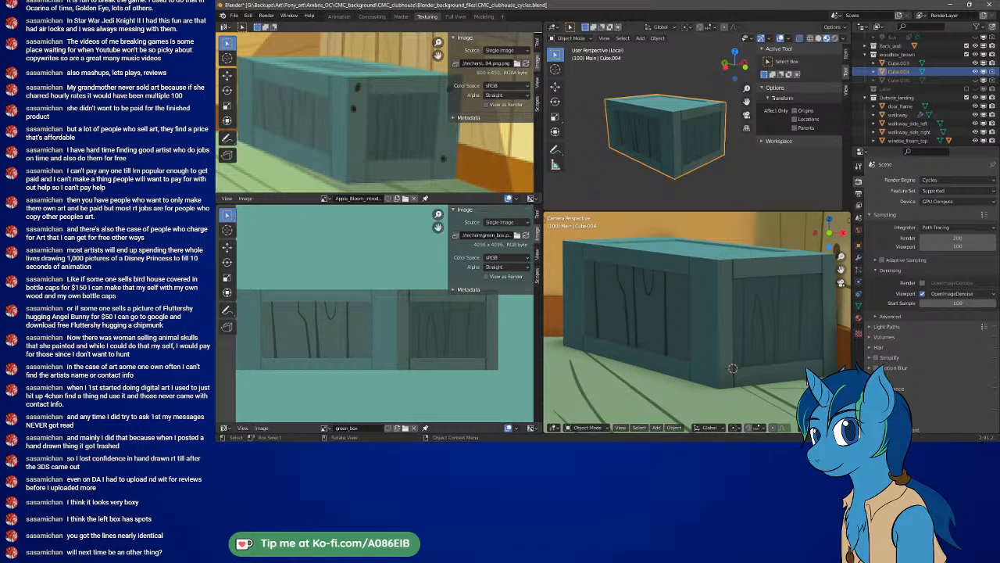
scroll(367, 148, "down", 4)
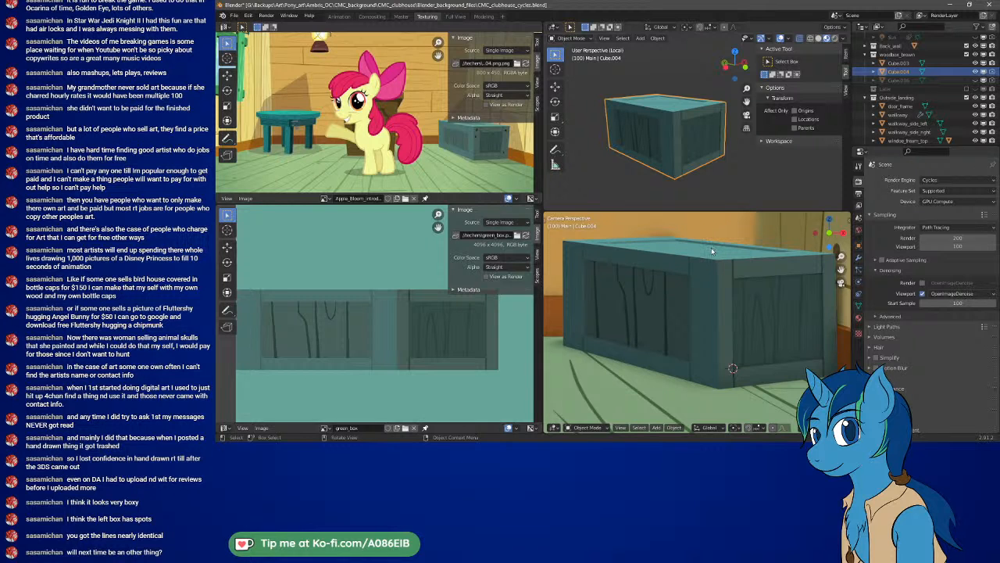
middle_click_drag(478, 144, 414, 144)
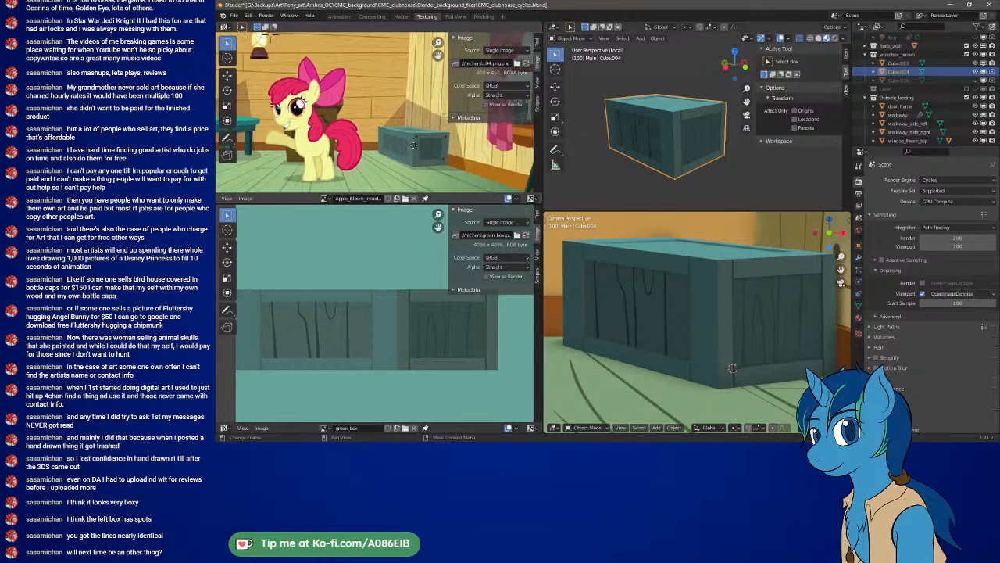
scroll(414, 145, "up", 7)
middle_click_drag(312, 92, 354, 95)
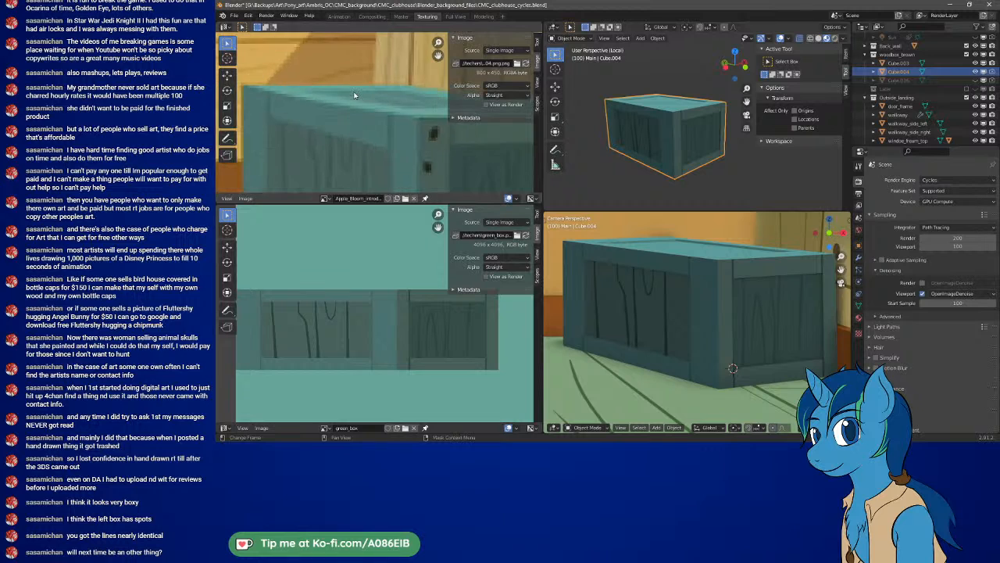
scroll(355, 97, "down", 3)
middle_click_drag(411, 136, 383, 131)
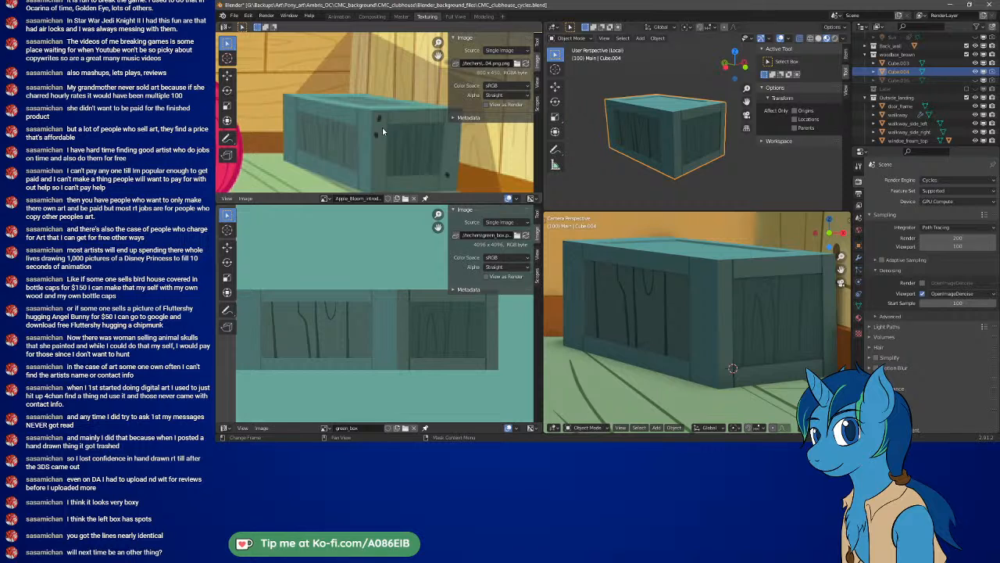
scroll(382, 127, "down", 4)
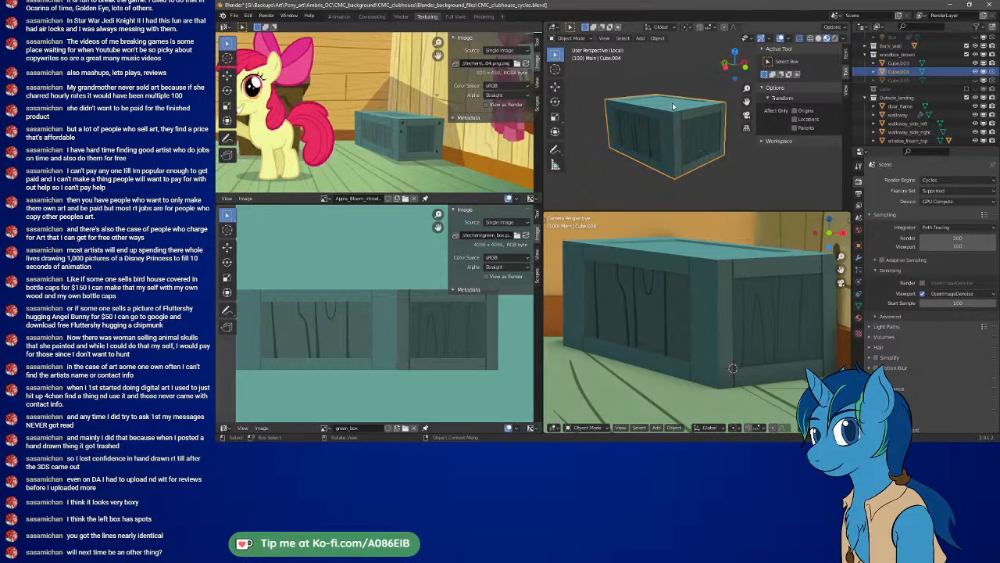
scroll(414, 131, "up", 5)
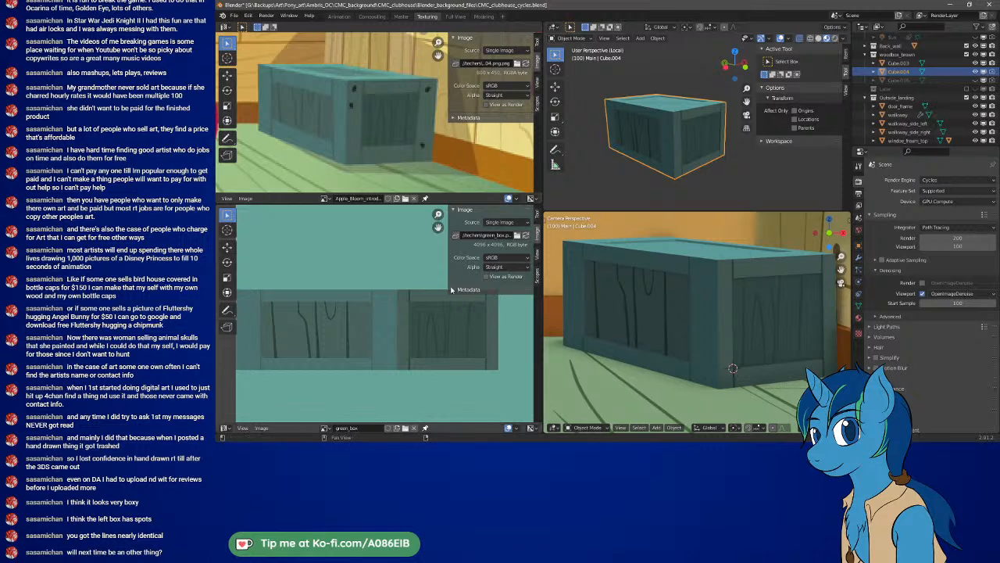
middle_click_drag(292, 115, 304, 118)
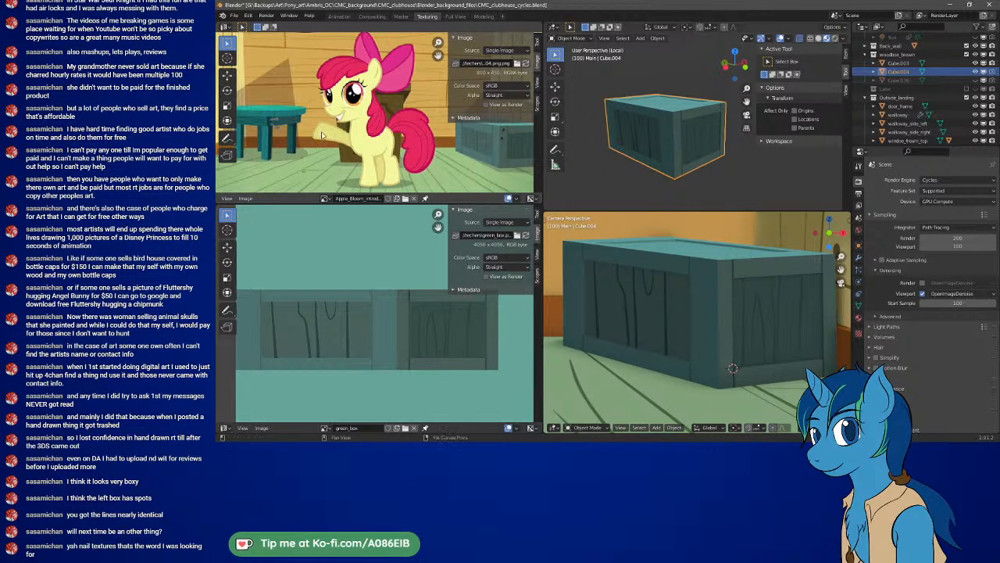
middle_click_drag(322, 133, 391, 142)
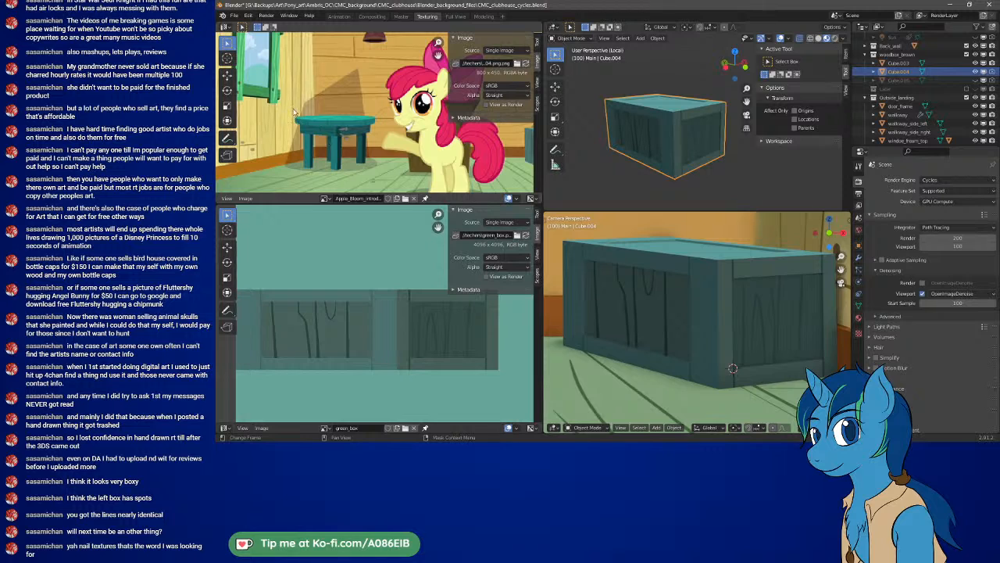